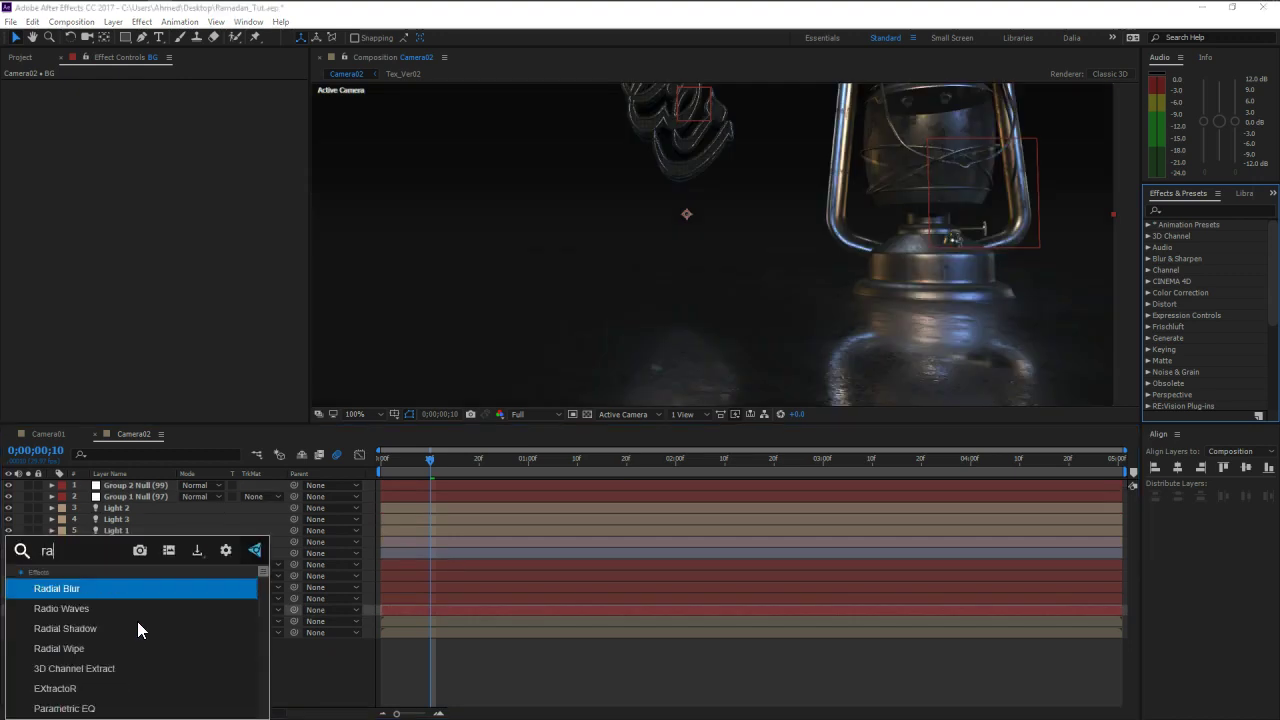
Step: Apply a Gradient Ramp effect with swapped colors and the Radial Ramp shape to the BG layer
text(ramp)
click(128, 587)
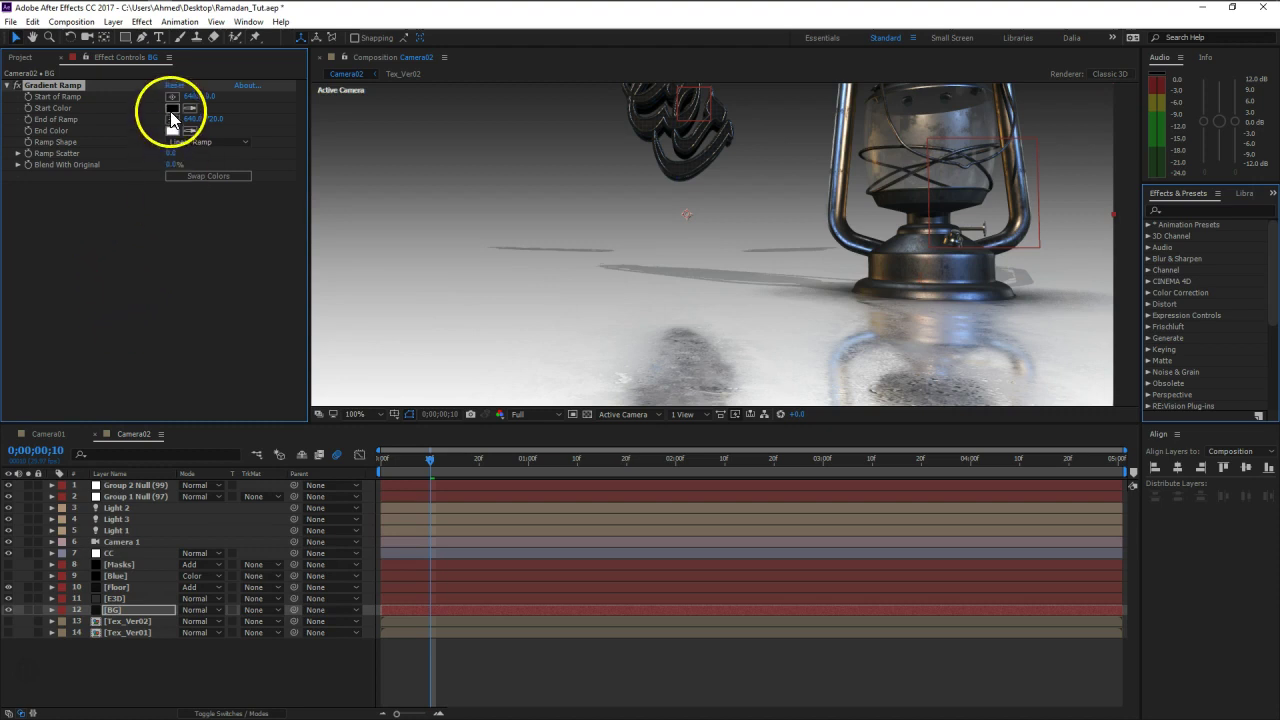
click(200, 177)
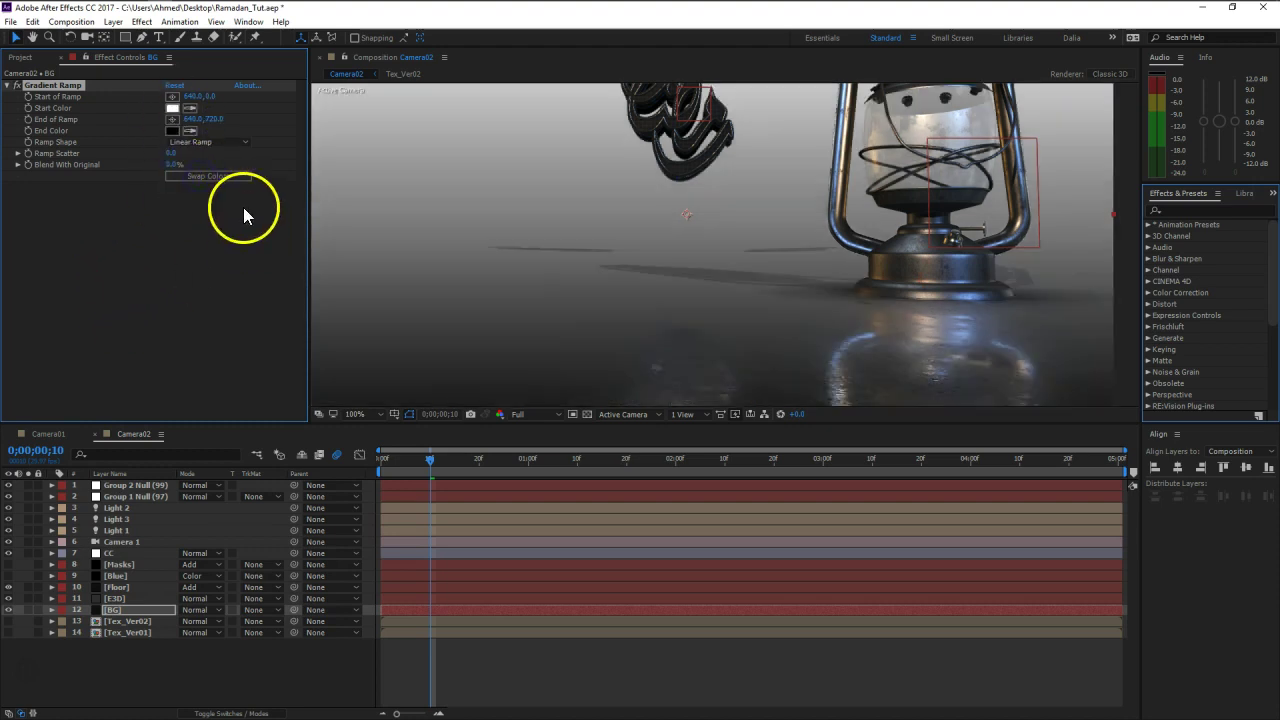
click(205, 143)
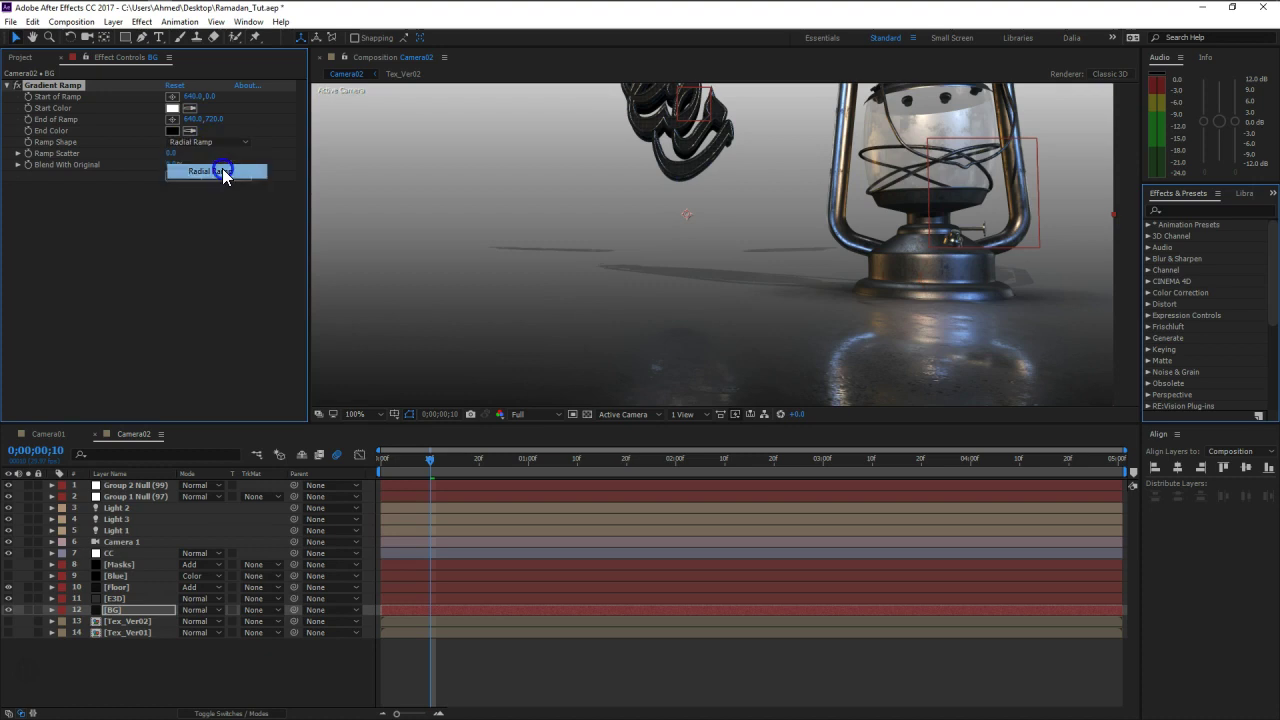
click(212, 171)
Step: Move the ramp's start point above the frame to about 648, -146 and its end point below the frame to about 652, 742
scroll(371, 247, down, 2)
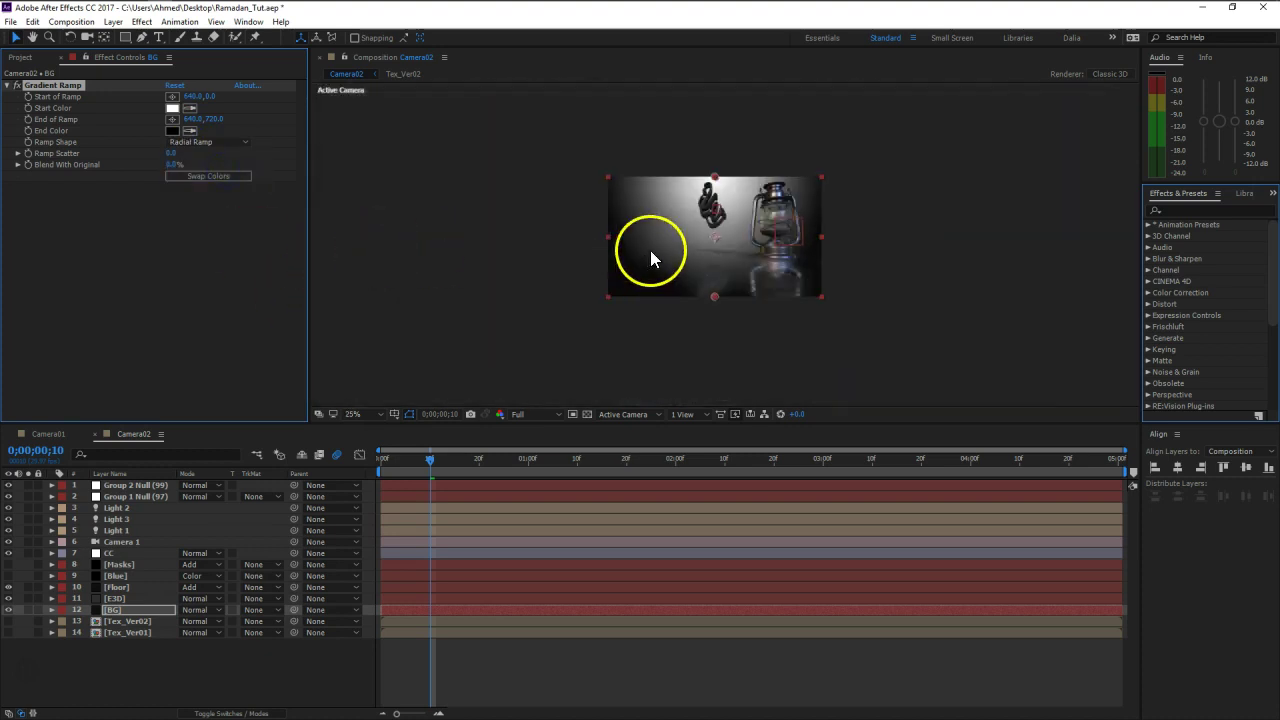
drag(707, 109, 711, 64)
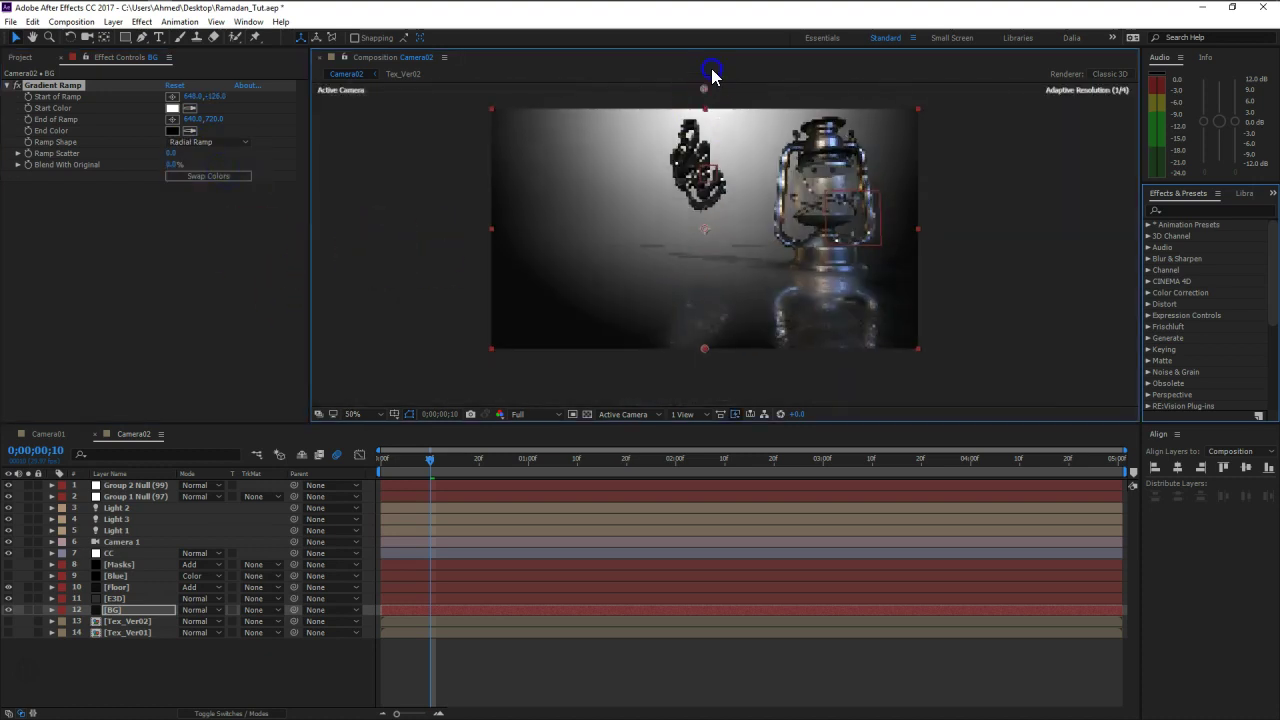
mouse_move(707, 352)
mouse_down()
mouse_move(700, 243)
mouse_move(712, 366)
mouse_up()
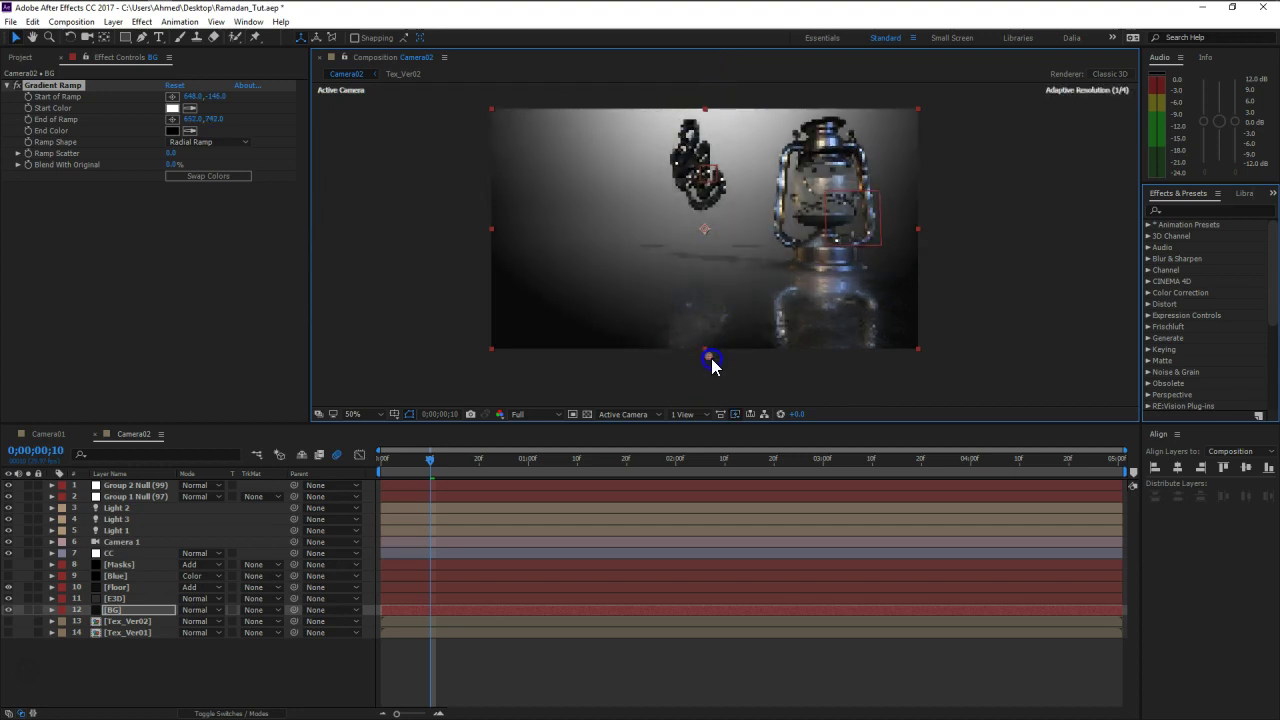
click(133, 434)
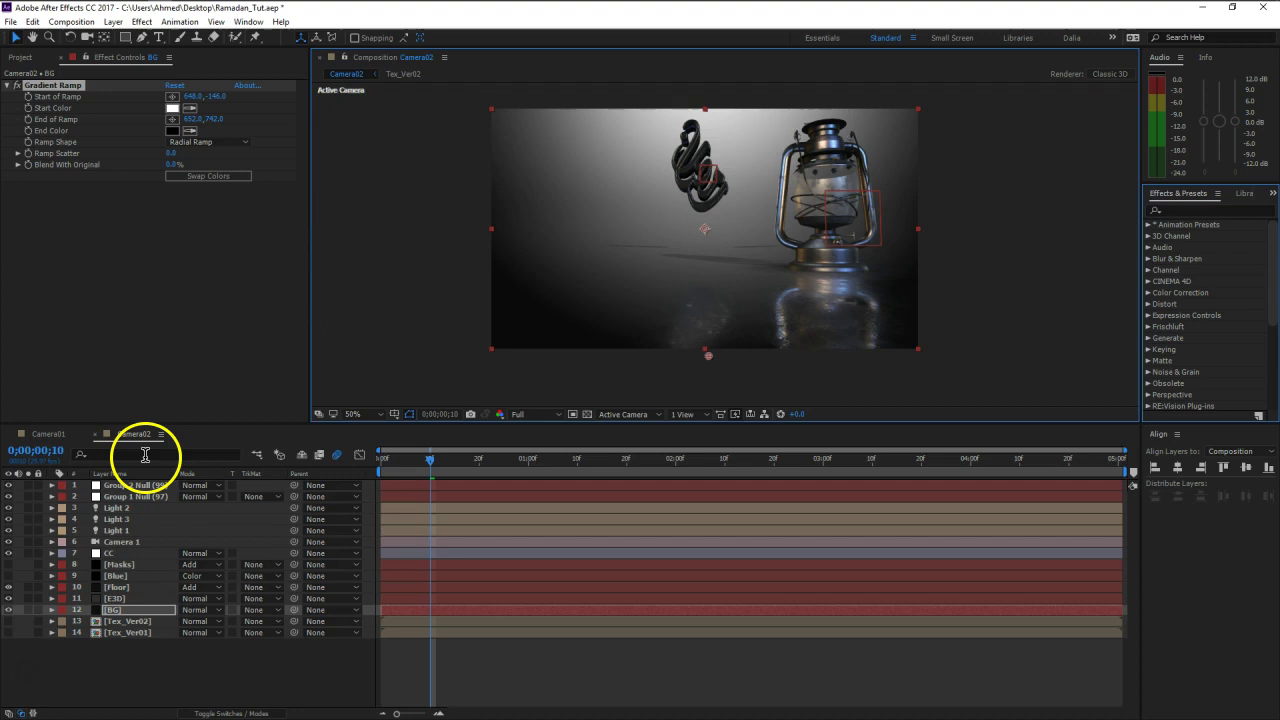
Step: Set the Gradient Ramp's start color to dark blue 161E2F
click(172, 108)
click(272, 256)
click(167, 347)
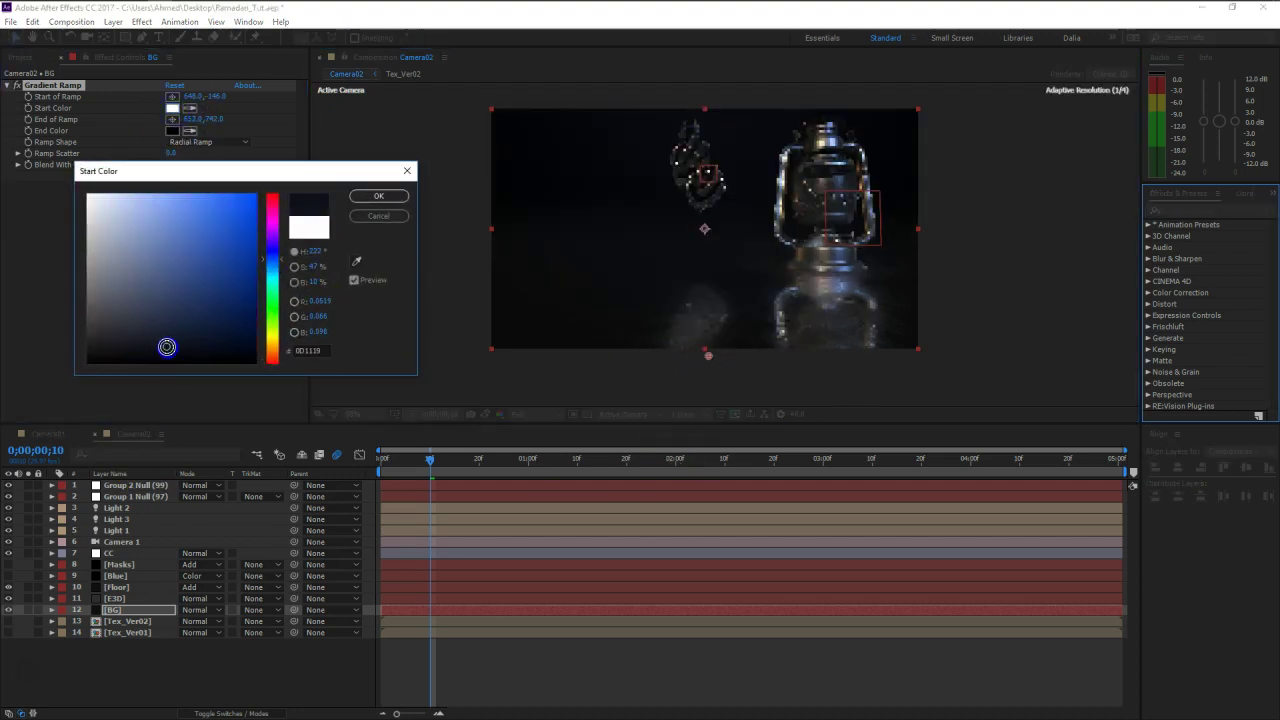
drag(167, 347, 176, 332)
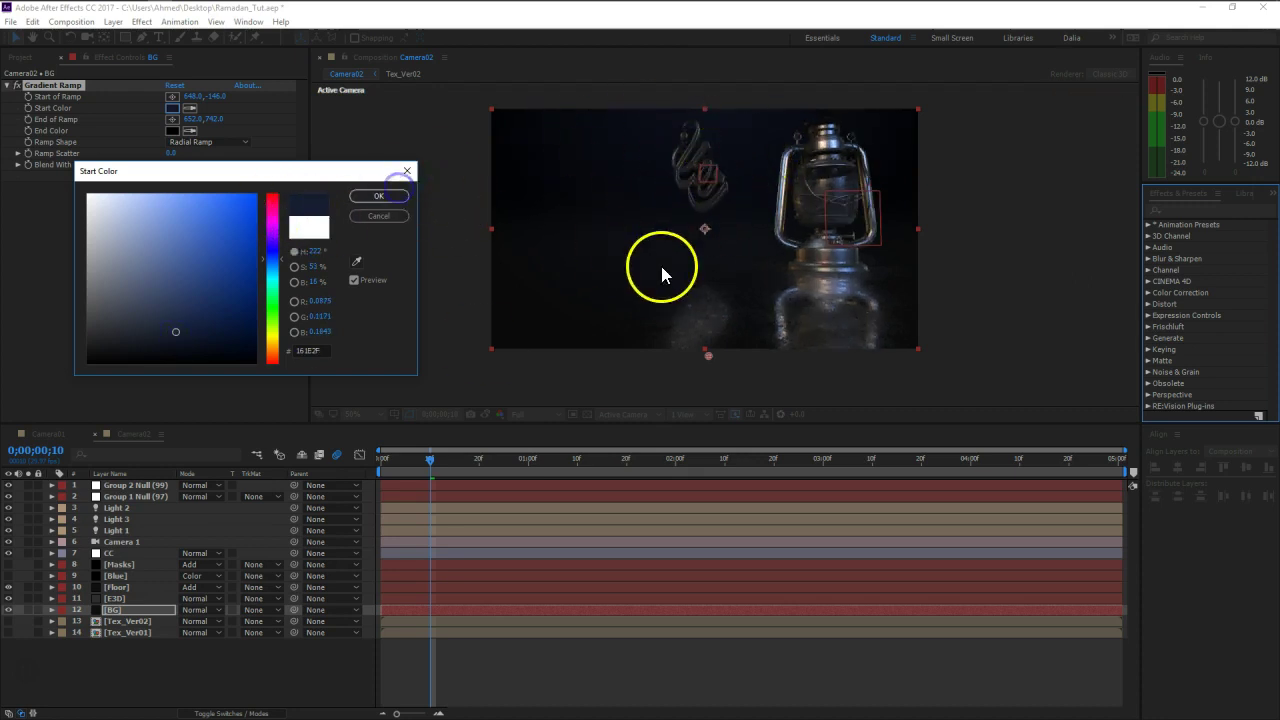
click(378, 196)
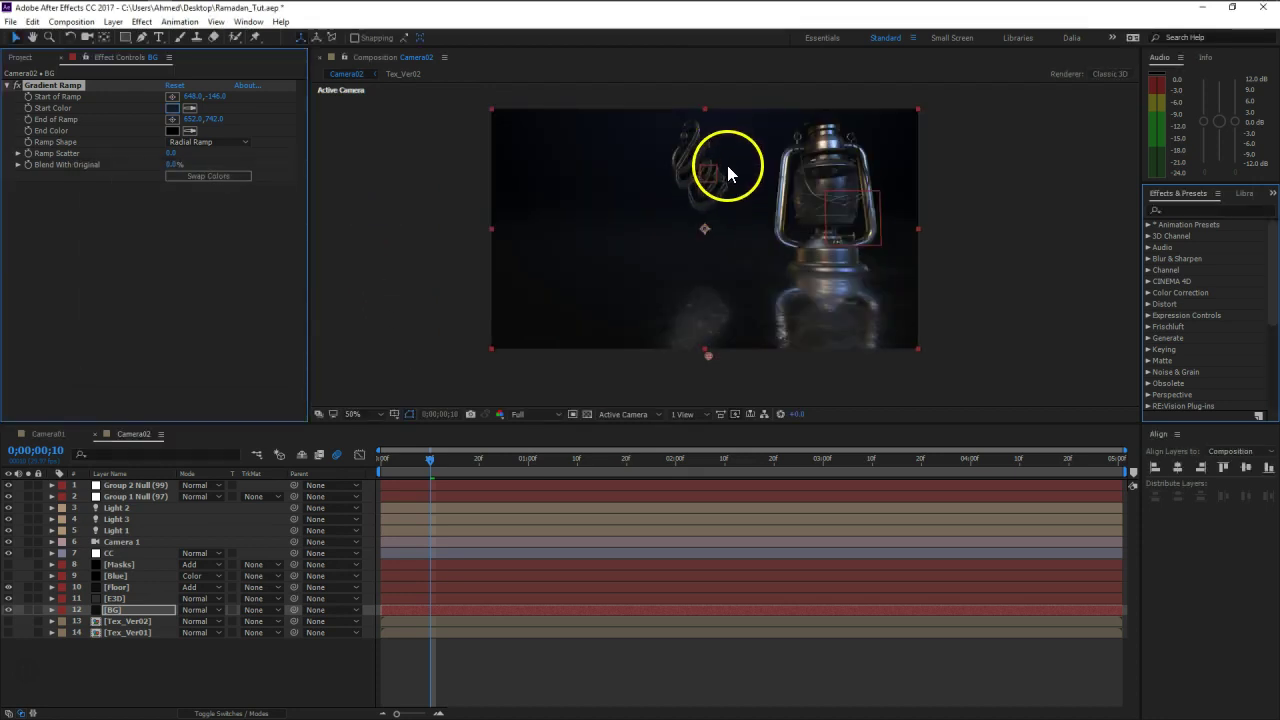
Step: Reposition the ramp's start point to about 648, -42 and its end point to about 678, 742
click(705, 90)
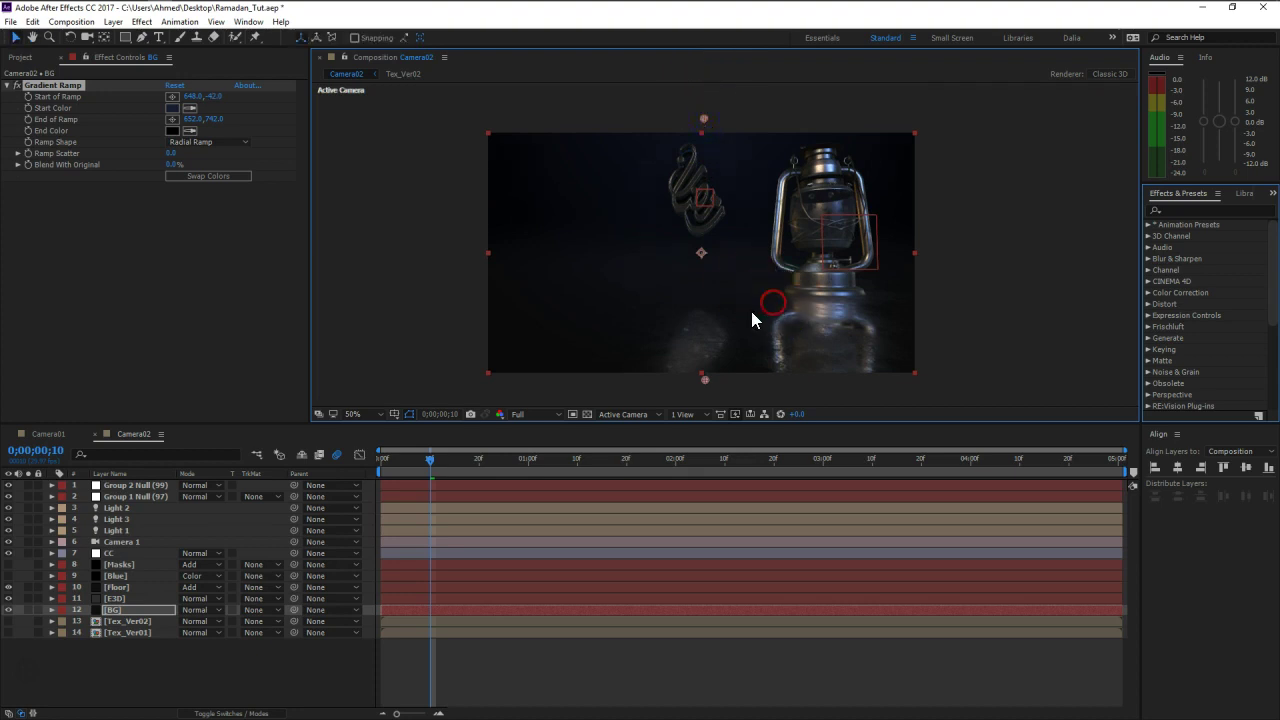
drag(752, 310, 757, 266)
drag(709, 393, 714, 278)
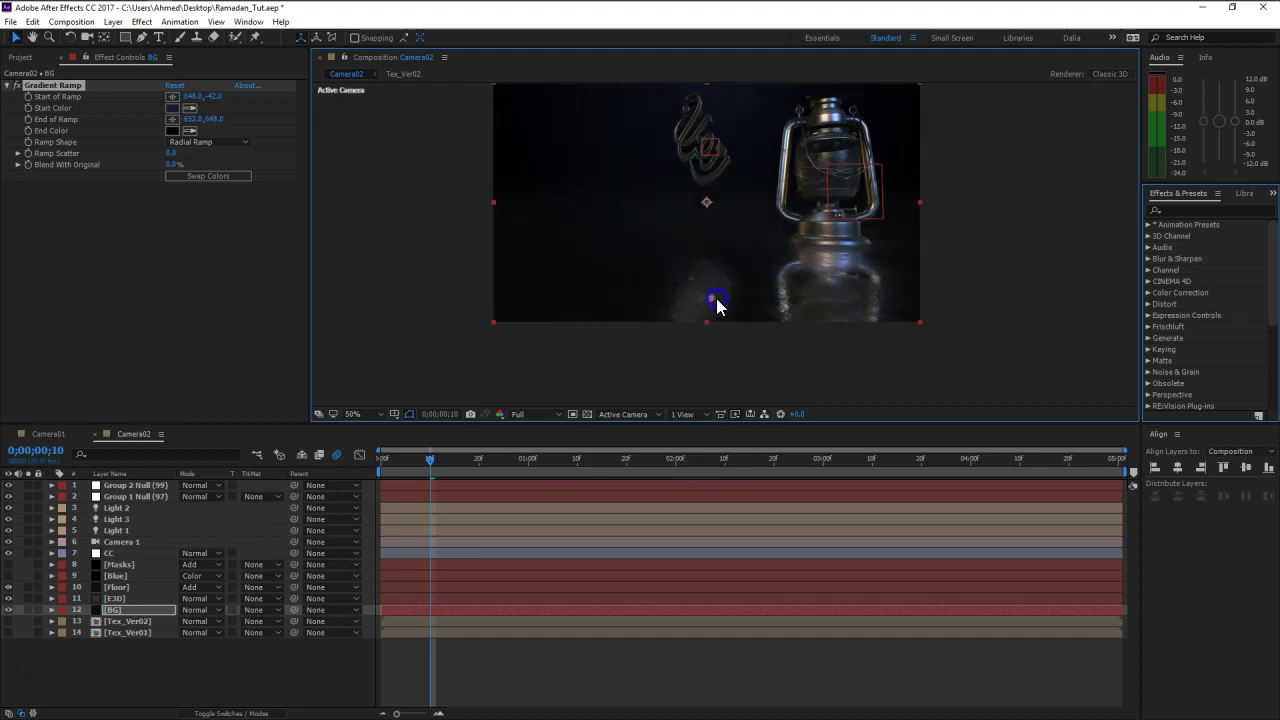
click(640, 363)
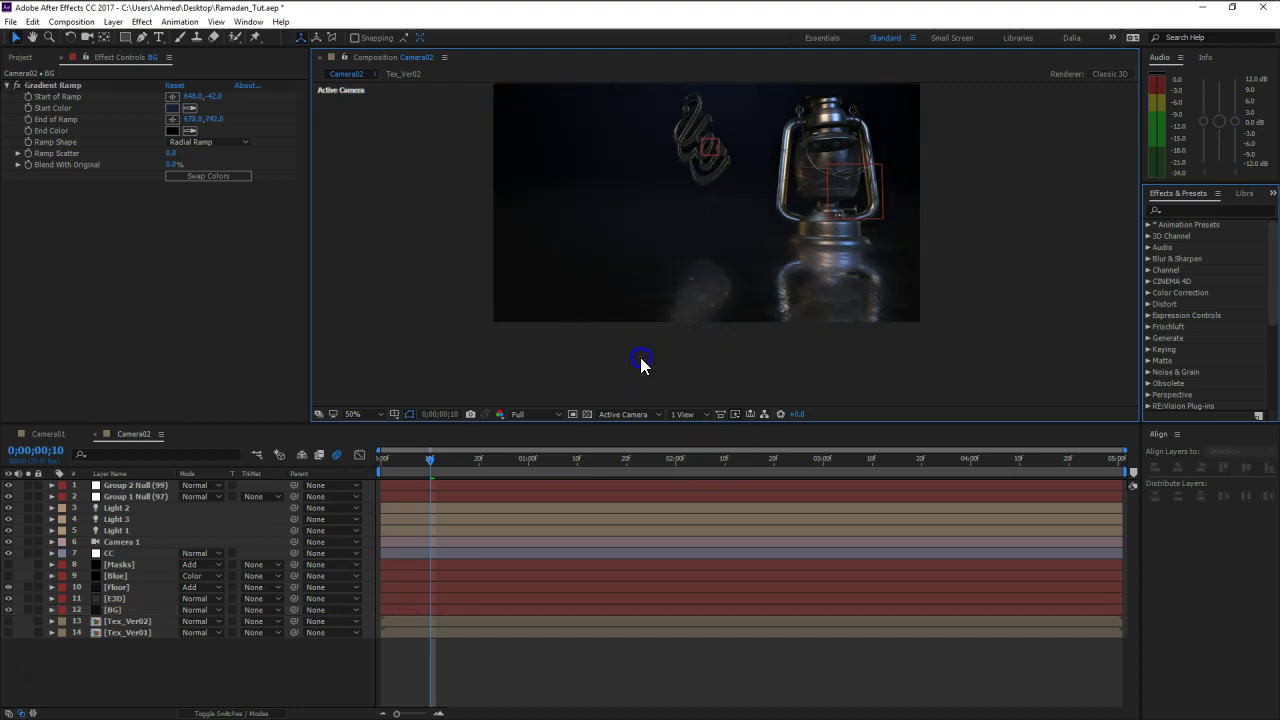
scroll(685, 266, up, 1)
scroll(695, 280, down, 1)
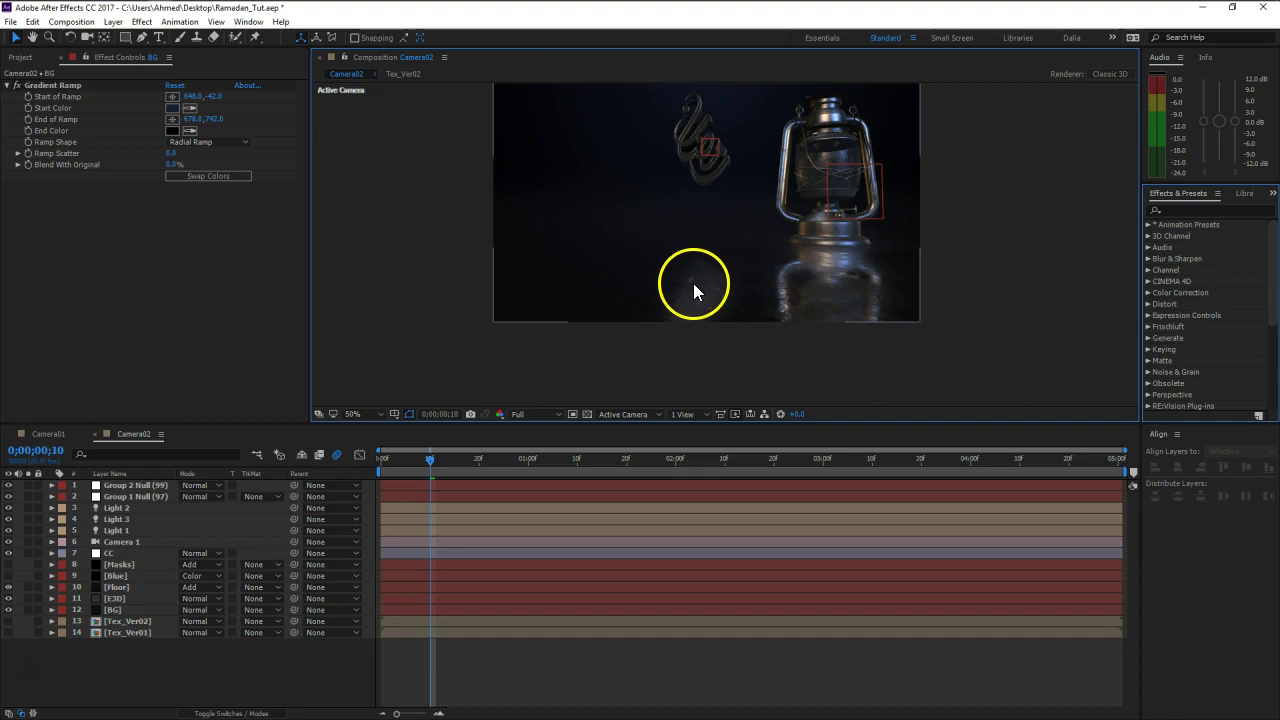
Step: Brighten the Gradient Ramp's start color to dark blue 182439
click(172, 108)
click(176, 331)
drag(176, 330, 177, 324)
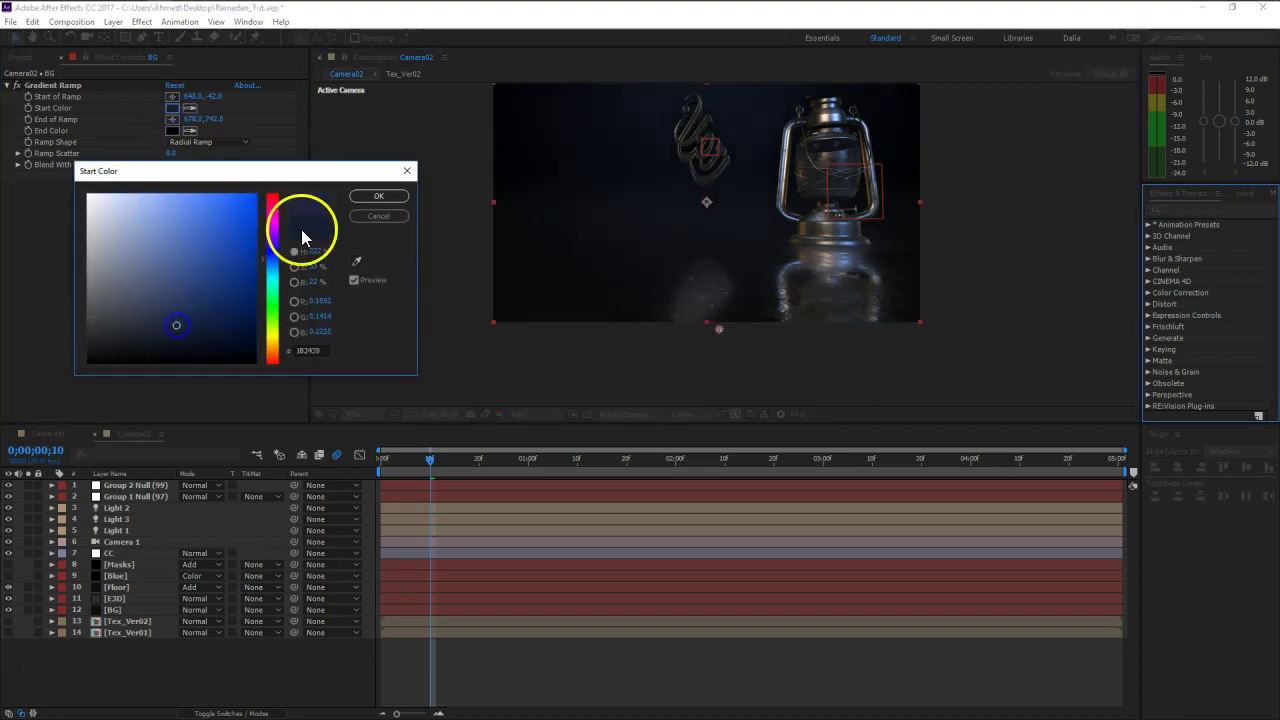
click(356, 198)
click(247, 655)
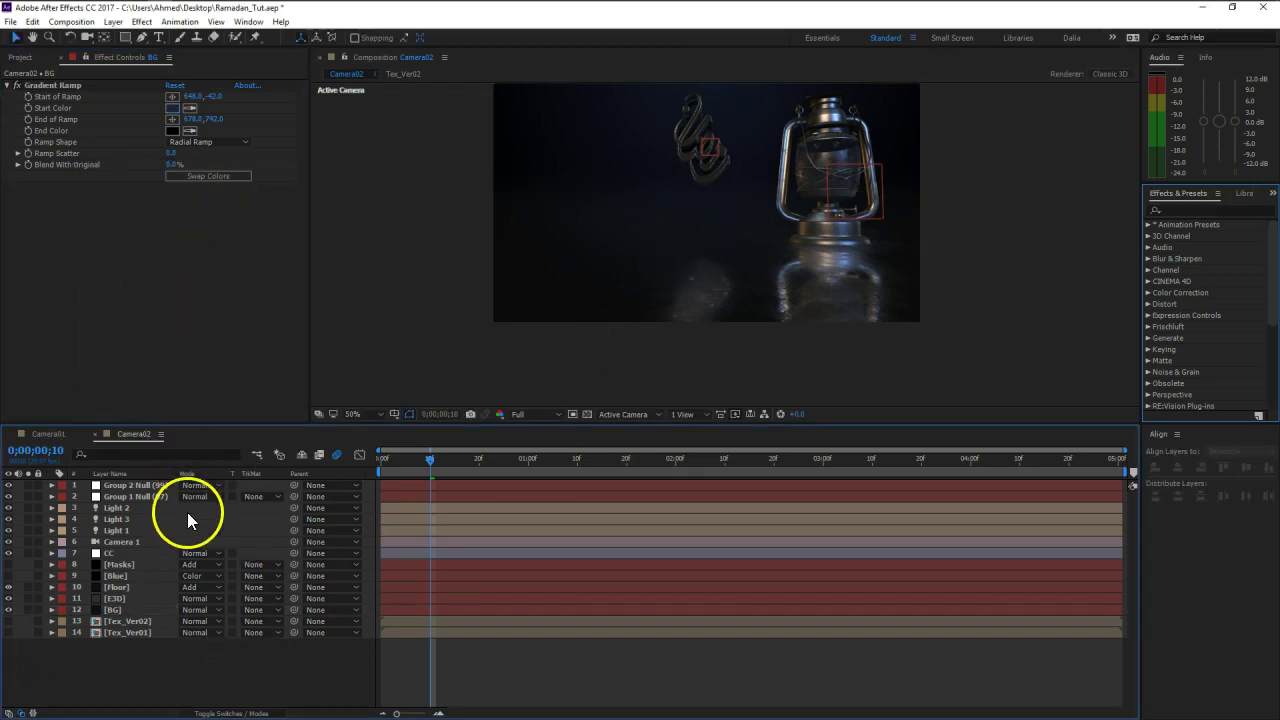
Step: Turn off the Gradient Ramp effect on the BG layer and change the BG solid's color to 0A0D17
click(67, 83)
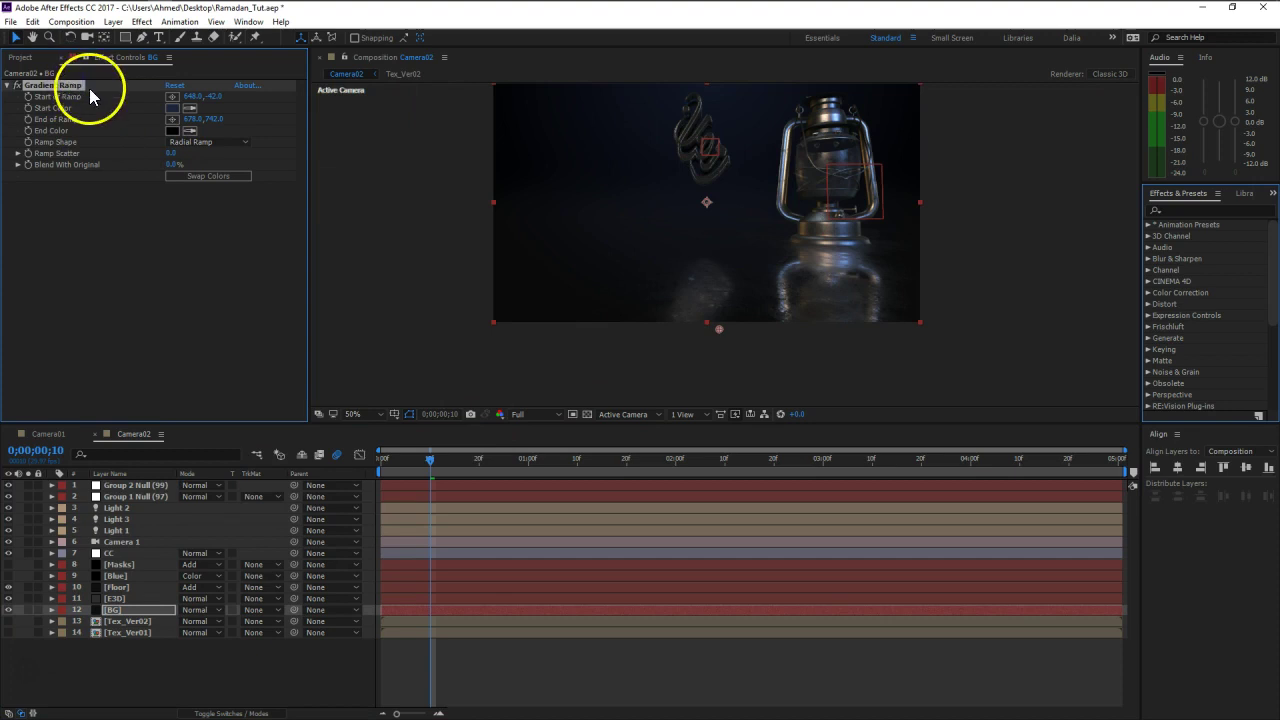
click(16, 86)
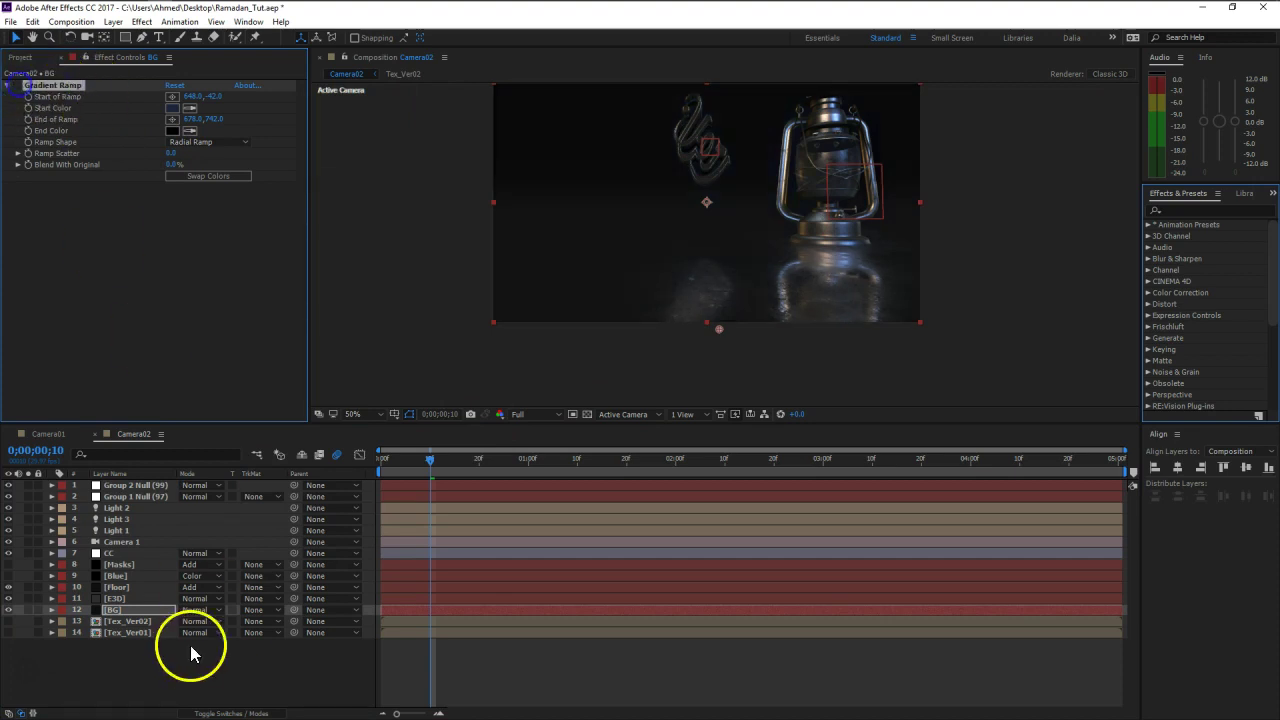
click(127, 610)
click(112, 21)
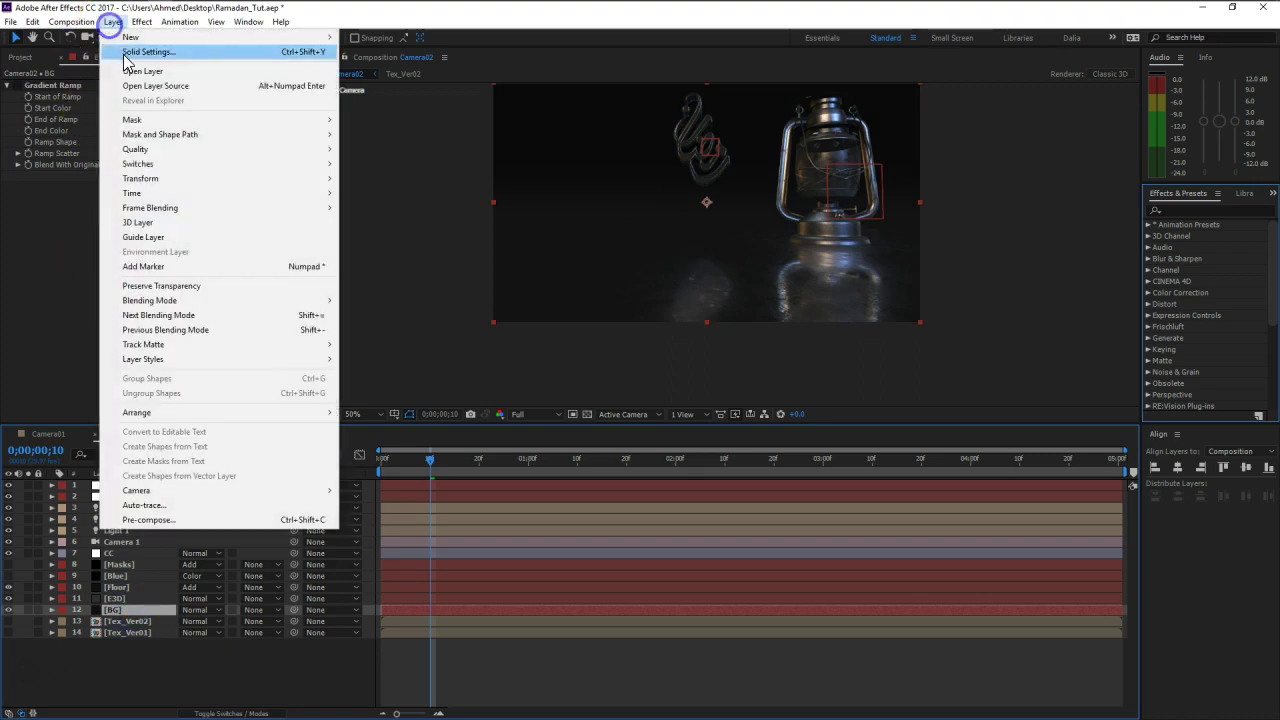
click(125, 52)
click(78, 286)
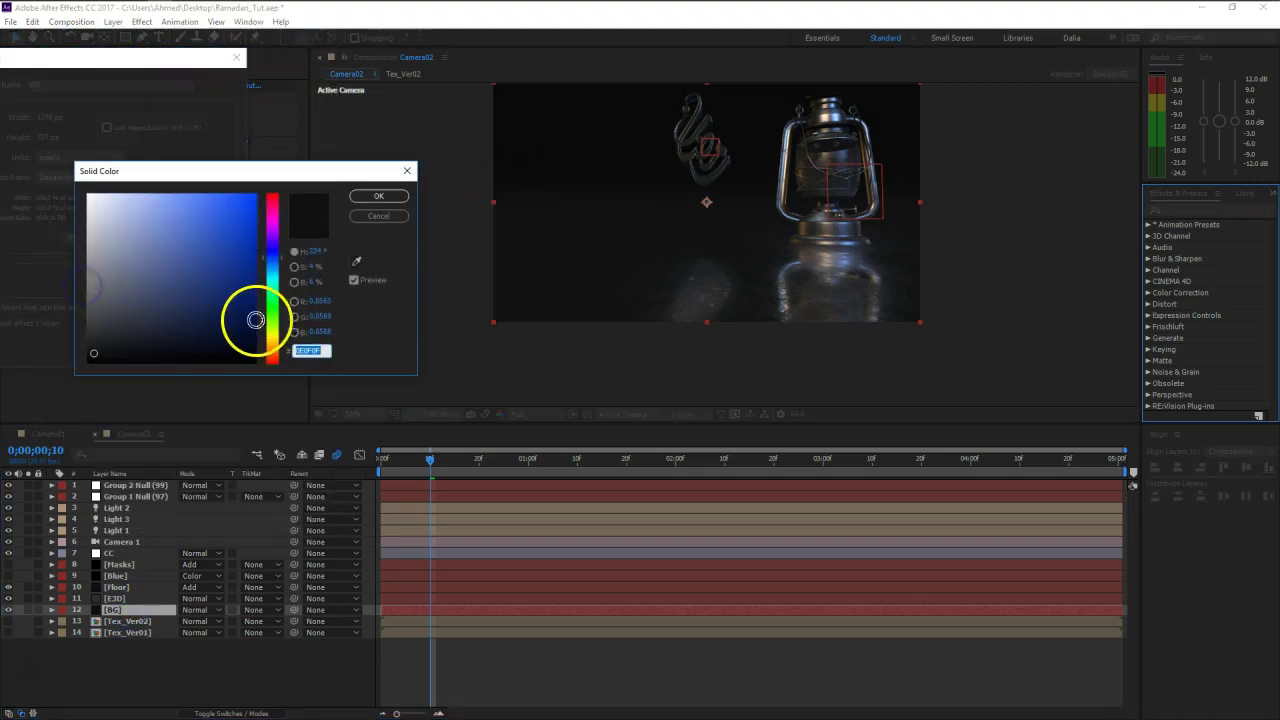
mouse_move(166, 346)
mouse_down()
mouse_move(166, 334)
mouse_move(185, 346)
mouse_up()
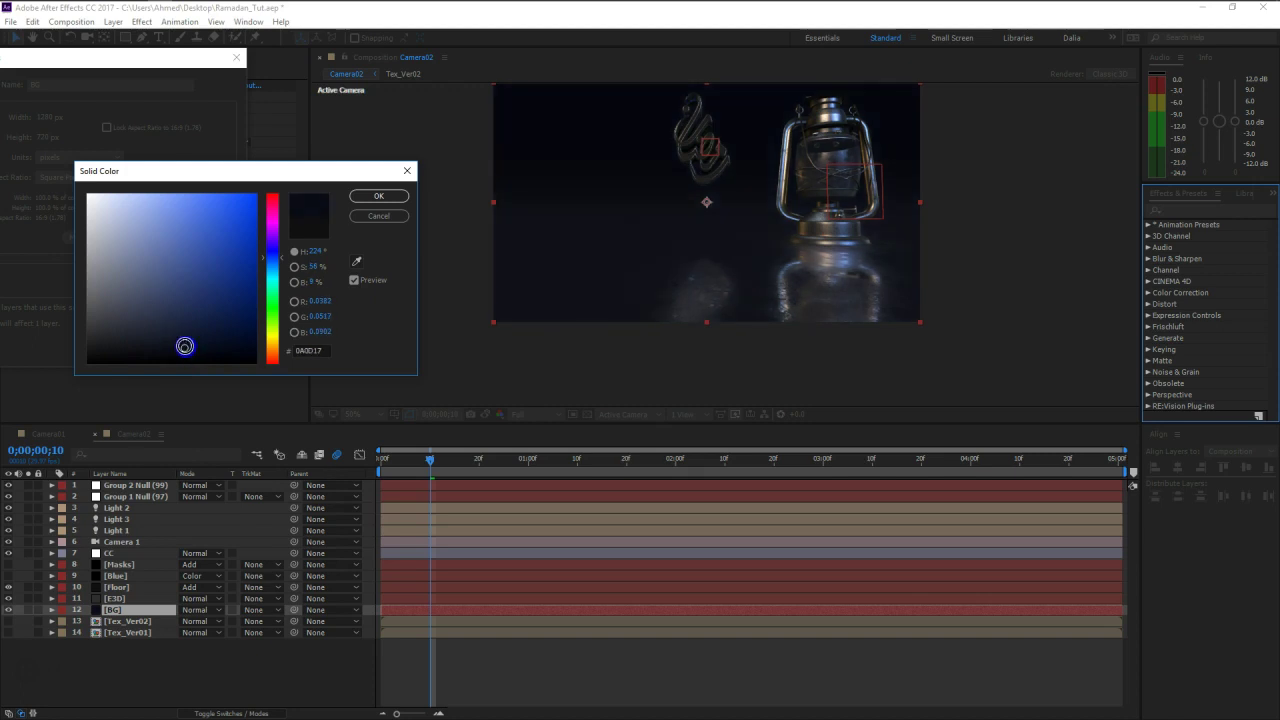
click(378, 196)
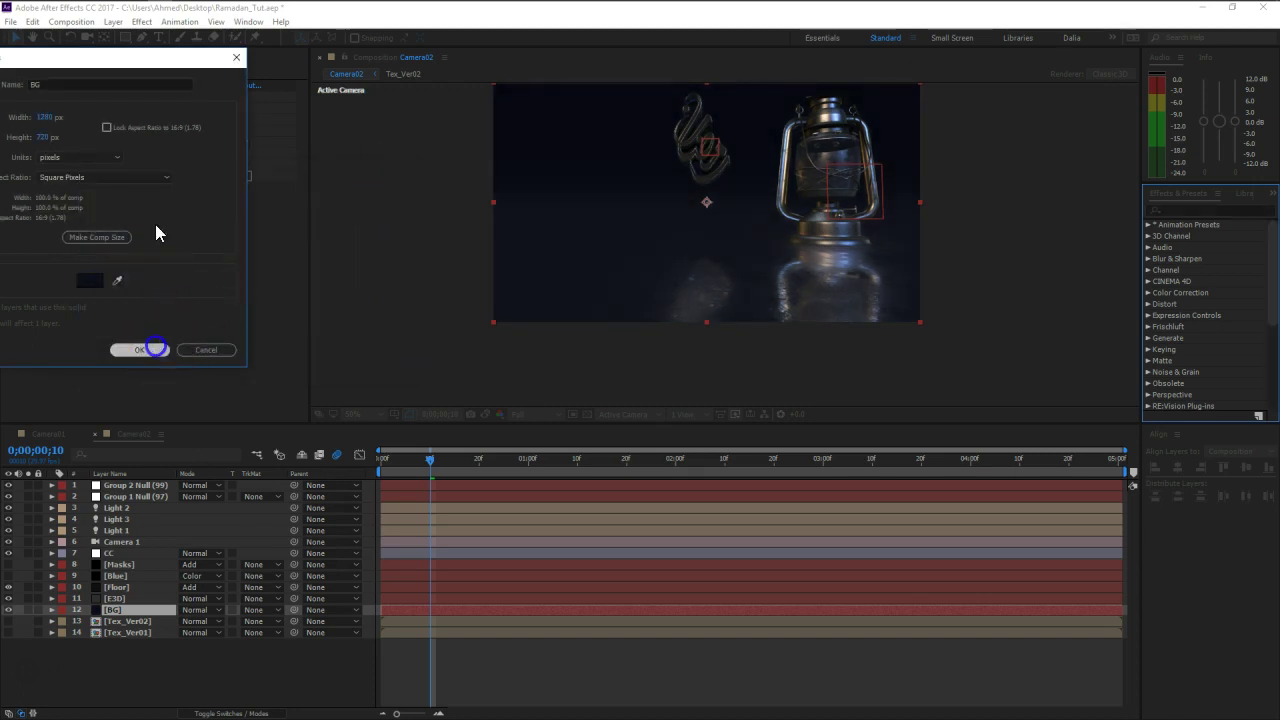
click(137, 349)
Step: Draw a wide rectangular mask on the BG layer, covering the upper half of the frame and extending past its sides
click(124, 37)
drag(709, 190, 693, 272)
drag(1036, 112, 323, 297)
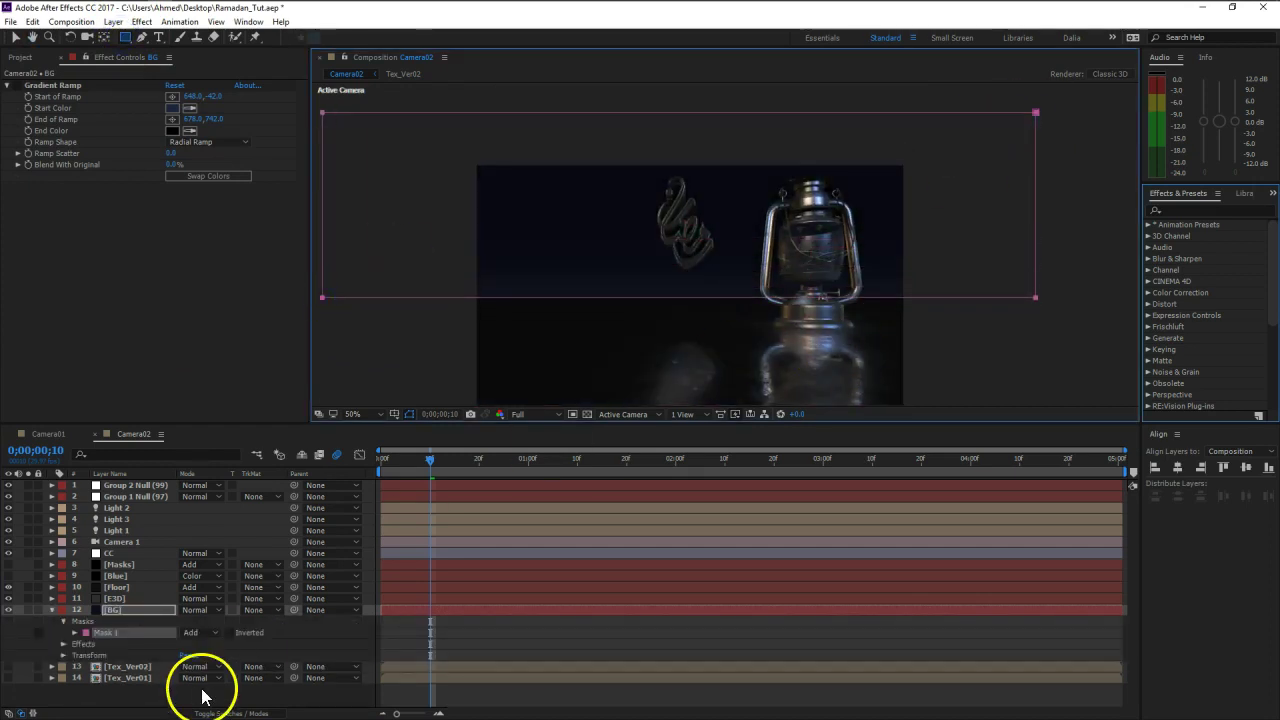
Step: Set the BG mask's feather to 190 pixels and collapse the layer's properties
key(f)
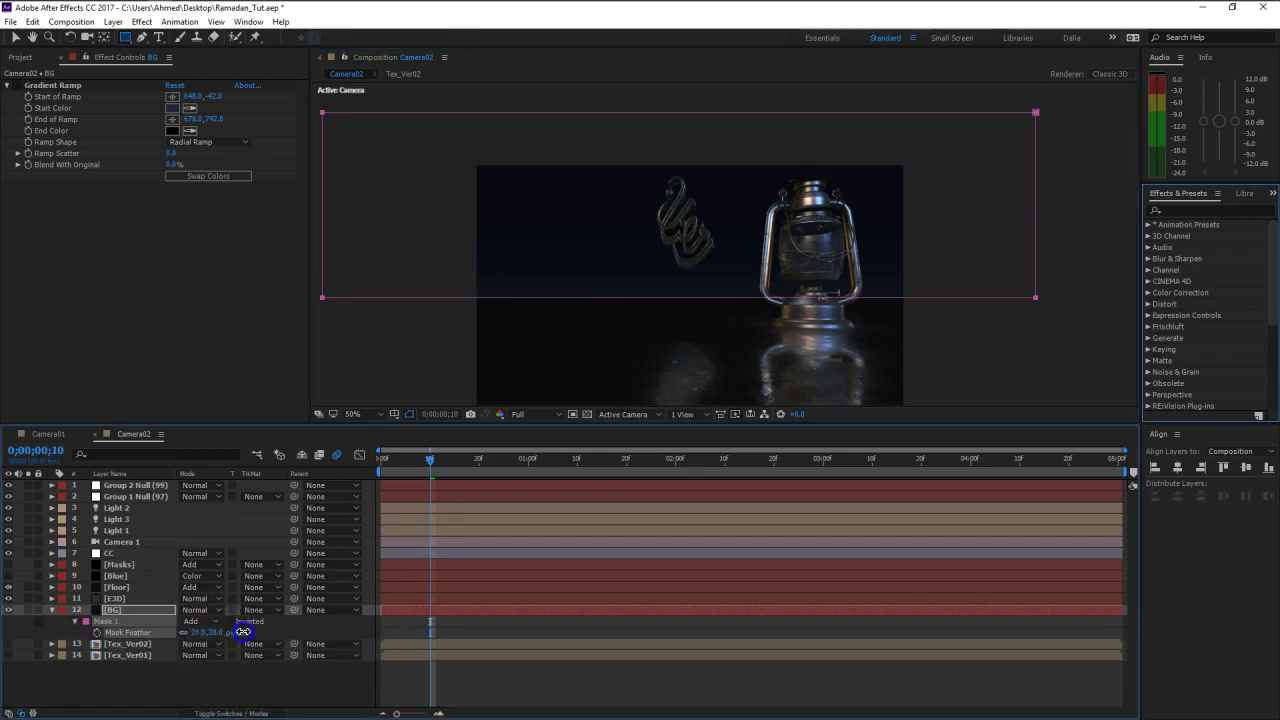
drag(243, 631, 311, 623)
click(289, 688)
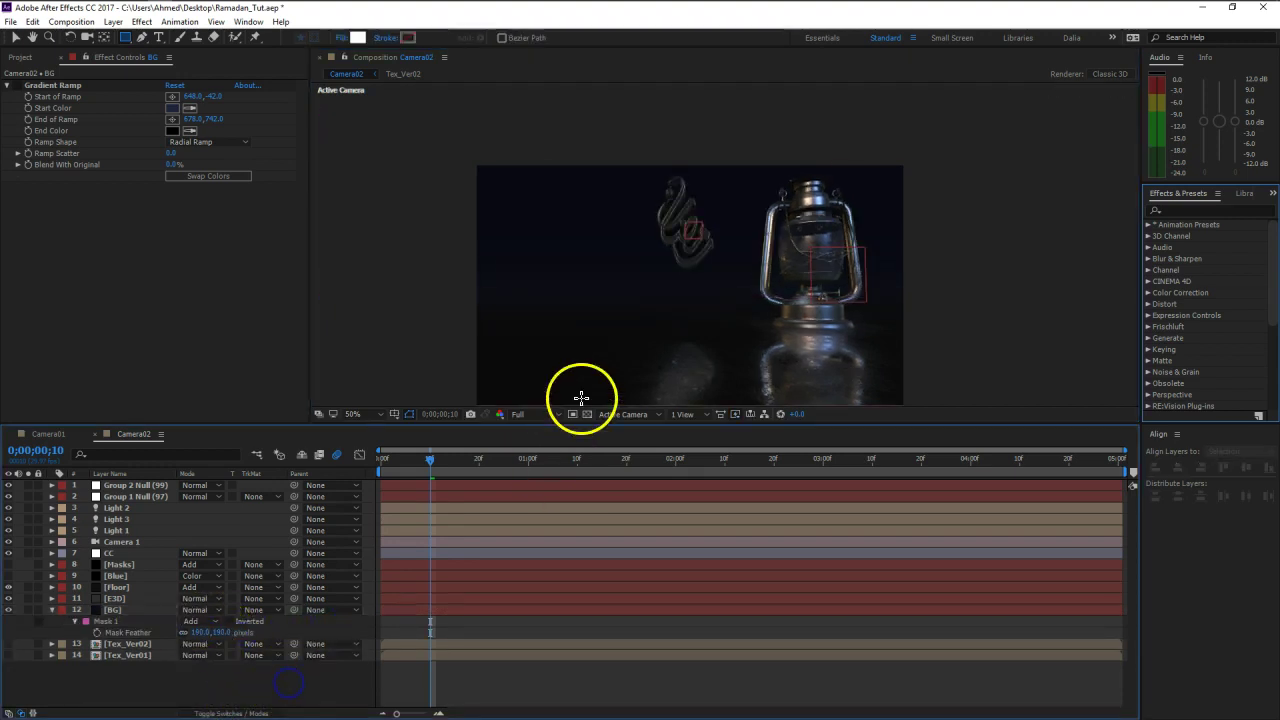
click(51, 610)
click(90, 645)
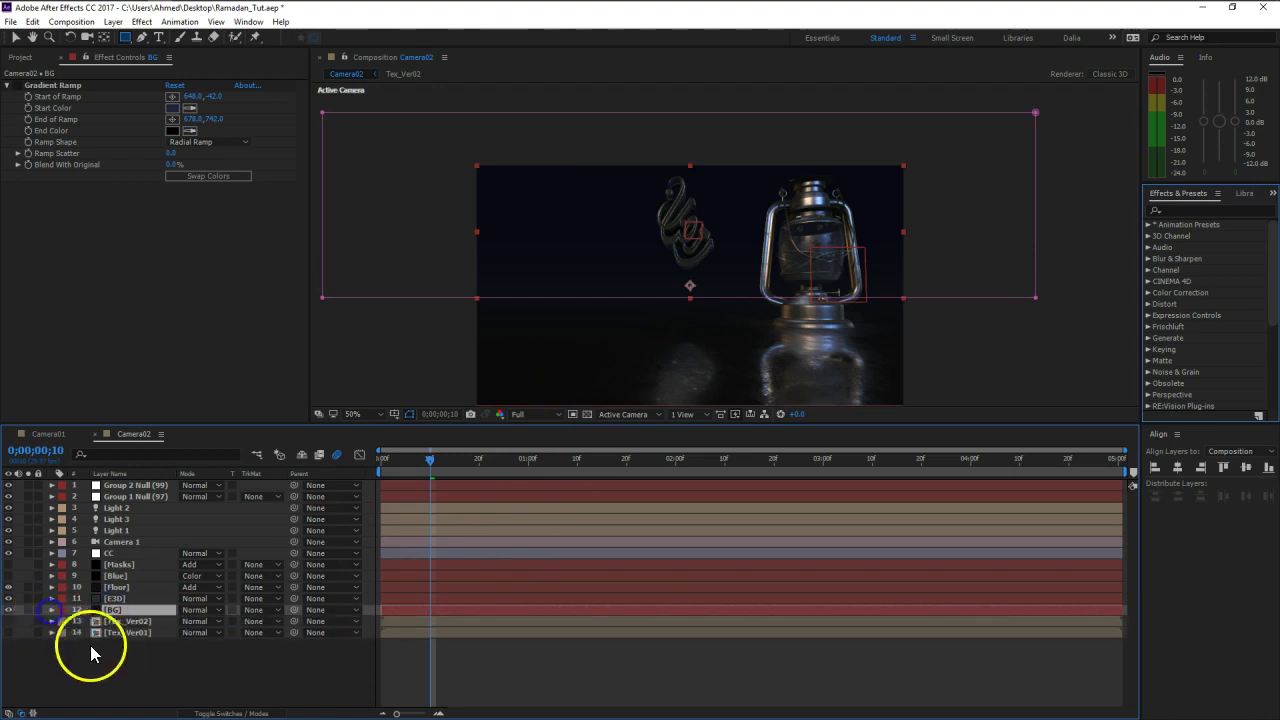
Step: Raise both lower corners of the BG layer's mask slightly so its bottom edge sits higher behind the lantern
drag(723, 334, 737, 283)
scroll(691, 266, up, 1)
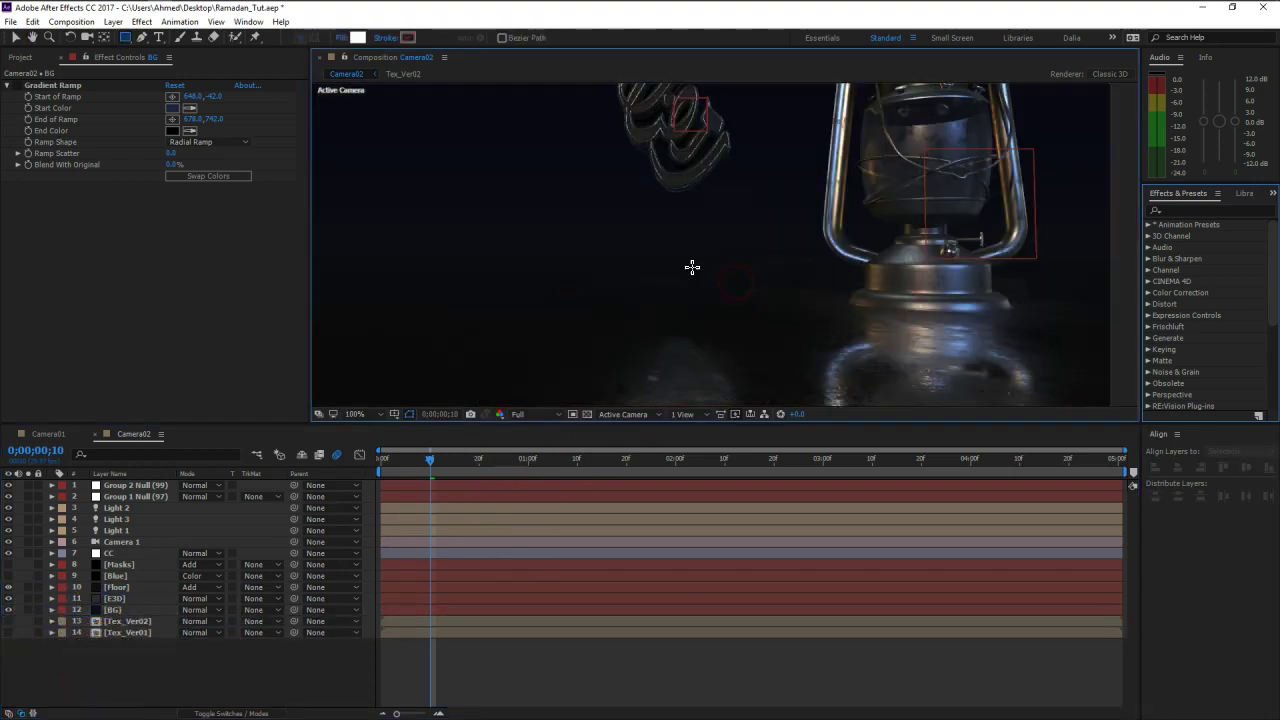
scroll(689, 265, down, 1)
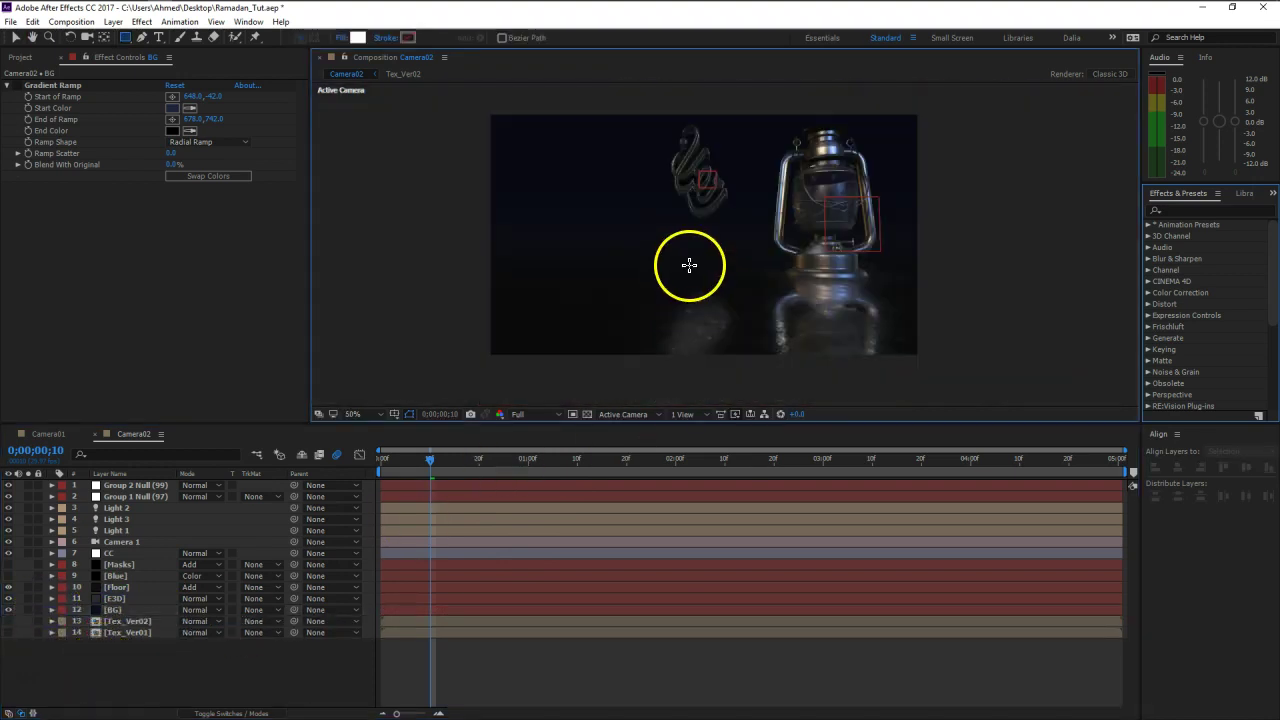
click(127, 609)
key(v)
click(500, 250)
click(337, 249)
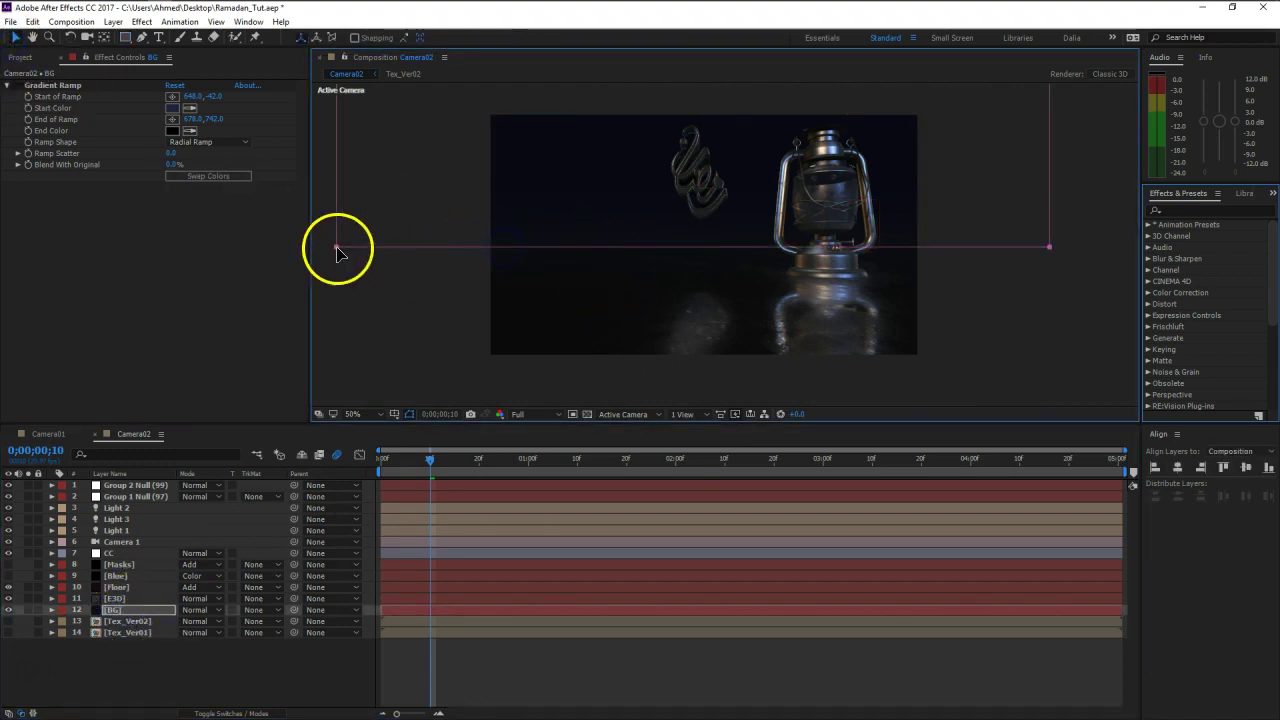
drag(336, 248, 334, 220)
drag(1048, 249, 1053, 232)
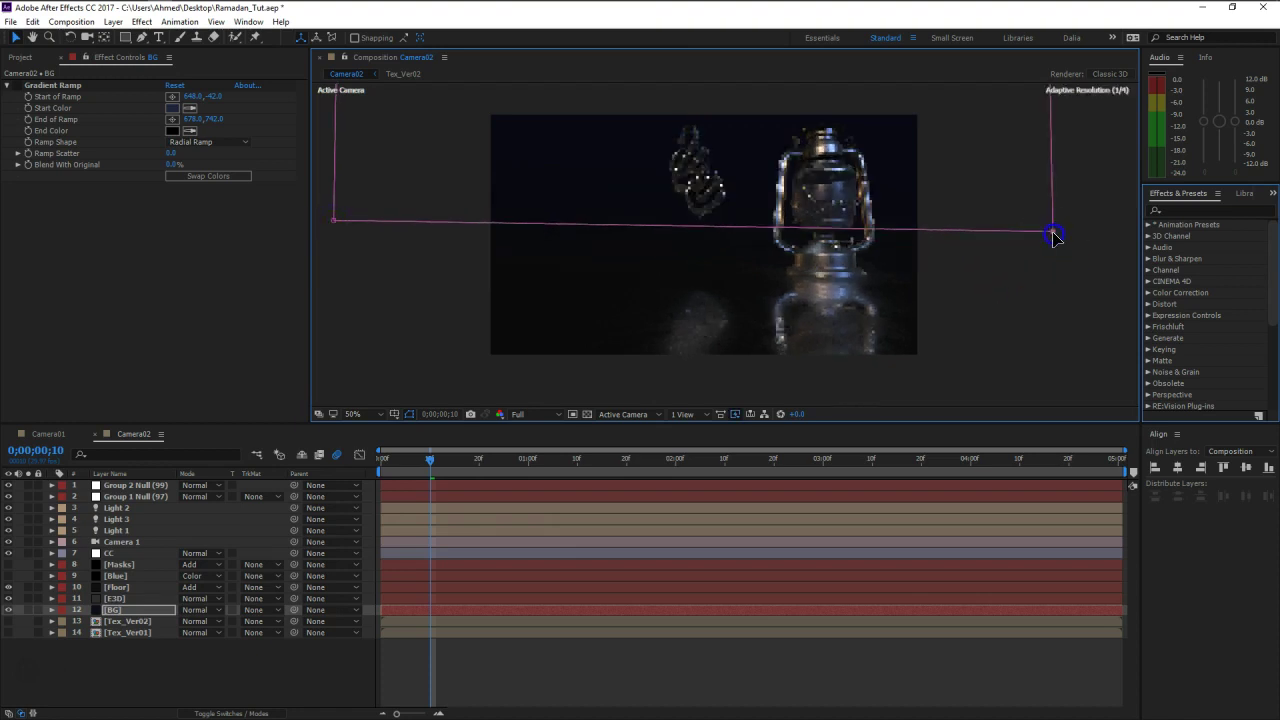
click(280, 663)
click(640, 329)
Step: Duplicate the E3D layer and rename the copy Illumination
key(h)
drag(866, 209, 830, 217)
key(v)
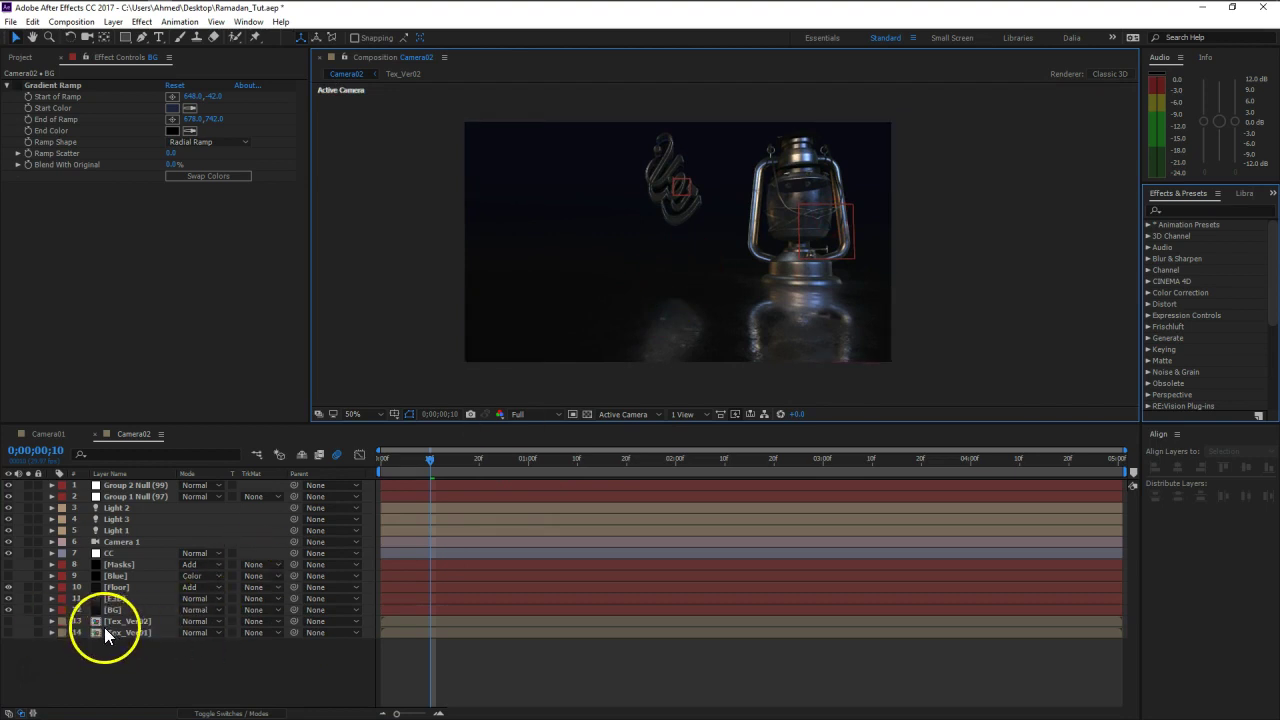
click(124, 599)
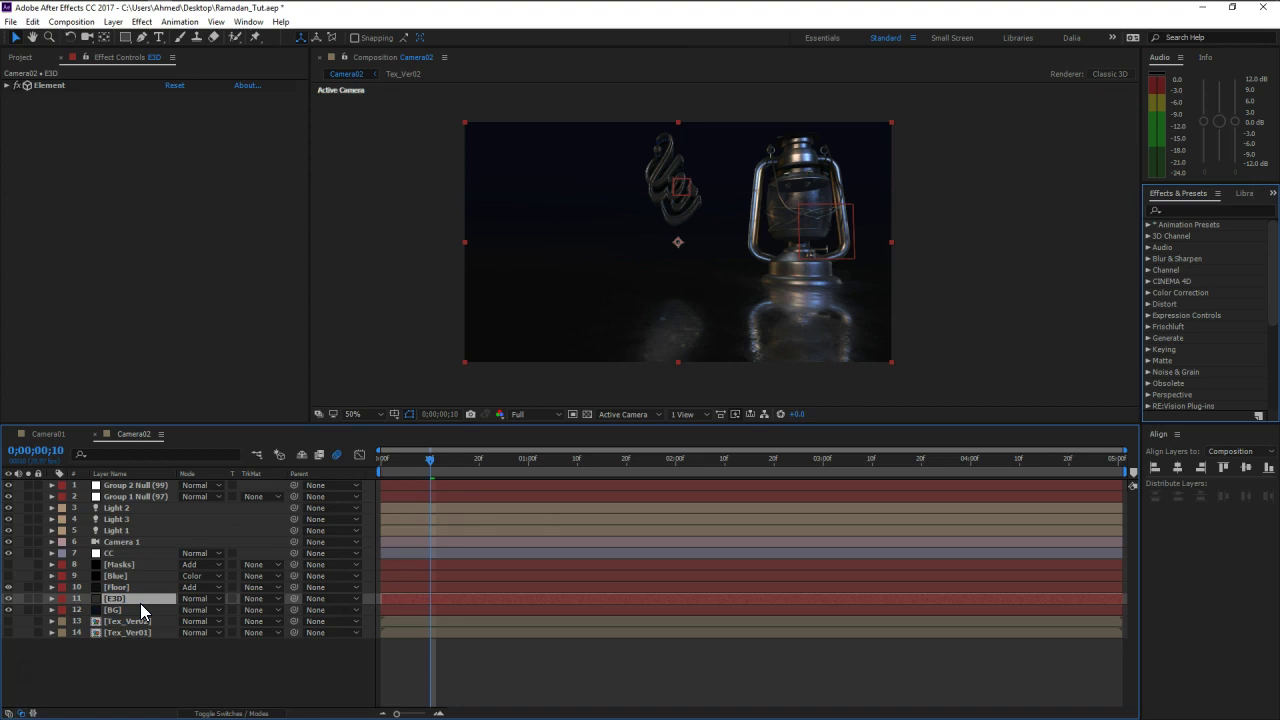
key(period)
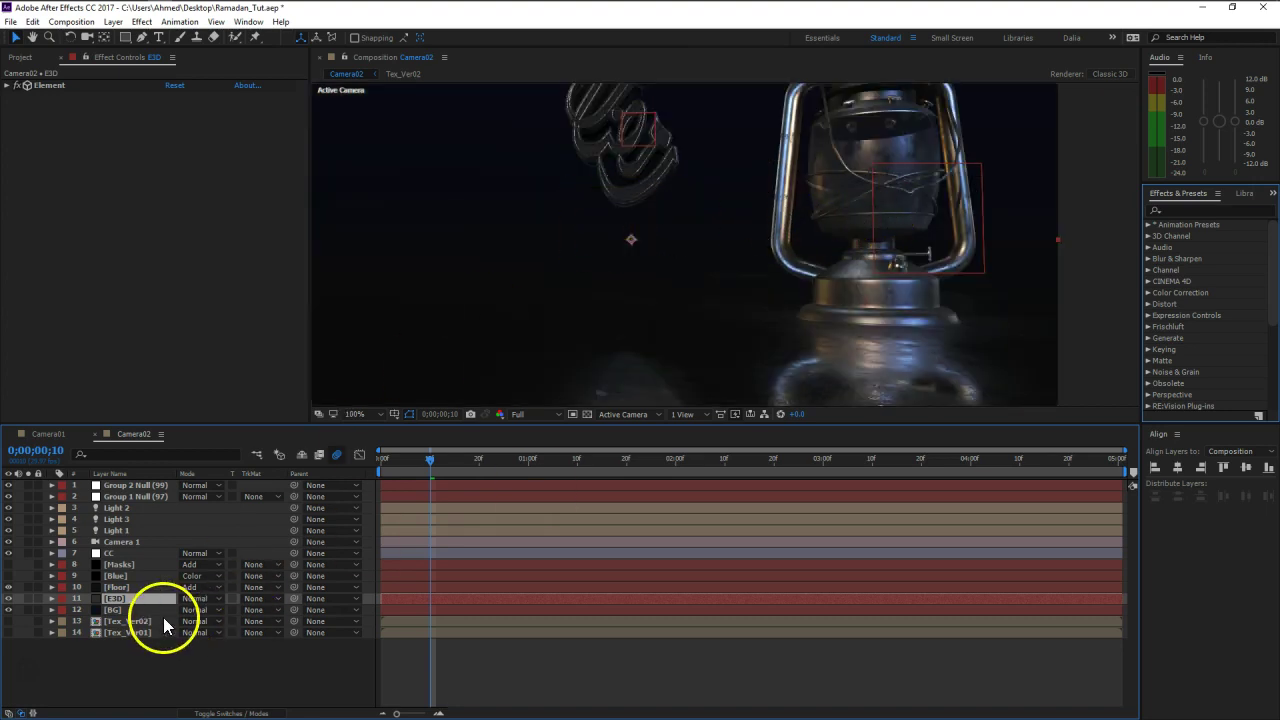
key(ctrl+d)
key(Return)
text(Ile)
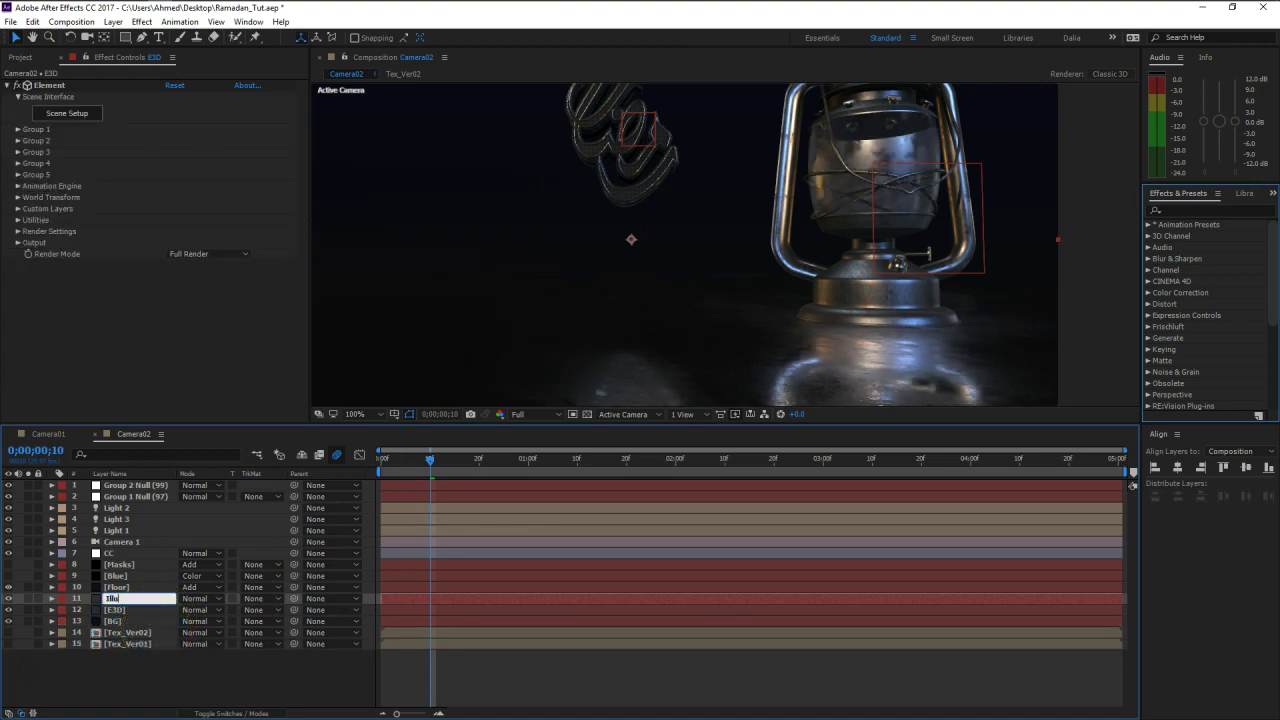
text(umination)
key(Return)
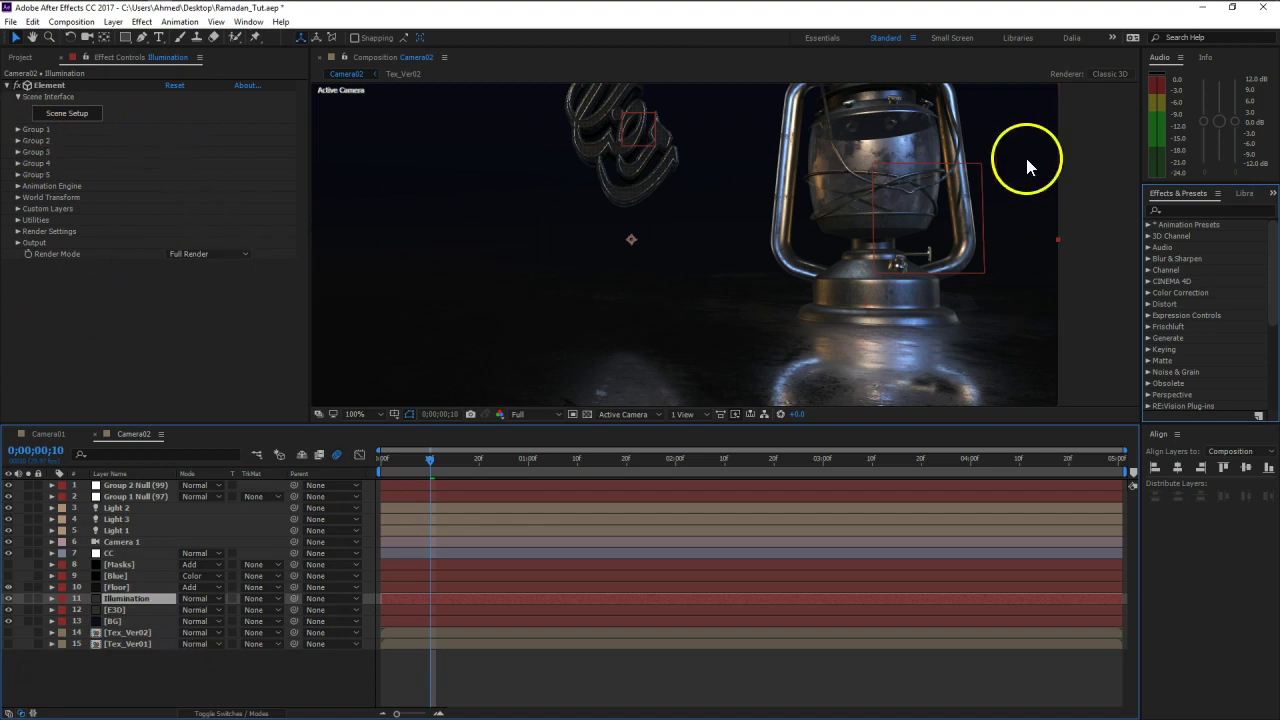
Step: Open the Illumination layer's Element scene setup and set the Lantern model's reflect mode to Environment
click(48, 116)
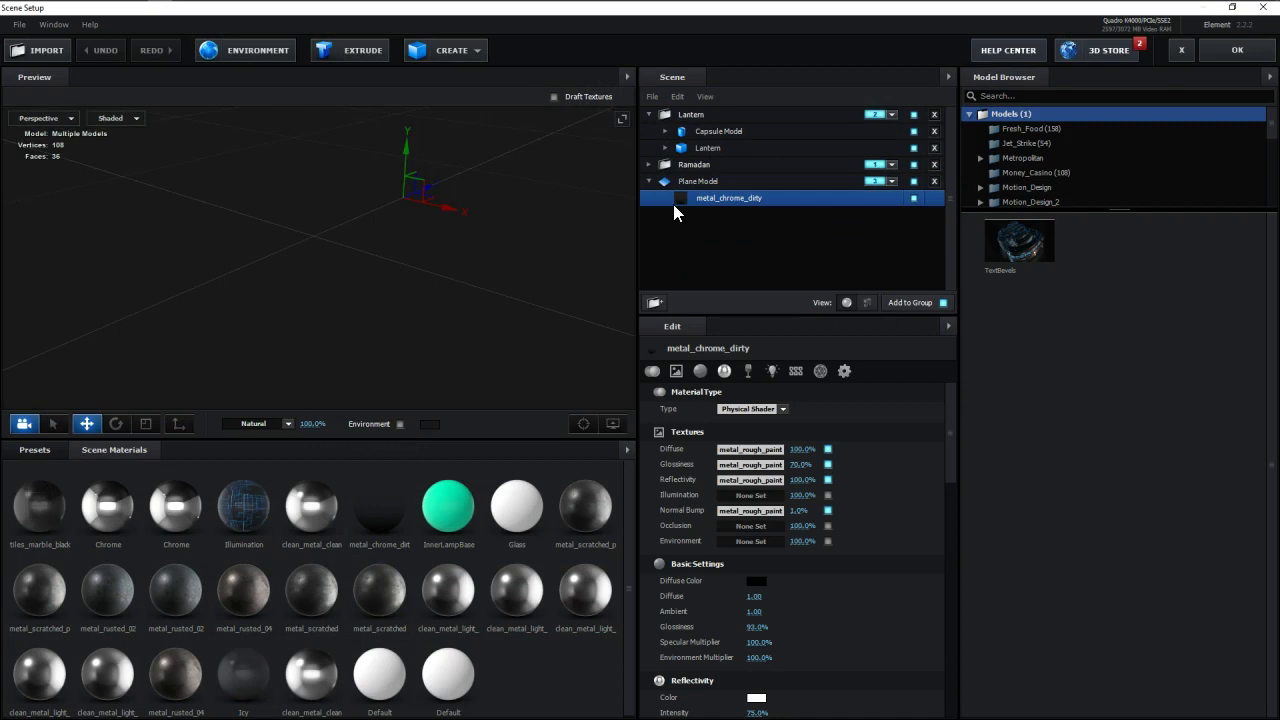
click(737, 232)
click(718, 152)
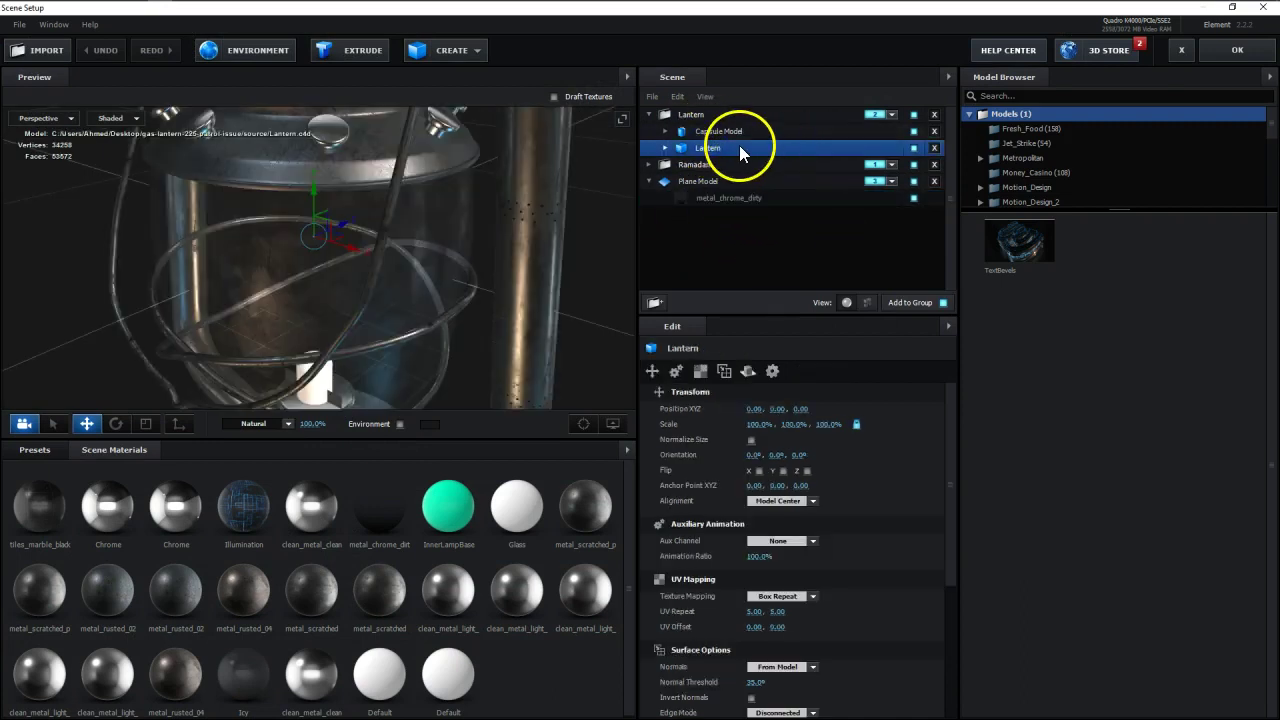
click(760, 369)
click(800, 409)
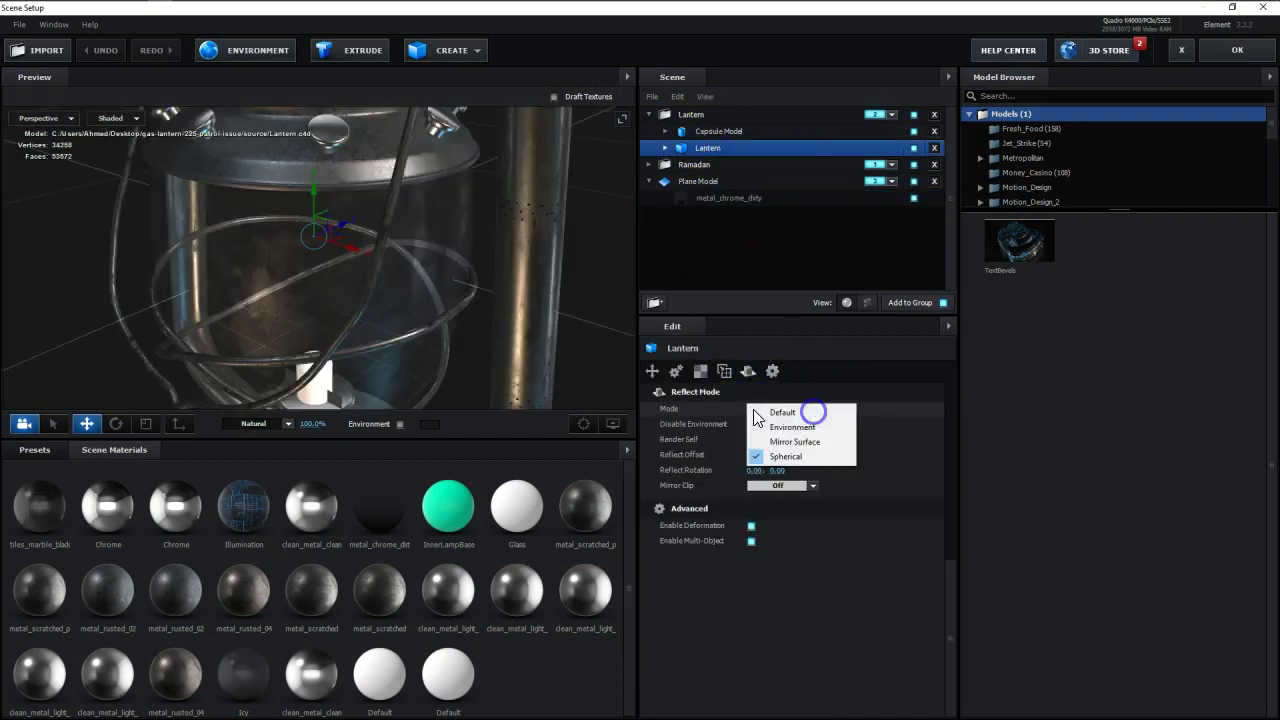
click(795, 430)
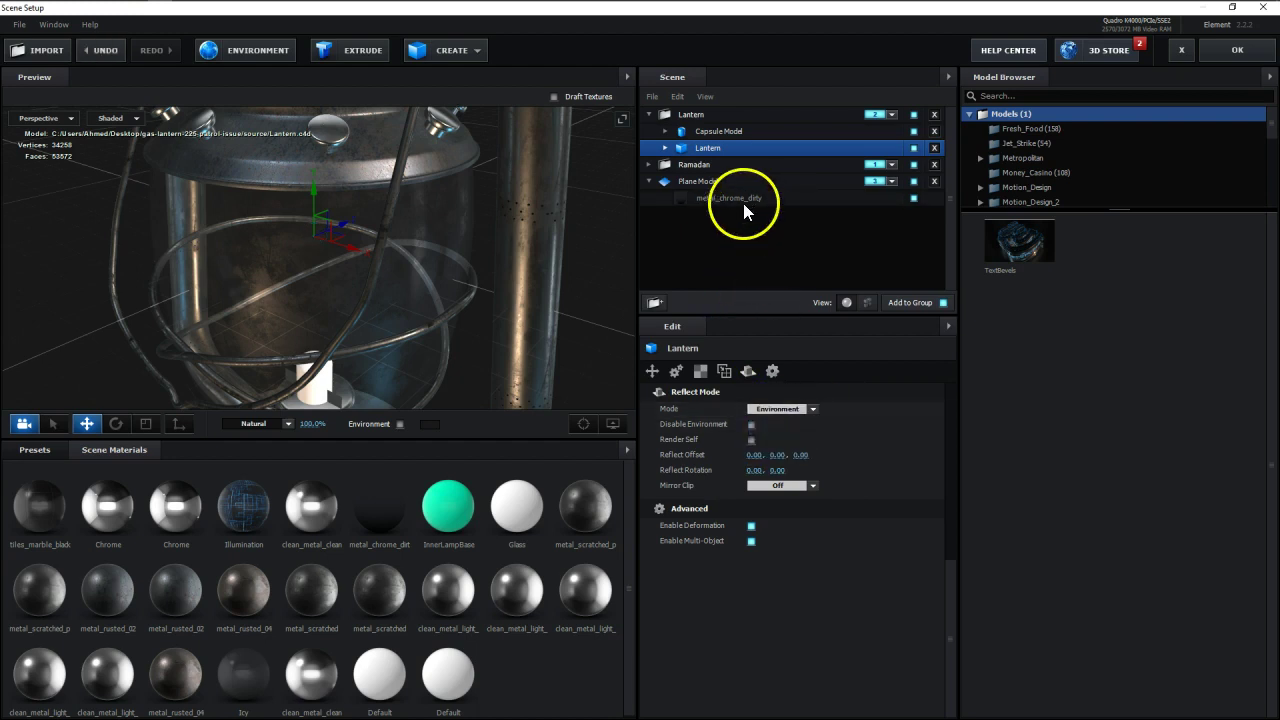
Step: Set the Ramadan group's reflect mode to Environment as well and accept the scene changes
click(690, 164)
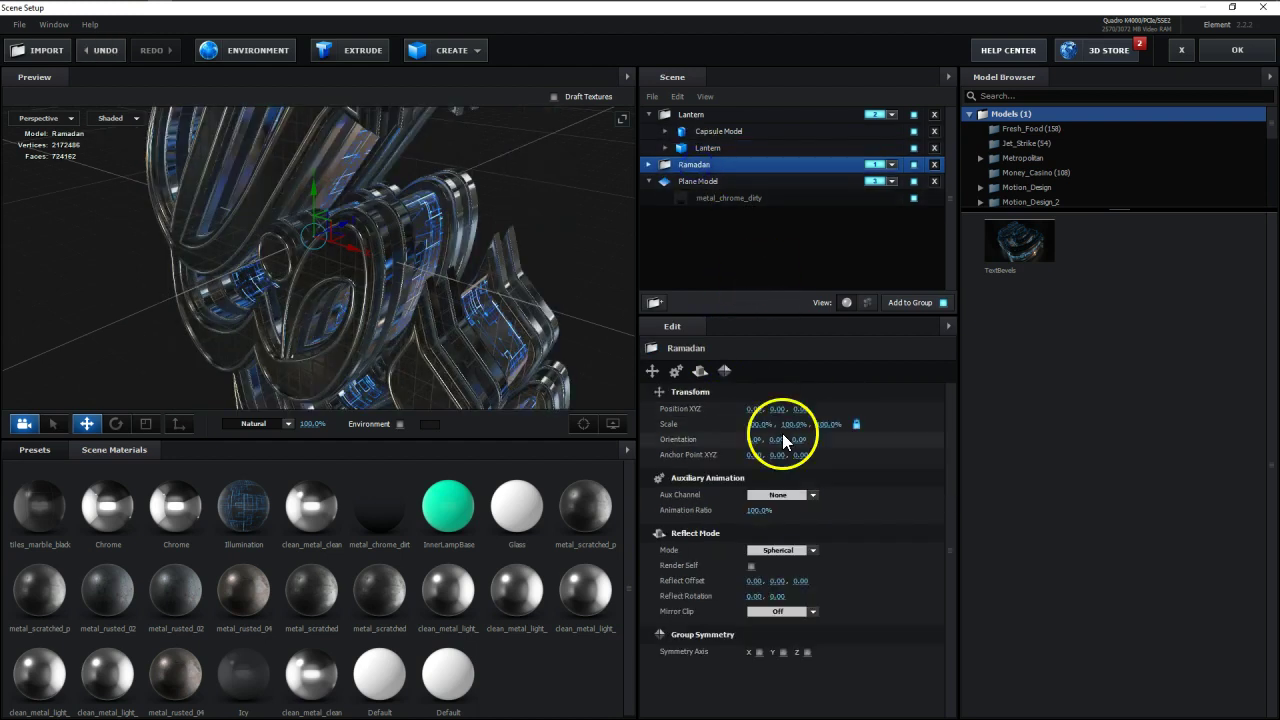
click(701, 371)
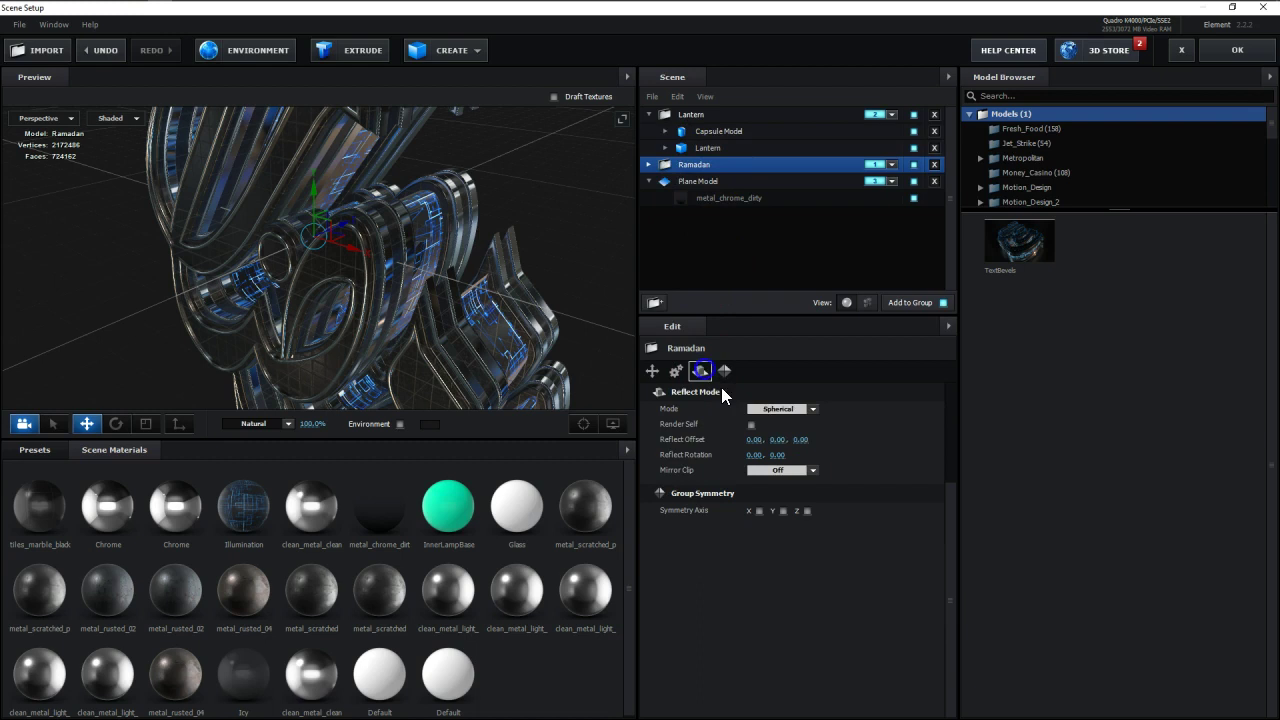
click(789, 407)
click(803, 427)
click(699, 190)
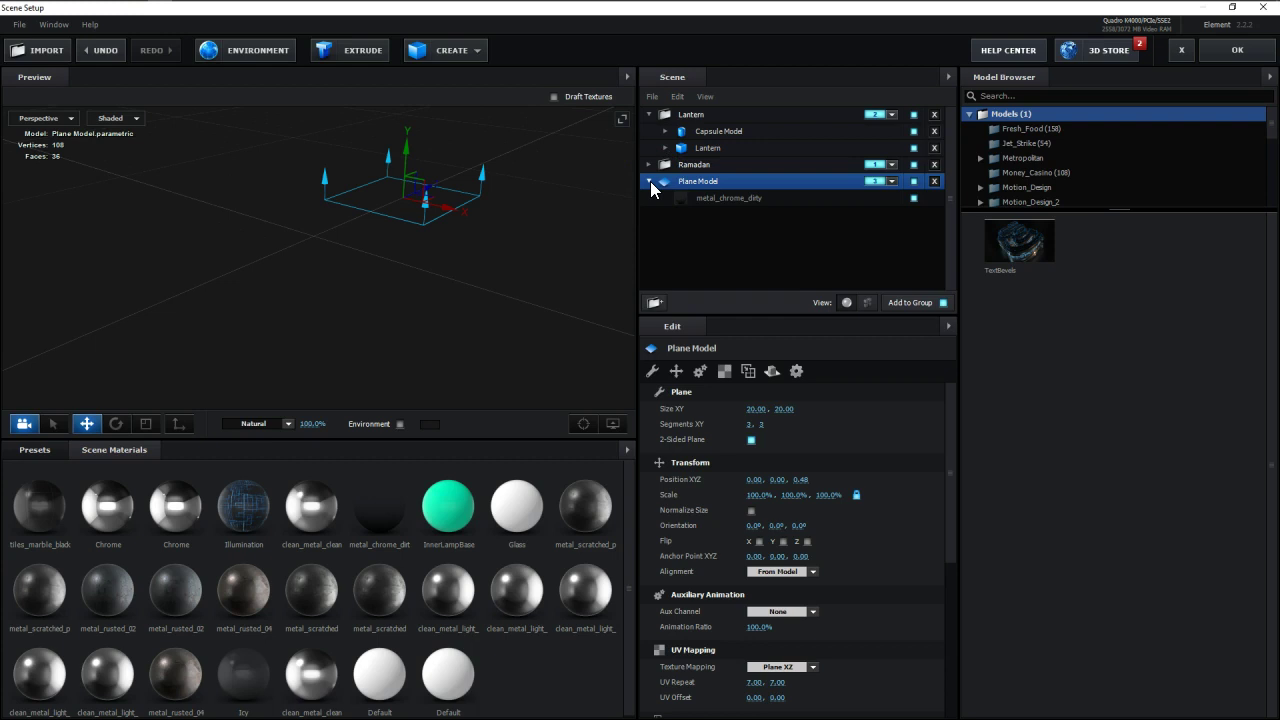
click(1206, 51)
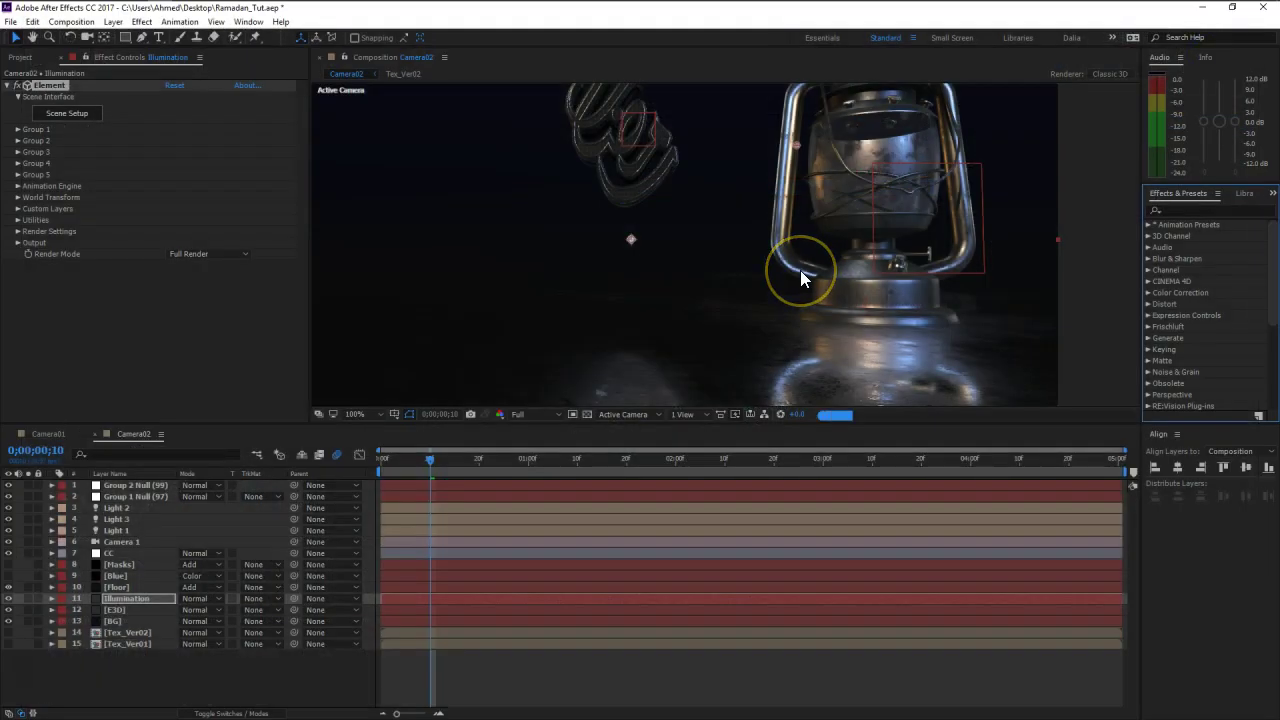
click(878, 243)
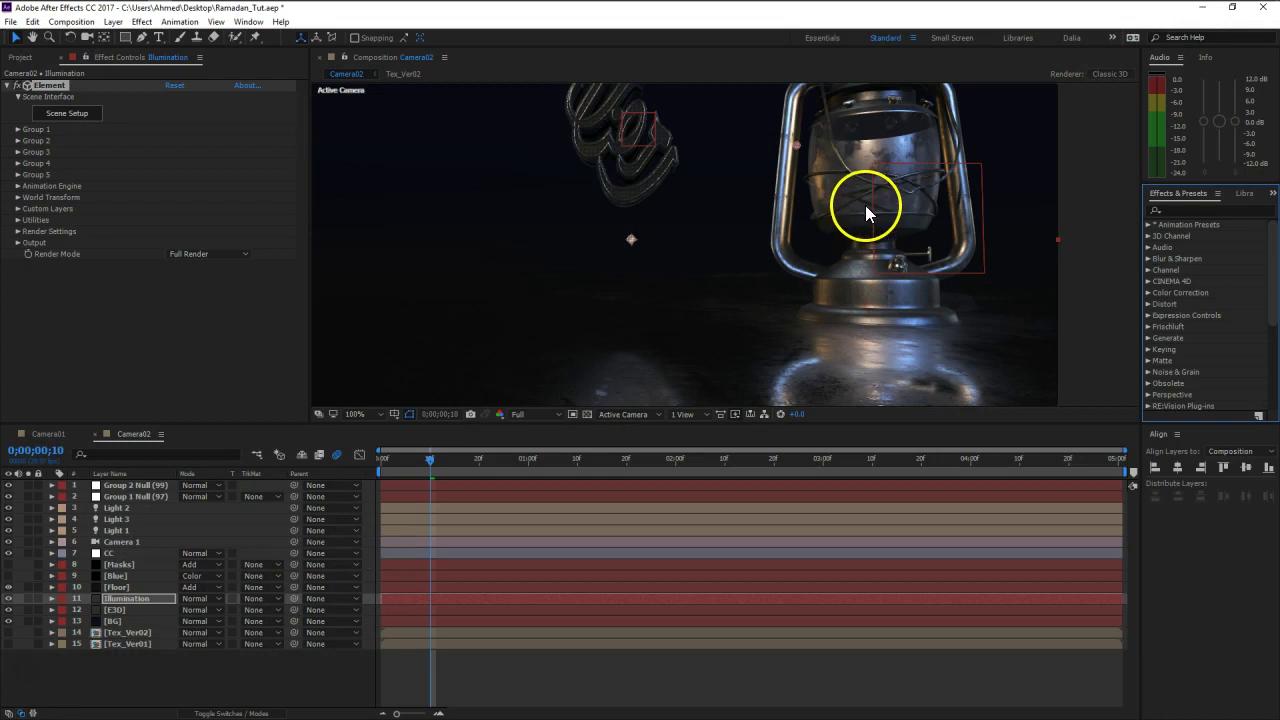
Step: Set the Illumination layer's Element output to show only the Illumination pass
click(110, 598)
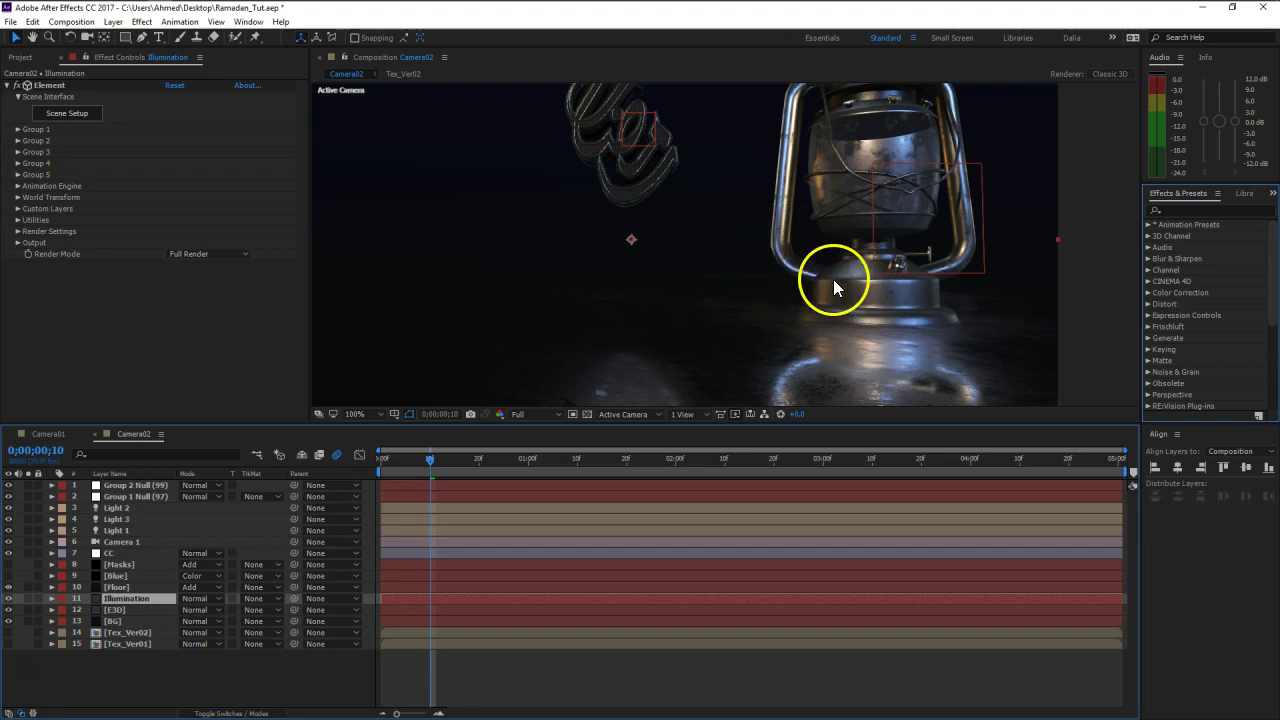
click(18, 243)
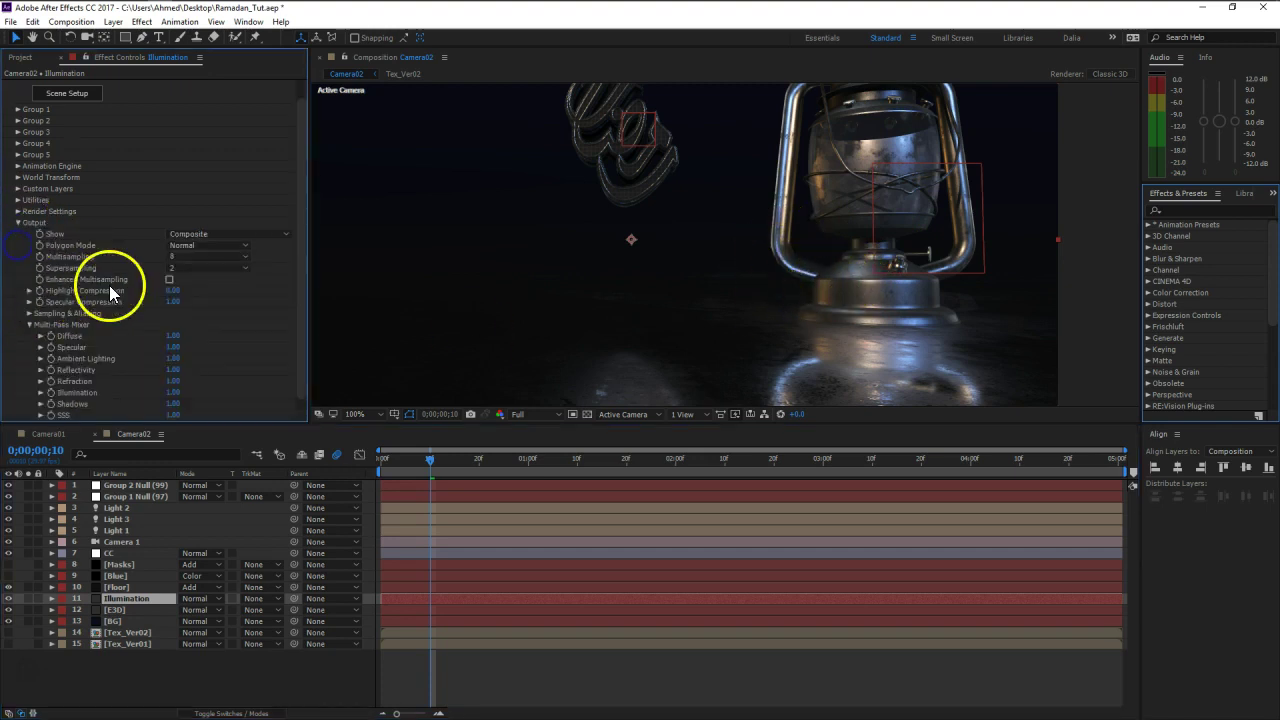
click(210, 234)
click(236, 395)
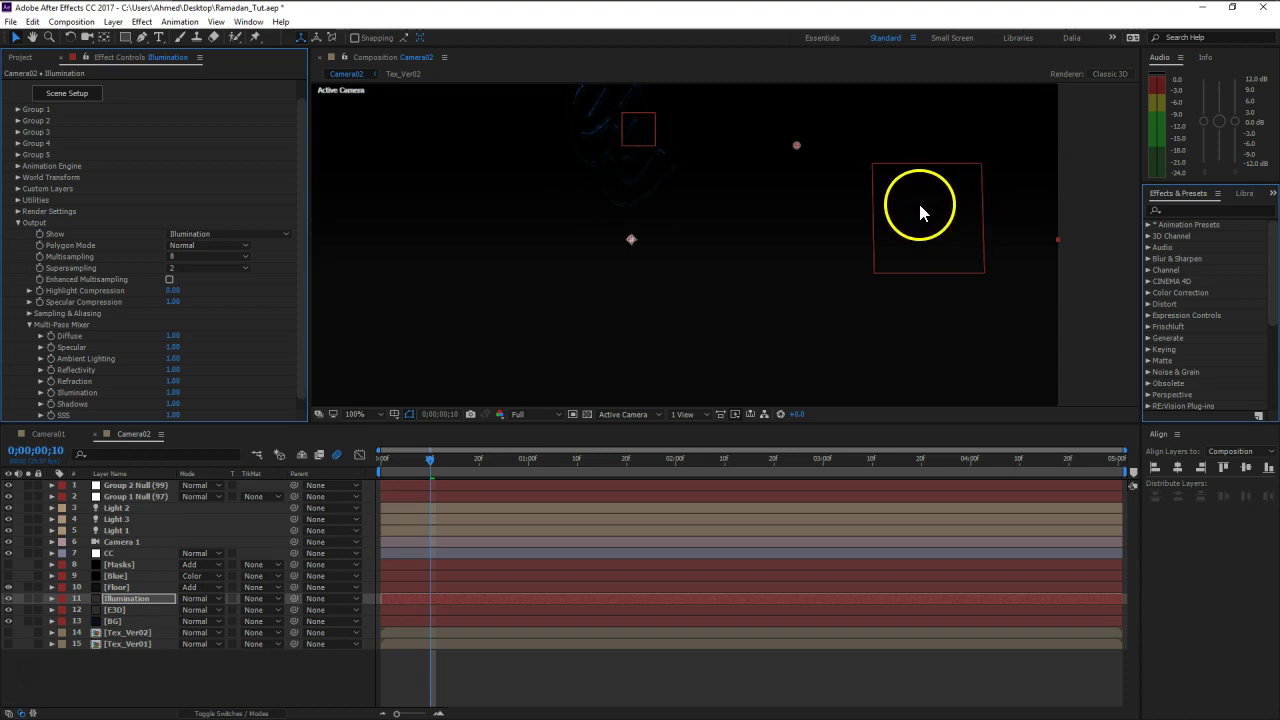
Step: Reopen the layer's scene setup and try the Bright_Light preset from the Physical materials on the Capsule Model
click(69, 99)
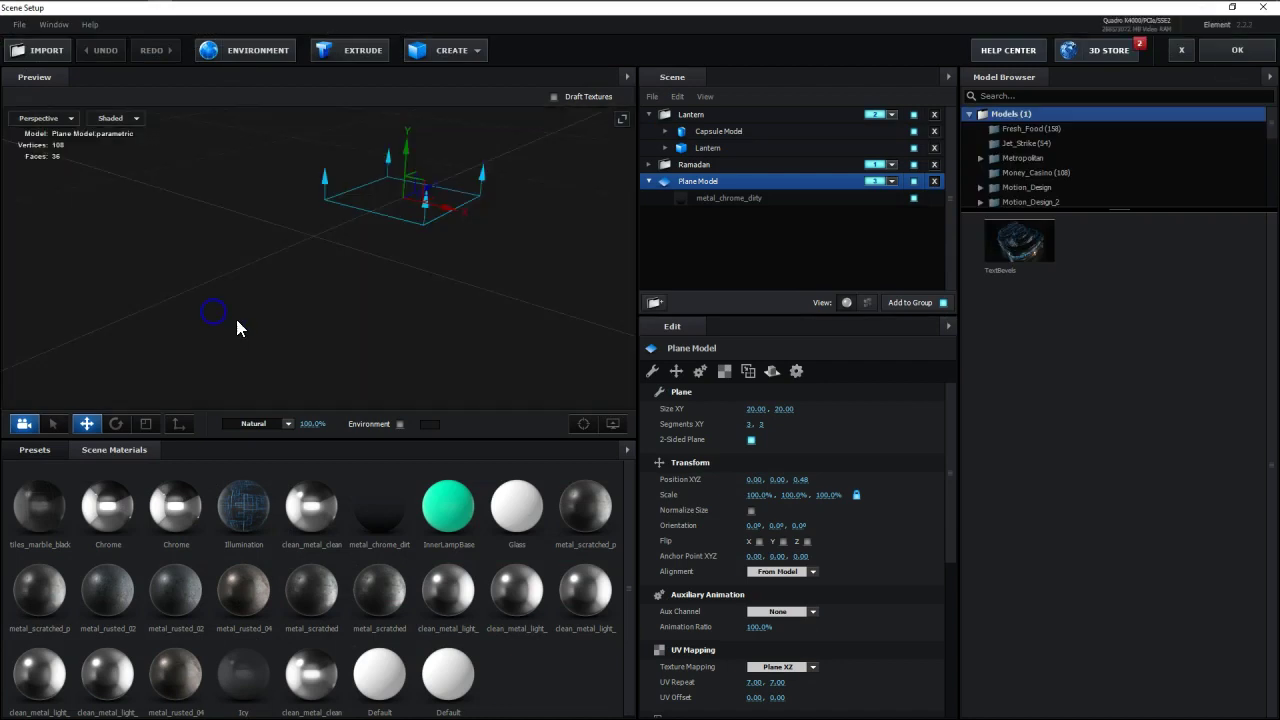
click(720, 133)
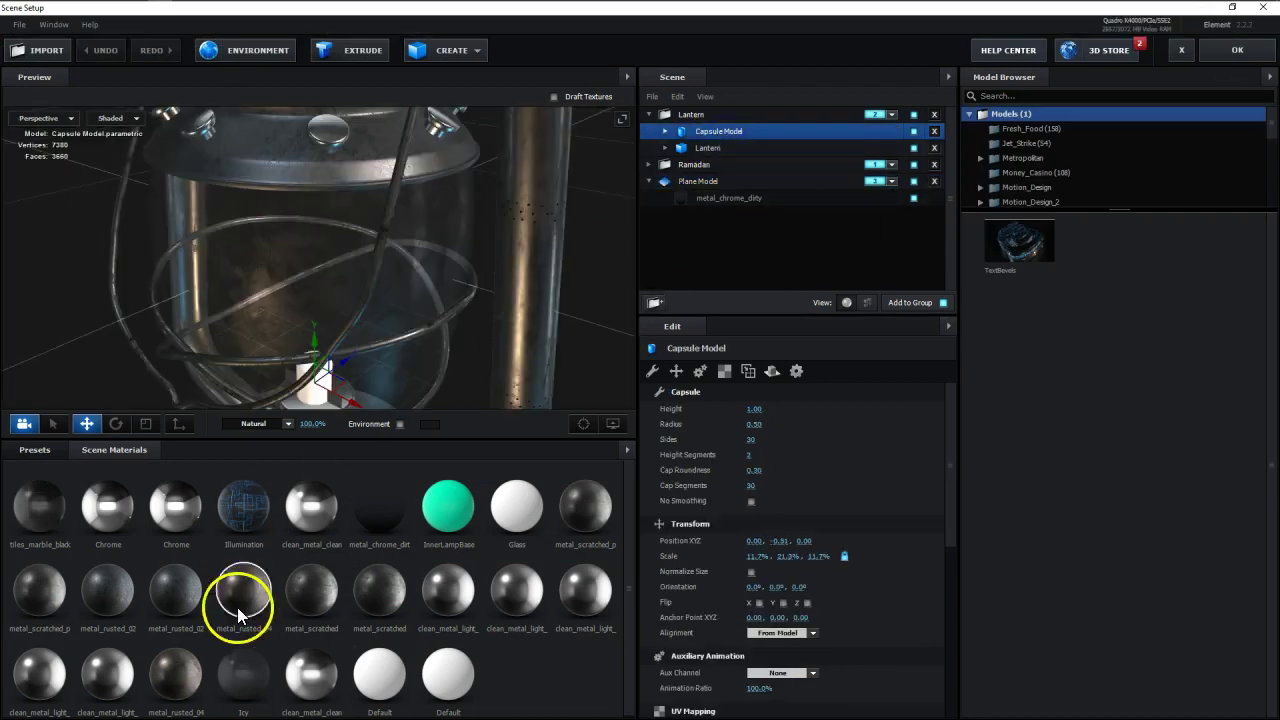
click(46, 449)
click(57, 555)
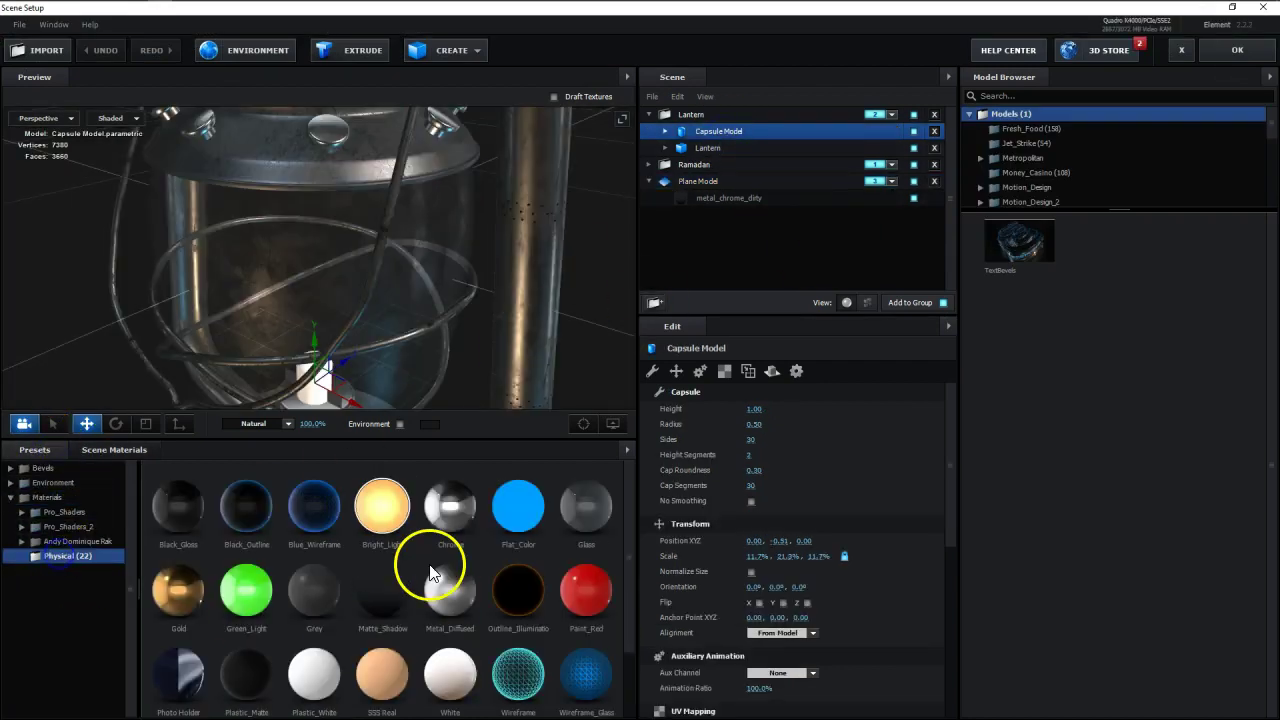
drag(376, 524, 717, 134)
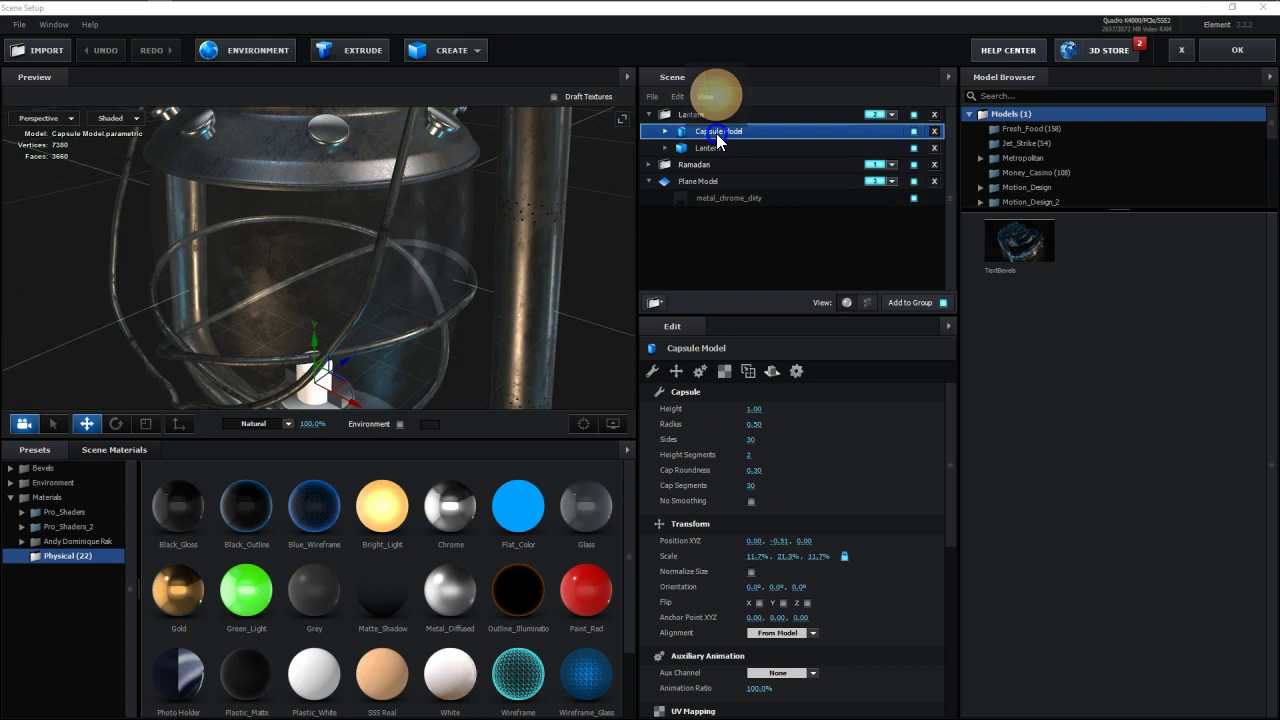
drag(716, 133, 716, 133)
Step: Apply the Black_Outline material preset to the Capsule Model and bring up that material's Illumination settings
drag(255, 570, 731, 147)
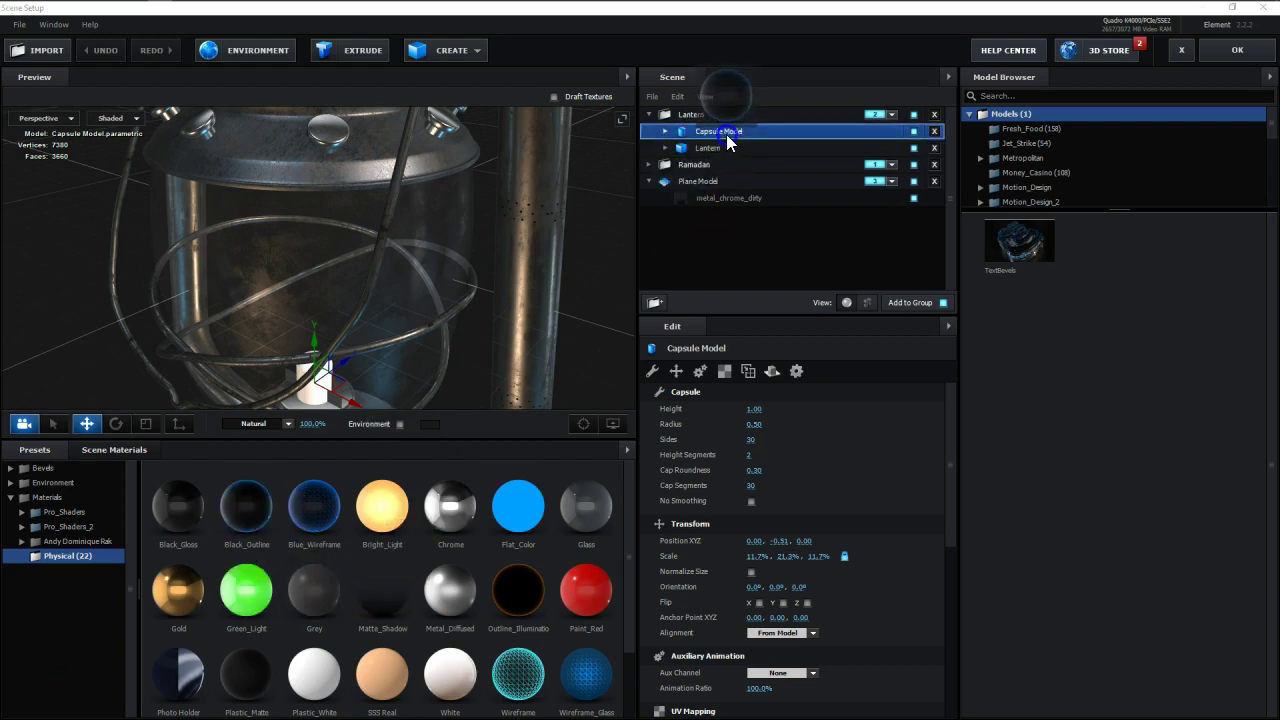
scroll(885, 480, down, 2)
scroll(878, 470, down, 5)
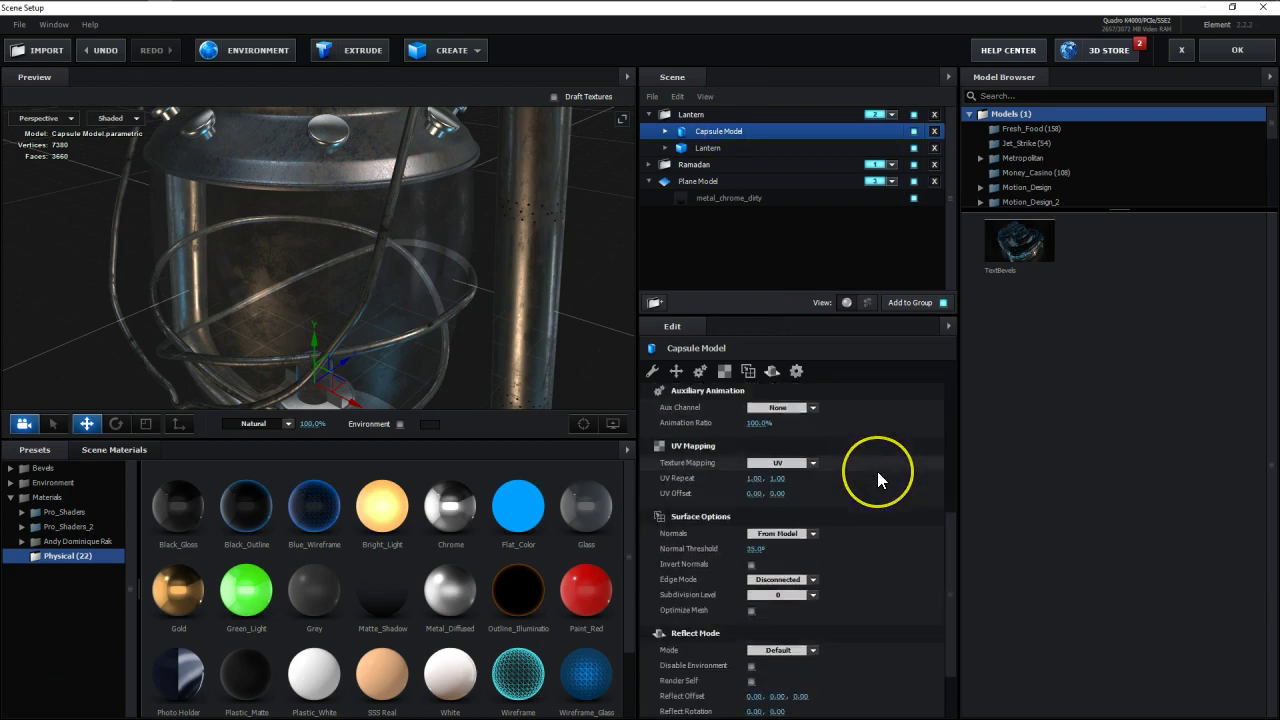
scroll(877, 471, up, 7)
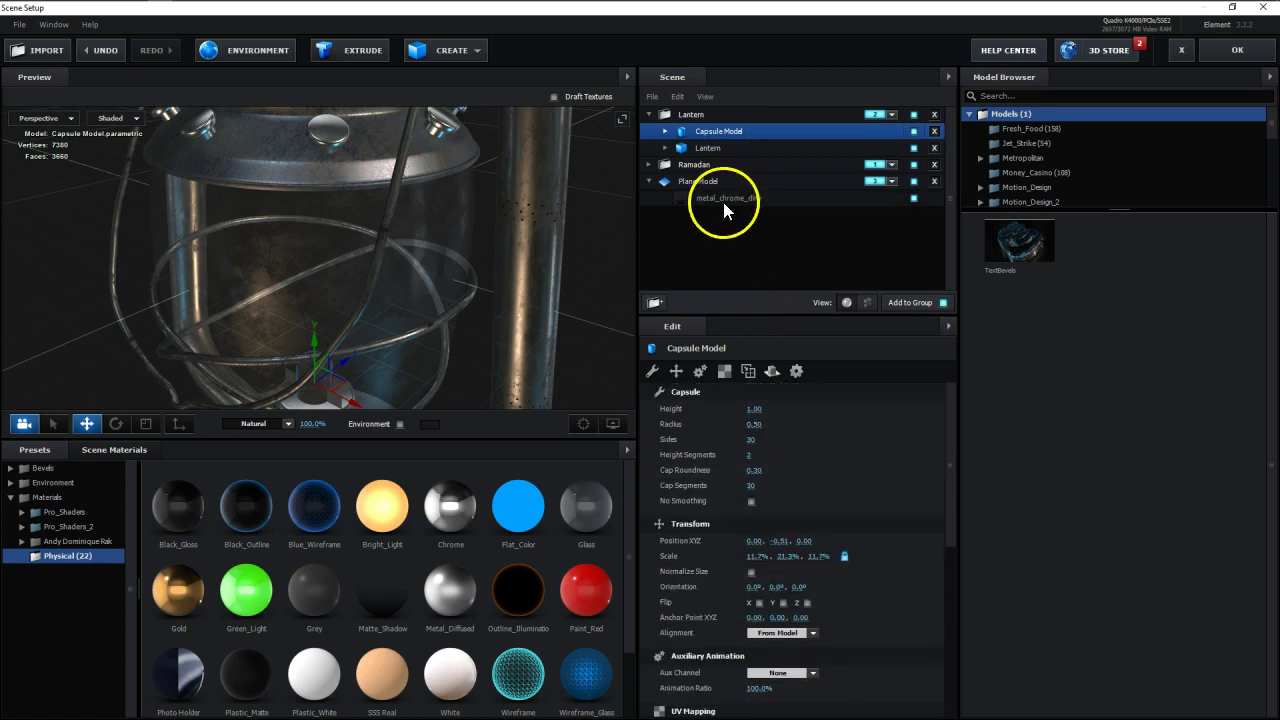
click(665, 131)
click(716, 149)
scroll(863, 591, down, 6)
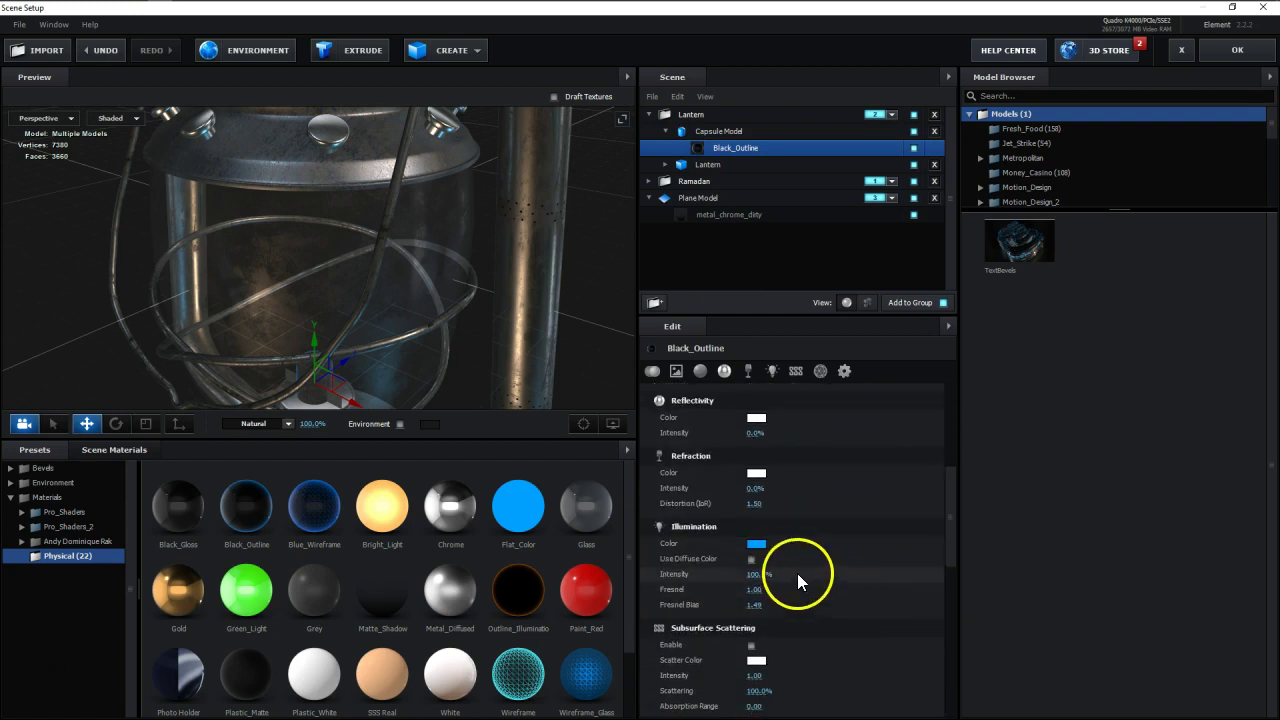
Step: Raise the capsule along its vertical axis so more of it stands above the lantern's burner
drag(246, 375, 269, 326)
drag(465, 403, 472, 327)
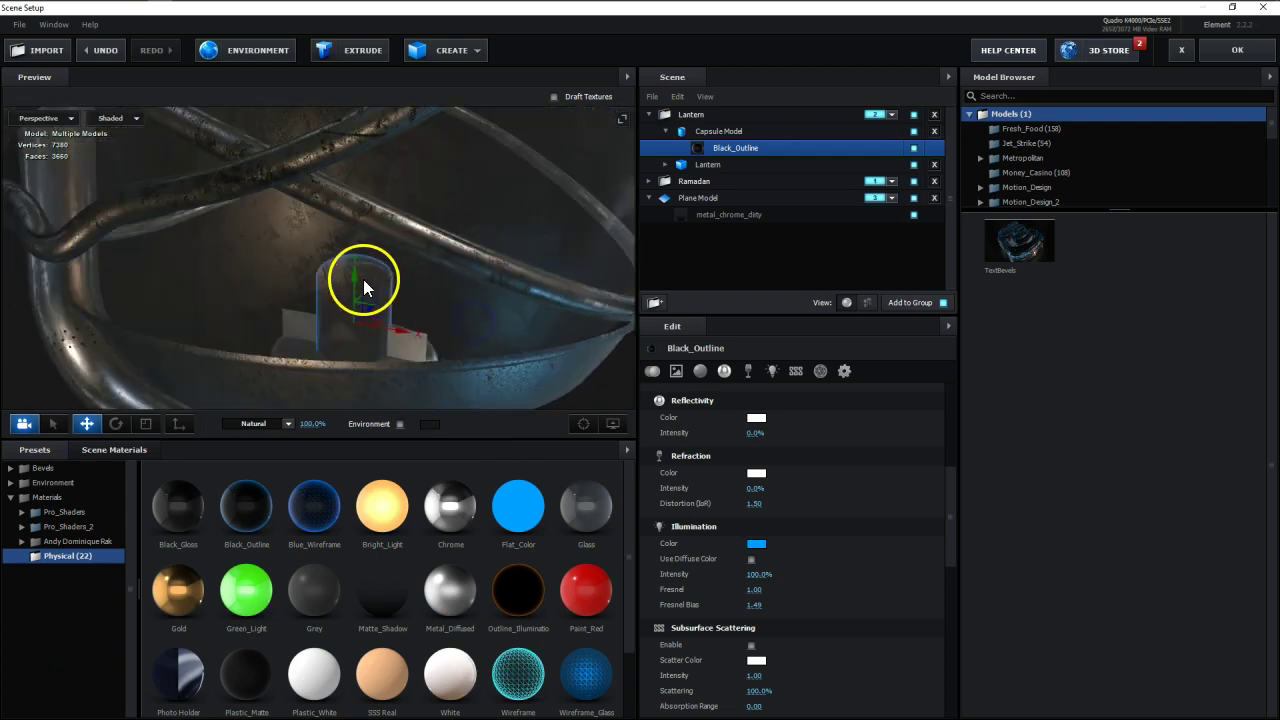
drag(357, 265, 366, 183)
click(144, 424)
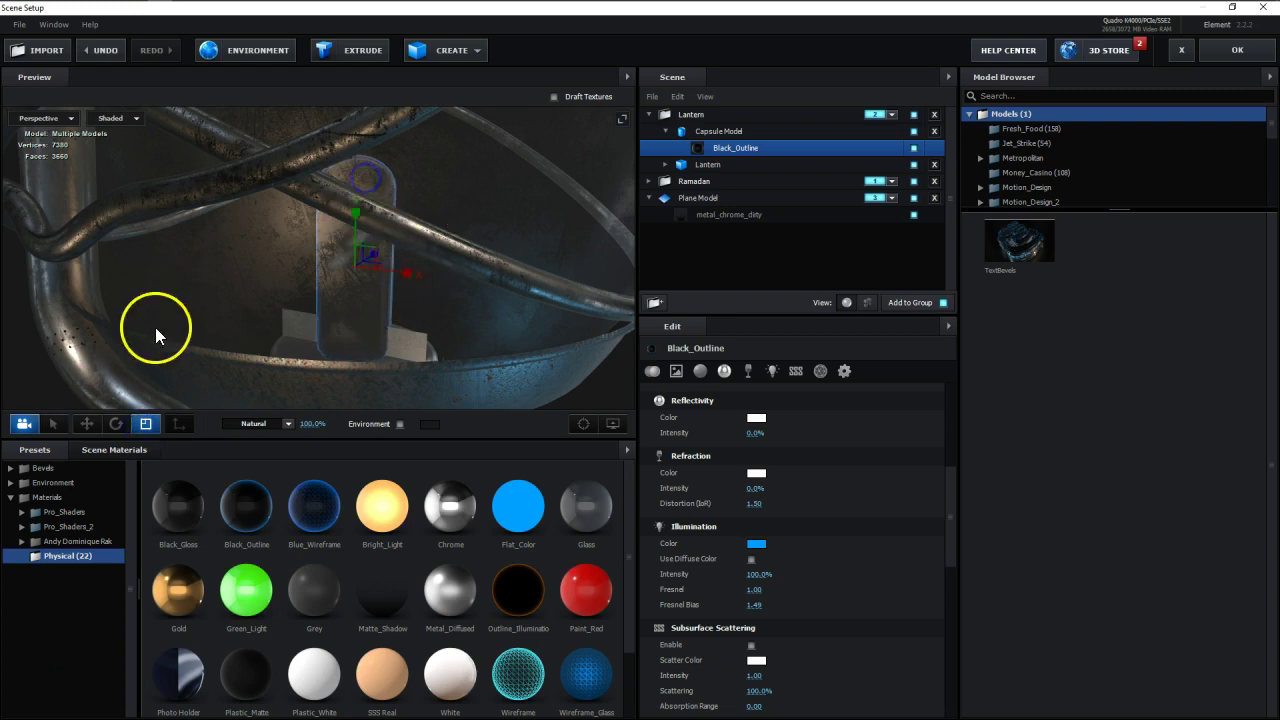
click(87, 423)
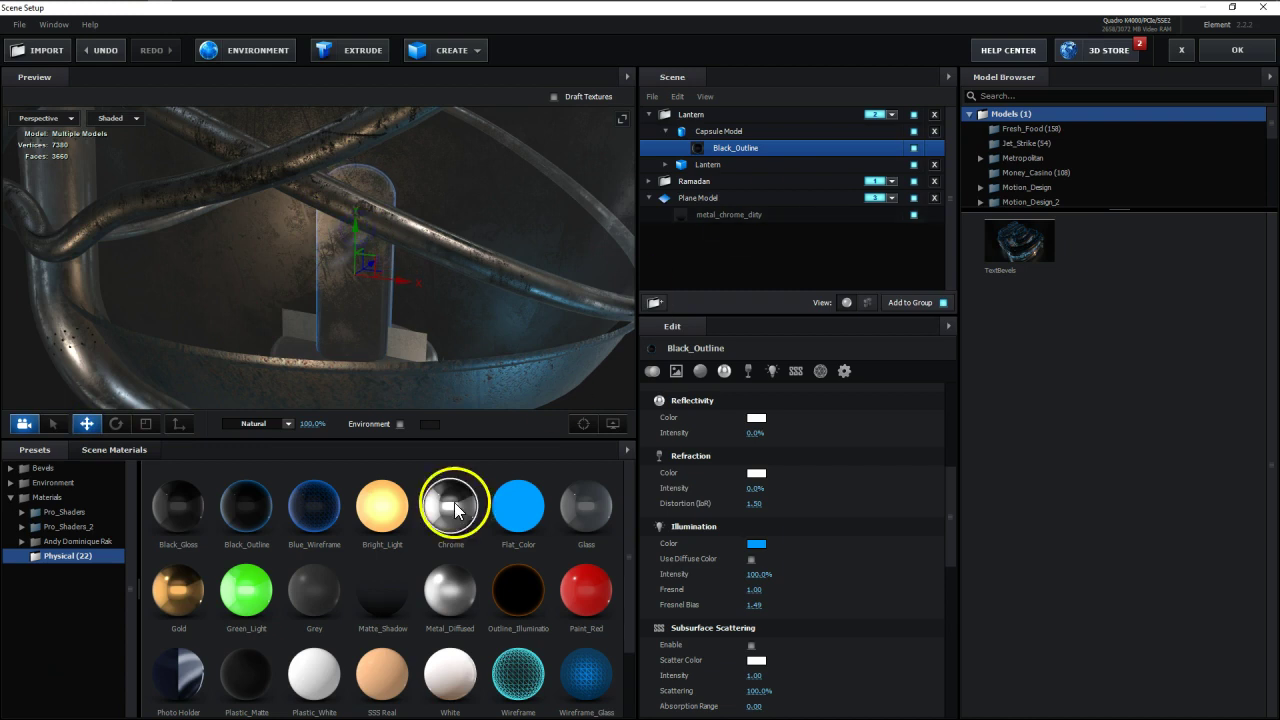
Step: Replace the capsule's Black_Outline material with the Bright_Light preset
click(724, 149)
drag(443, 357, 495, 293)
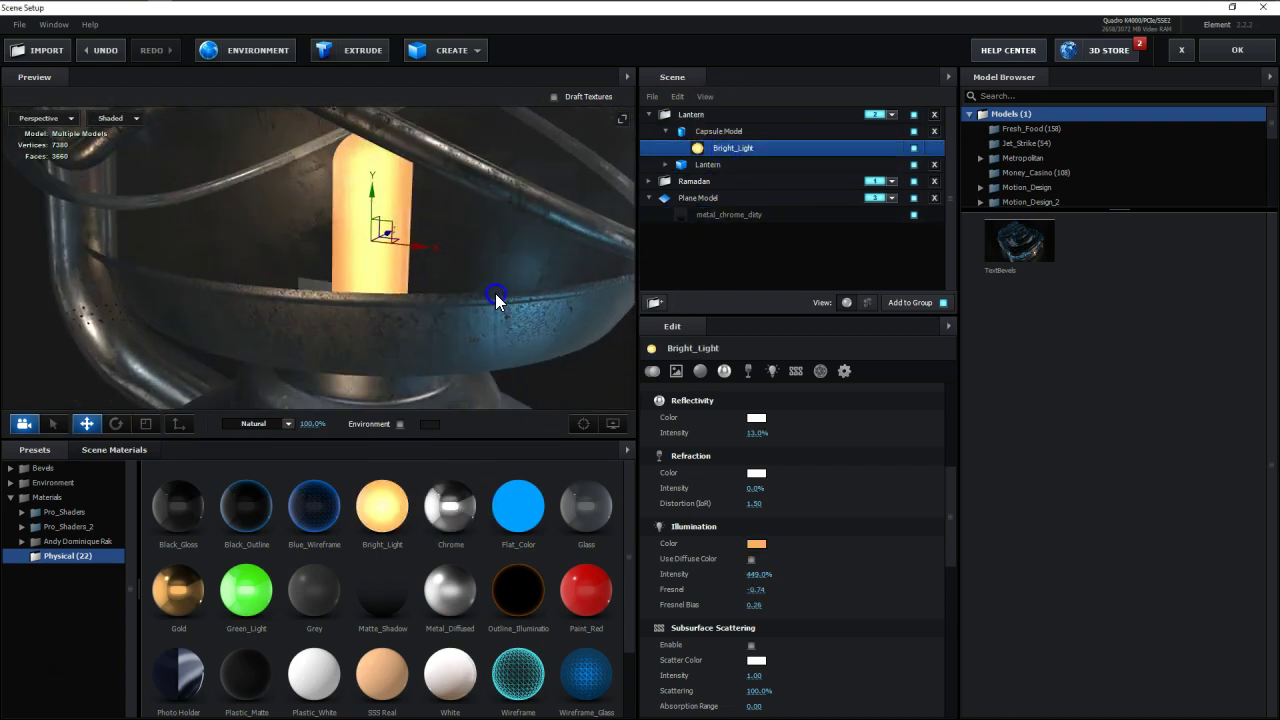
scroll(878, 543, up, 5)
scroll(857, 555, down, 5)
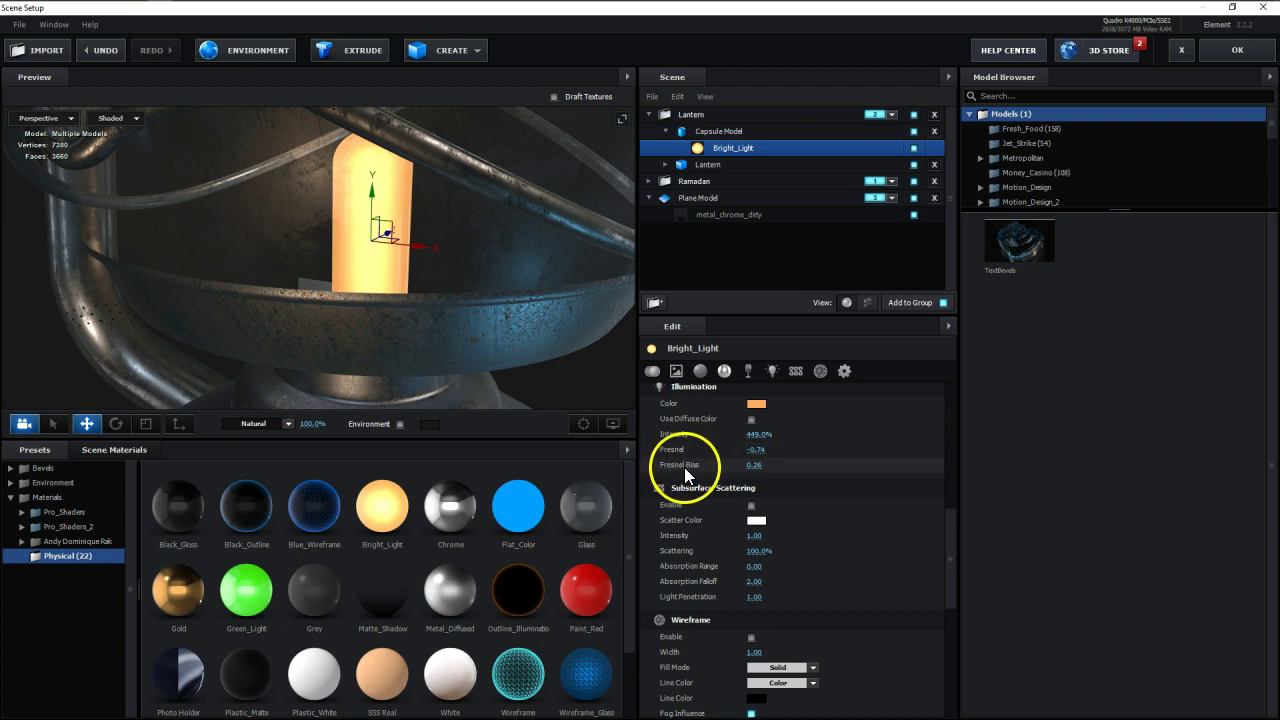
Step: Set the Bright_Light material's illumination Fresnel to 1.00 and Fresnel Bias to 0.48
drag(740, 452, 863, 449)
drag(721, 467, 537, 463)
drag(418, 295, 480, 320)
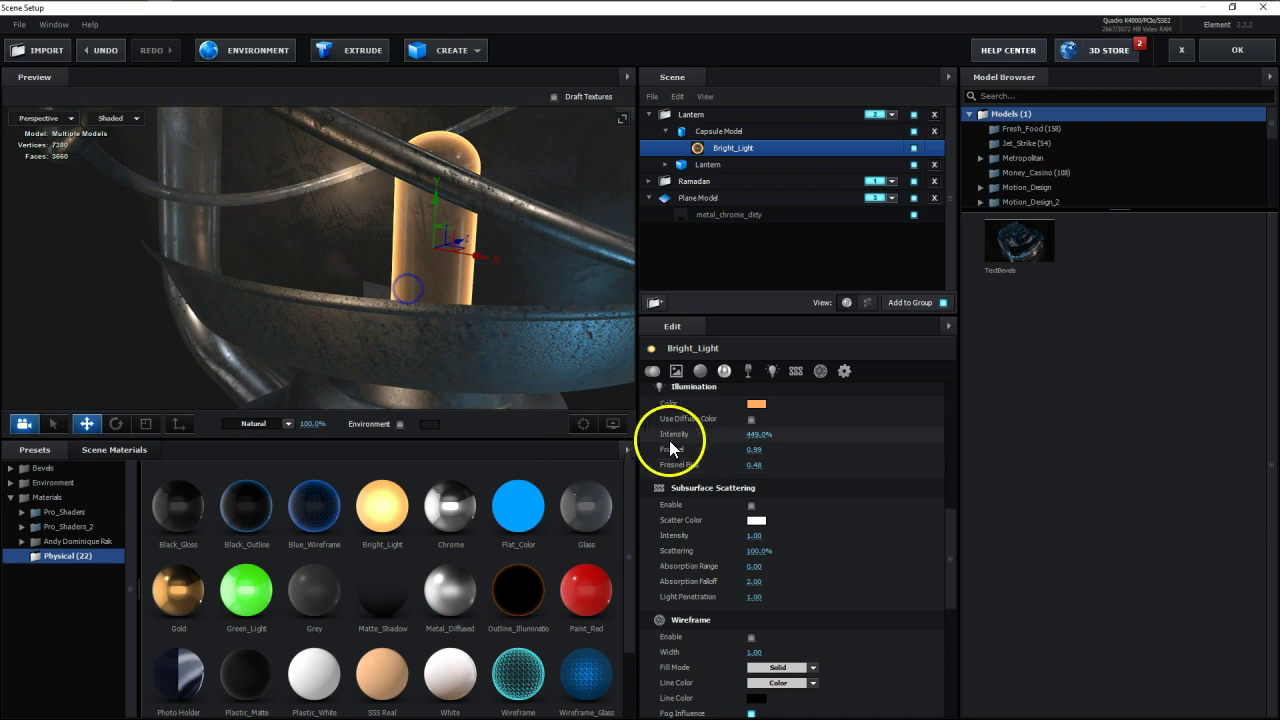
drag(758, 450, 763, 449)
drag(313, 263, 336, 266)
click(378, 232)
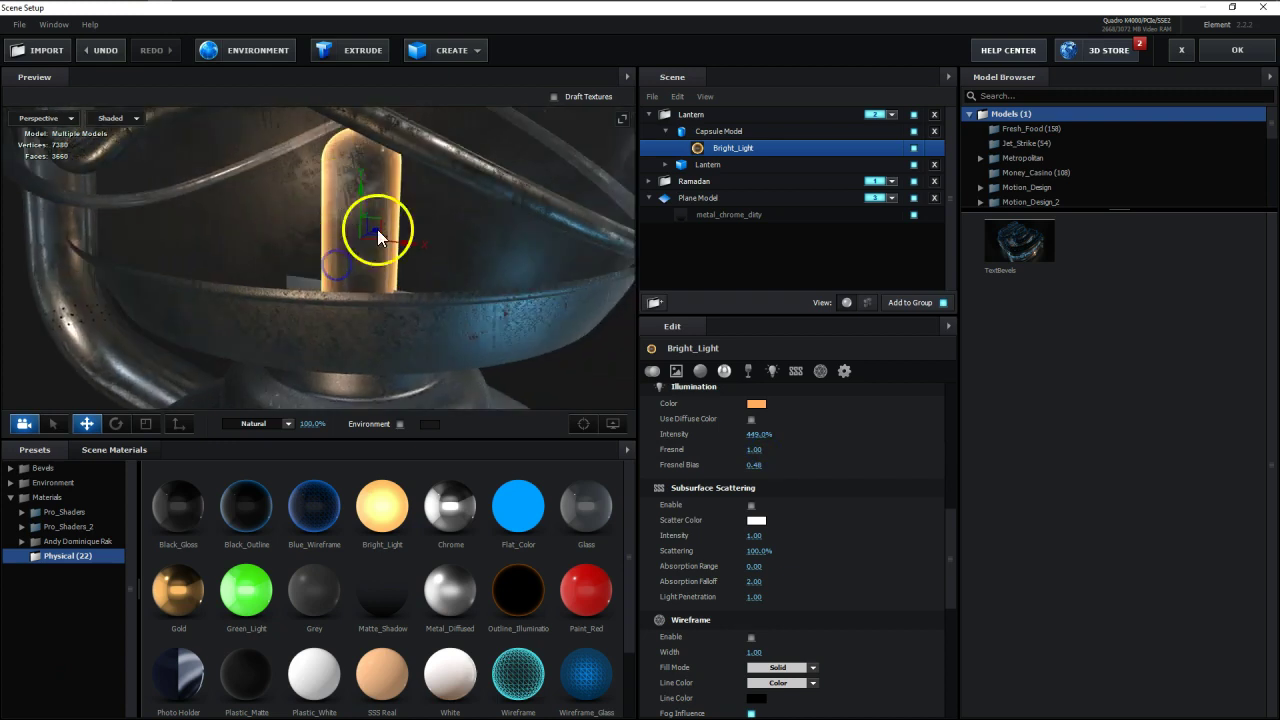
Step: Set the Bright_Light material's diffuse color to blue (0F62EC)
scroll(831, 493, up, 10)
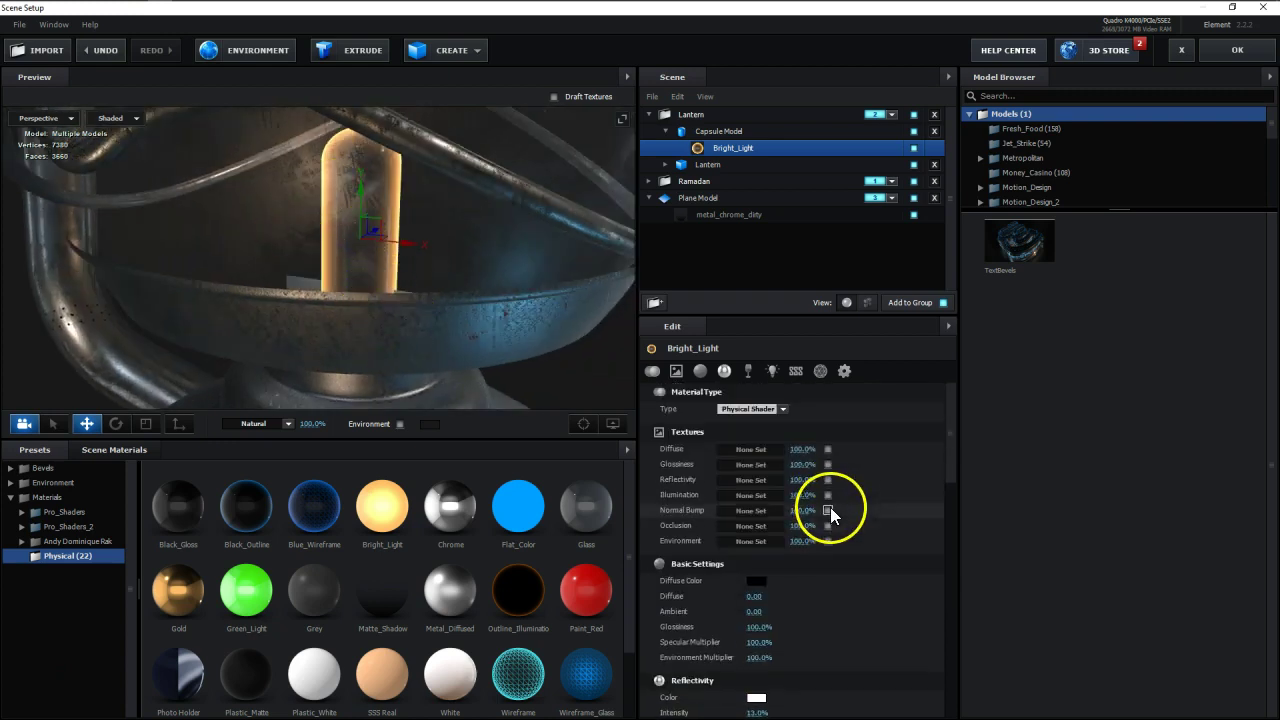
click(753, 532)
drag(817, 560, 823, 537)
click(791, 516)
drag(775, 500, 798, 484)
click(858, 629)
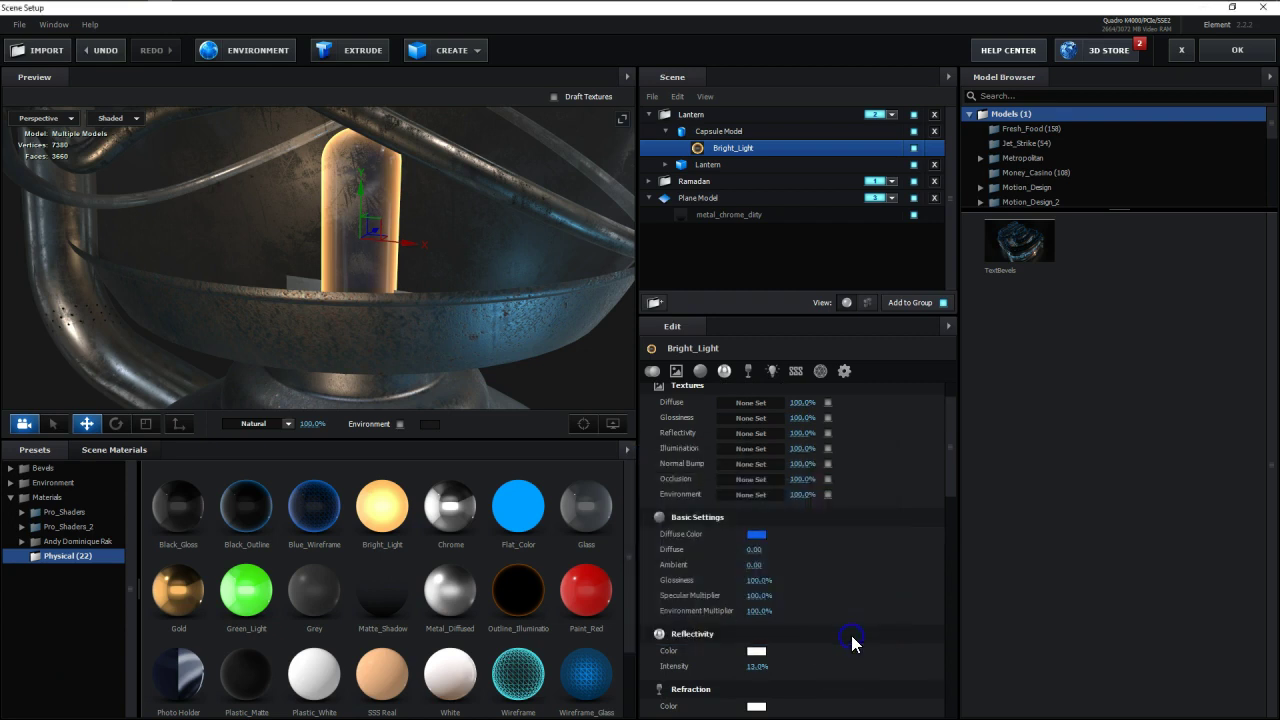
Step: Set the Bright_Light material's Diffuse amount to 1.00
click(758, 550)
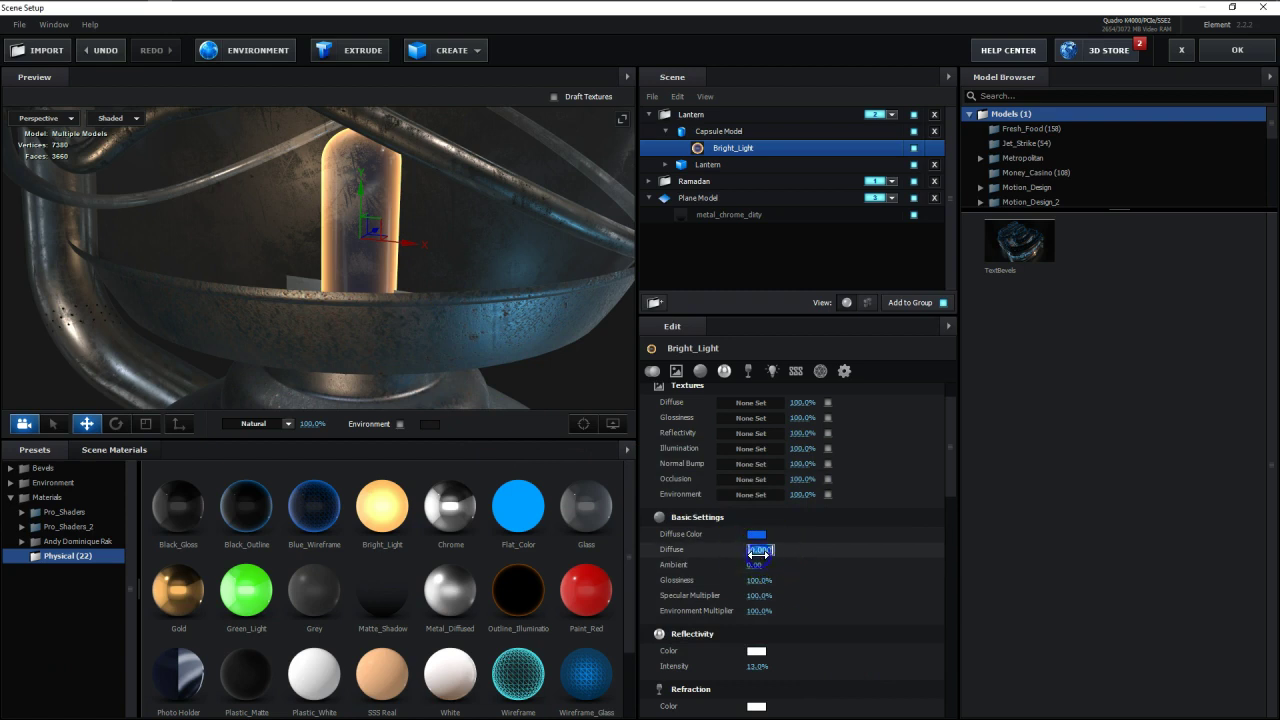
text(1)
key(Return)
drag(477, 347, 420, 330)
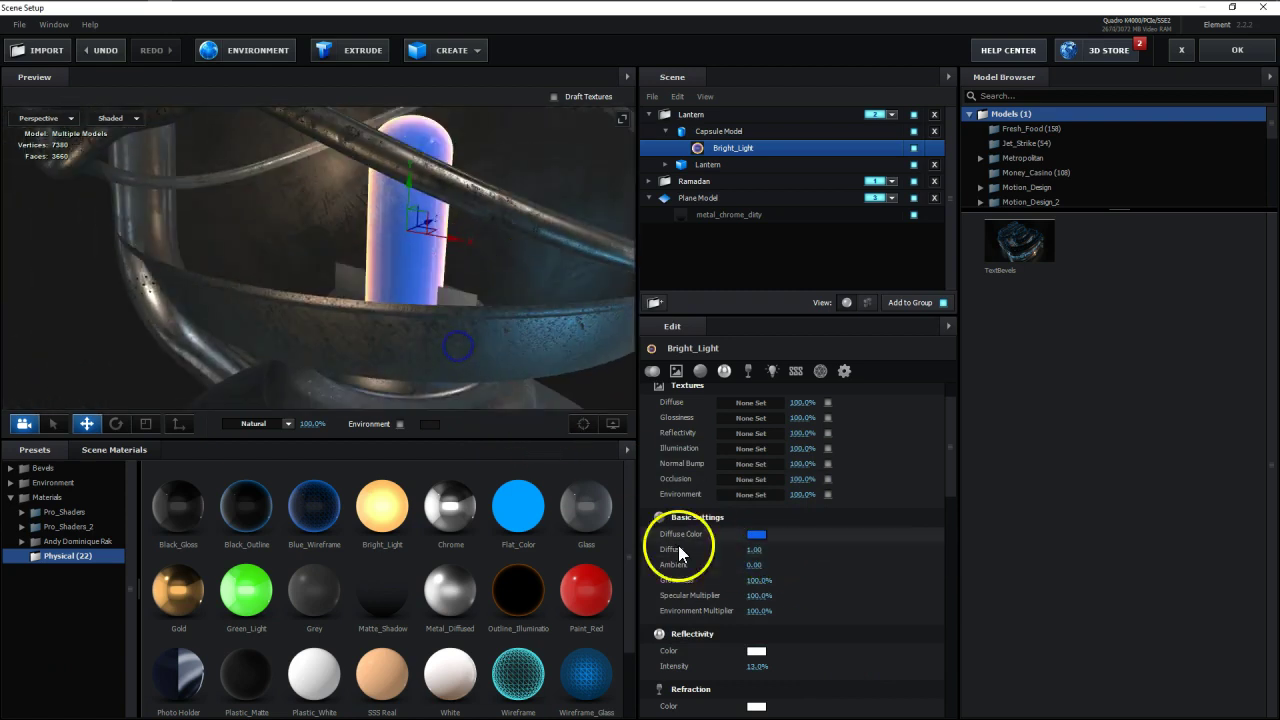
Step: Change the Bright_Light material's diffuse color to orange-red (EC3D0E) and check the capsule inside the lantern
click(760, 536)
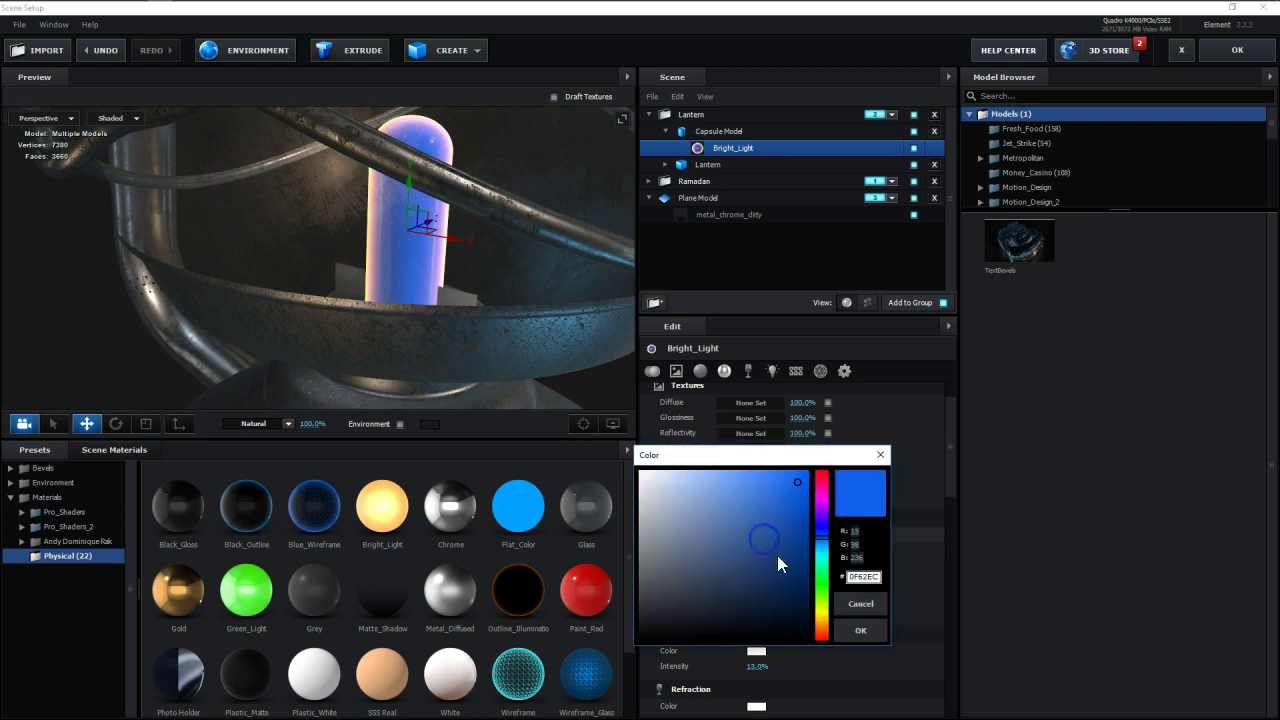
click(825, 630)
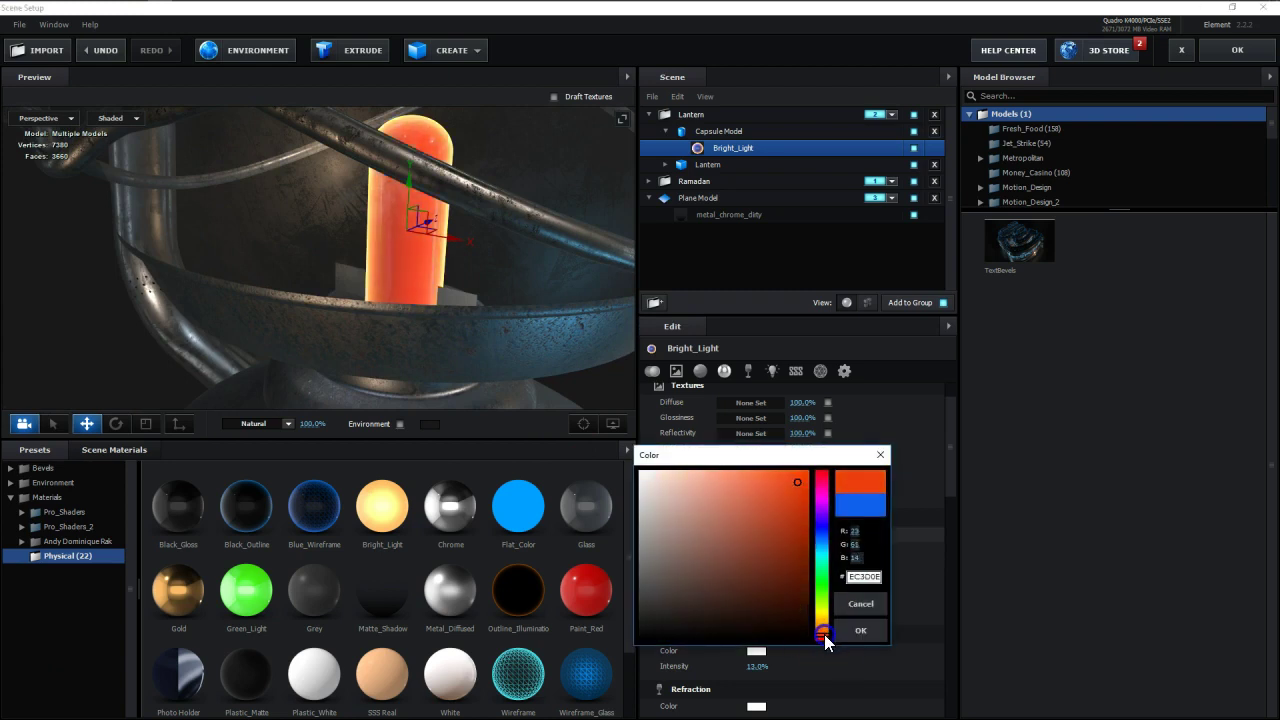
click(860, 630)
drag(367, 259, 306, 299)
scroll(327, 301, down, 3)
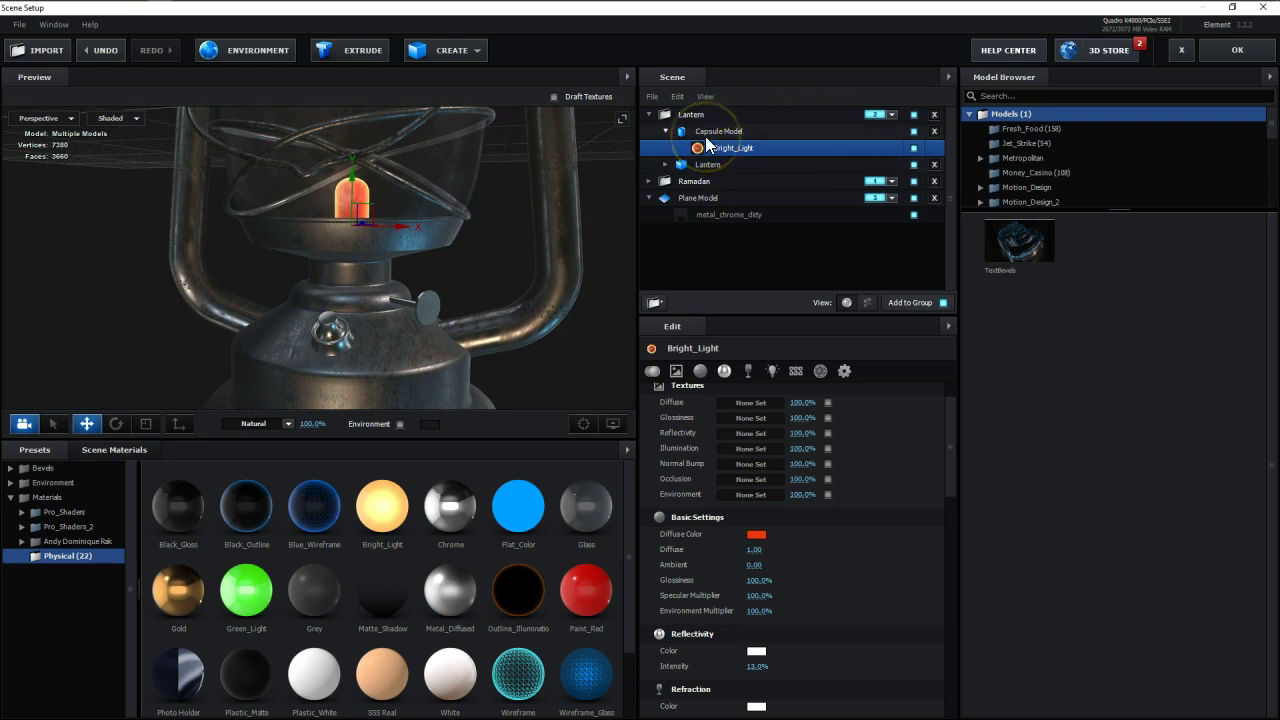
Step: Try the Spherical reflect mode on the Lantern model
click(708, 164)
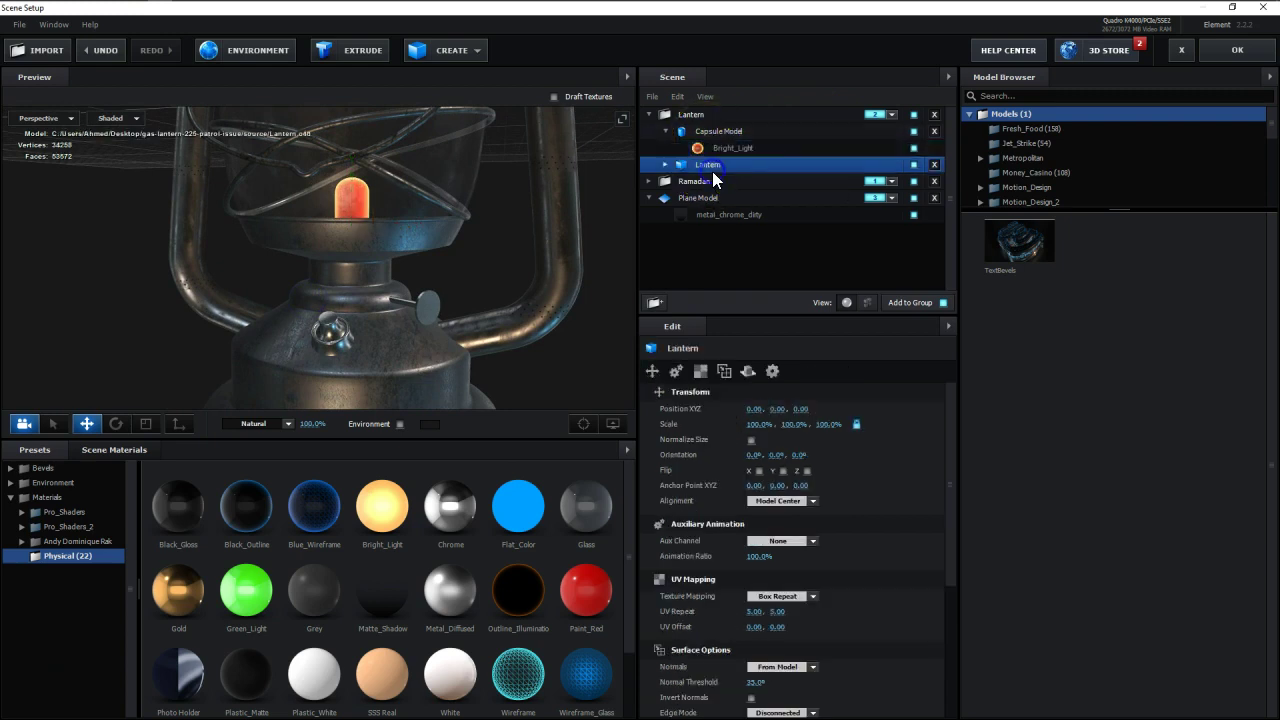
click(748, 371)
click(782, 408)
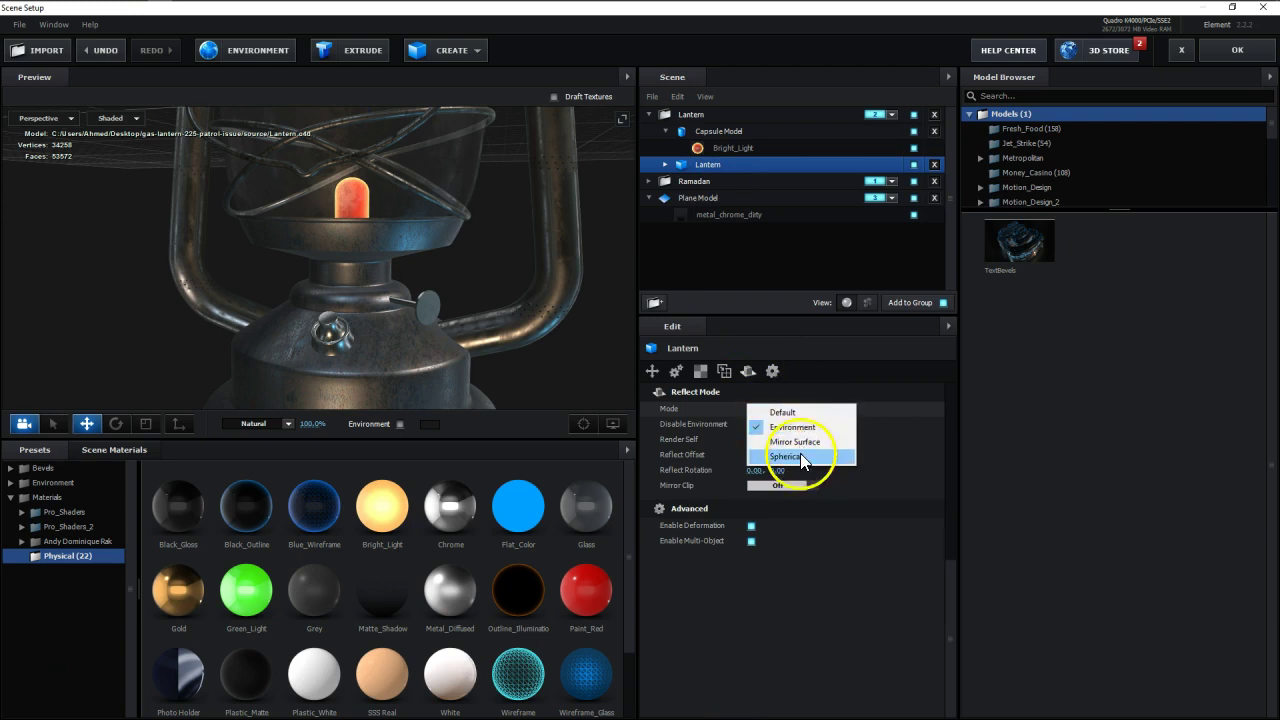
click(798, 458)
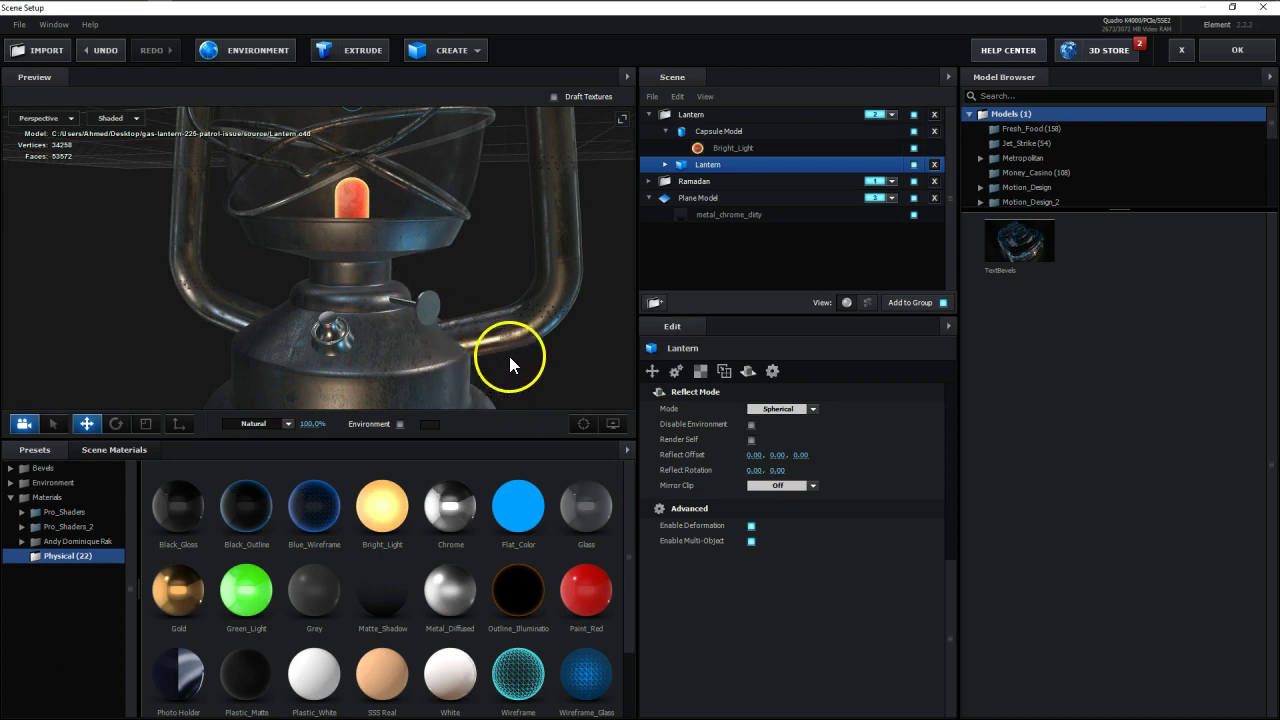
Step: Set the Lantern model's reflect mode back to Environment and apply the scene to the composition
click(812, 408)
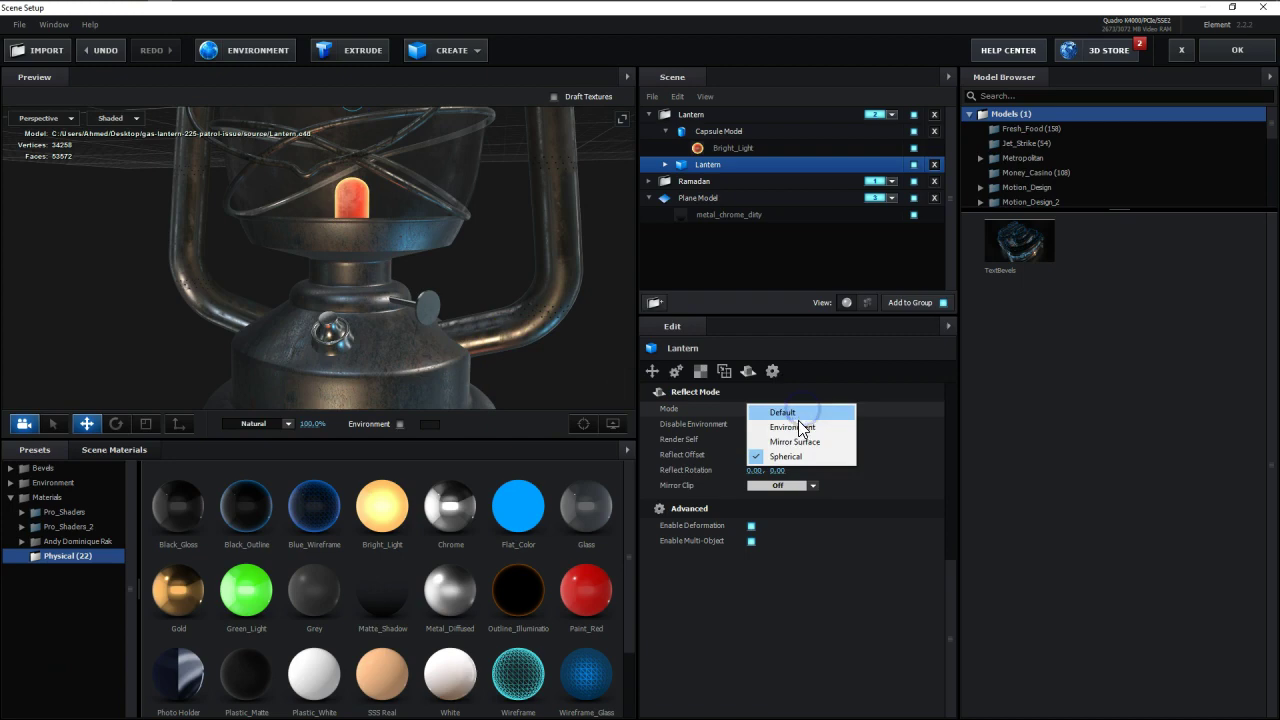
click(800, 427)
click(1237, 50)
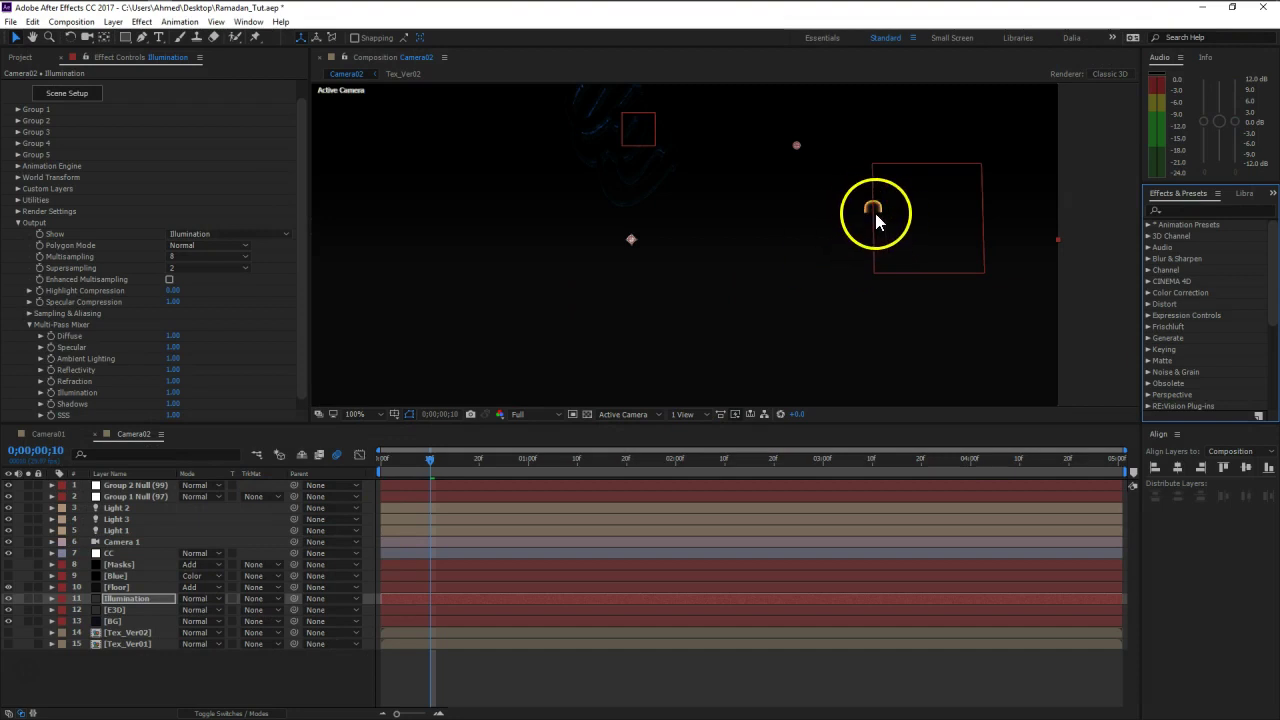
Step: Reopen the scene setup, raise the Capsule Model inside the lantern to a Y position of -0.40, and apply it
click(57, 93)
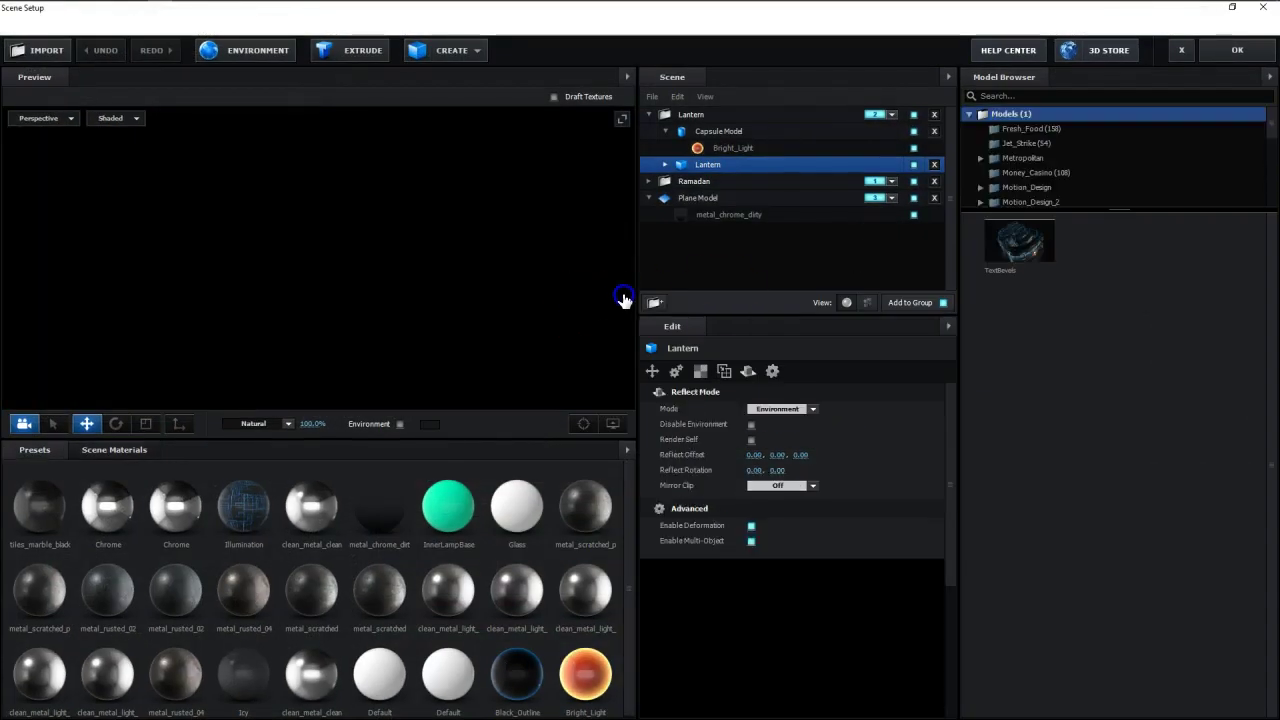
click(731, 149)
click(731, 133)
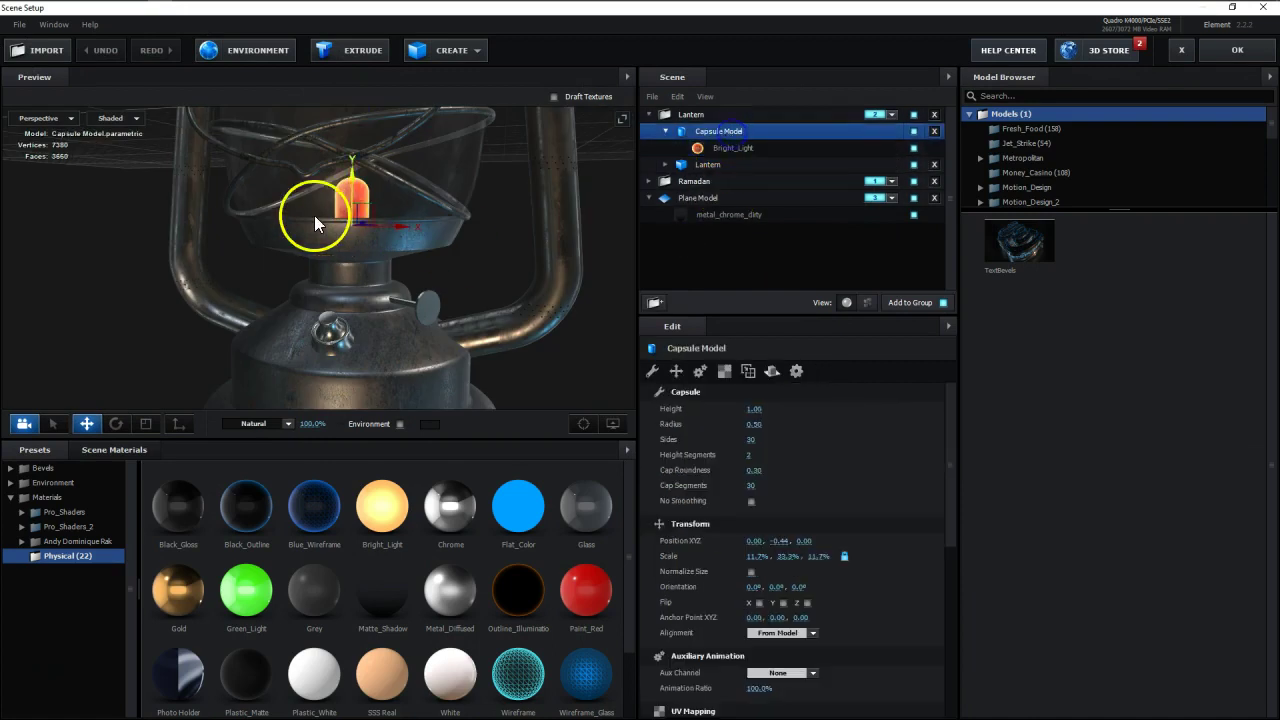
mouse_move(351, 179)
mouse_down()
mouse_move(358, 112)
mouse_move(364, 173)
mouse_up()
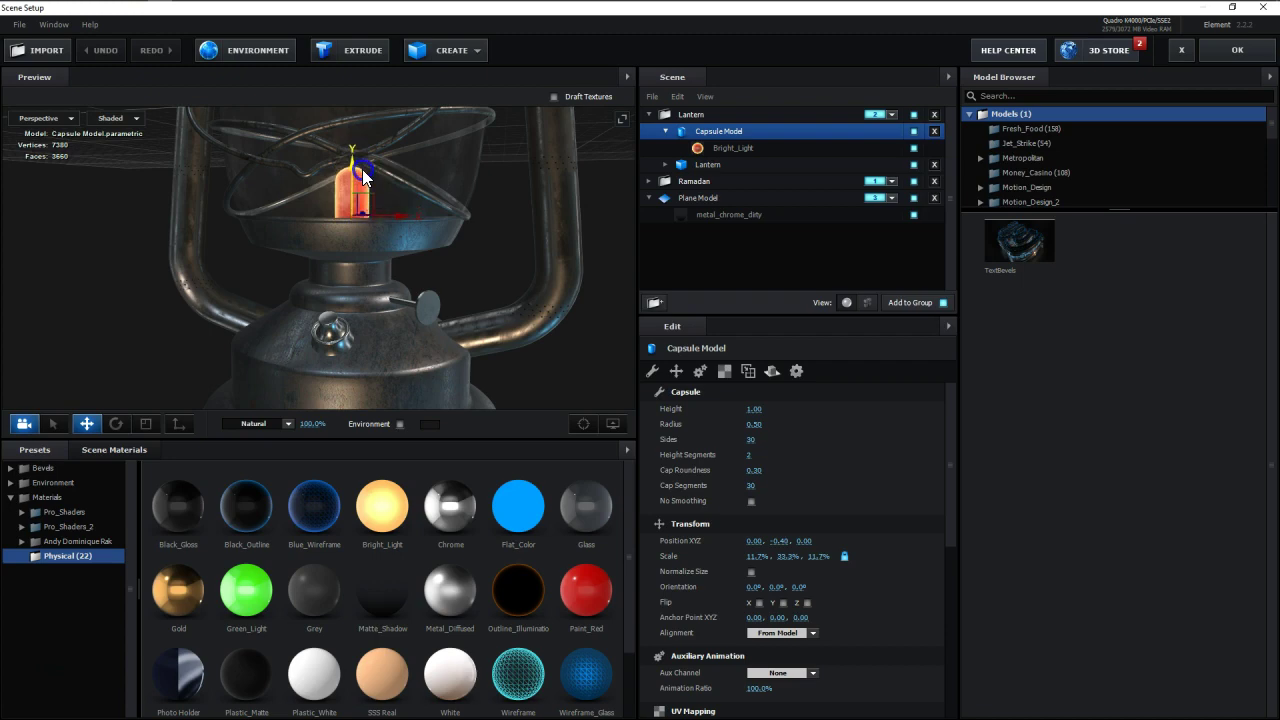
click(1236, 50)
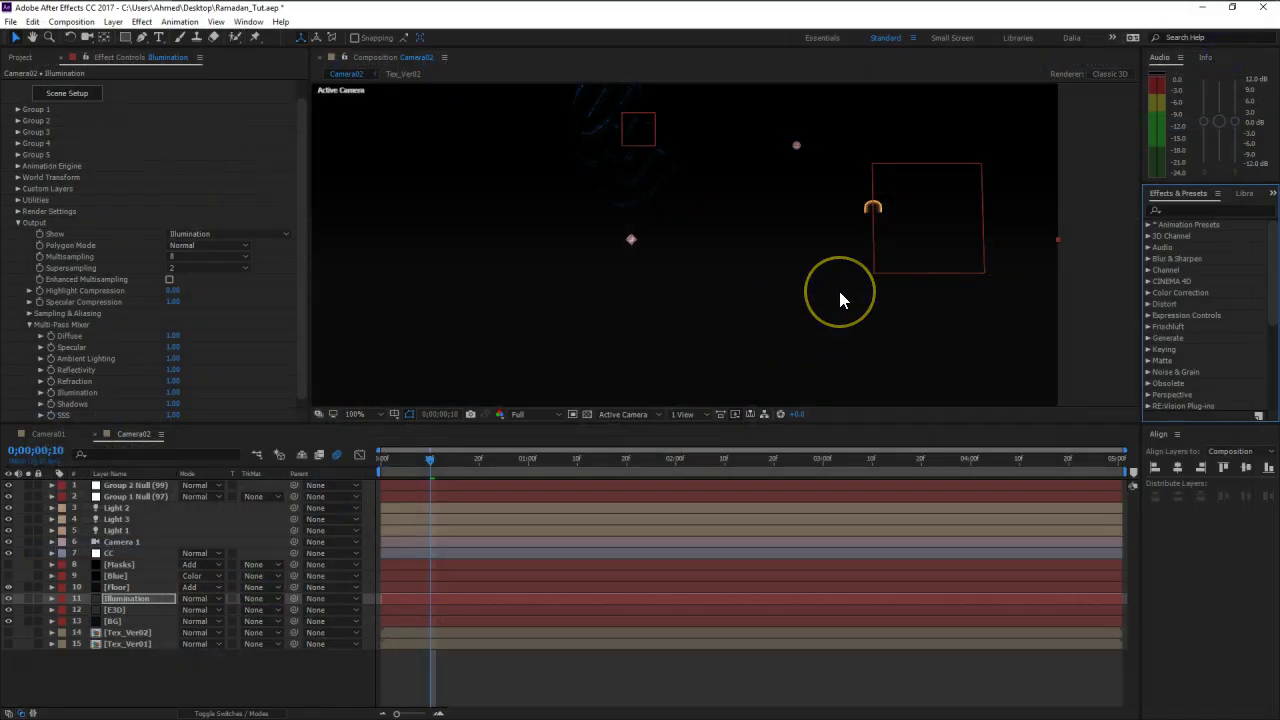
Step: Set the Illumination layer's blending mode to Add
click(150, 598)
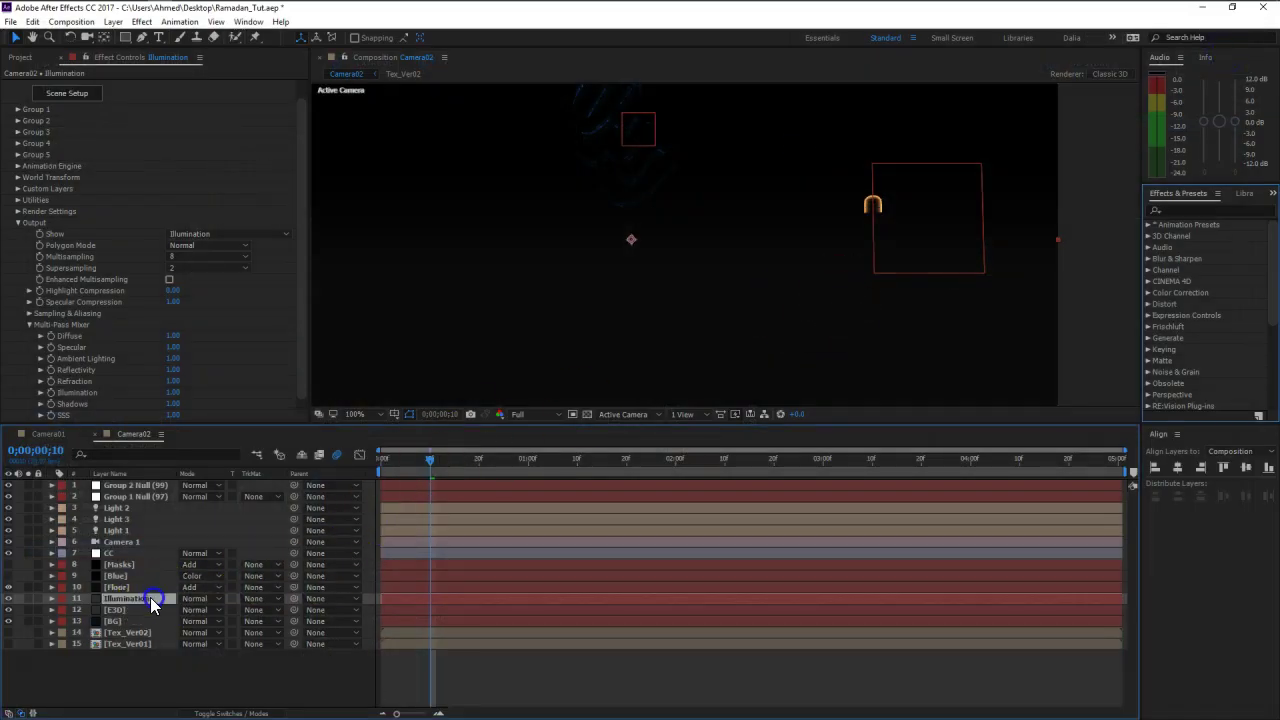
click(196, 598)
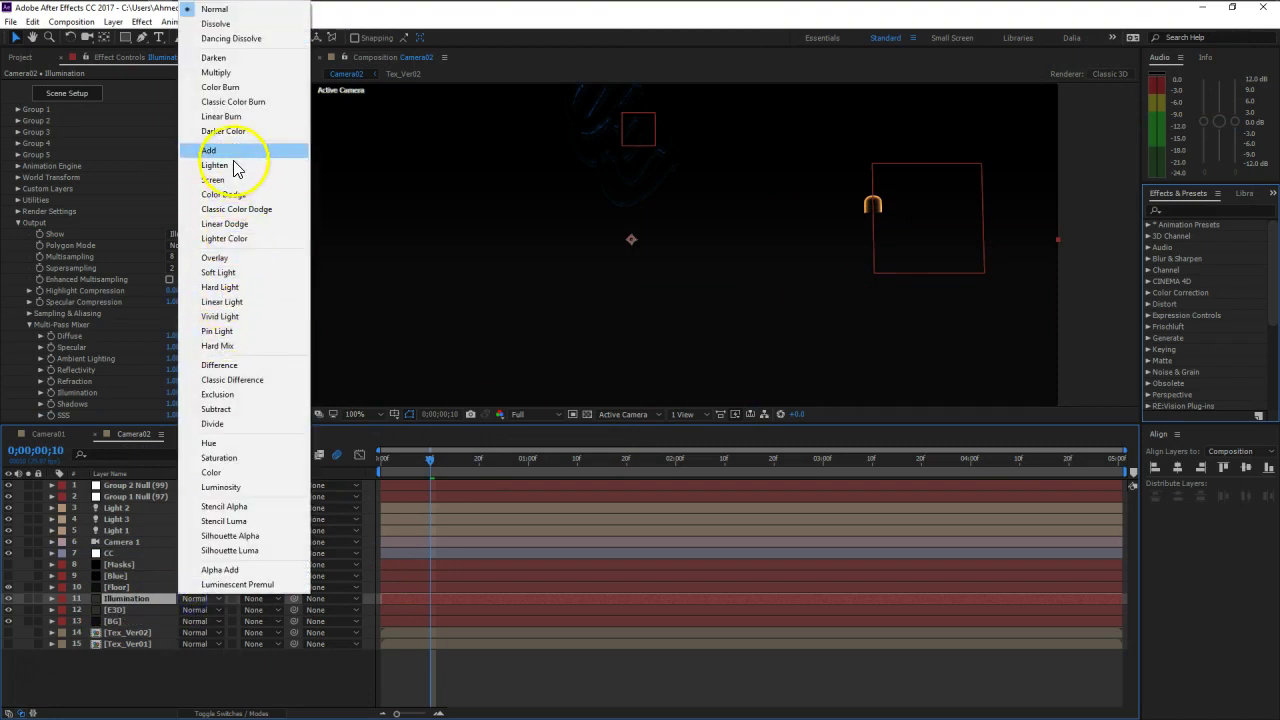
click(231, 151)
click(283, 688)
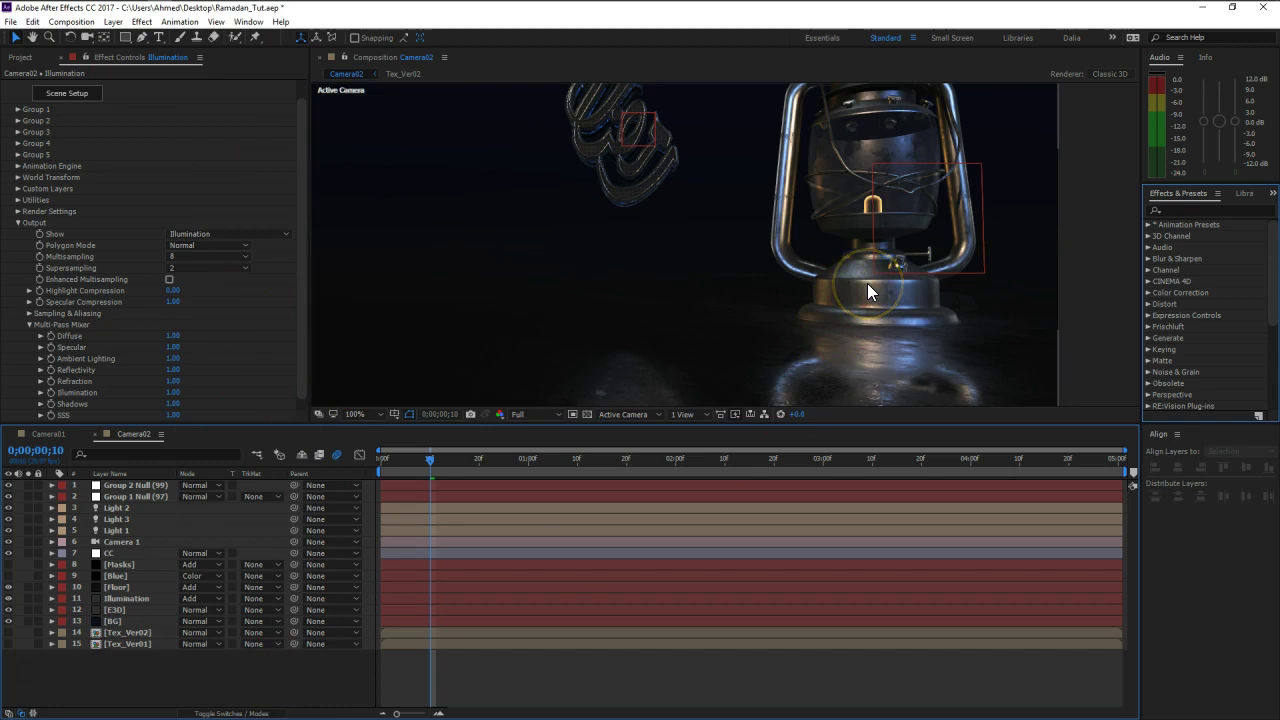
Step: Reopen the scene setup, select the capsule's Bright_Light material and lower the capsule slightly toward the lantern's burner
click(73, 93)
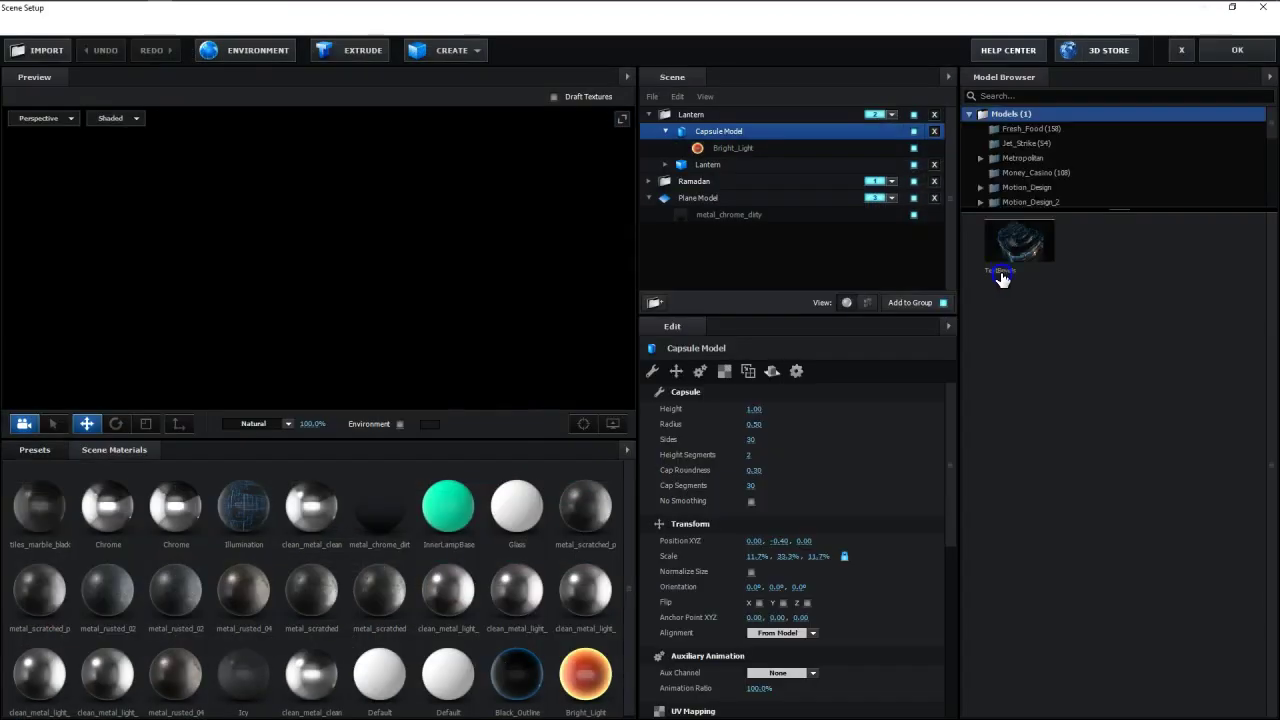
click(797, 245)
click(745, 149)
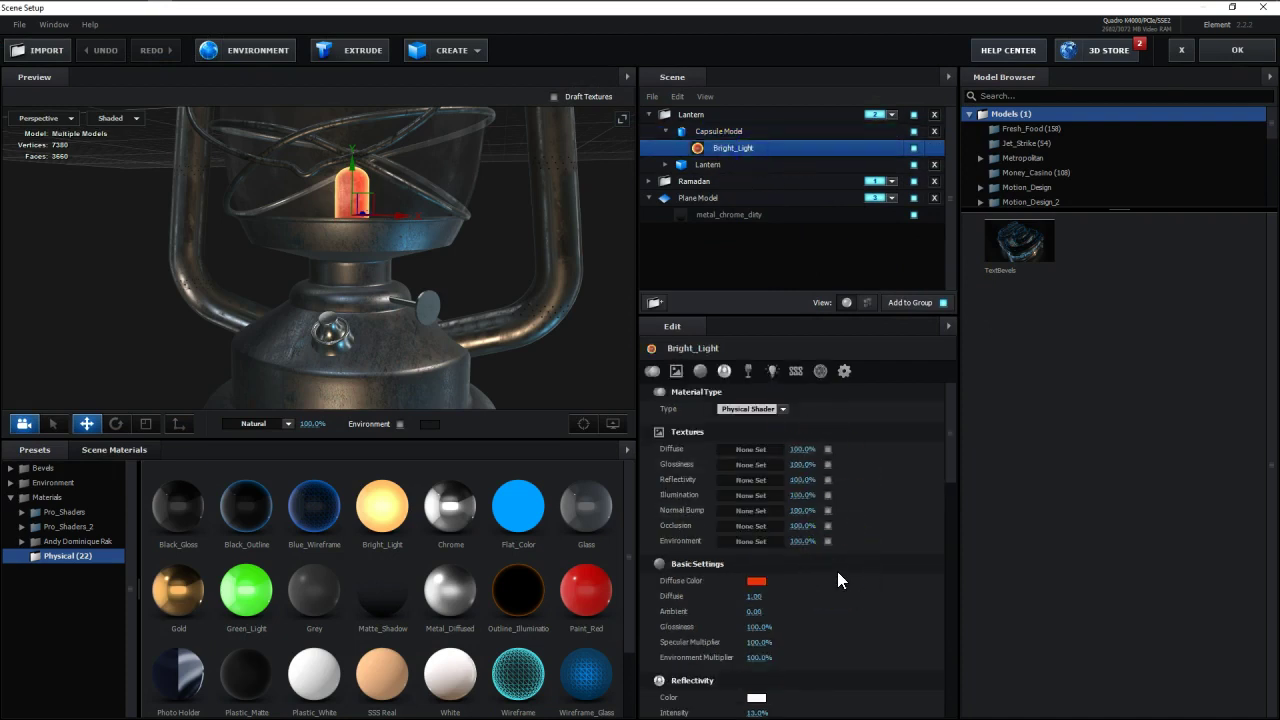
click(380, 392)
drag(359, 319, 357, 347)
drag(362, 126, 363, 134)
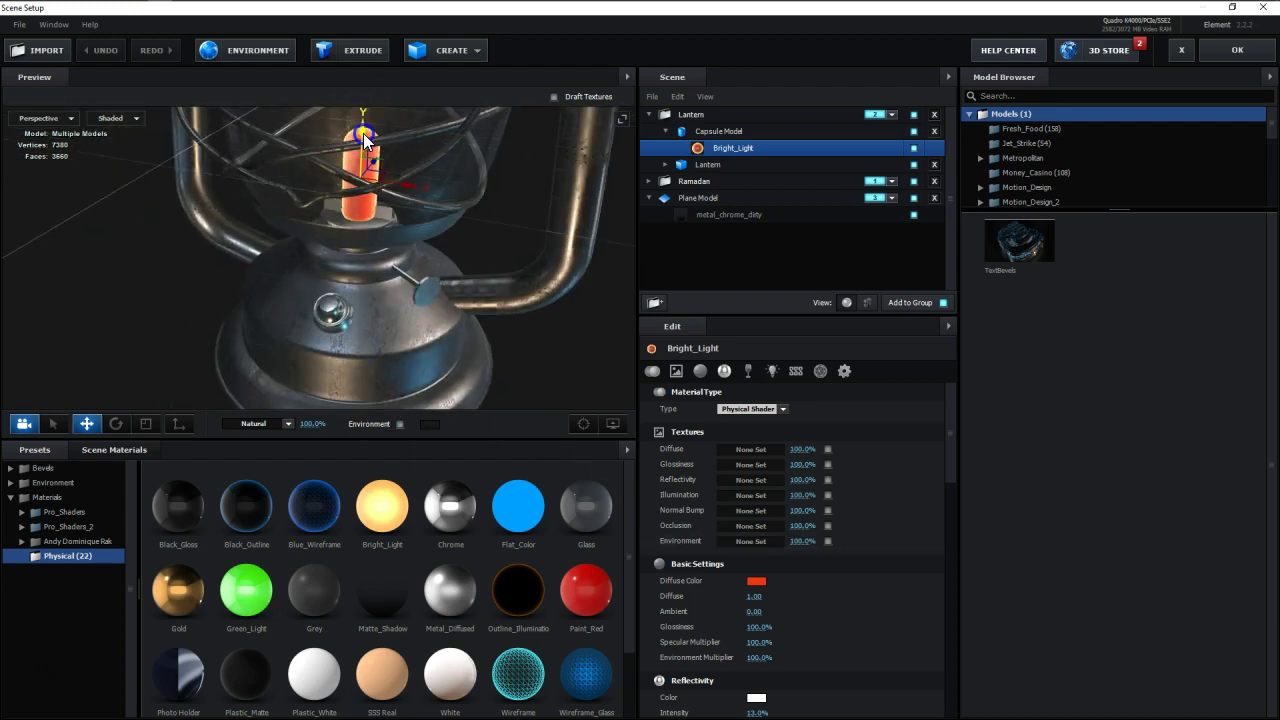
drag(441, 193, 399, 287)
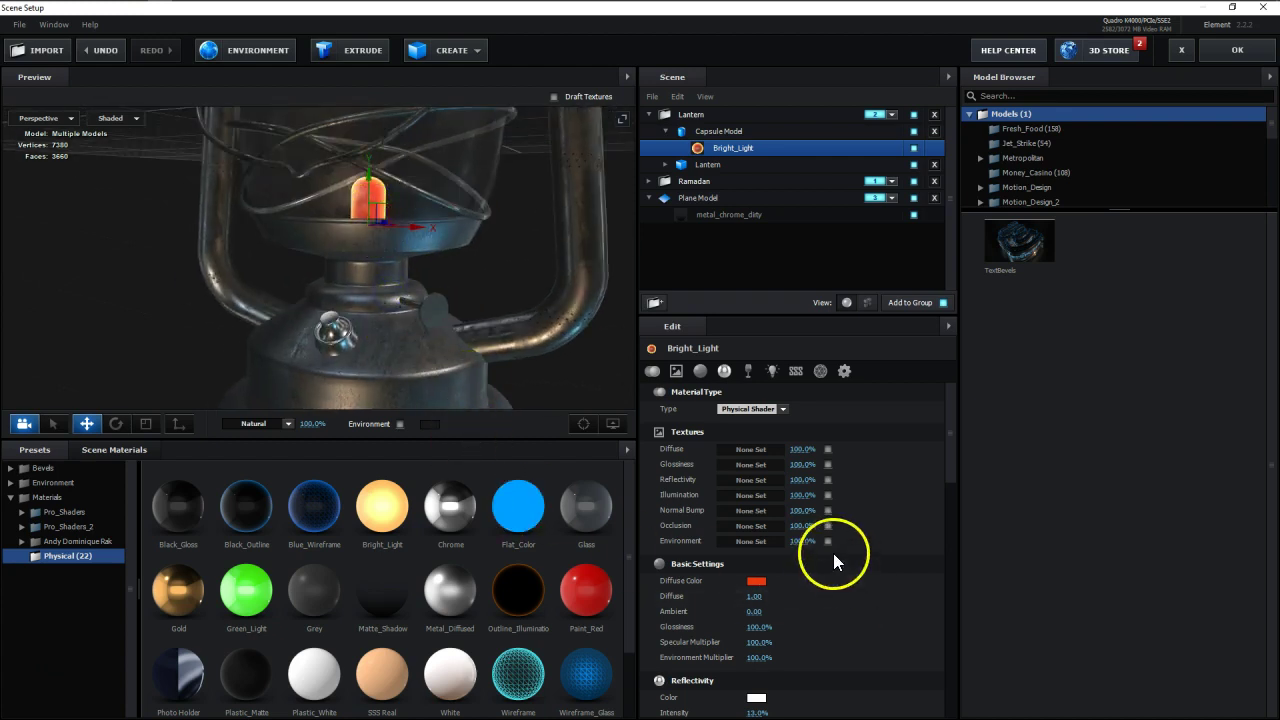
Step: Try Use Diffuse Color for the Bright_Light illumination, leave it off, and apply the scene changes
scroll(833, 553, down, 5)
click(752, 559)
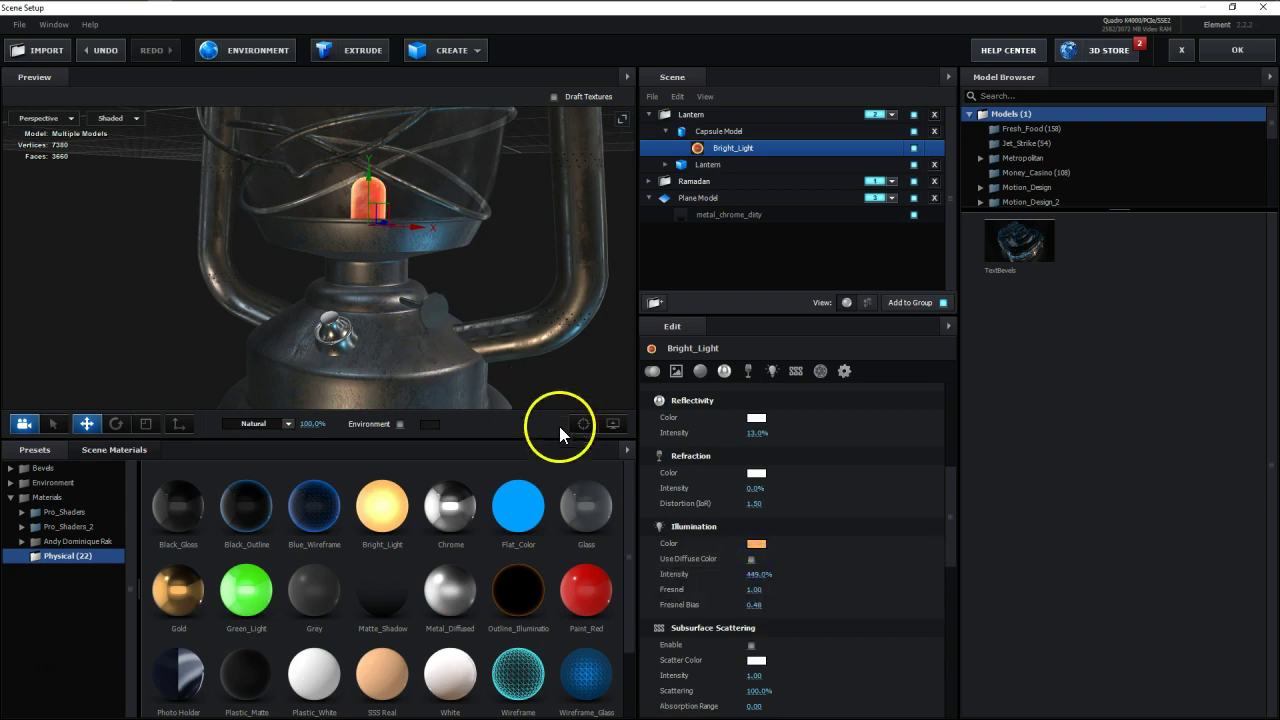
scroll(815, 454, up, 5)
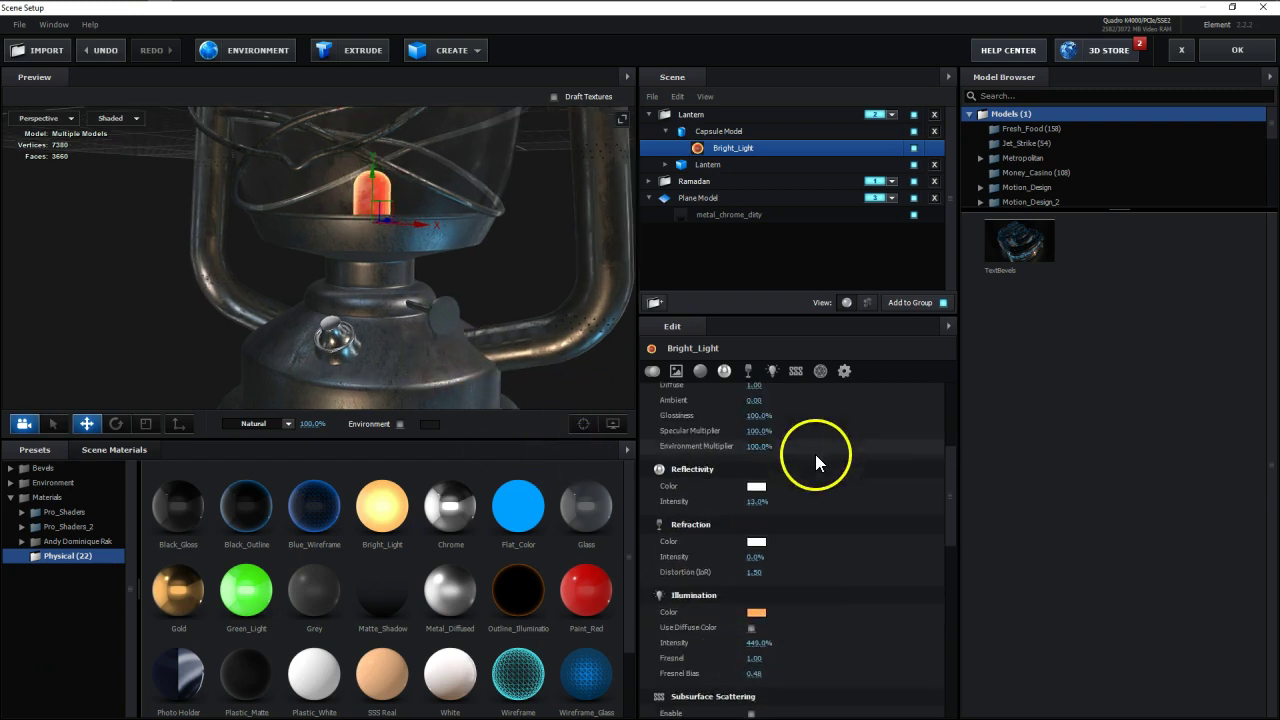
scroll(774, 481, up, 1)
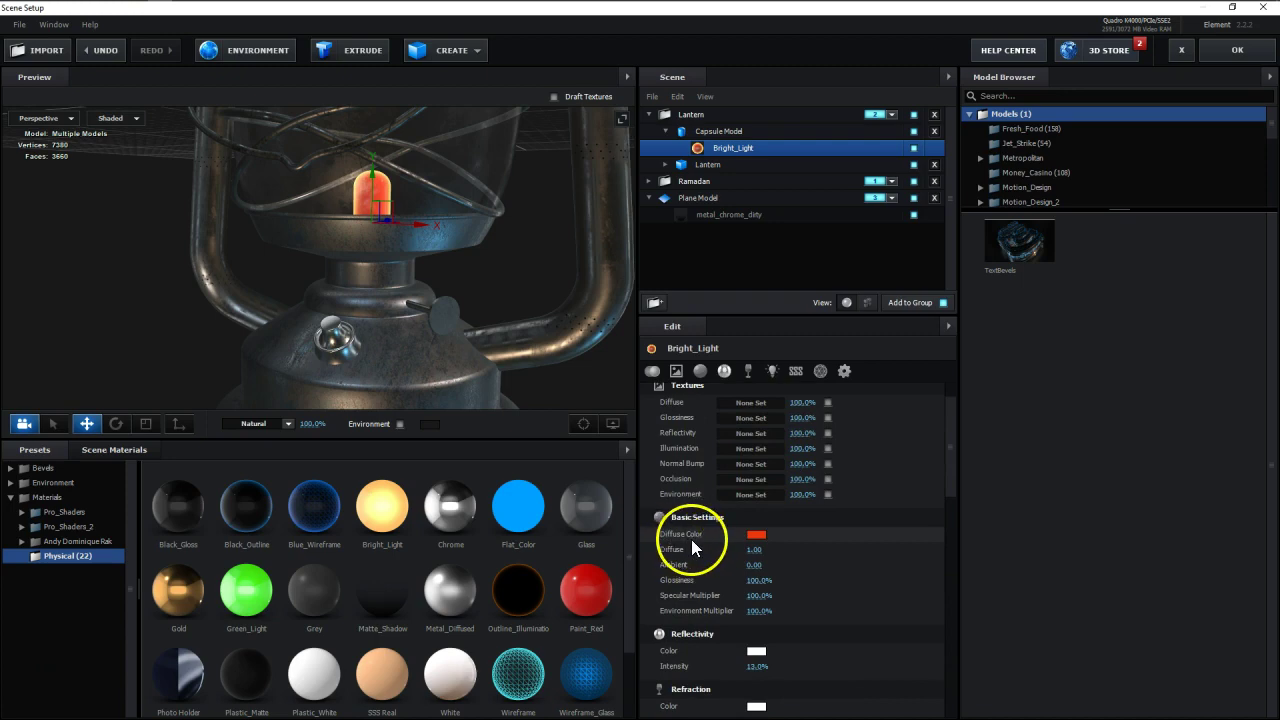
click(1245, 50)
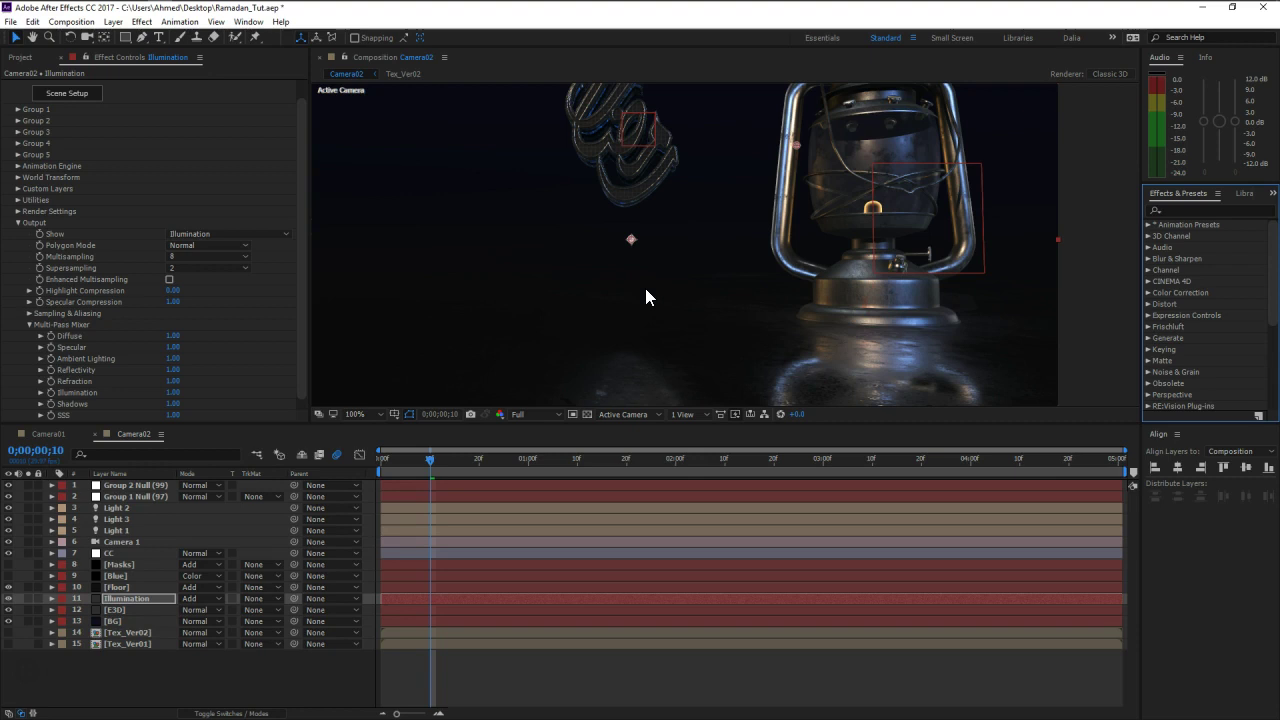
Step: Duplicate the E3D layer and place the copy directly above the Illumination layer
click(136, 603)
key(Return)
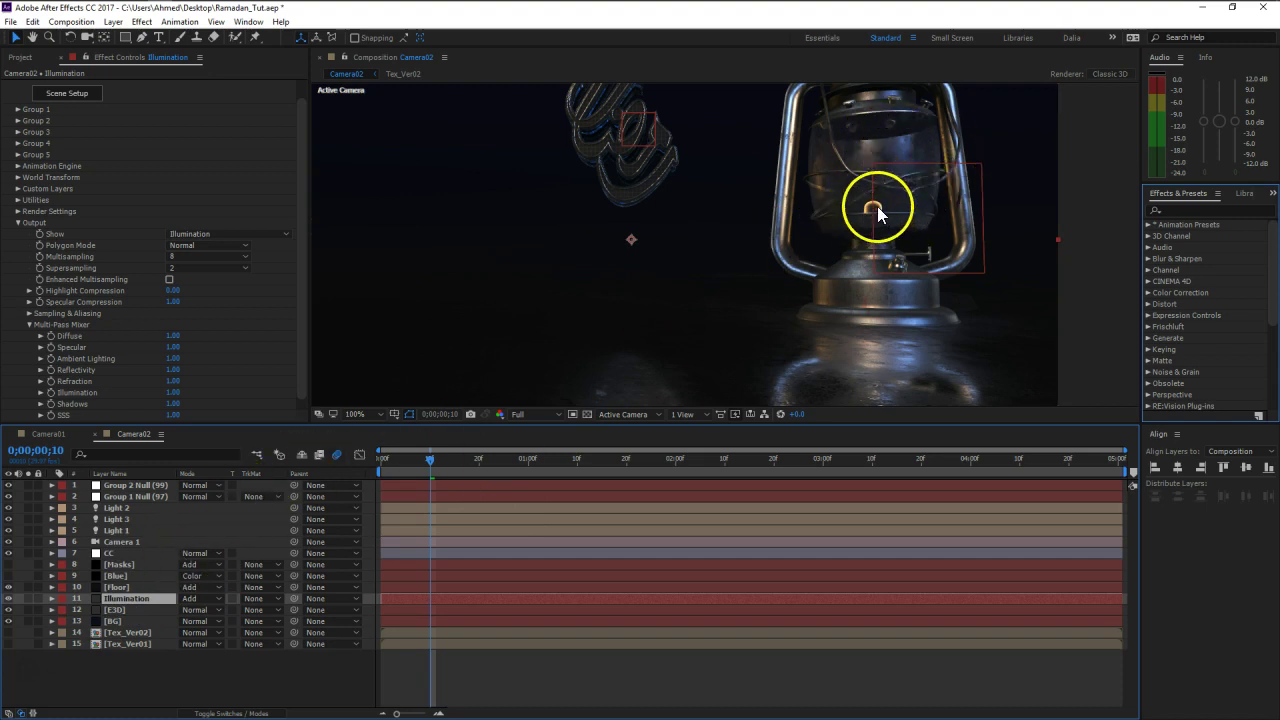
click(129, 608)
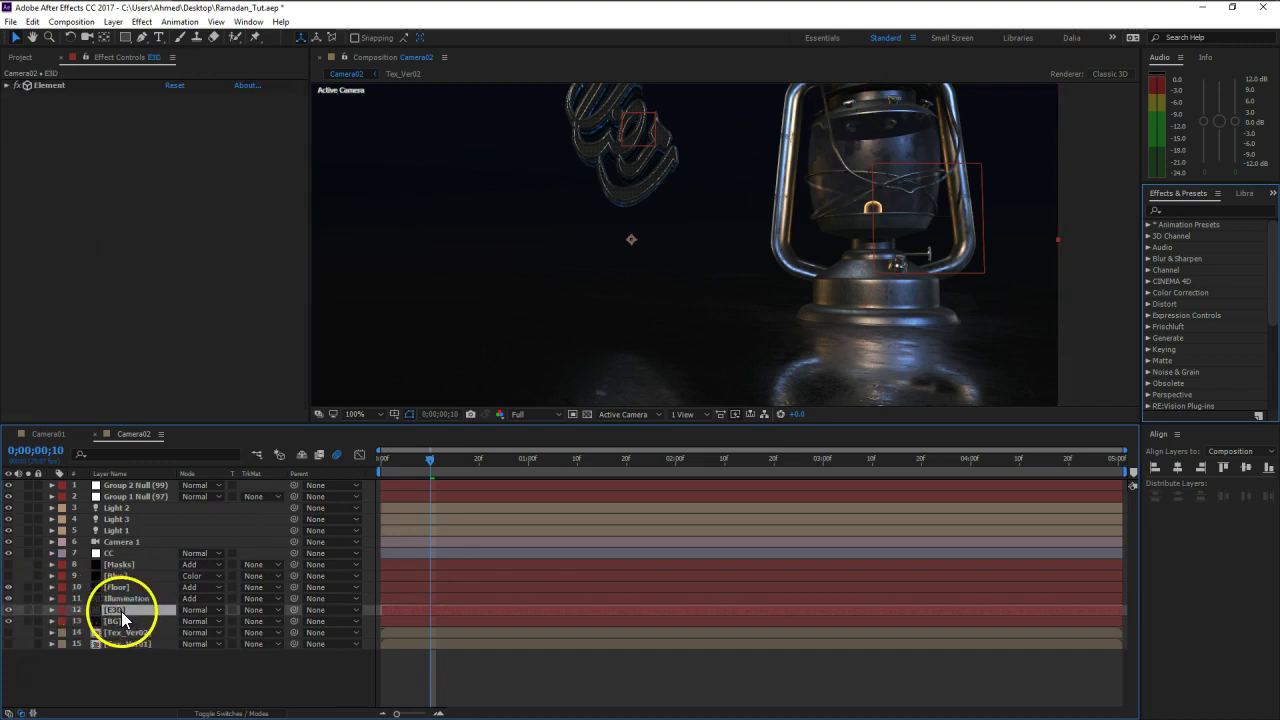
key(ctrl+d)
drag(123, 611, 126, 597)
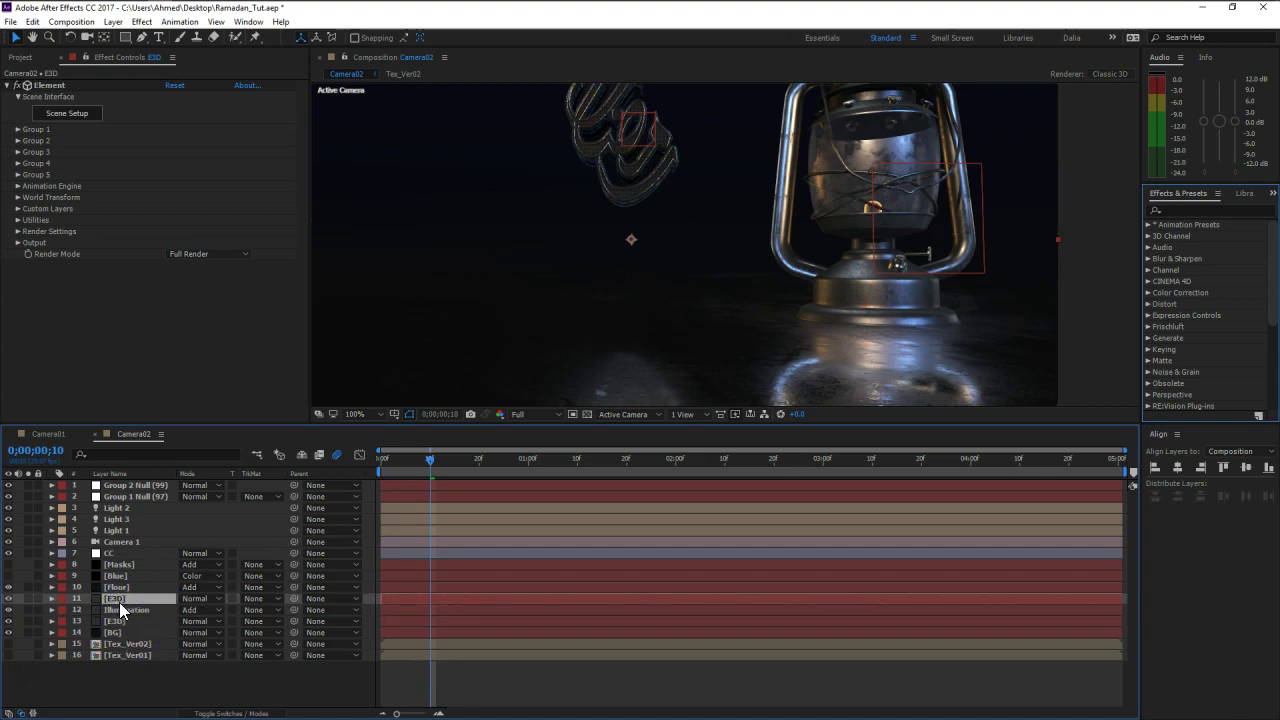
Step: Rename the duplicated E3D layer as Glass
key(Return)
text(Tr)
text(ass)
key(Return)
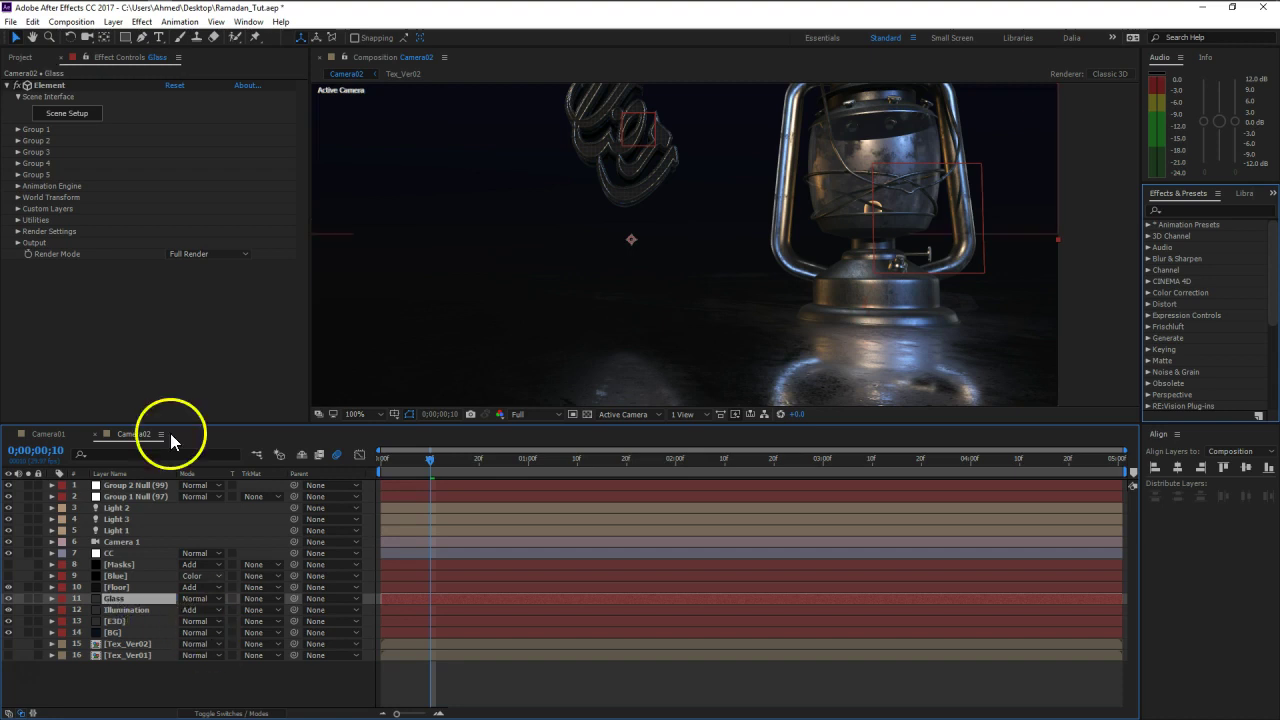
Step: Output only the Refraction pass on the Glass layer and raise its Multi-Pass Mixer Refraction to about 2.93
click(17, 242)
scroll(80, 344, down, 1)
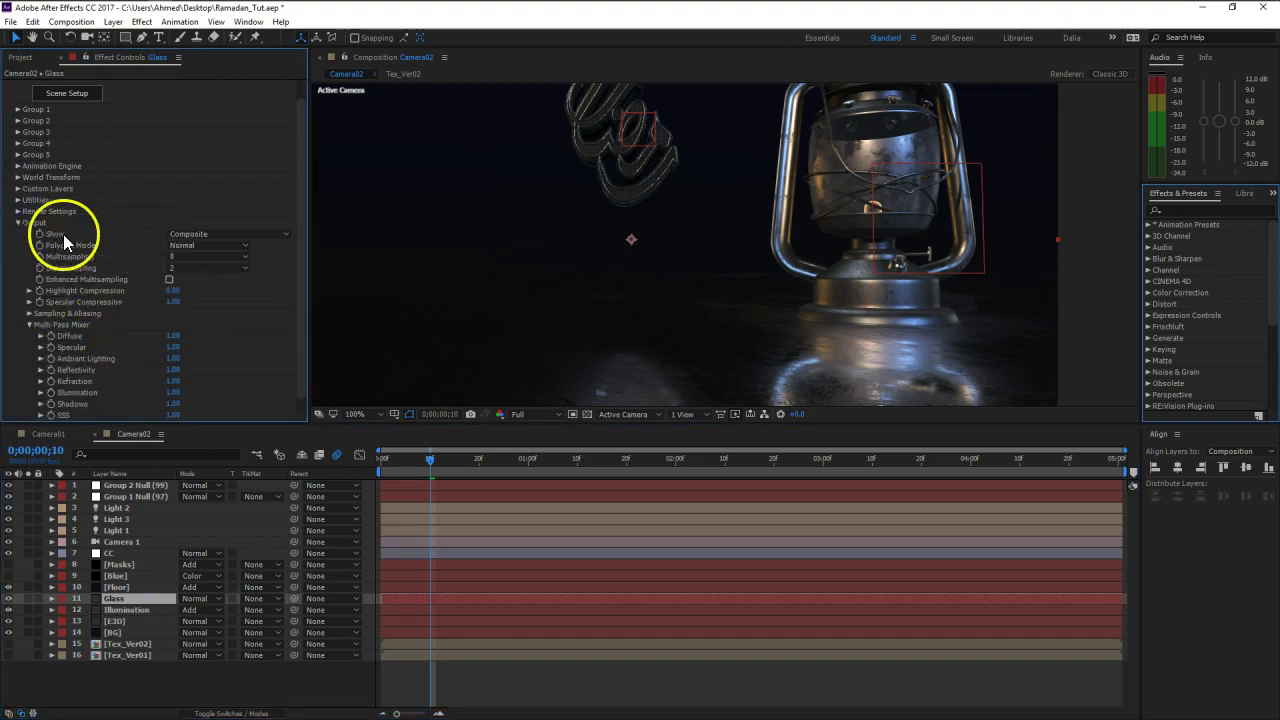
click(248, 235)
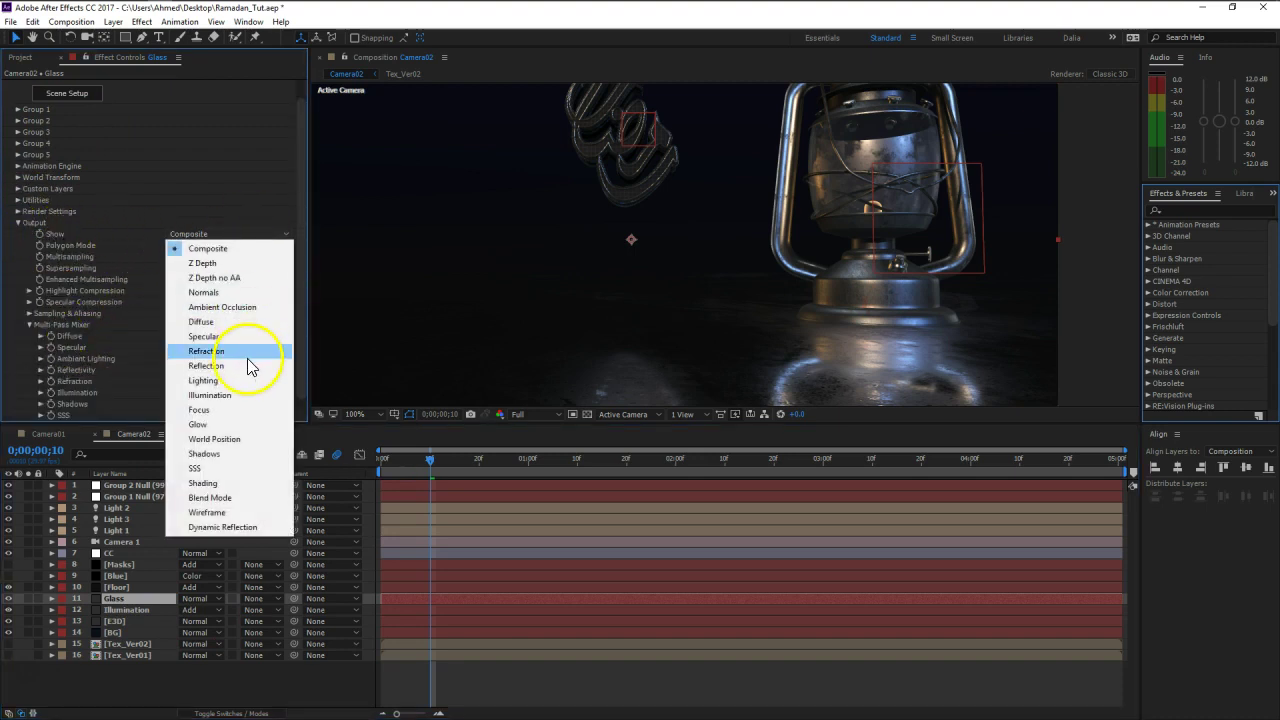
click(220, 353)
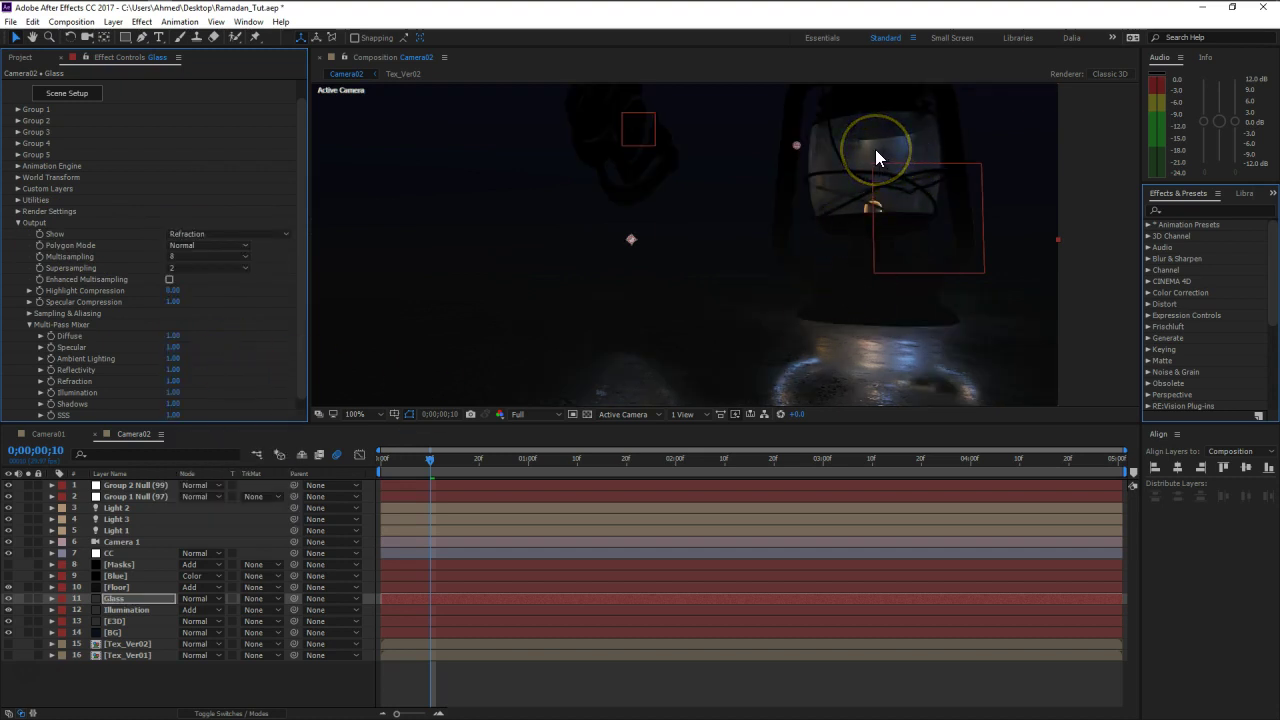
scroll(190, 310, down, 1)
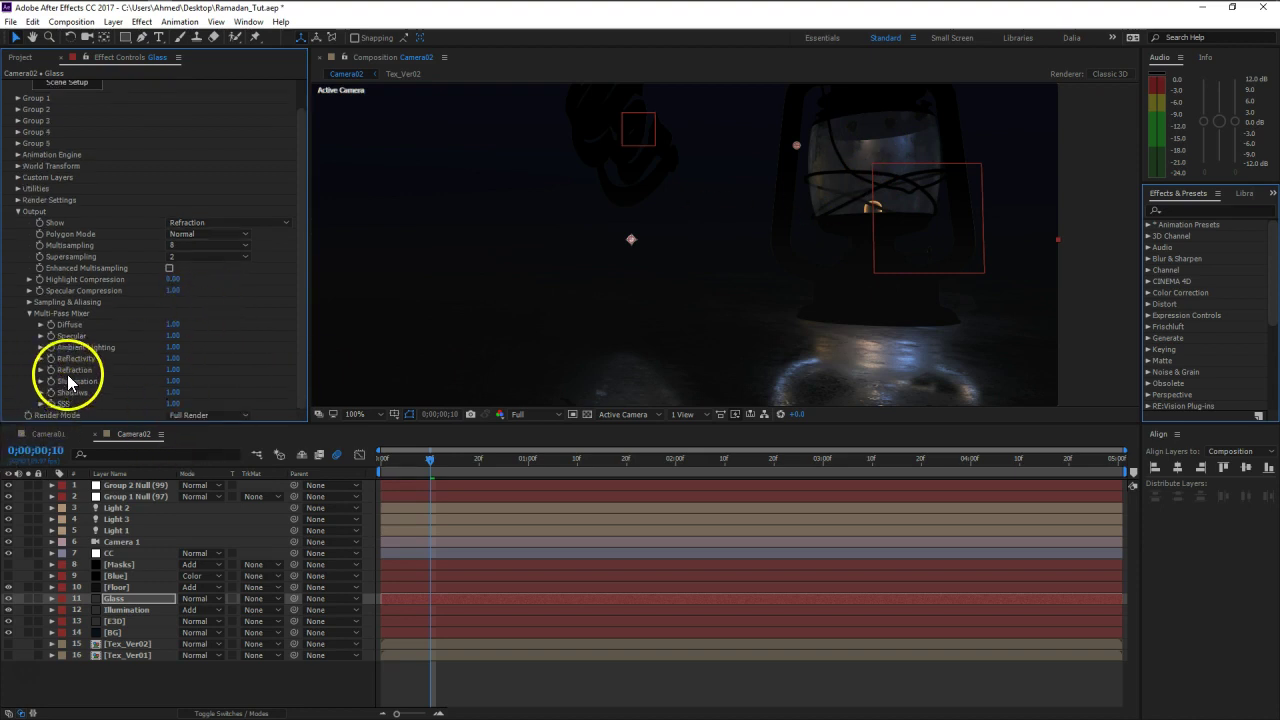
mouse_move(172, 378)
mouse_down()
mouse_move(749, 374)
mouse_move(90, 371)
mouse_move(406, 371)
mouse_move(185, 375)
mouse_move(197, 373)
mouse_up()
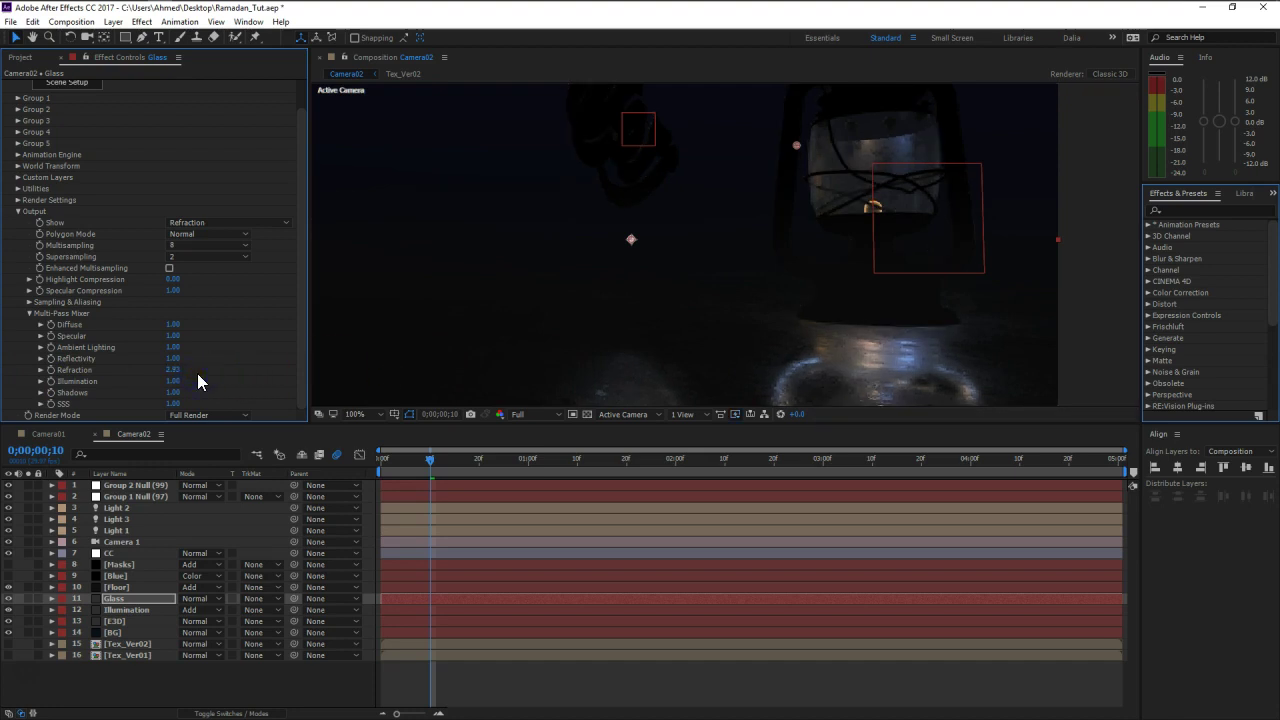
Step: Set the Glass layer's blending mode to Screen
click(124, 600)
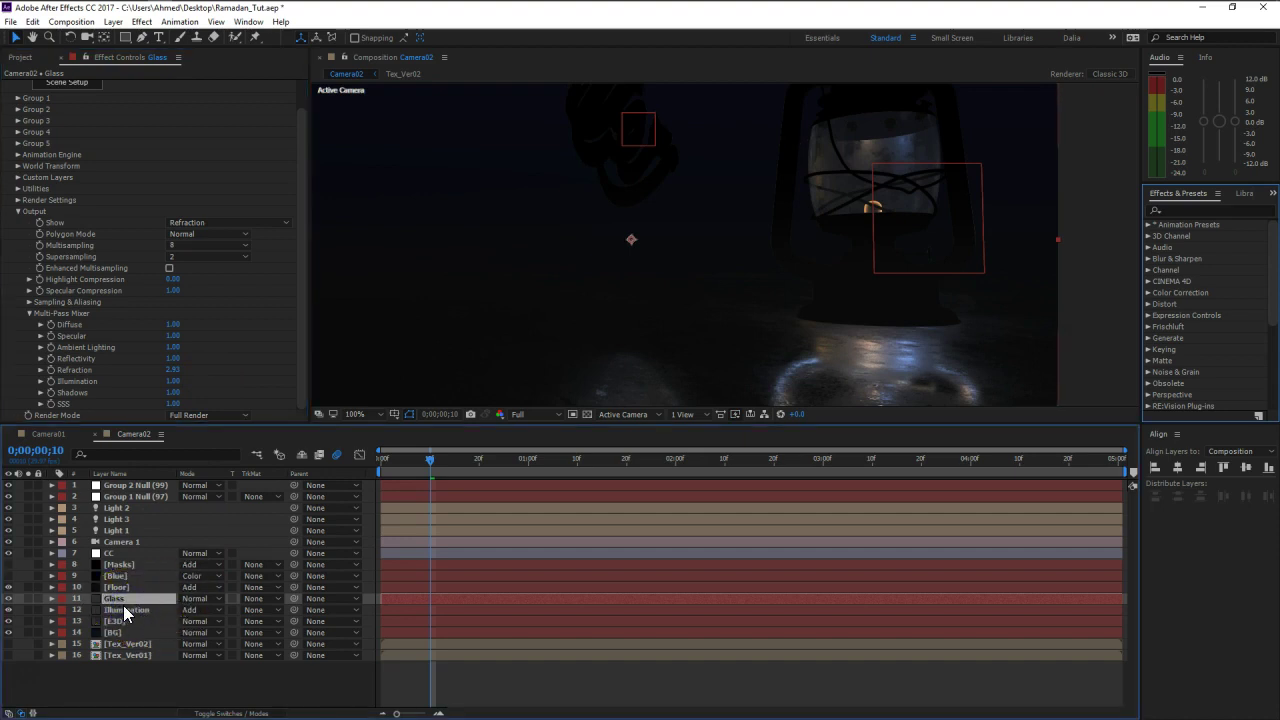
click(130, 611)
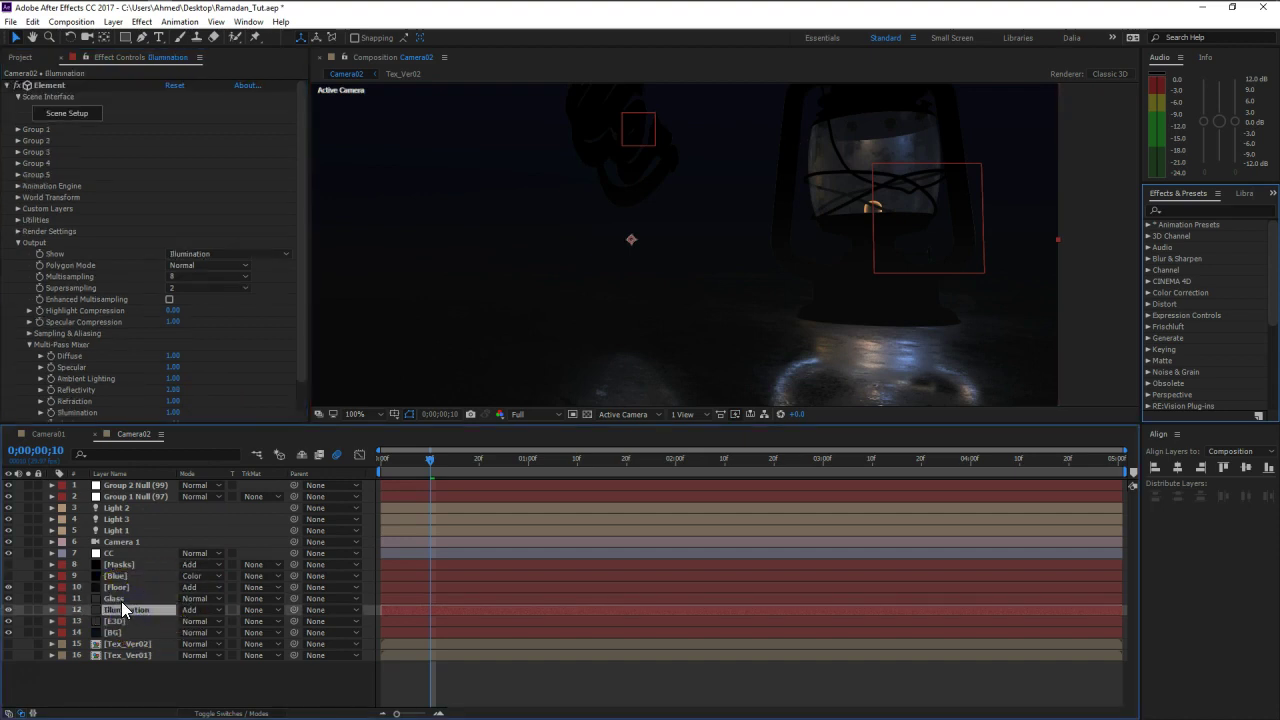
click(121, 599)
click(195, 599)
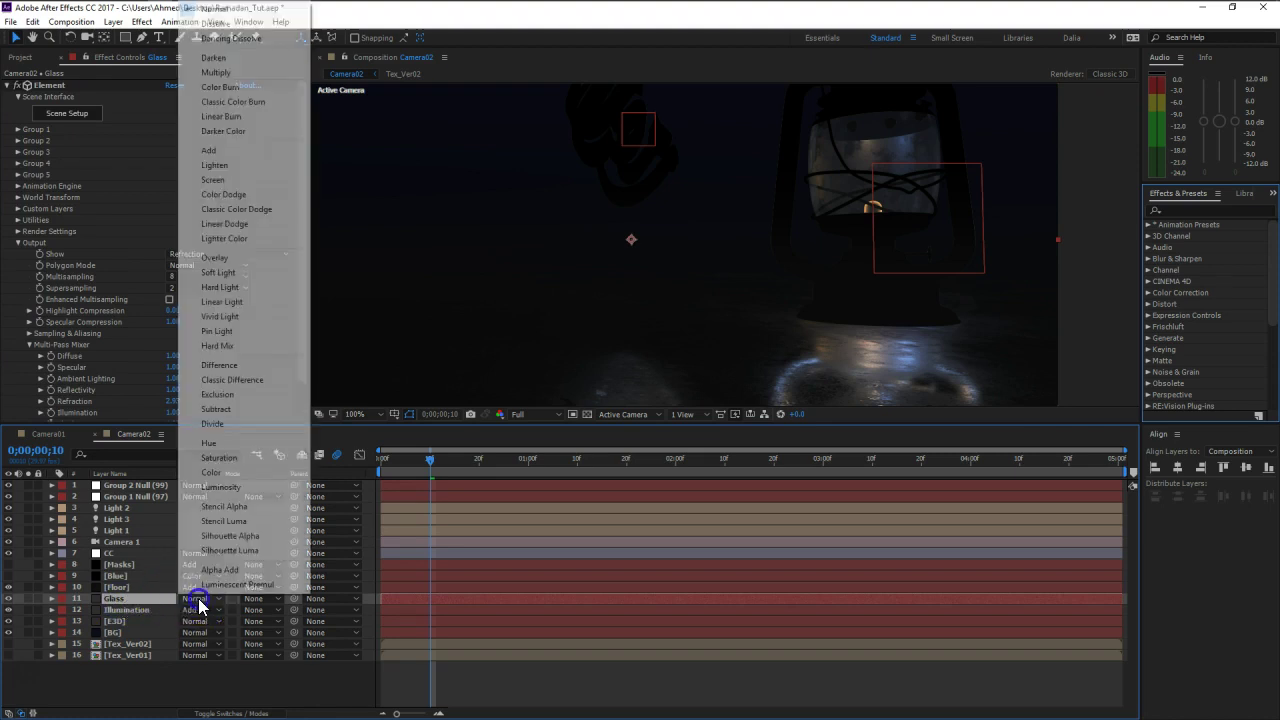
click(231, 184)
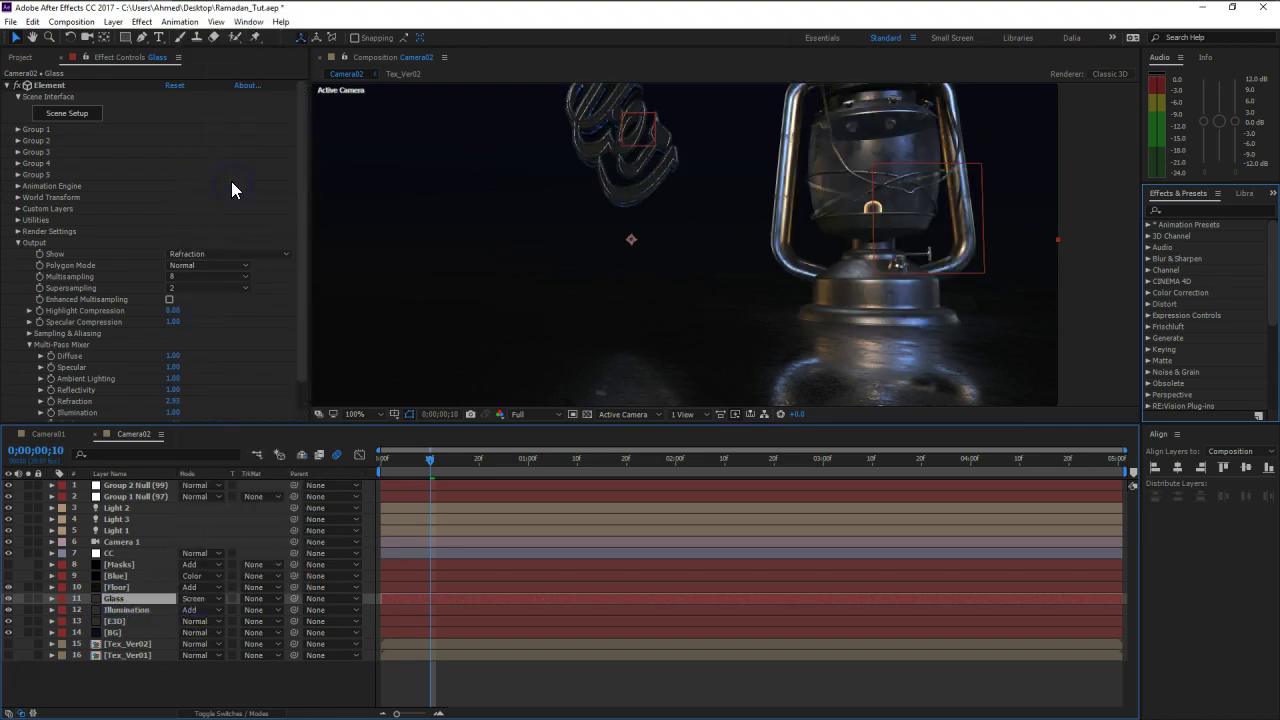
click(140, 684)
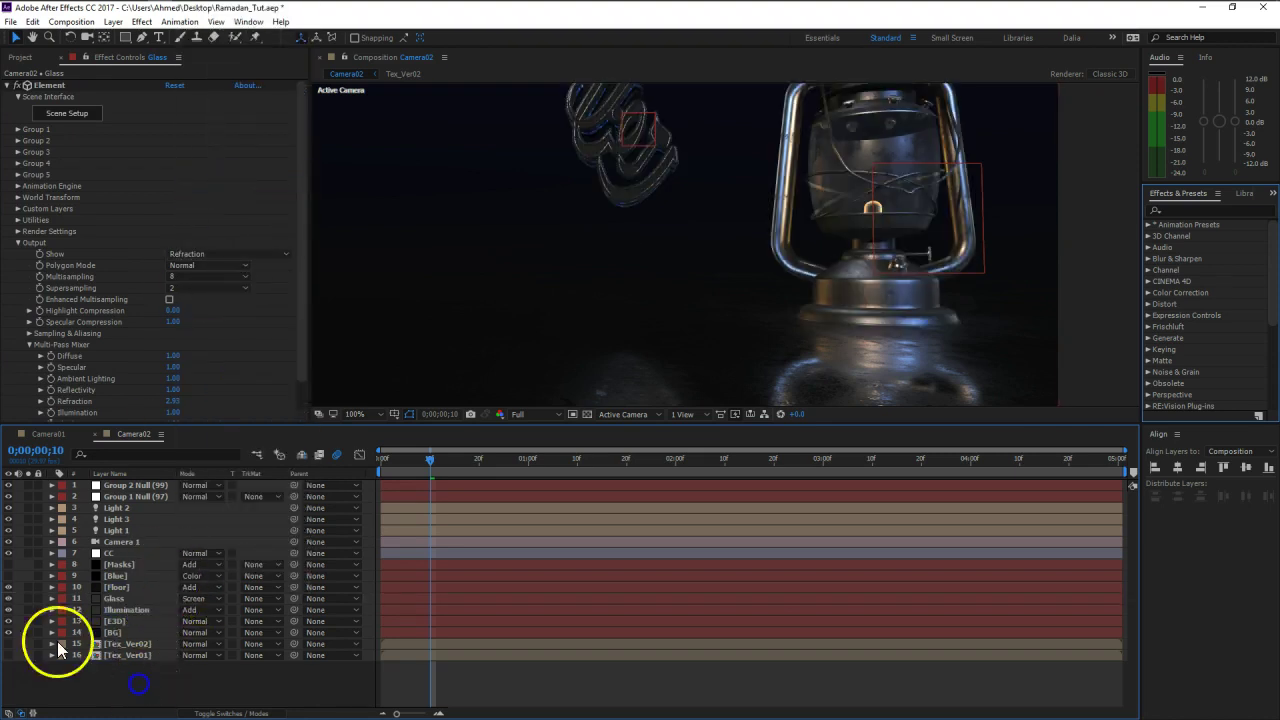
Step: Toggle the Illumination layer's visibility off and on to compare its effect on the lantern's light
click(9, 611)
click(9, 611)
click(9, 611)
click(9, 611)
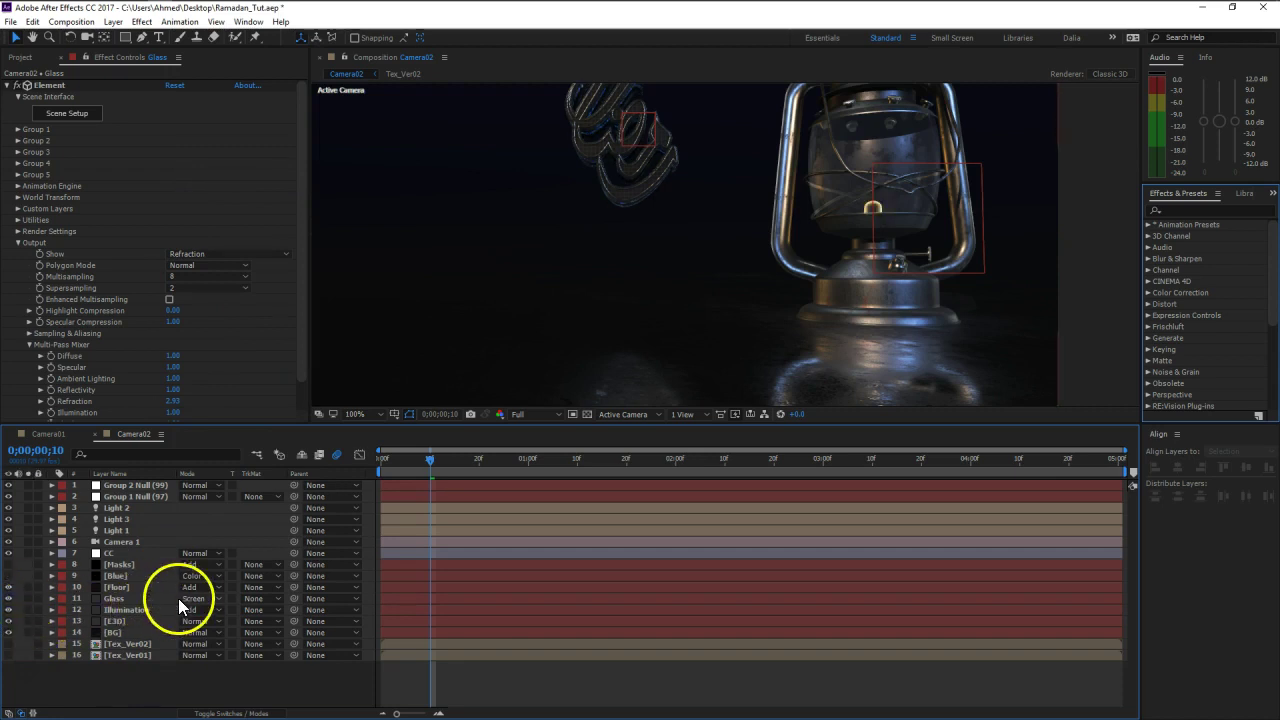
Step: Set the Glass layer's blending mode to Add and apply the Curves effect to it
click(180, 598)
click(219, 151)
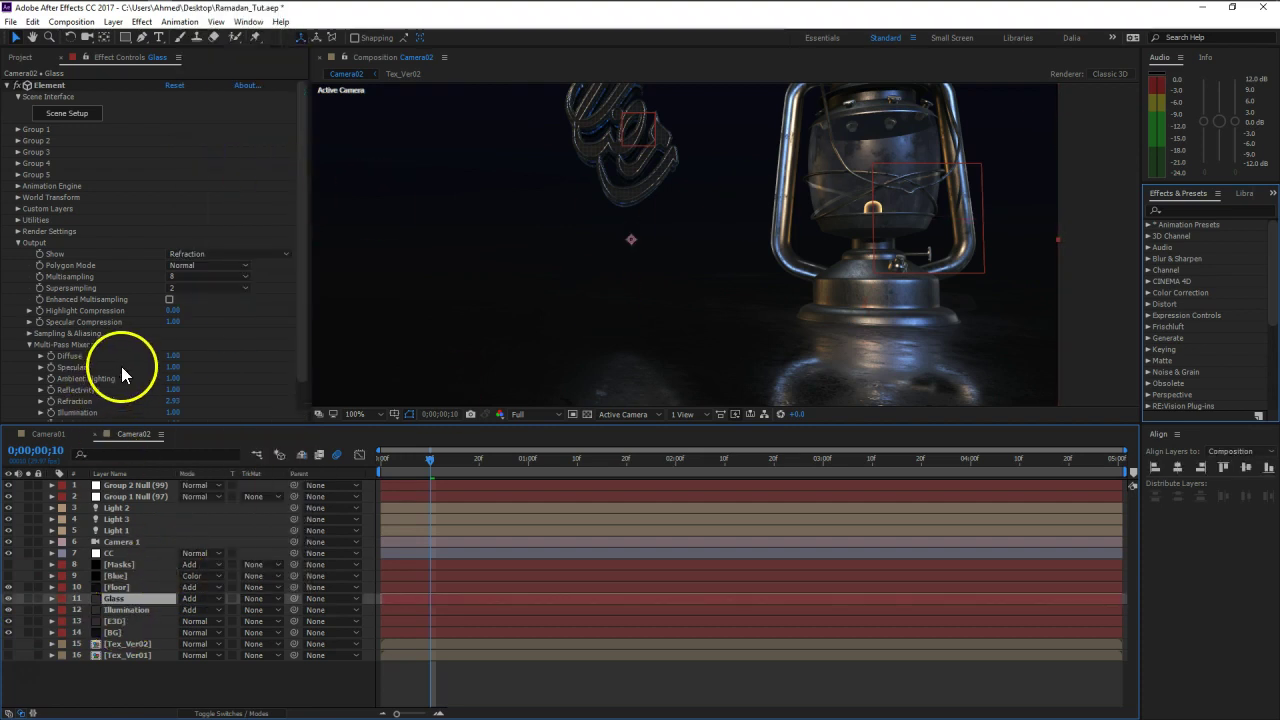
click(8, 85)
key(ctrl+space)
text(curv)
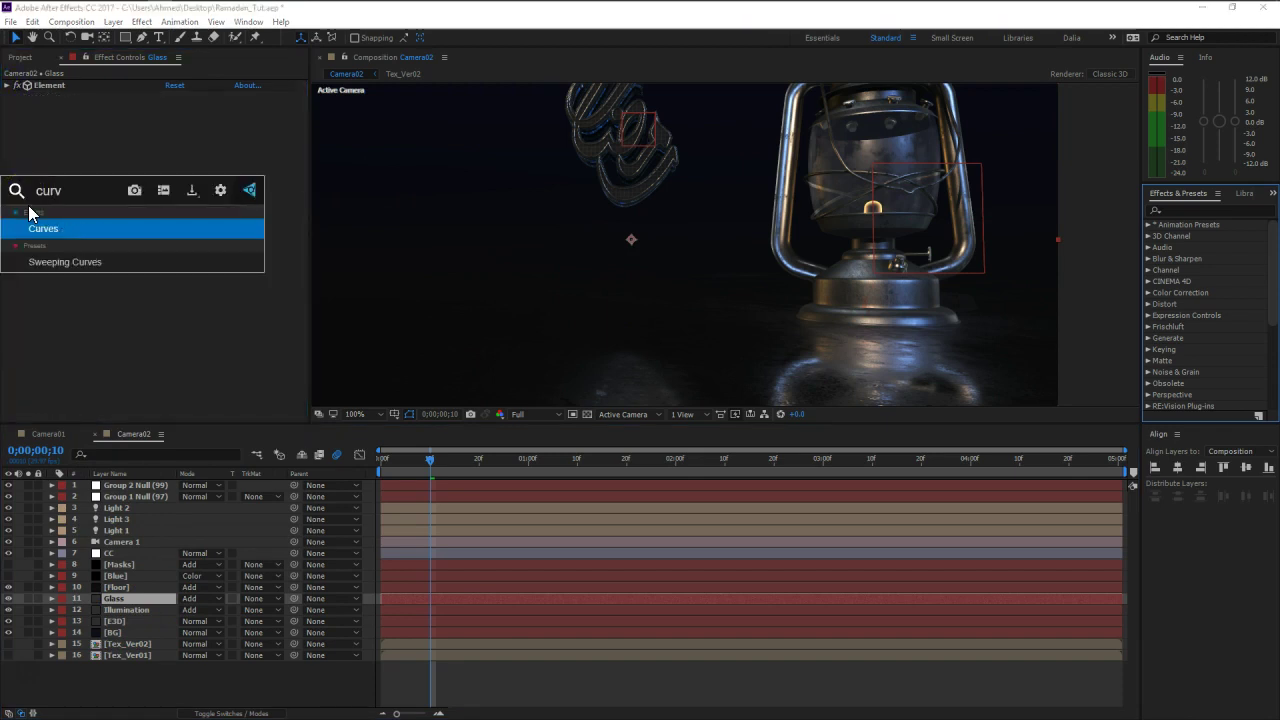
key(Return)
Step: Bend the Glass layer's RGB curve into a gentle S-shape and toggle the Curves effect off and on to compare
drag(72, 272, 77, 281)
drag(135, 226, 133, 199)
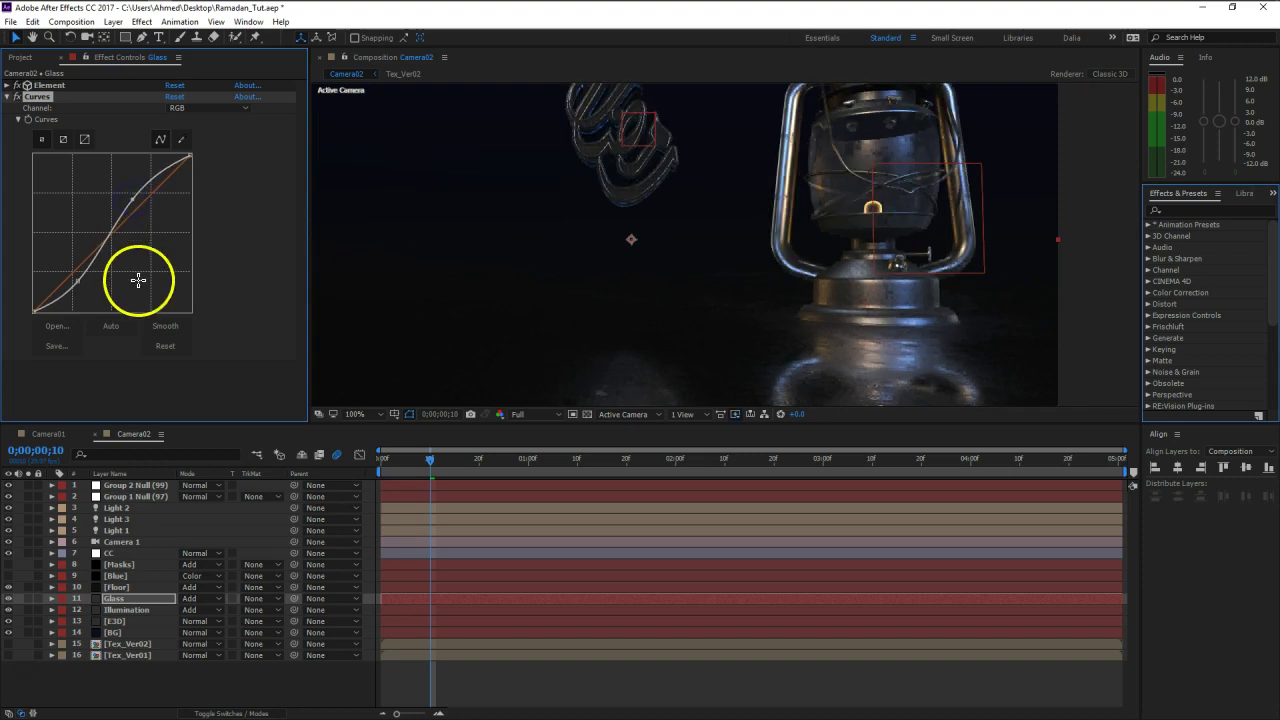
click(18, 98)
click(18, 98)
click(18, 98)
click(18, 98)
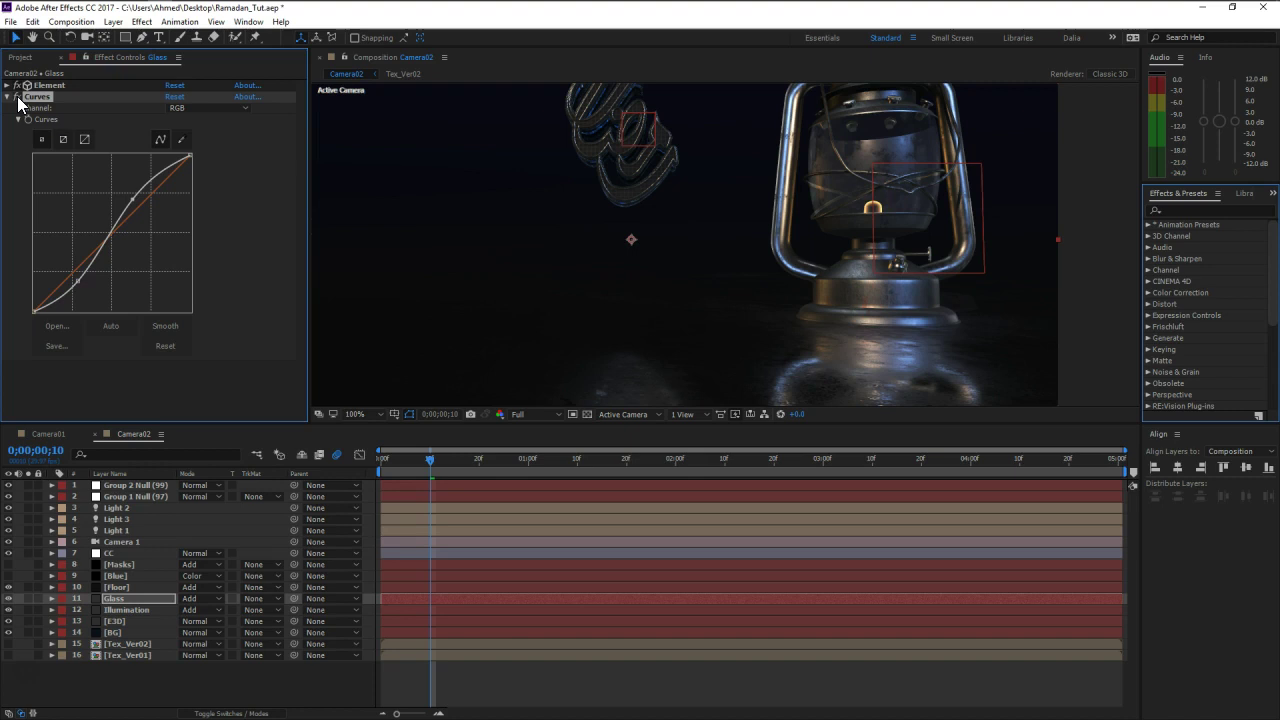
Step: Apply the Directional Blur effect to the Glass layer
key(ctrl+space)
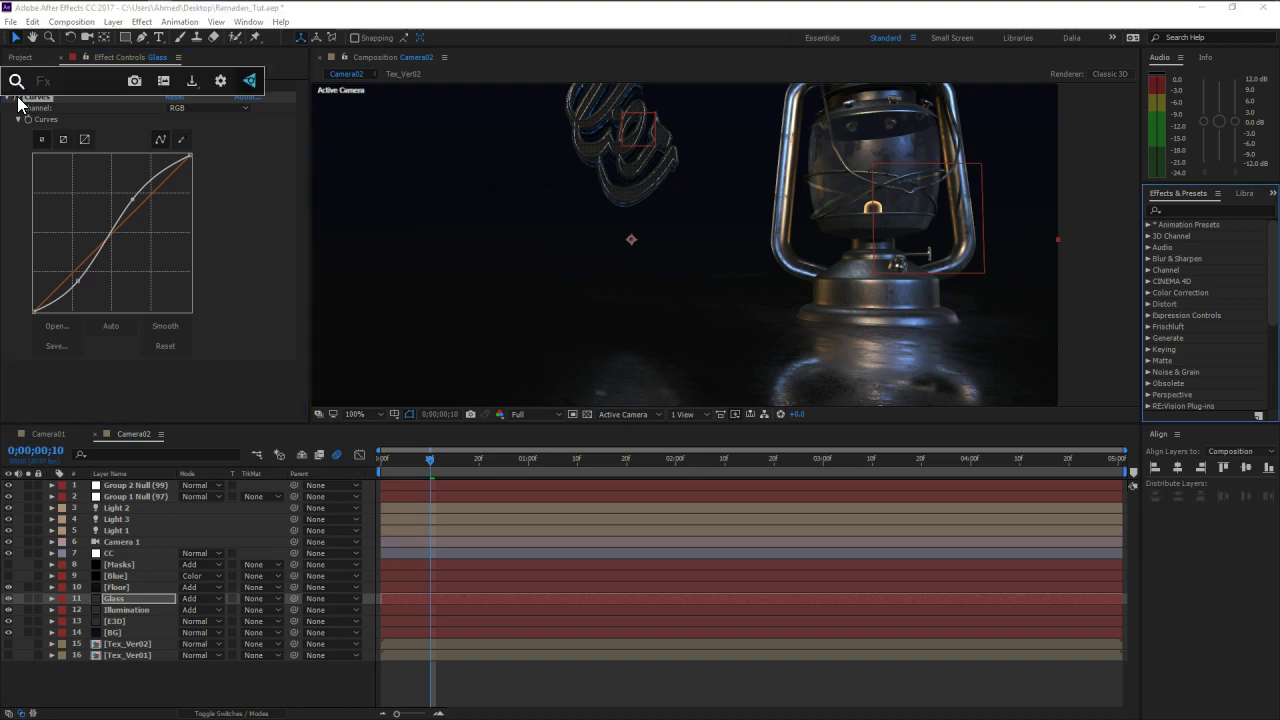
text(dirc)
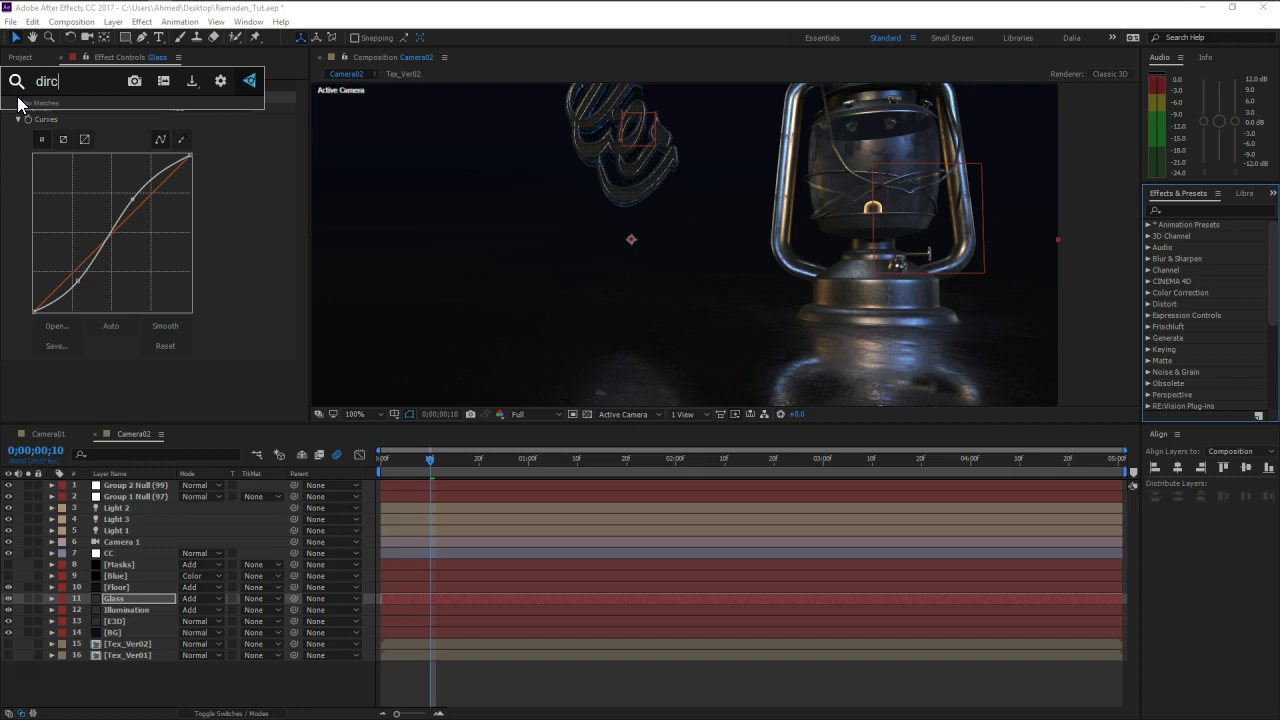
key(BackSpace)
key(BackSpace)
key(BackSpace)
key(BackSpace)
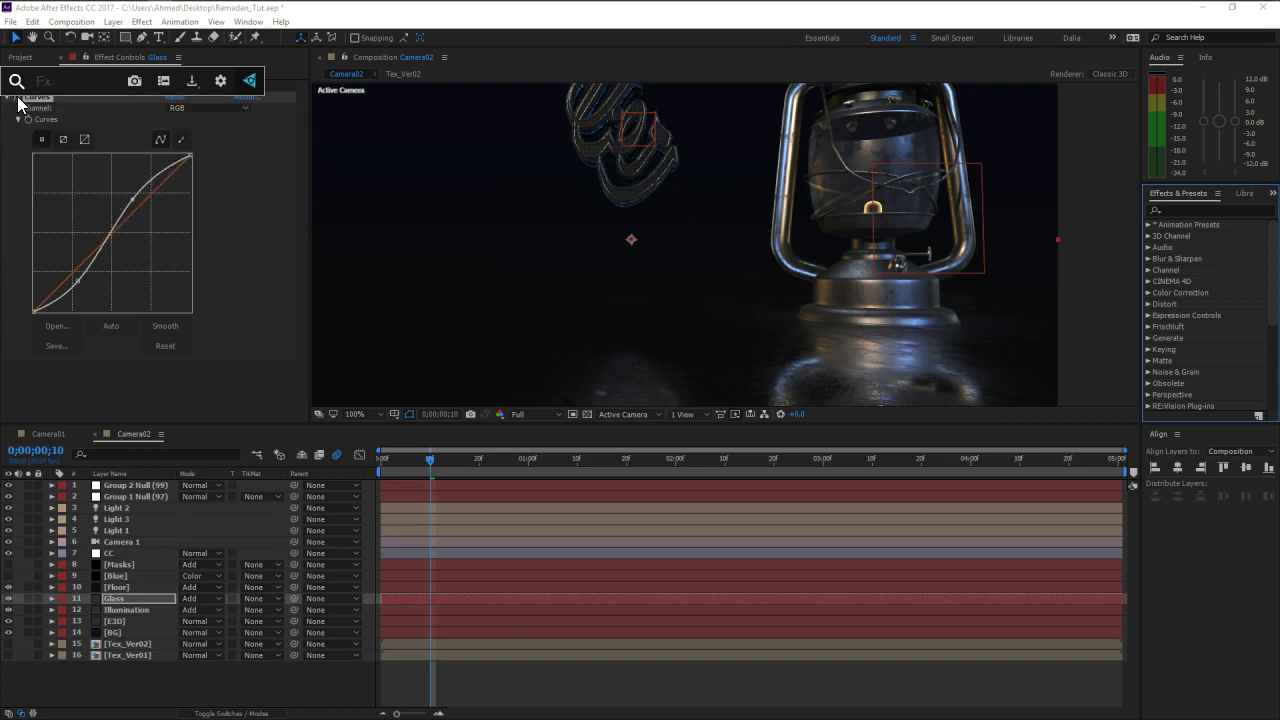
text(d)
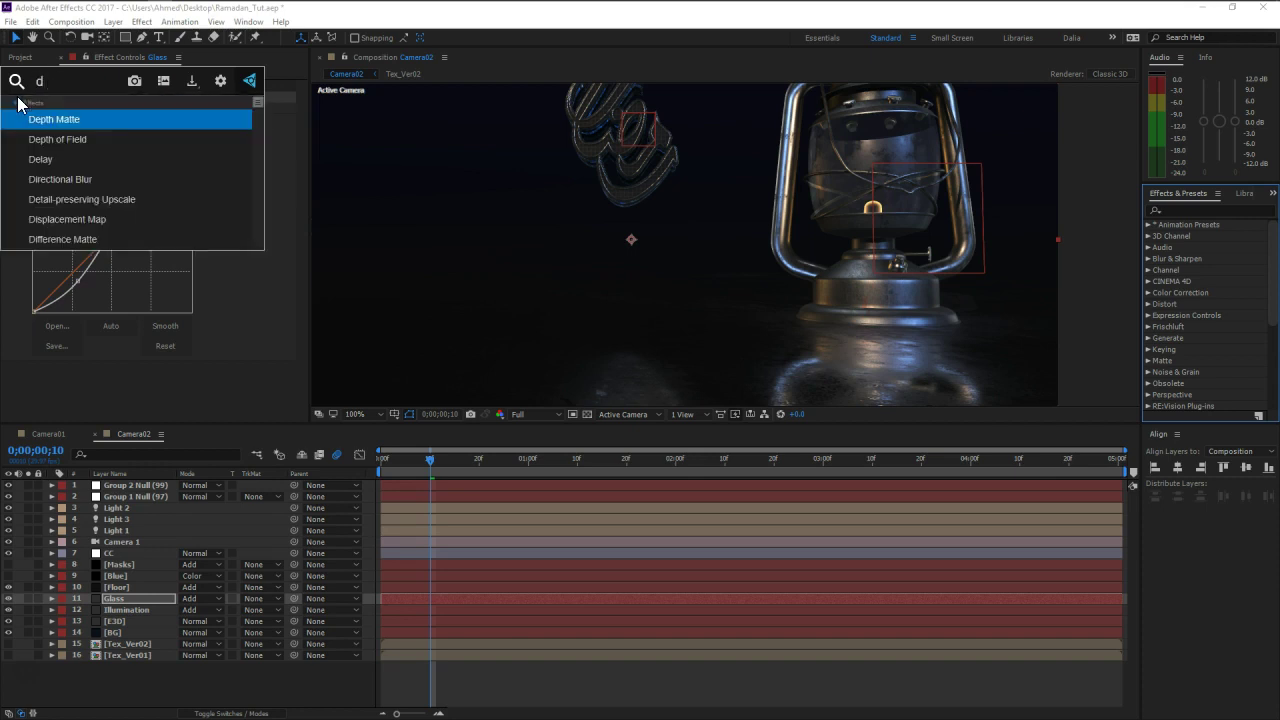
text(ir)
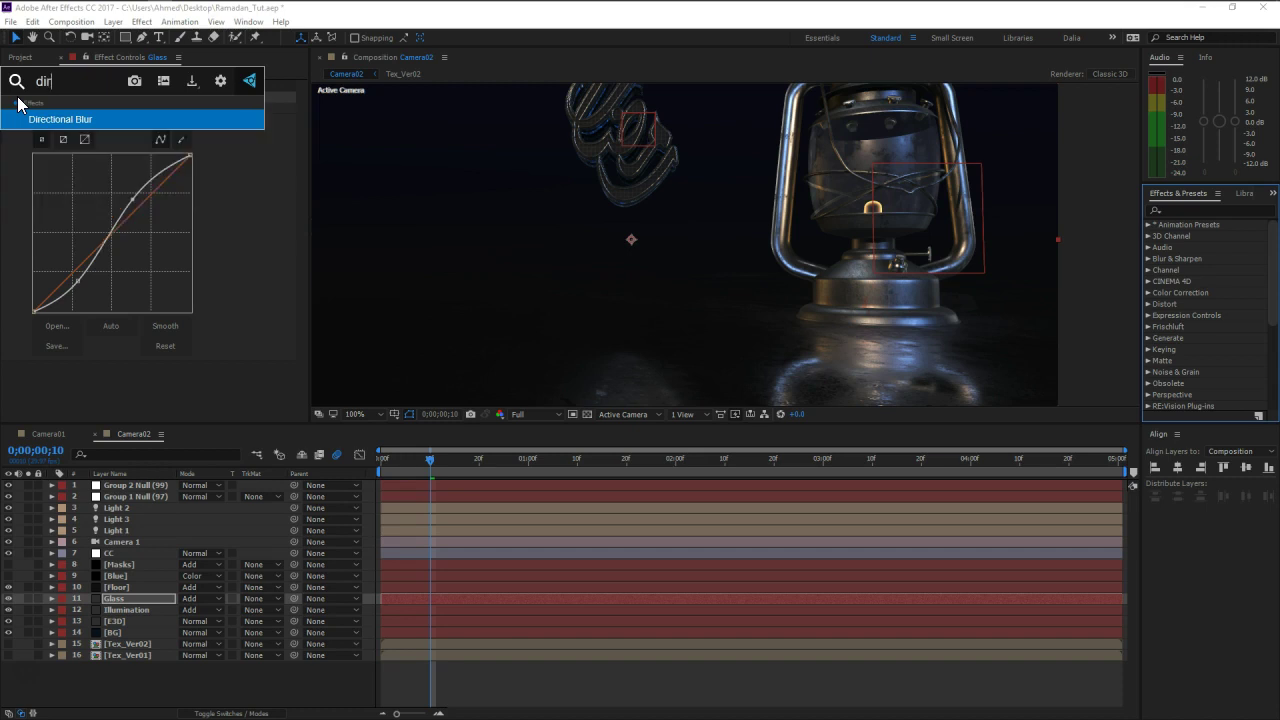
click(86, 120)
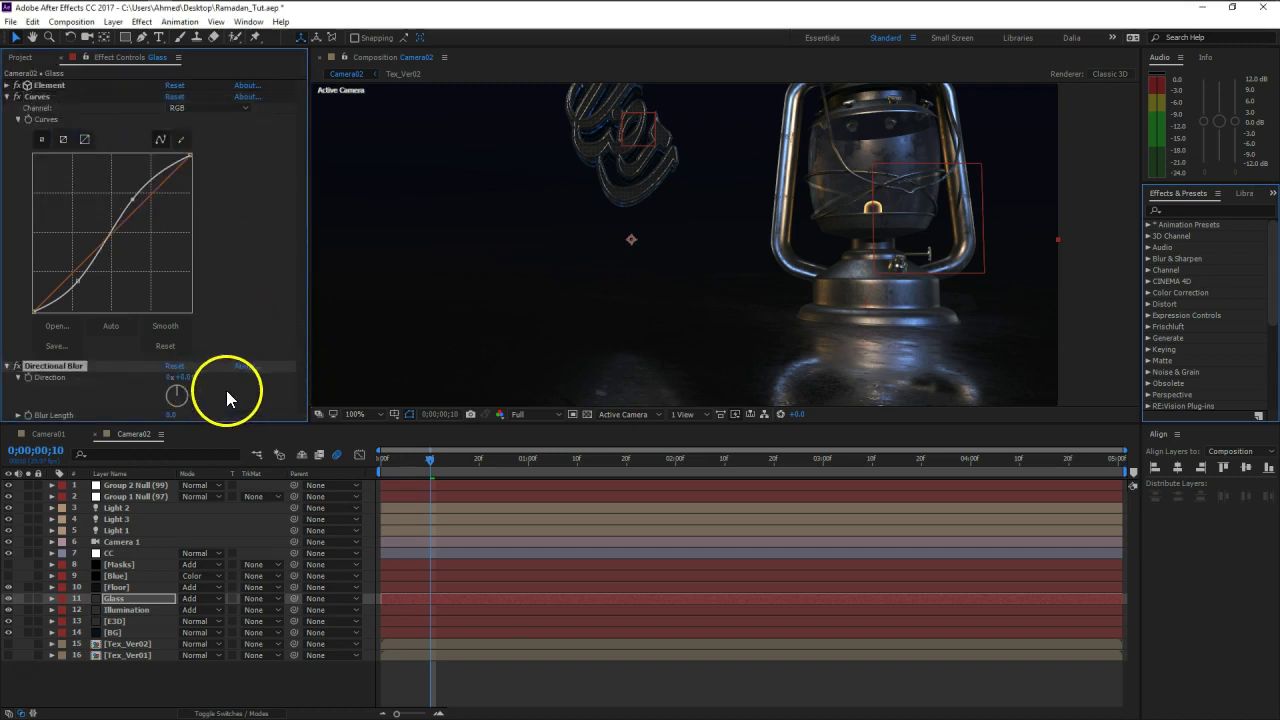
Step: Set the Directional Blur's Direction to 15° and Blur Length to 17.5, and toggle the effect to compare
drag(172, 414, 271, 417)
mouse_move(180, 377)
mouse_down()
mouse_move(214, 376)
mouse_move(171, 390)
mouse_move(198, 386)
mouse_up()
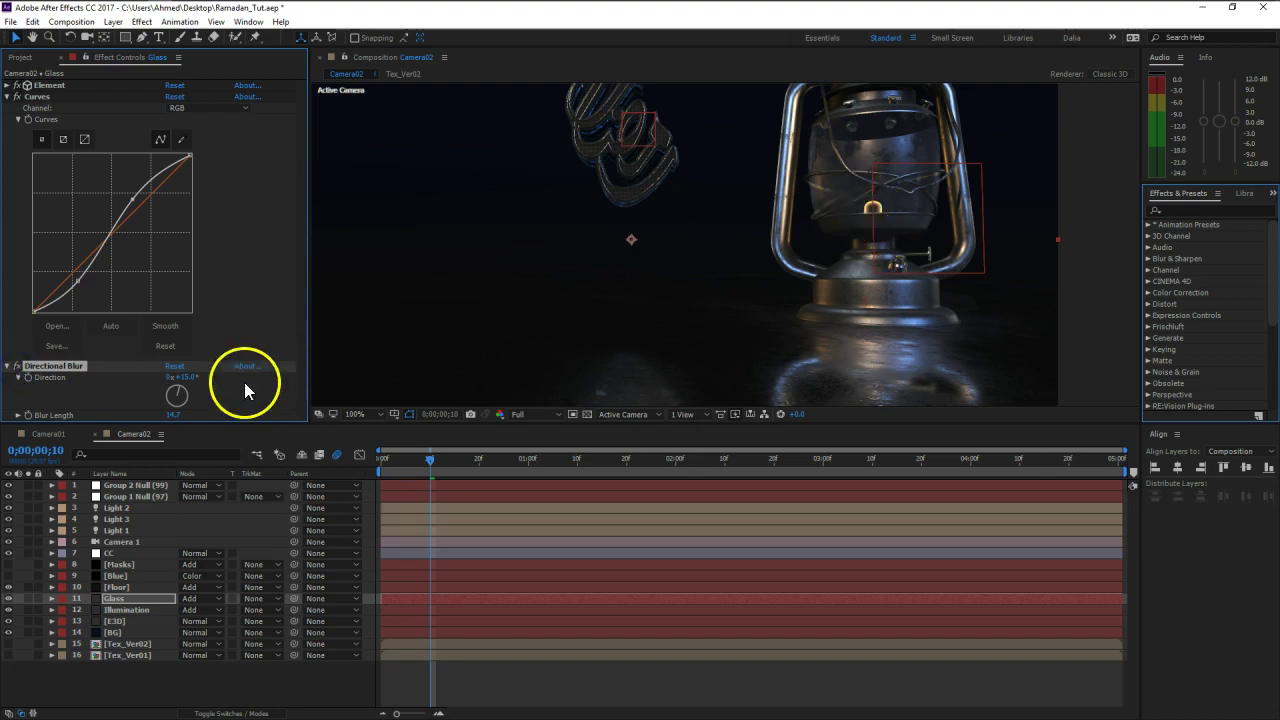
mouse_move(178, 415)
mouse_down()
mouse_move(686, 371)
mouse_move(117, 426)
mouse_move(199, 420)
mouse_up()
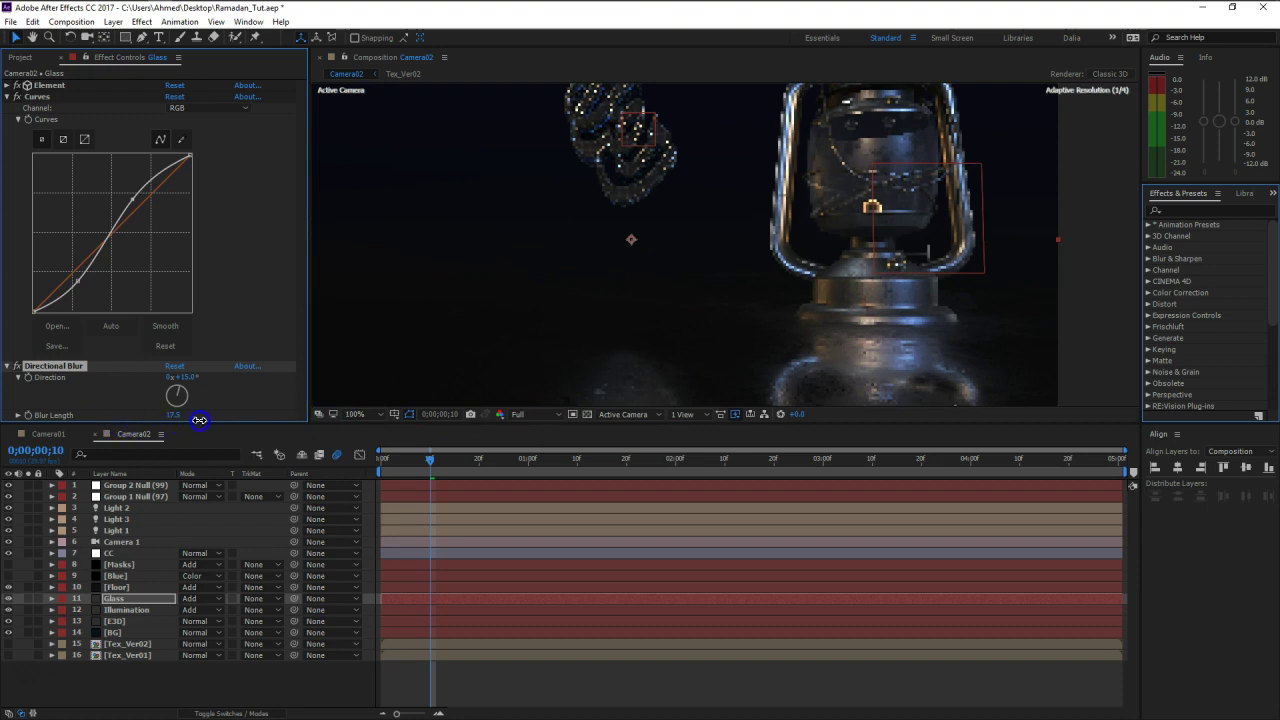
click(16, 366)
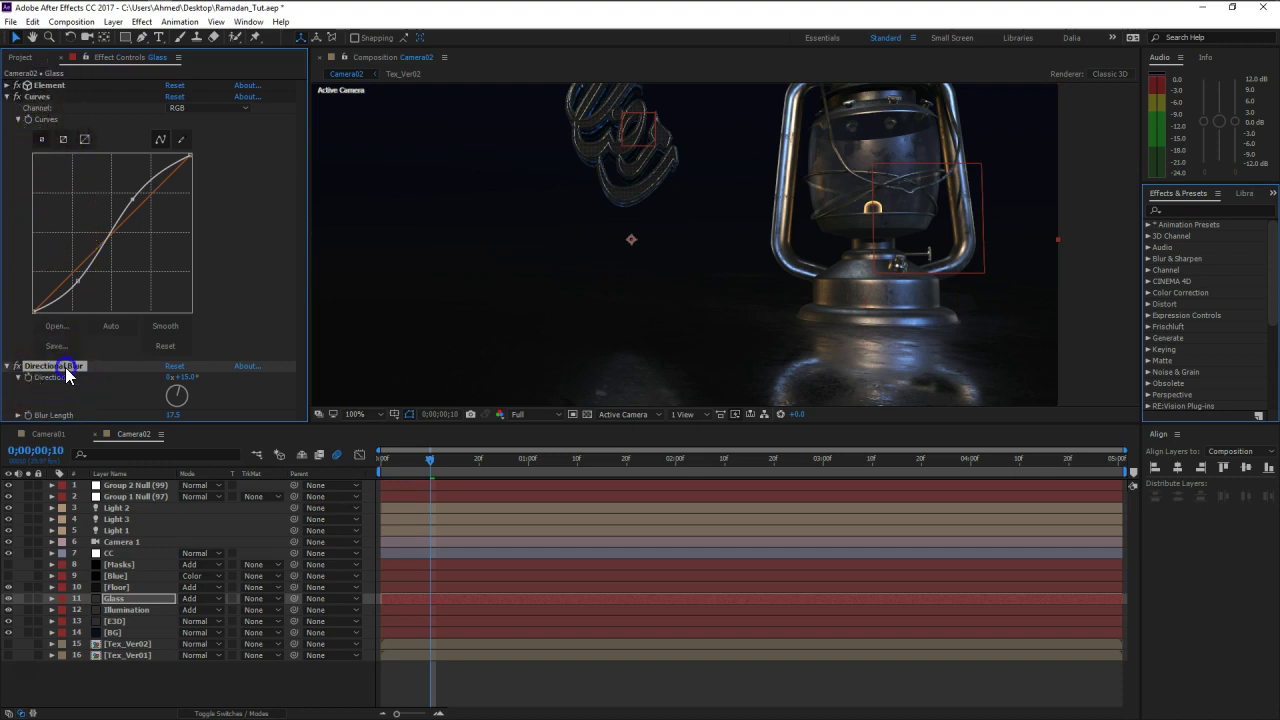
Step: Delete the Directional Blur effect from the Glass layer
key(Return)
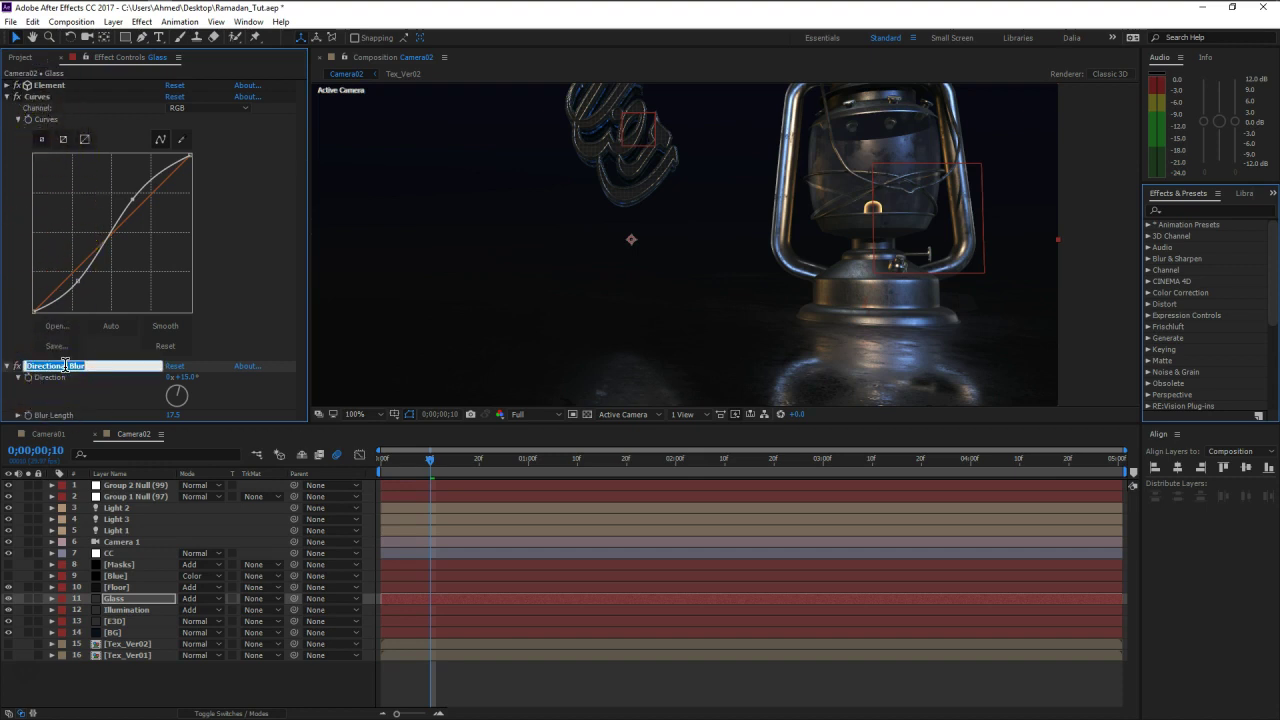
click(80, 398)
click(67, 366)
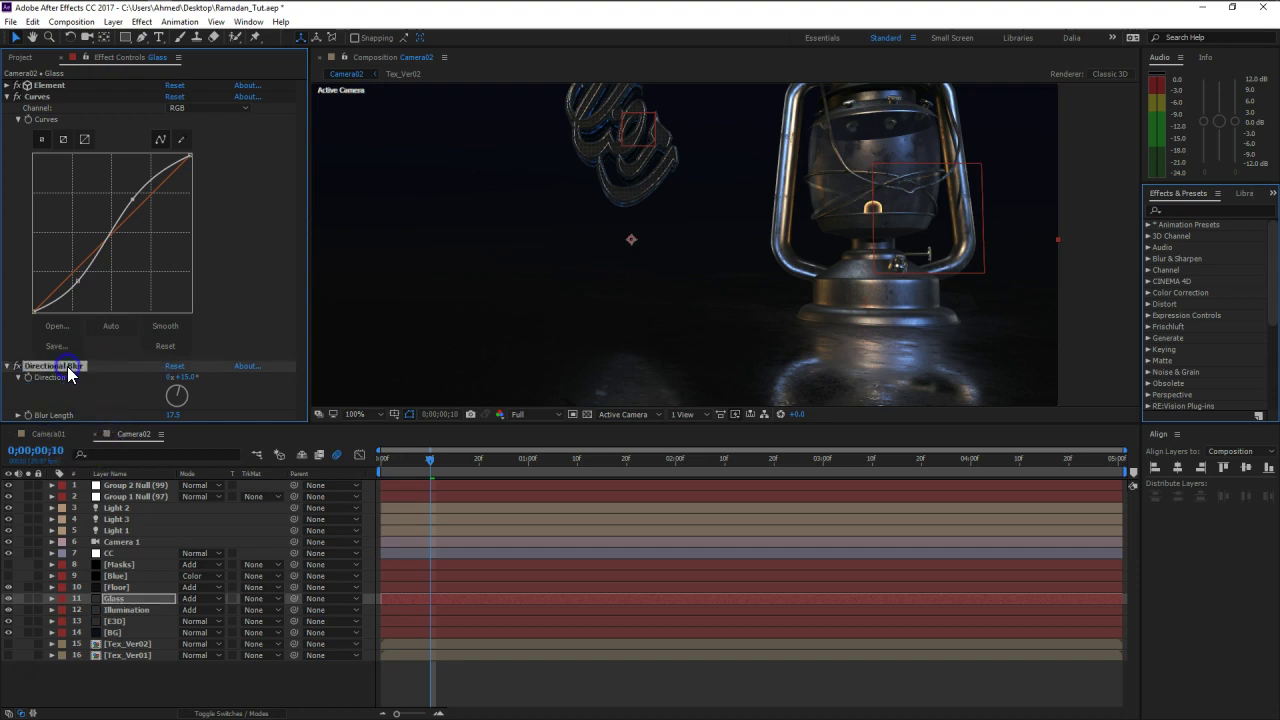
key(Delete)
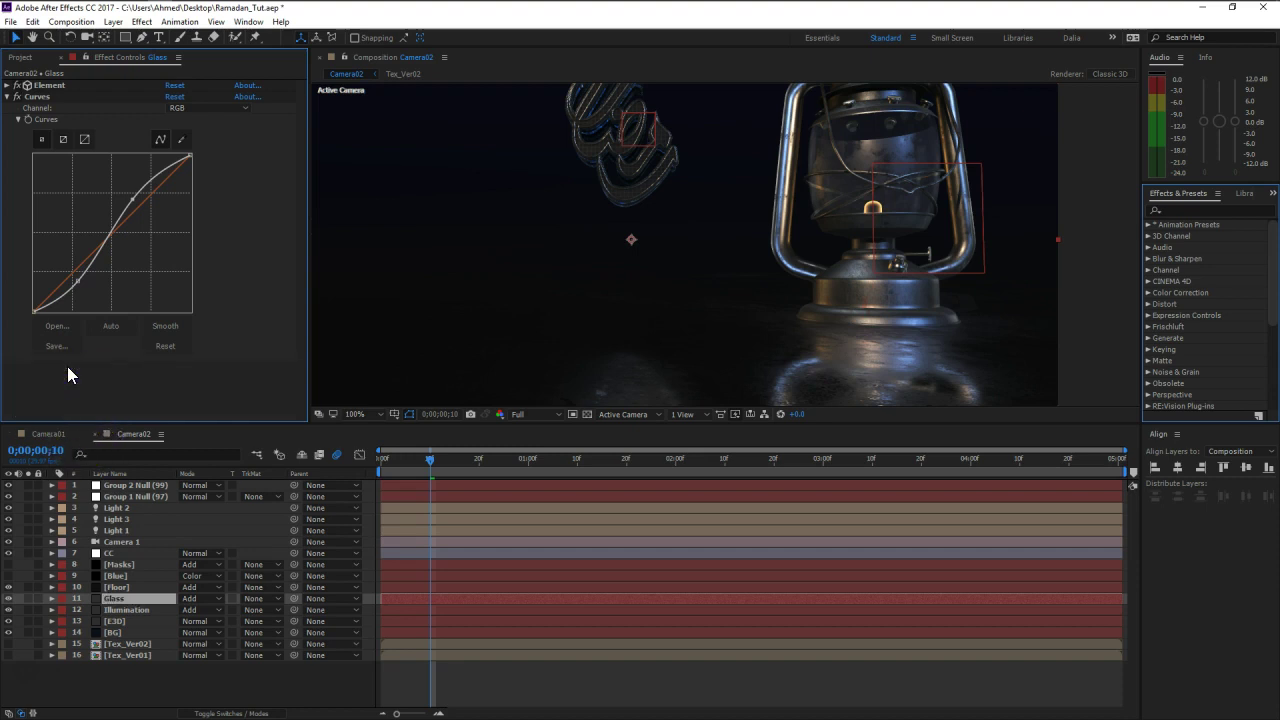
key(r)
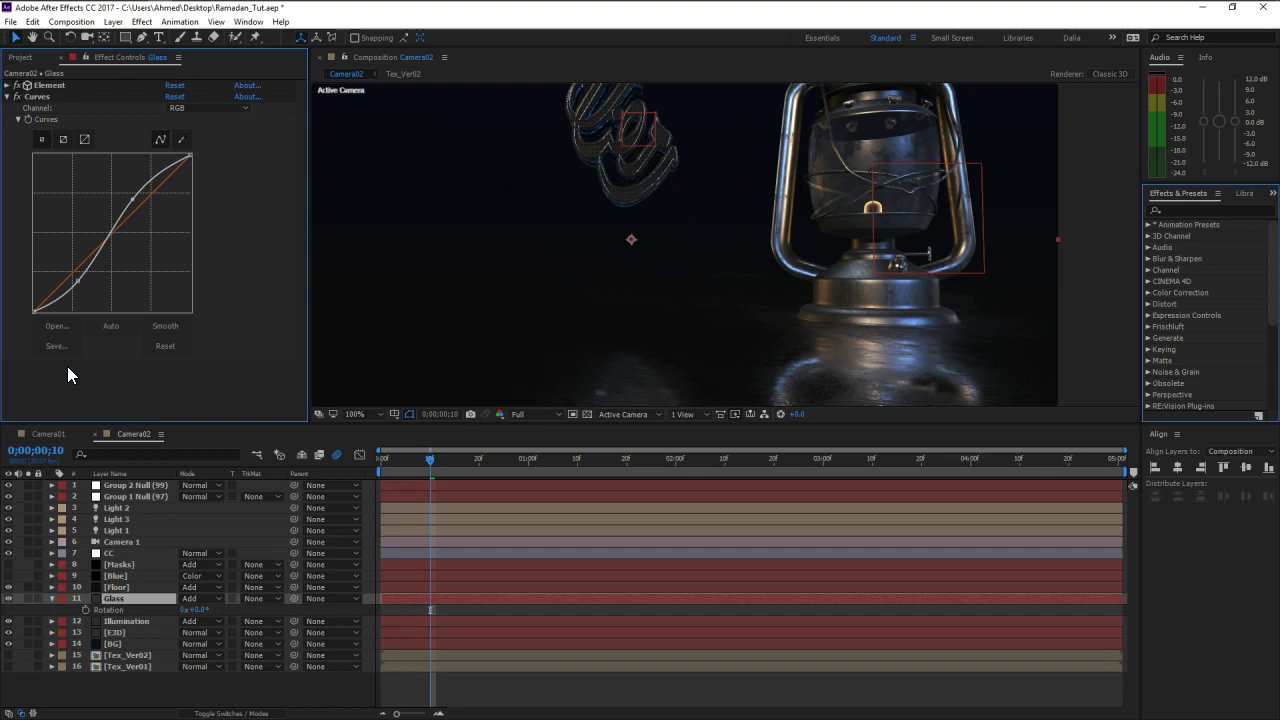
key(a)
key(space)
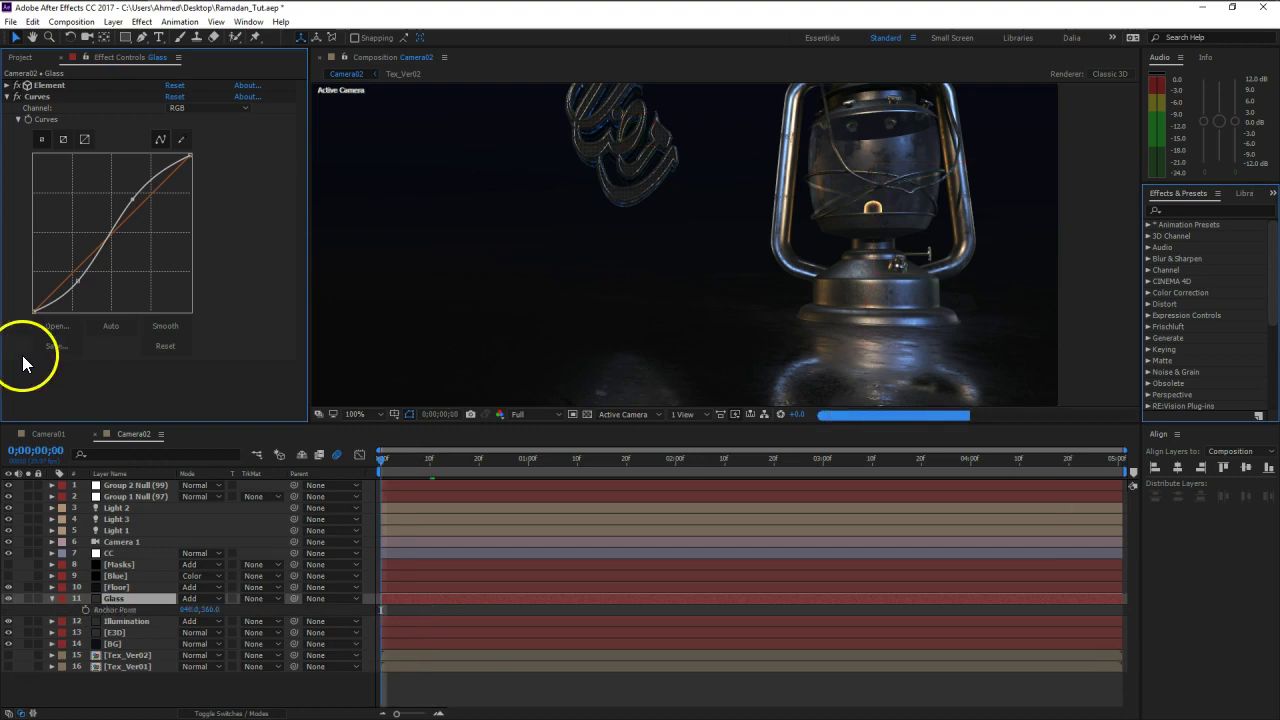
click(212, 701)
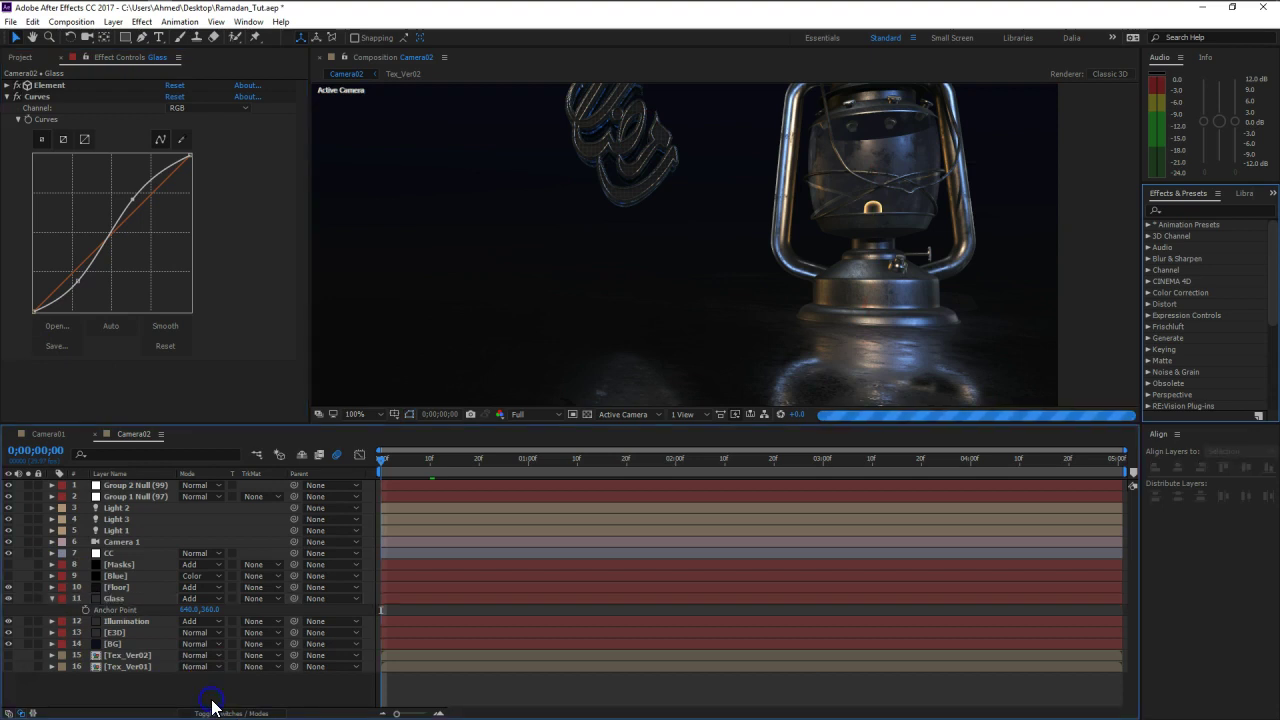
key(space)
key(ctrl+a)
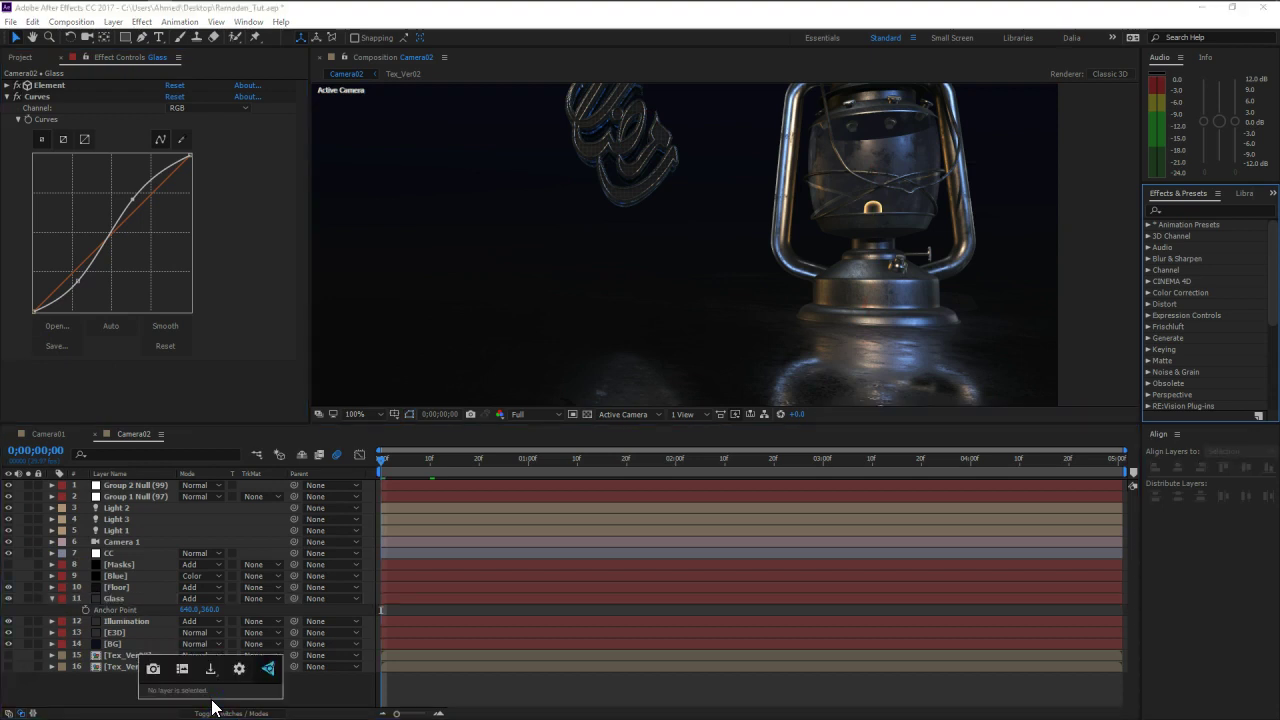
key(a)
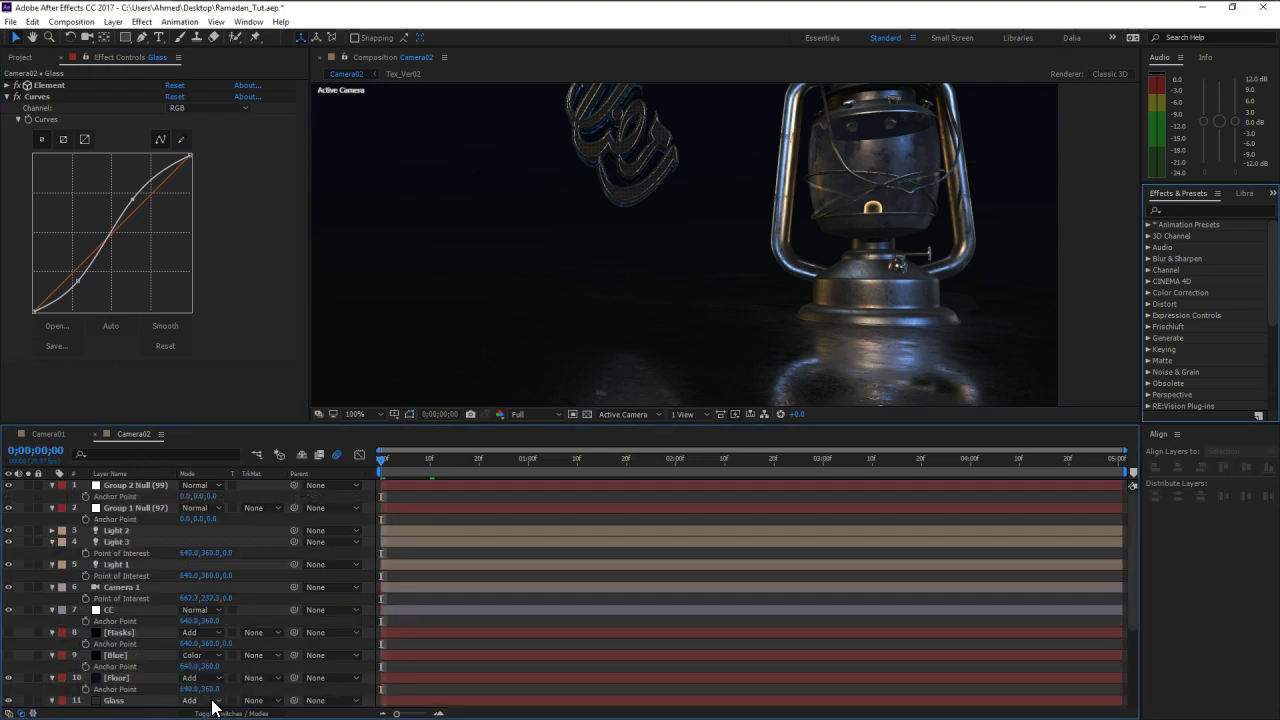
Step: Collapse the revealed Anchor Point and Point of Interest properties on all layers and clear the layer selection
click(51, 495)
click(49, 519)
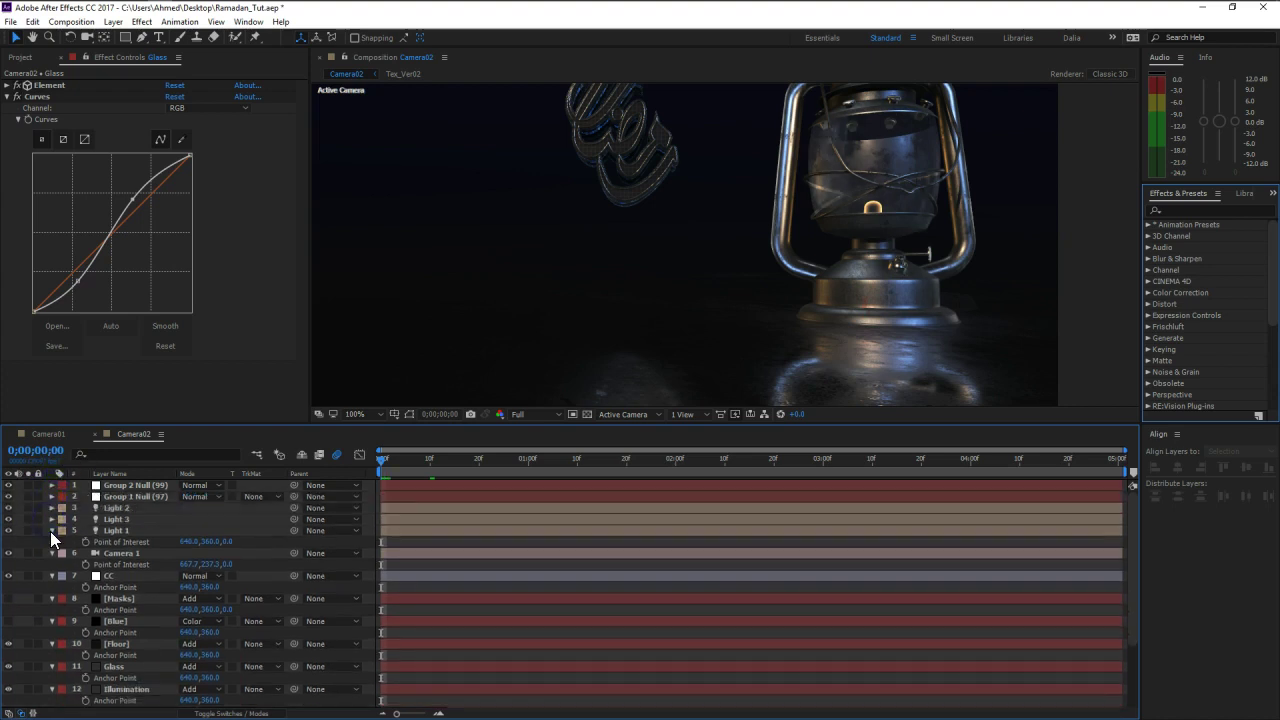
click(50, 531)
click(51, 542)
click(52, 554)
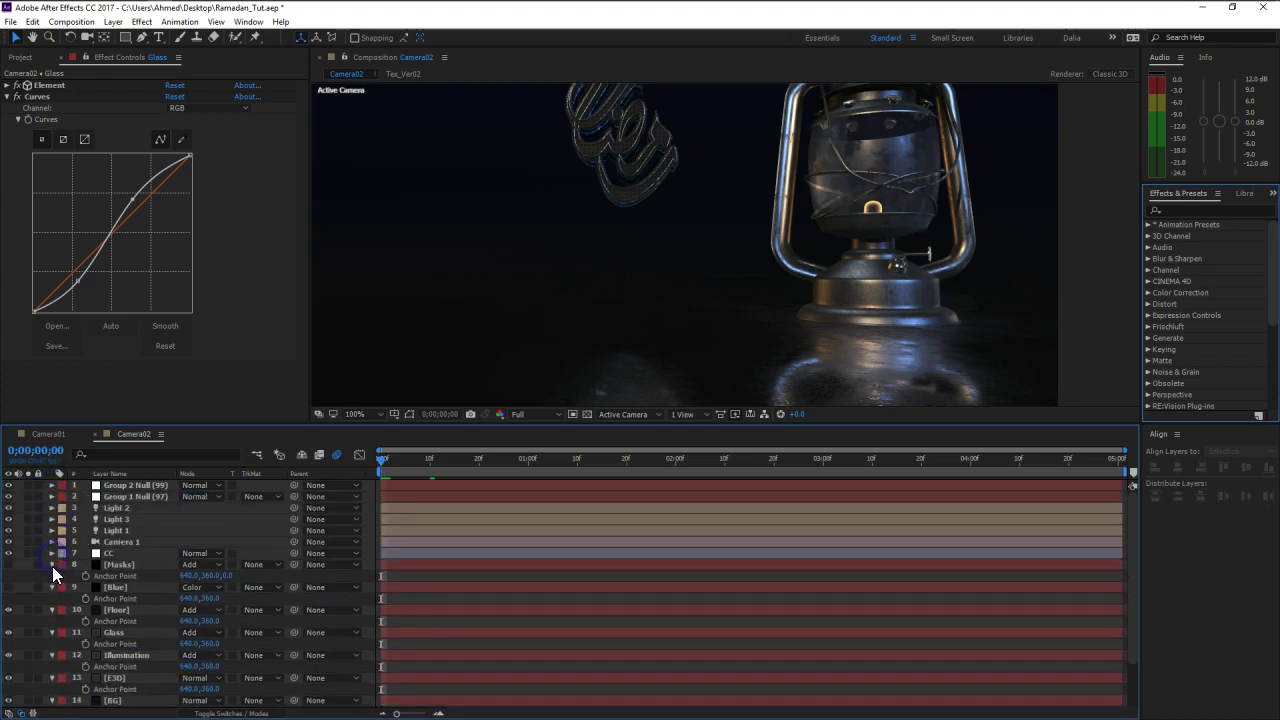
click(52, 567)
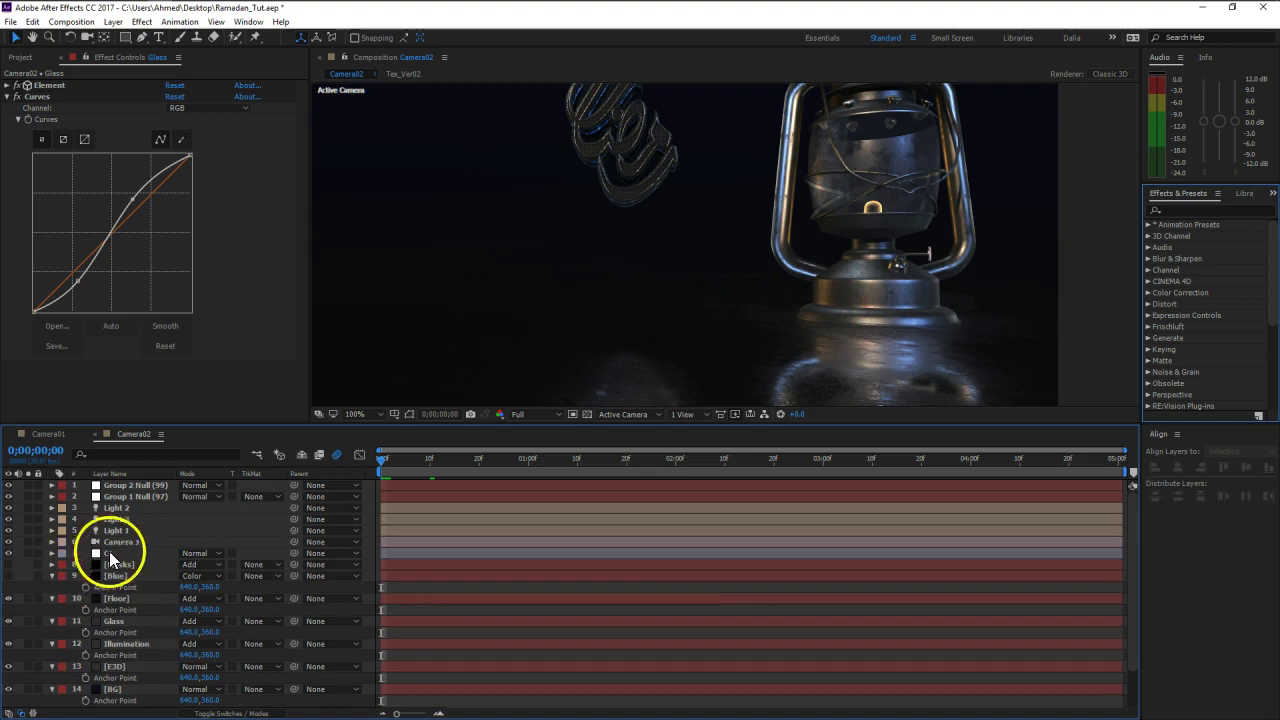
click(122, 544)
key(ctrl+a)
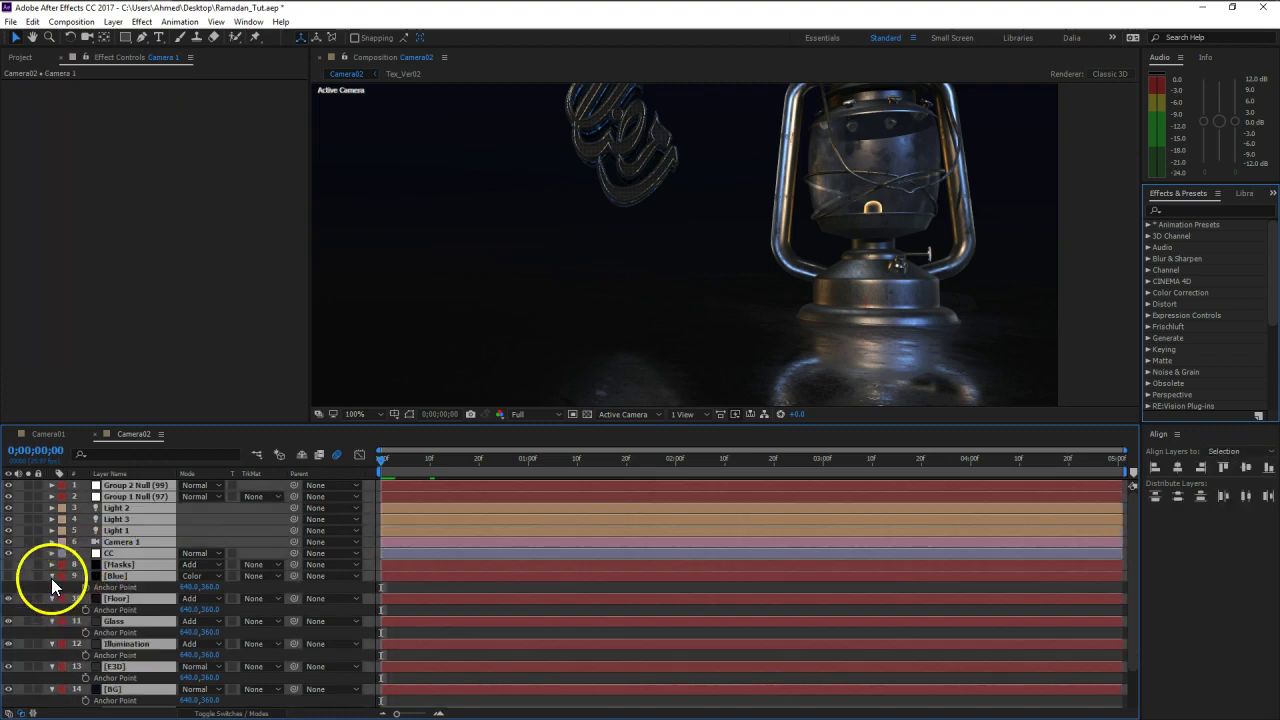
click(51, 578)
click(122, 688)
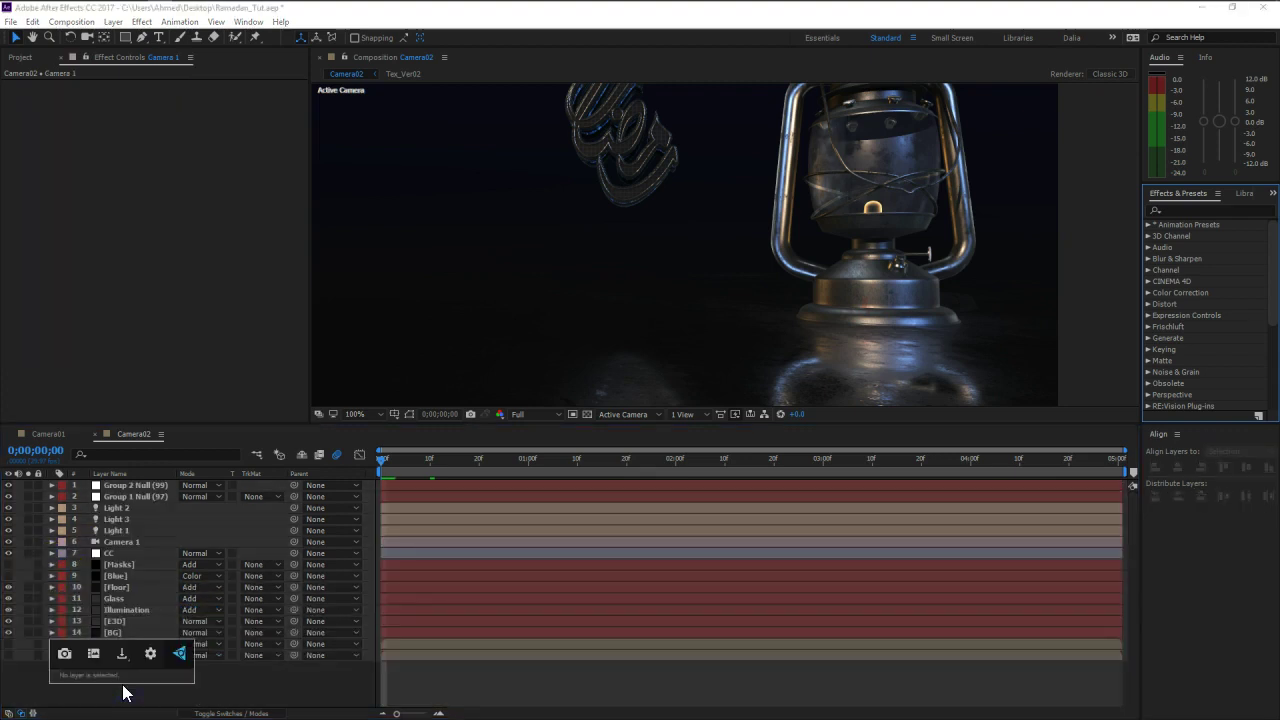
click(185, 692)
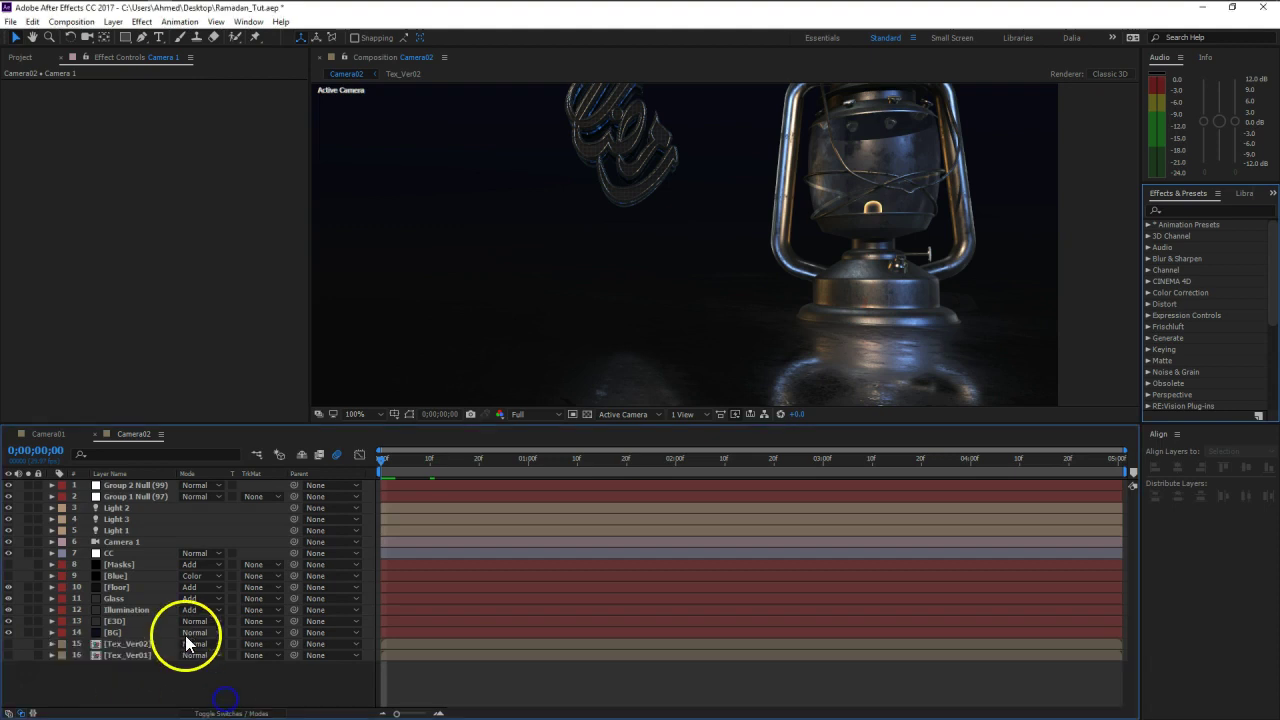
Step: Apply the CC Radial Fast Blur effect to the Glass layer and set its Zoom to Brightest
click(130, 600)
key(ctrl+space)
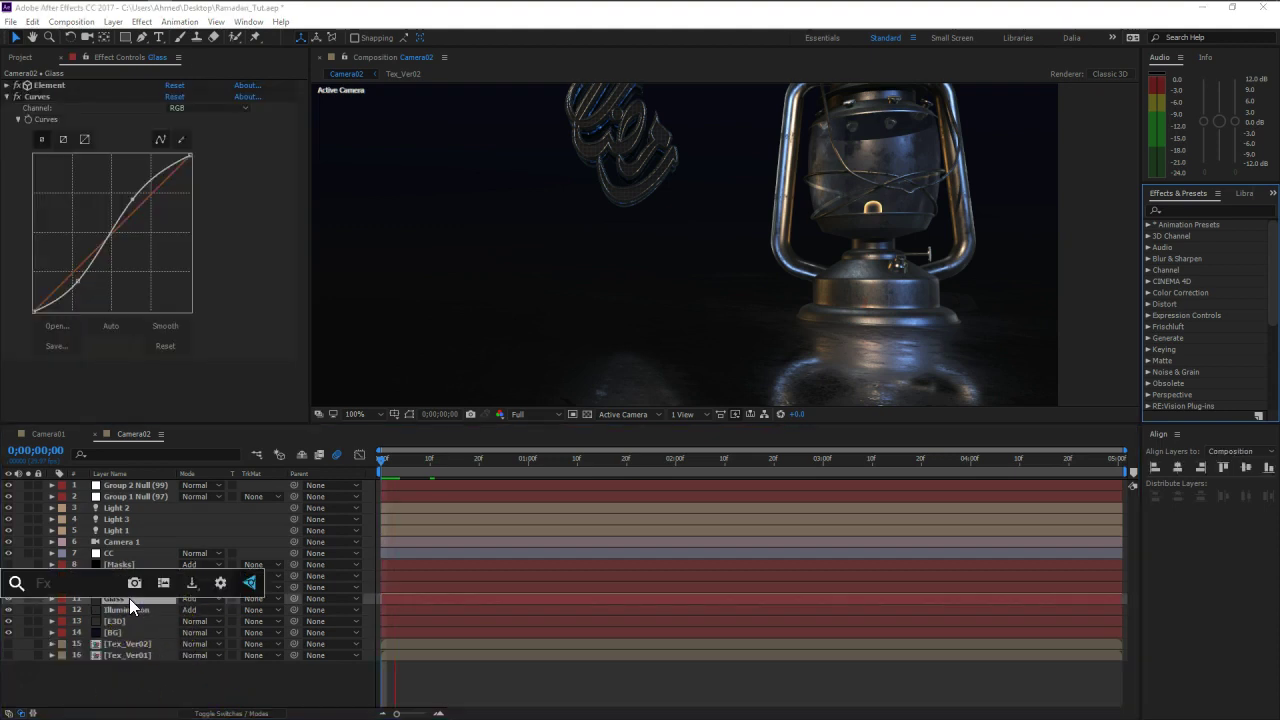
text(rad)
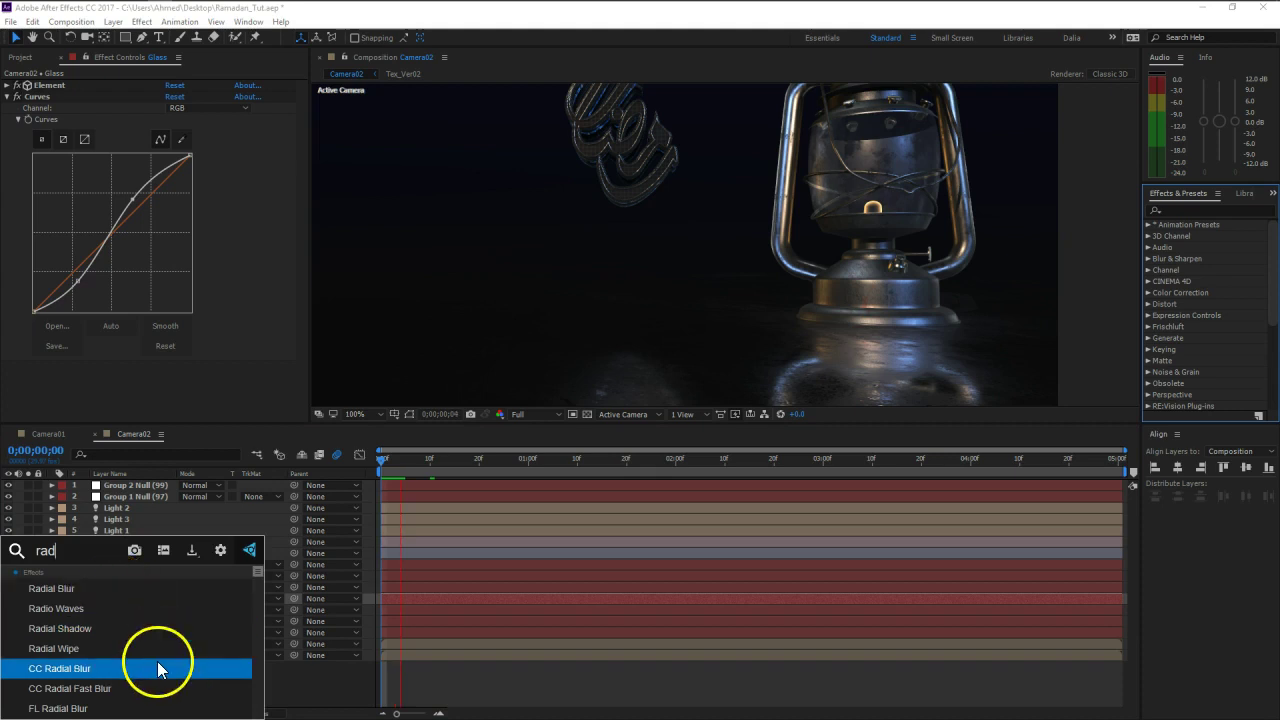
scroll(157, 647, down, 1)
scroll(157, 647, up, 1)
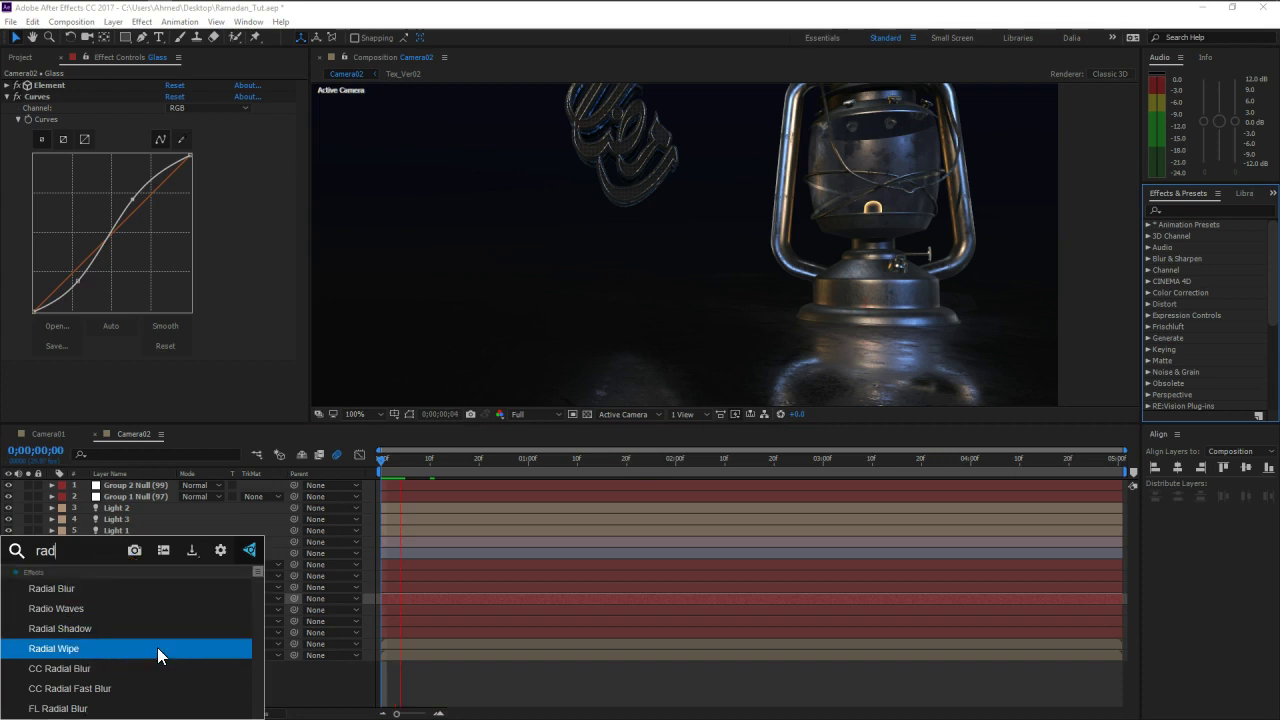
click(157, 647)
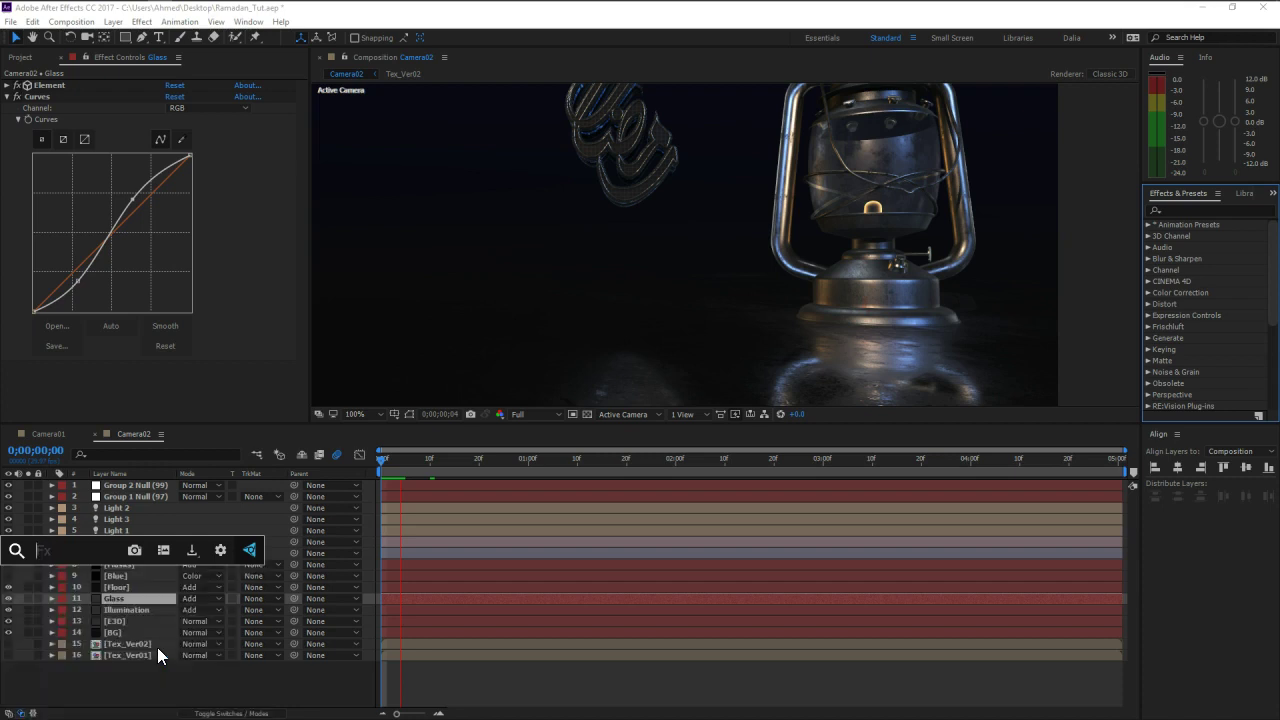
text(radial)
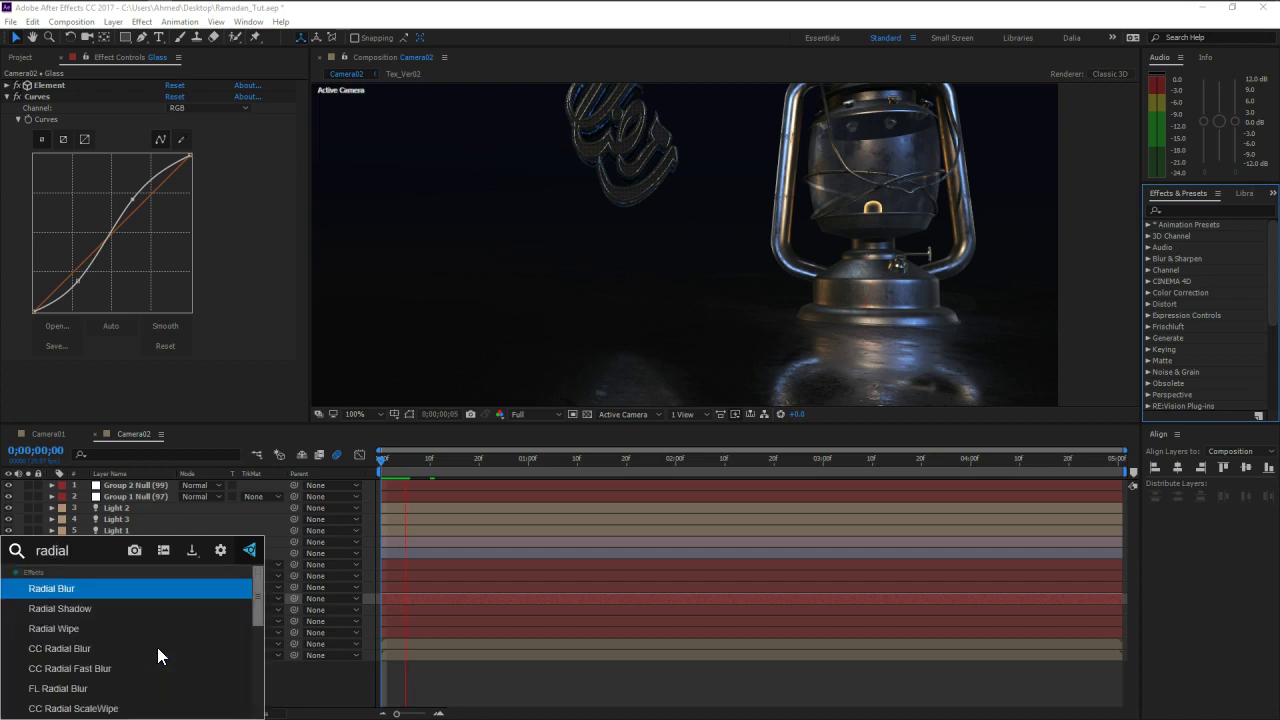
text( f)
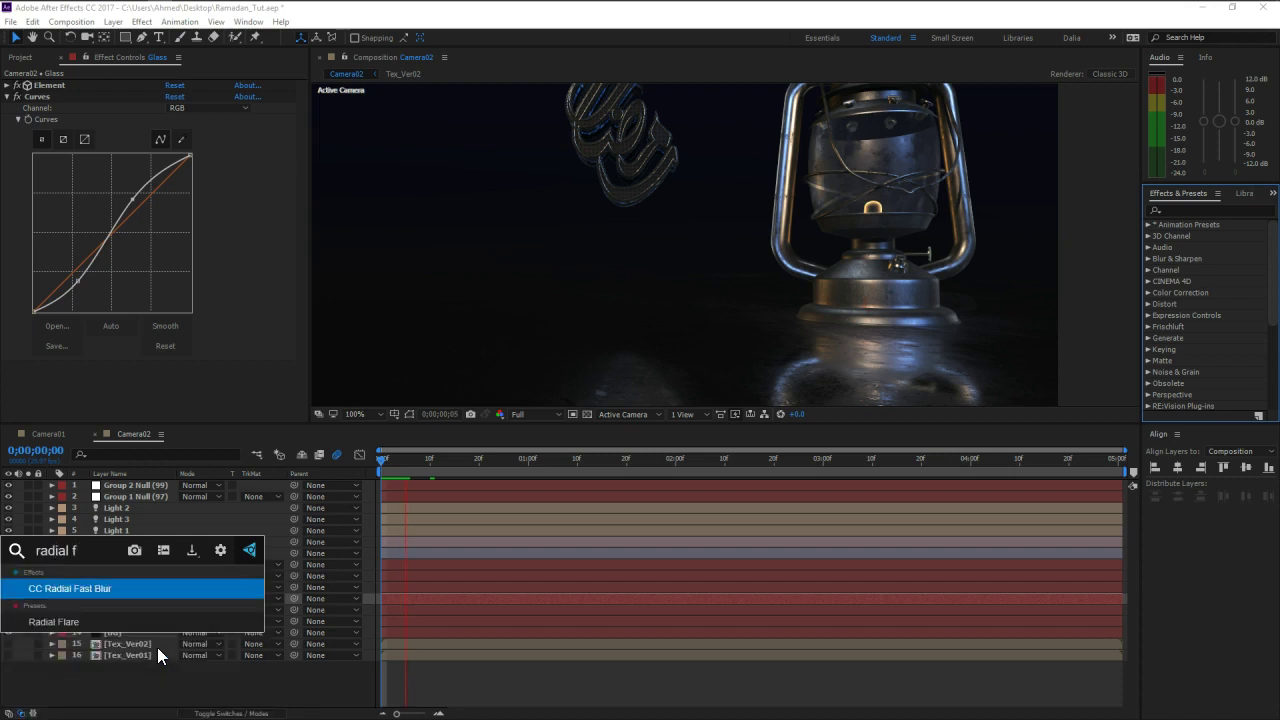
click(119, 591)
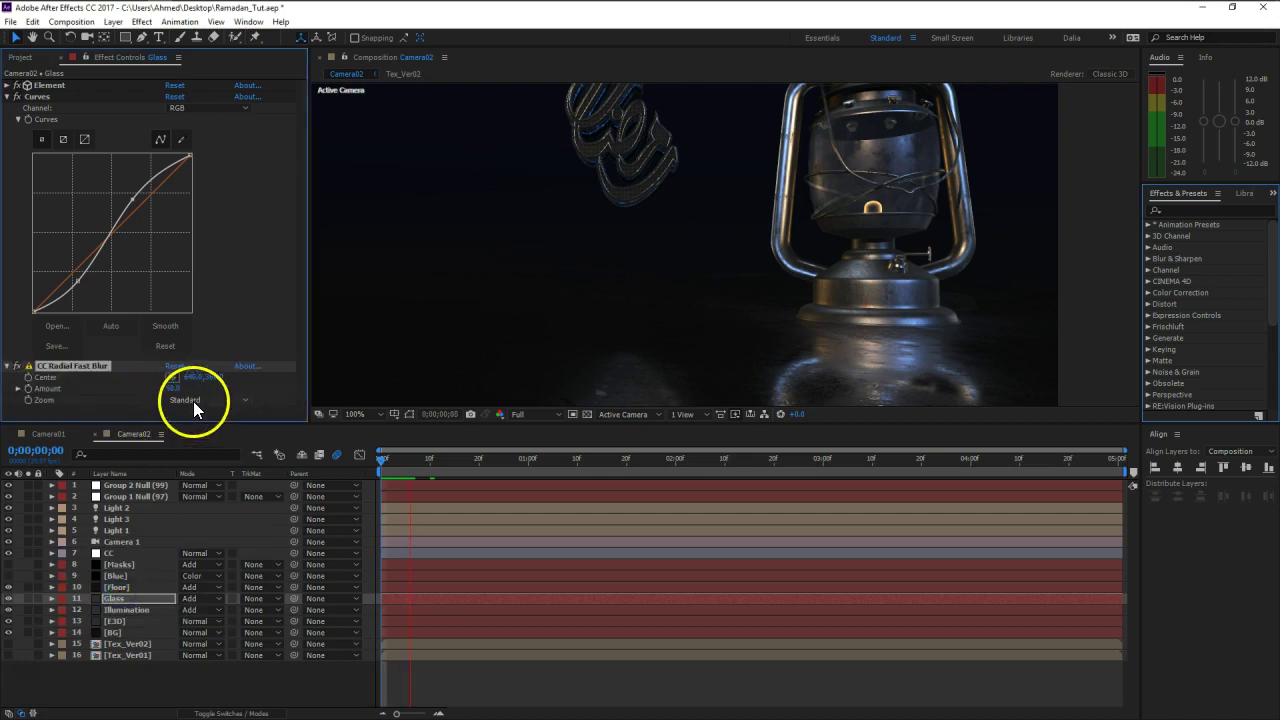
click(193, 401)
click(205, 429)
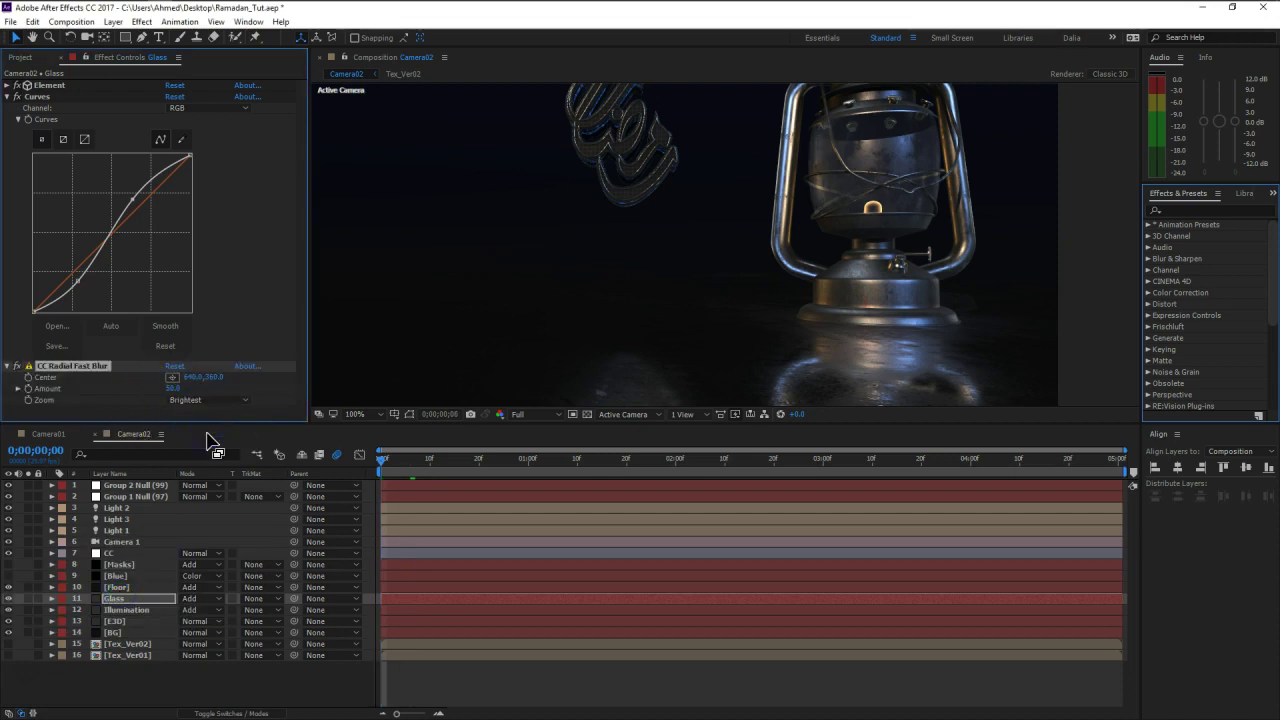
Step: Try Amount values of 100 and 18 for the CC Radial Fast Blur on the Glass layer
drag(173, 389, 190, 390)
text(100)
click(290, 388)
key(ctrl+z)
drag(241, 385, 239, 385)
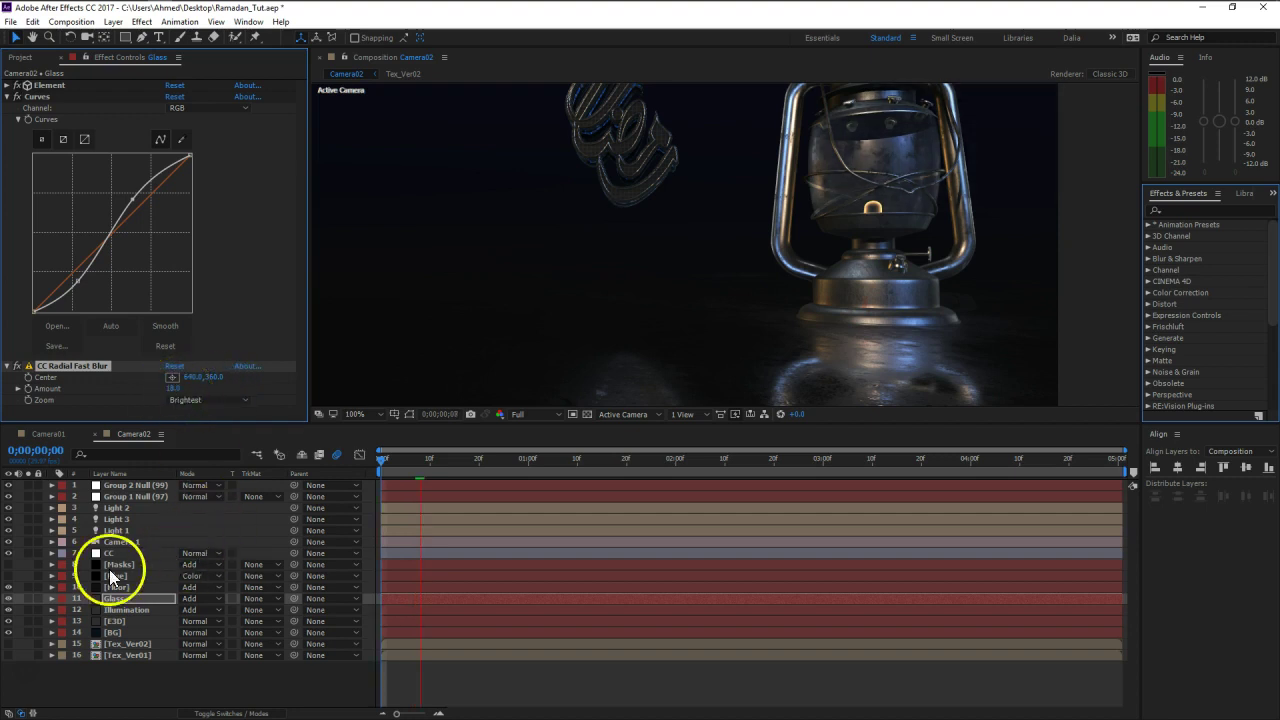
Step: Solo the Glass layer and set its CC Radial Fast Blur Amount to 73
click(29, 598)
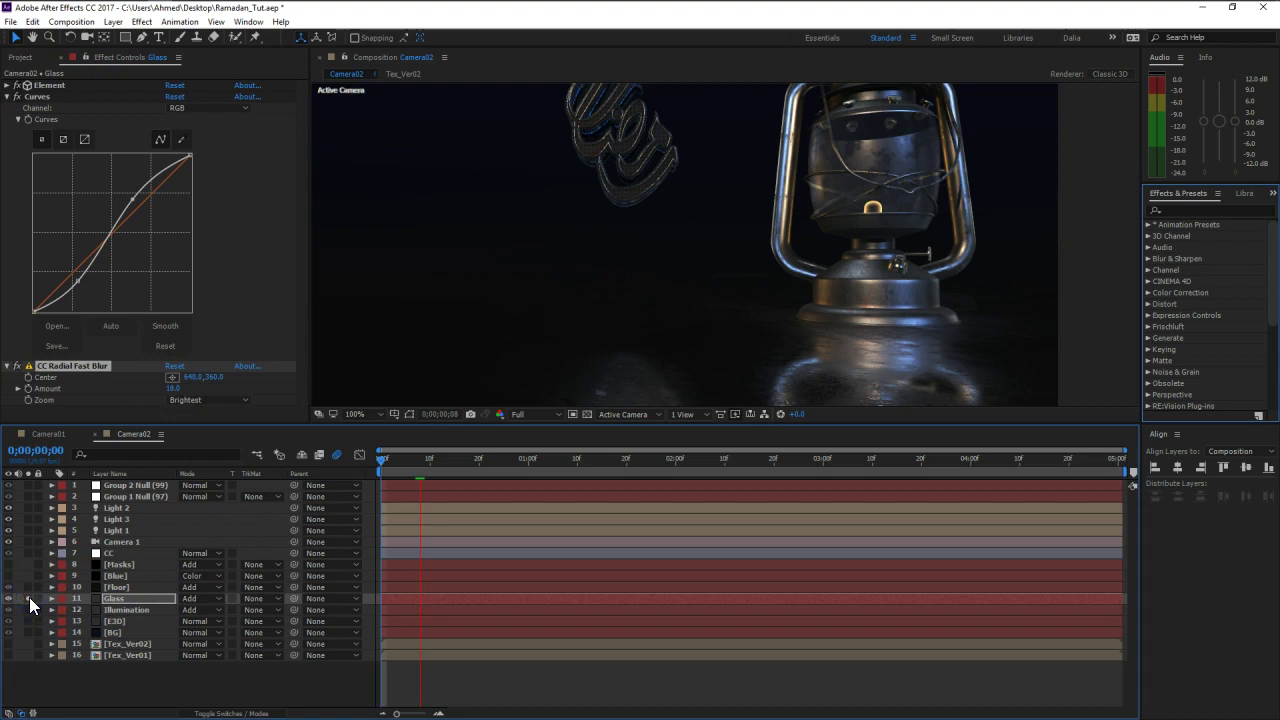
click(89, 617)
click(116, 597)
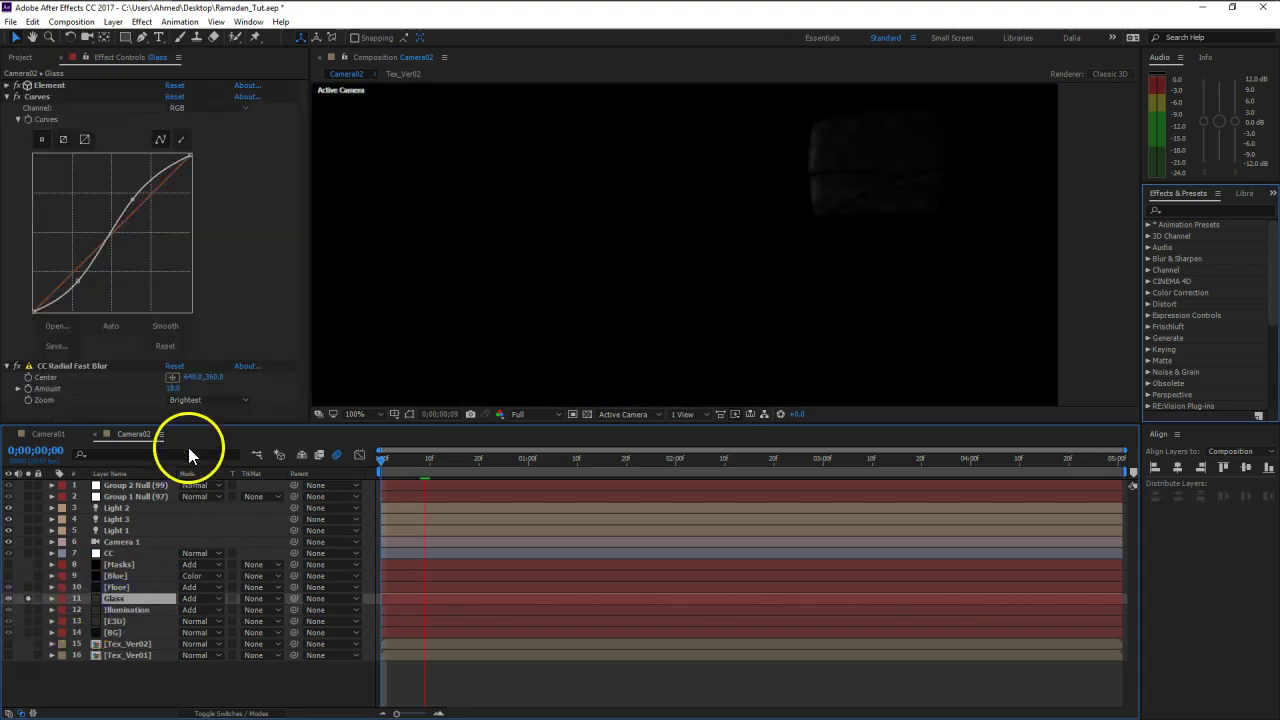
click(178, 389)
drag(182, 389, 209, 393)
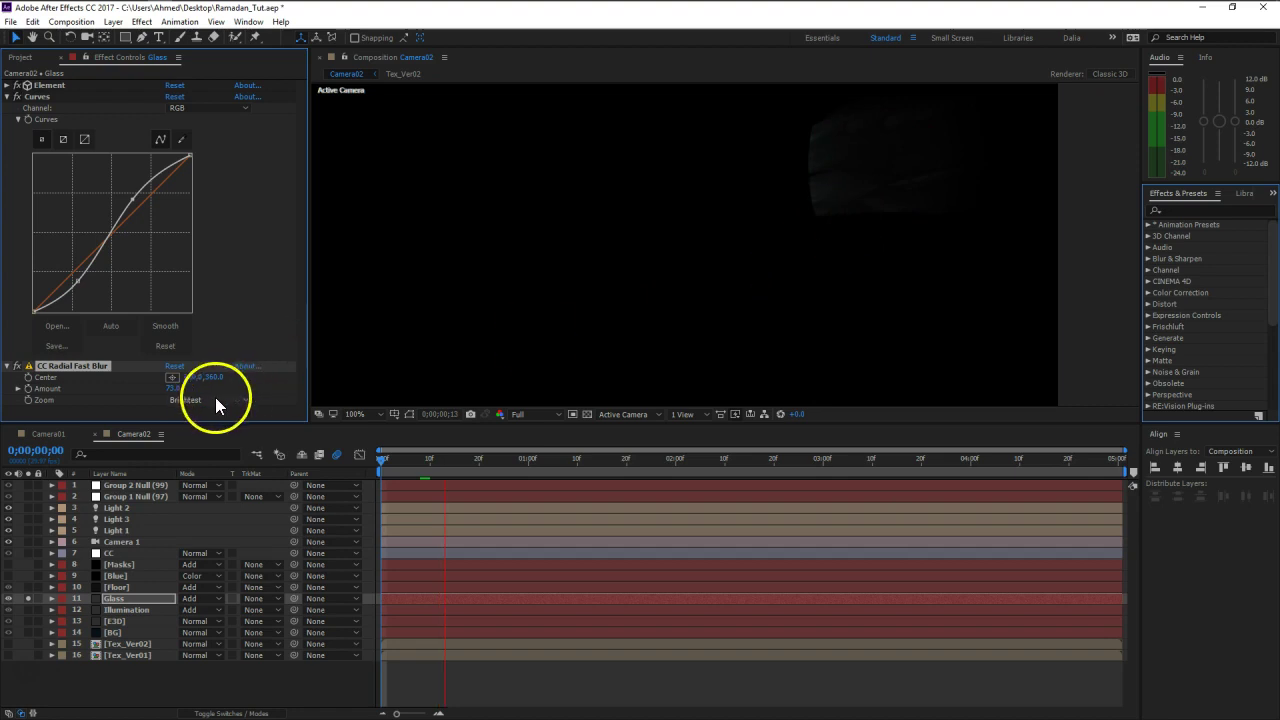
Step: Place the radial blur's Center on the lantern glass at about 979, 257 and turn off the Glass layer's solo
click(174, 377)
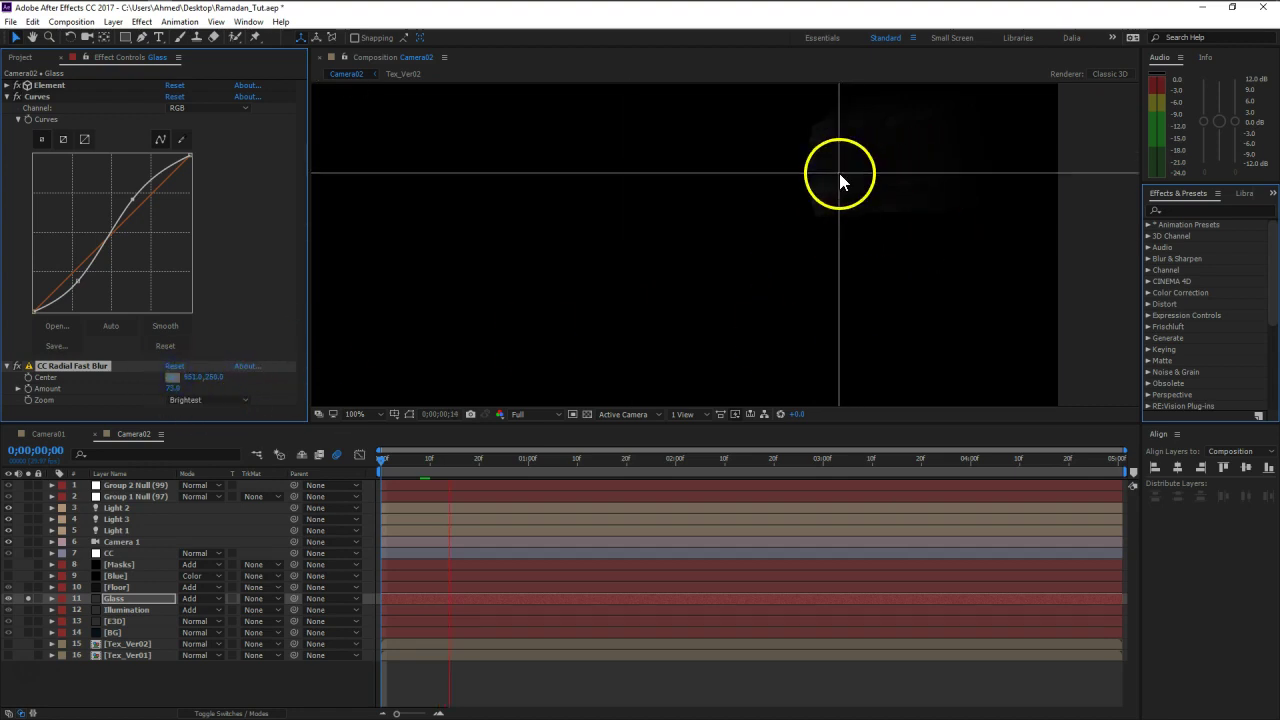
drag(851, 177, 857, 169)
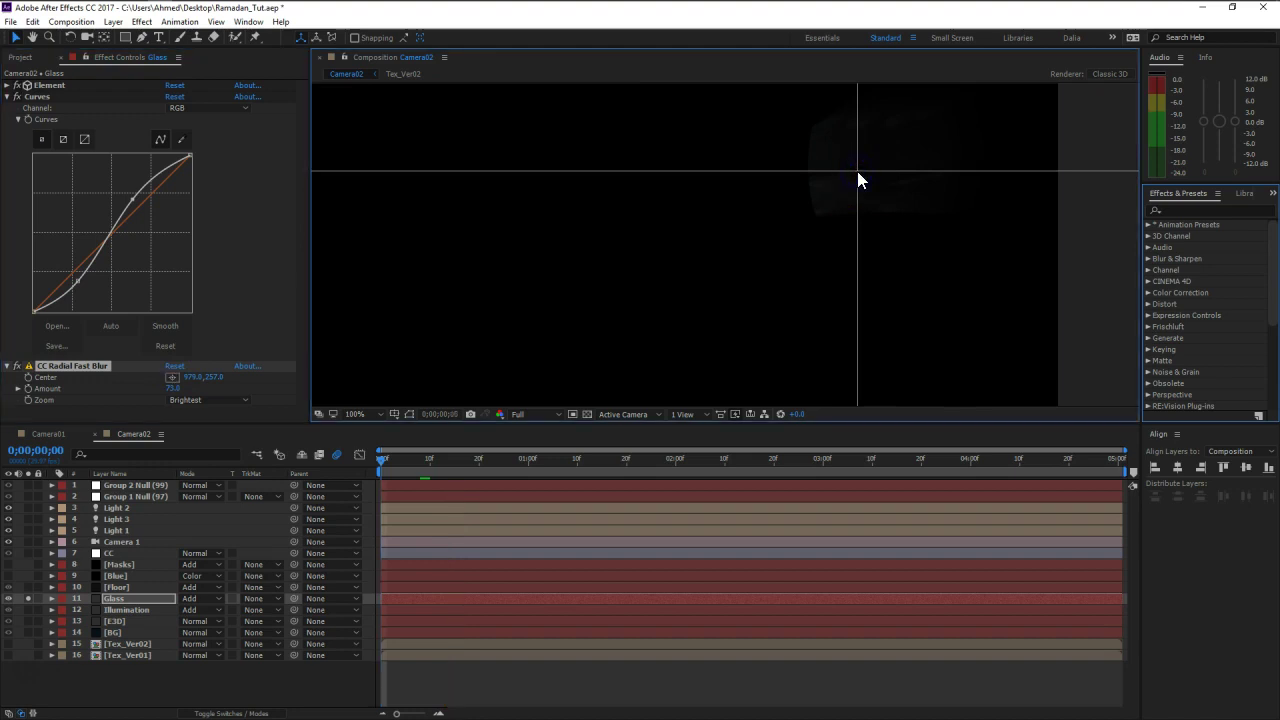
click(573, 477)
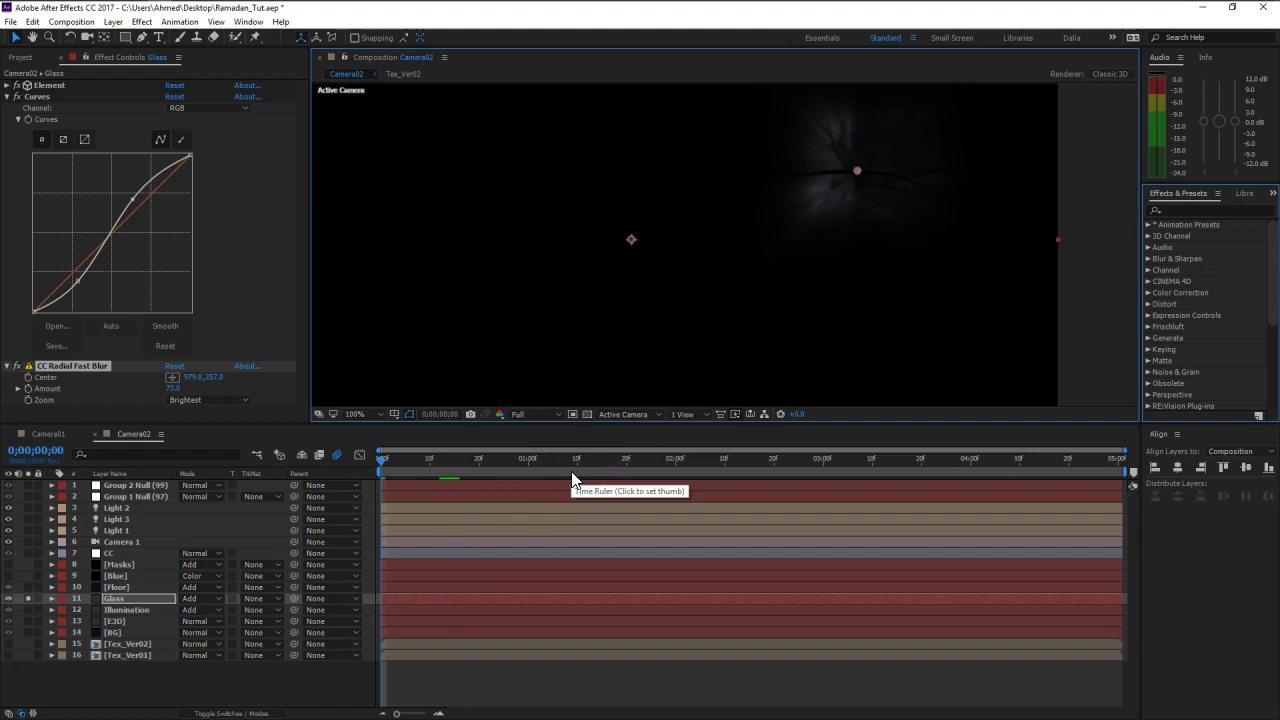
click(28, 598)
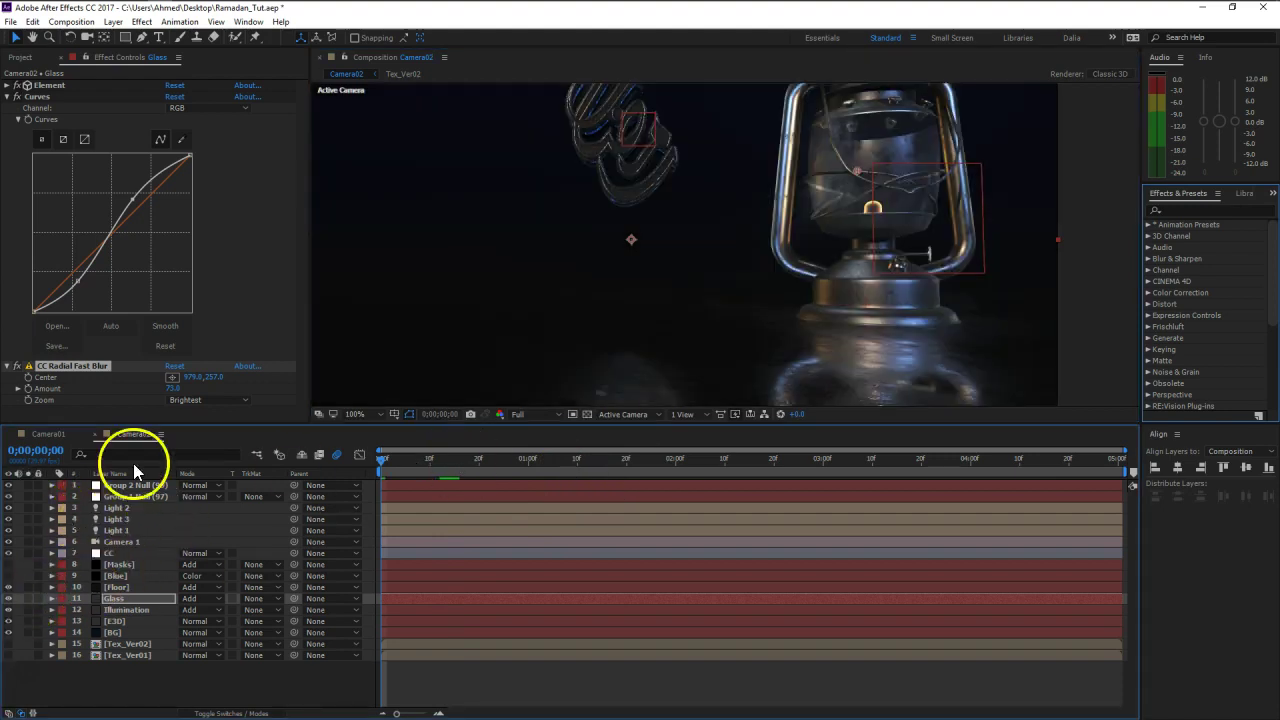
Step: Set the radial blur's Amount to 95 and move its Center onto the lantern flame at about 1002, 312
drag(172, 388, 201, 394)
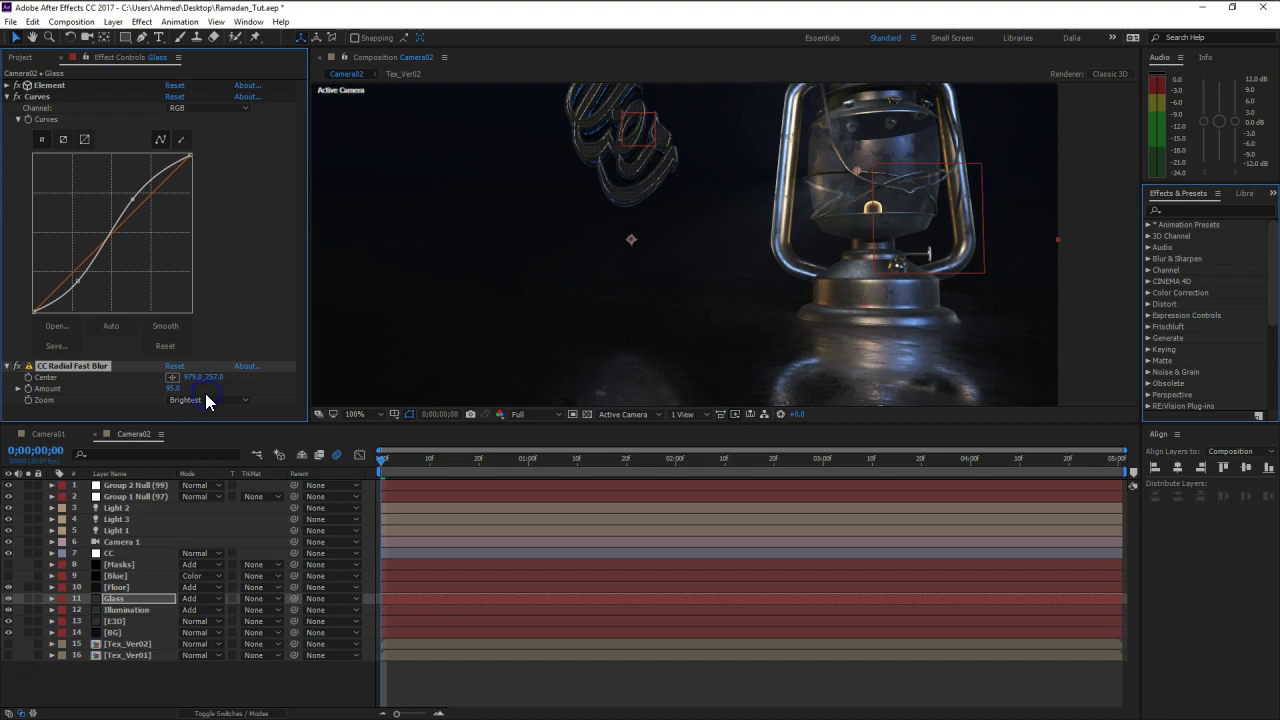
scroll(744, 293, down, 1)
scroll(801, 245, up, 1)
drag(916, 235, 825, 222)
key(v)
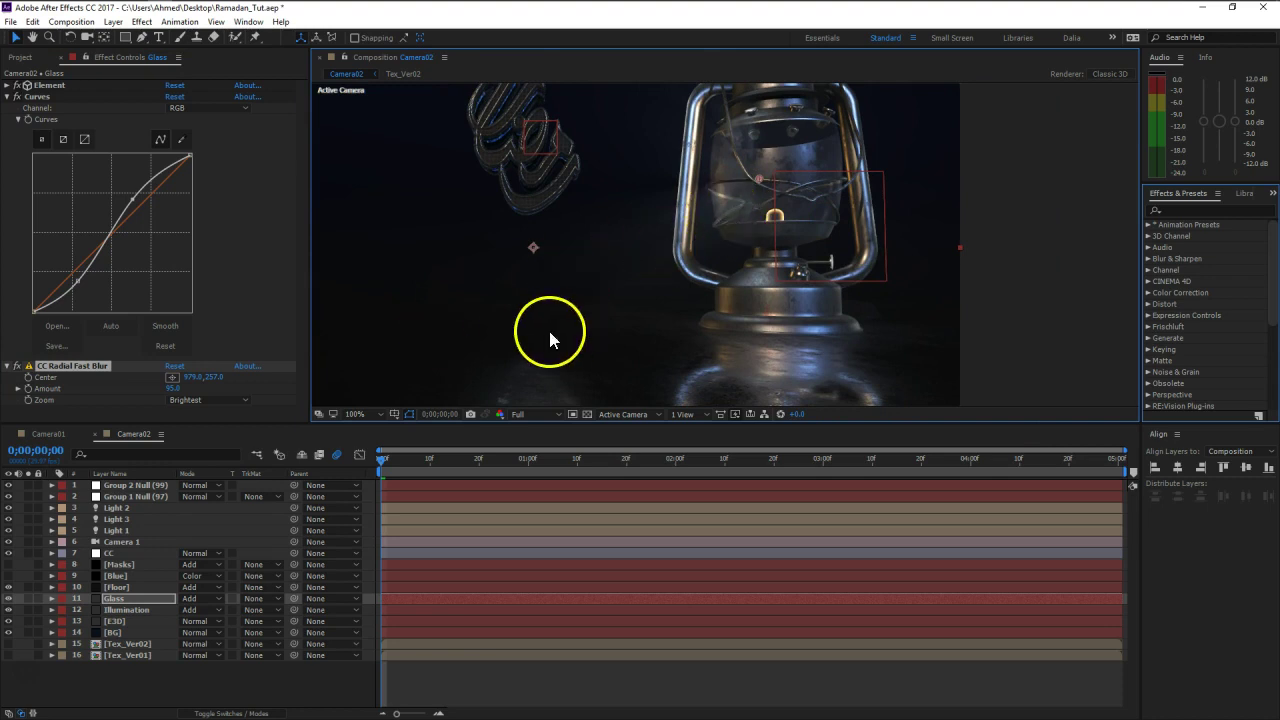
drag(767, 176, 776, 218)
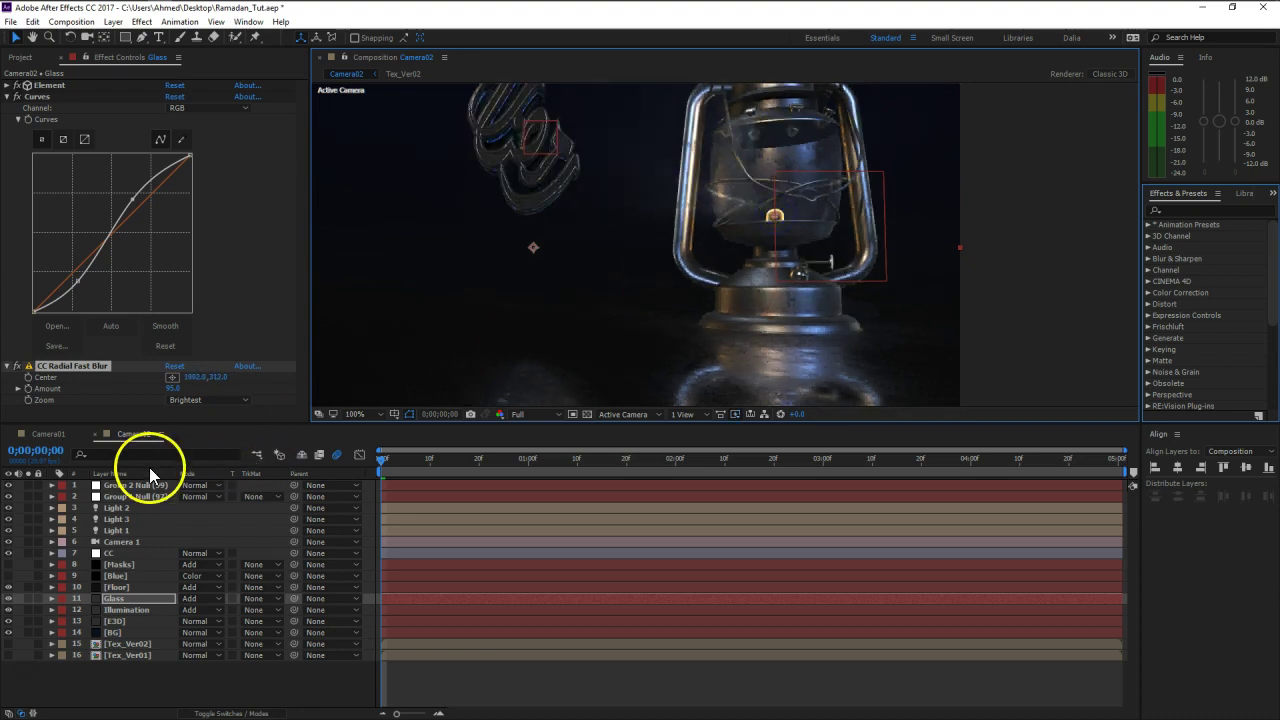
Step: Duplicate the CC Radial Fast Blur on the Glass layer and set the copy's Amount to 93
key(ctrl+d)
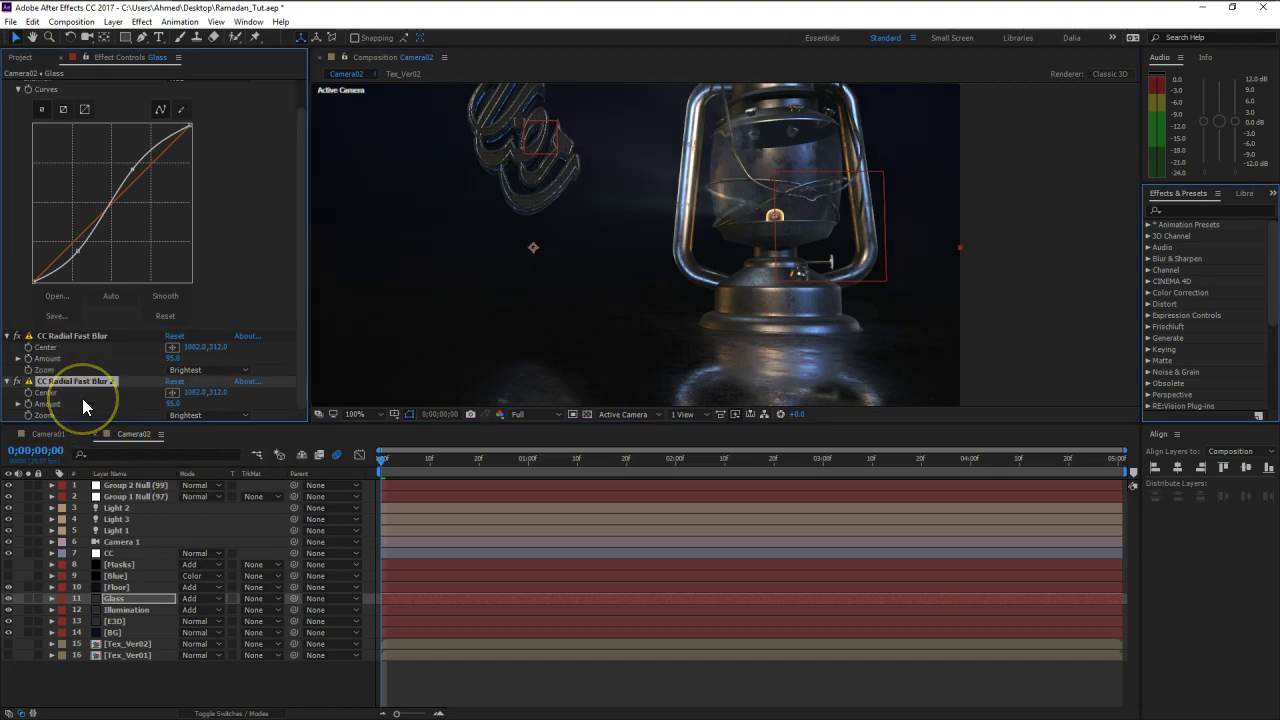
scroll(904, 250, down, 1)
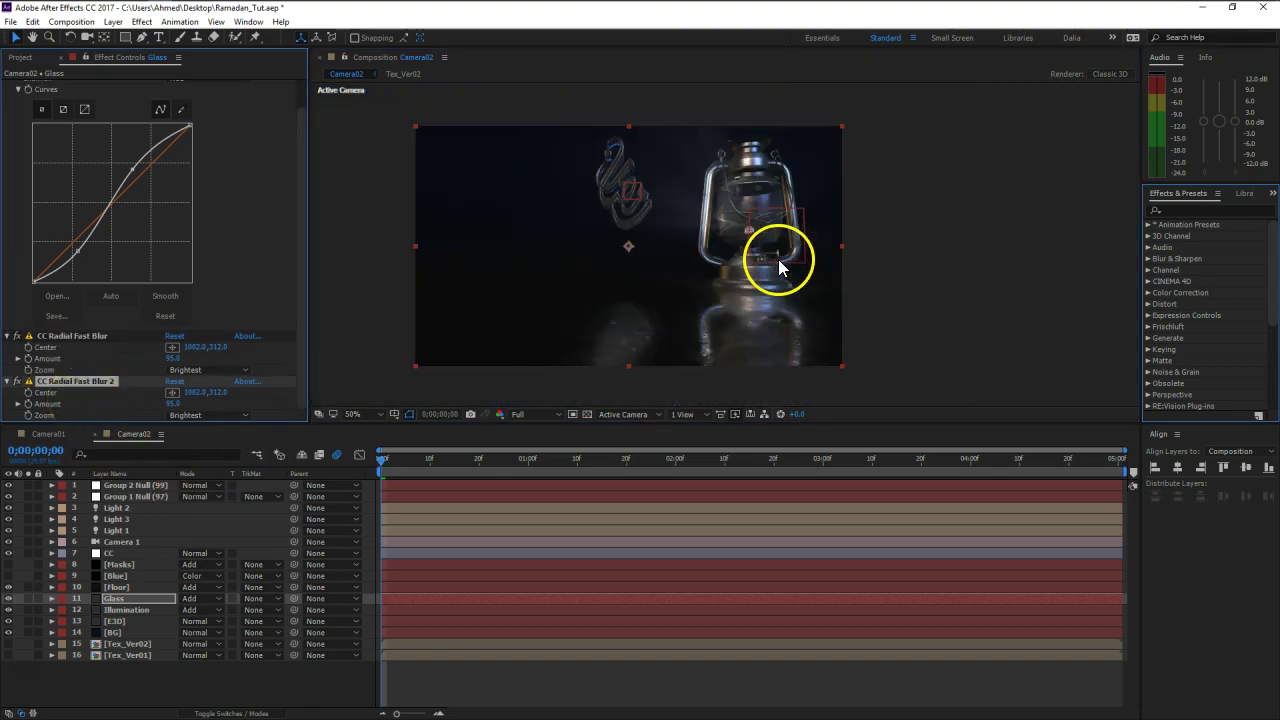
key(period)
key(period)
drag(176, 407, 201, 391)
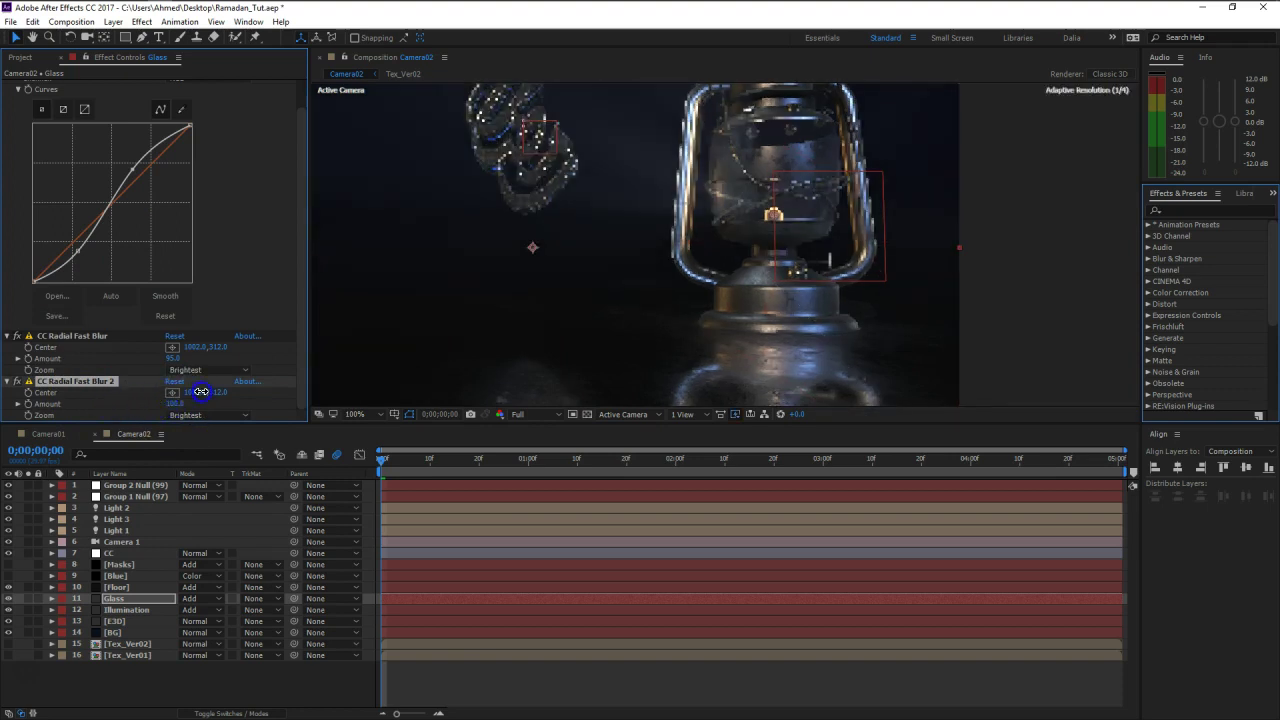
click(662, 250)
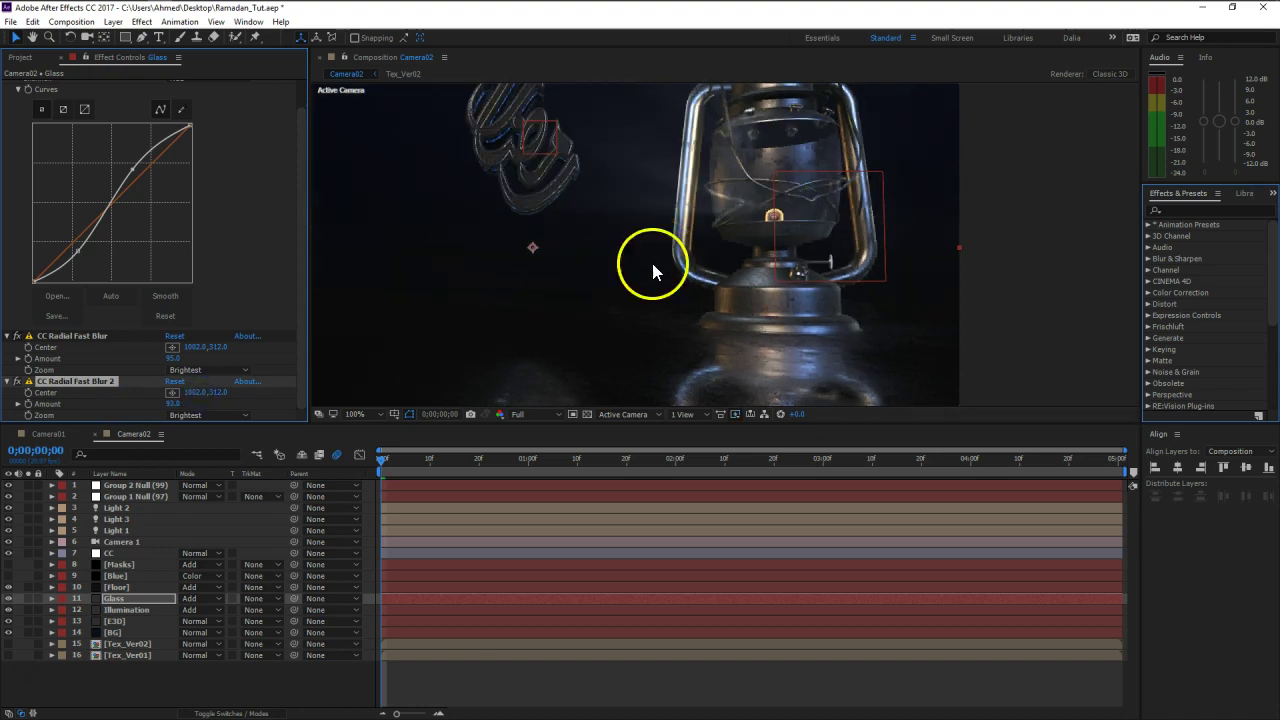
Step: Apply the Glow effect to the Illumination layer
click(145, 609)
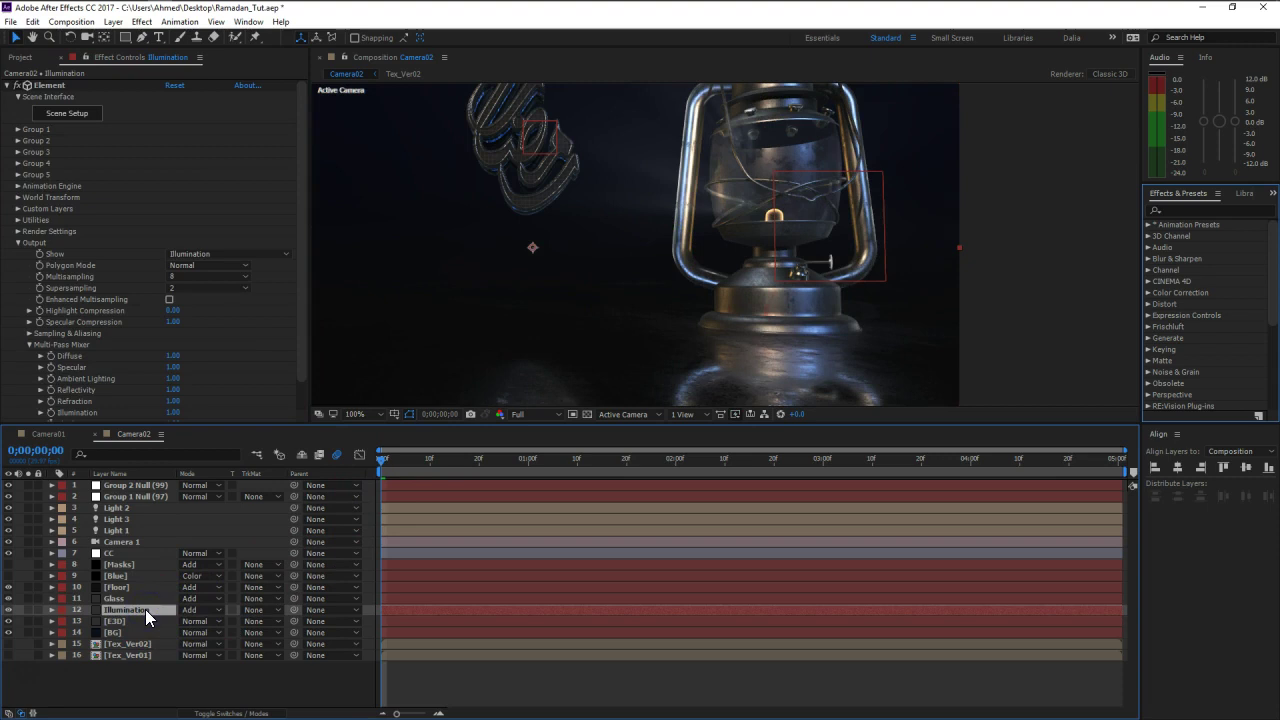
key(ctrl+space)
text(glo)
click(137, 587)
click(245, 359)
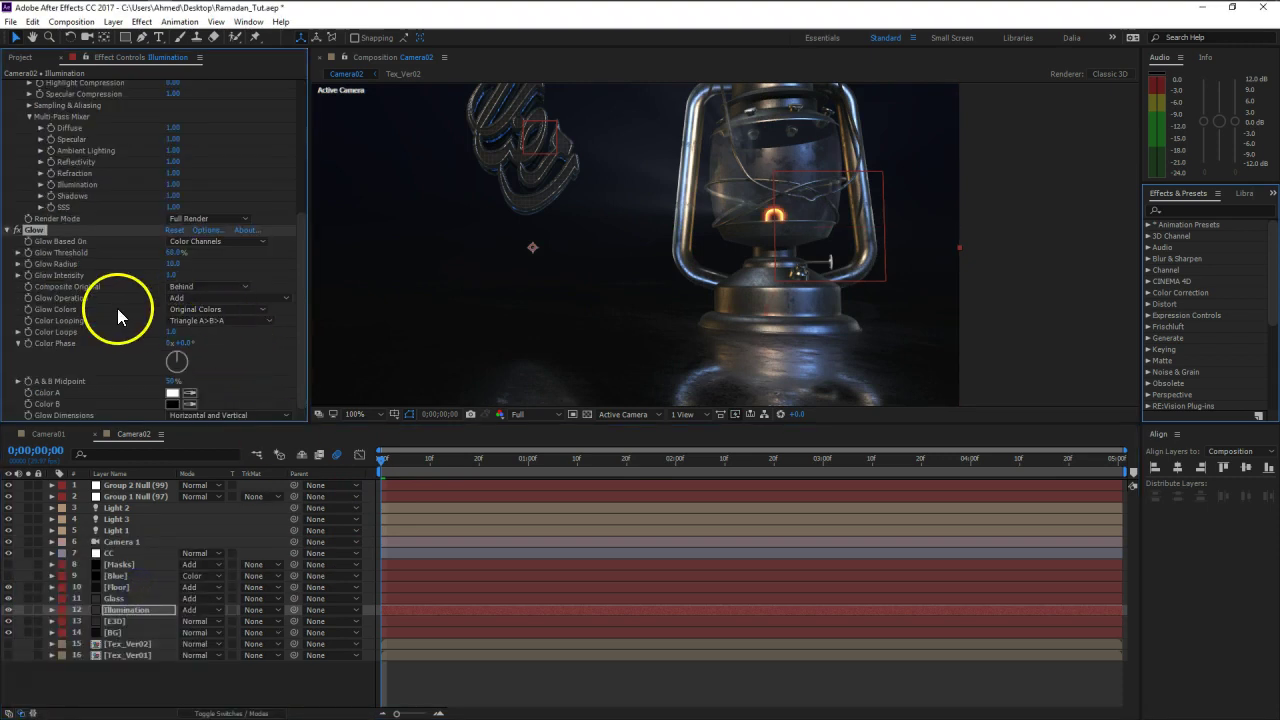
Step: Set the Illumination layer's Glow Threshold to 1.2%, Glow Intensity to 0.2 and Glow Radius to 34
drag(172, 252, 89, 263)
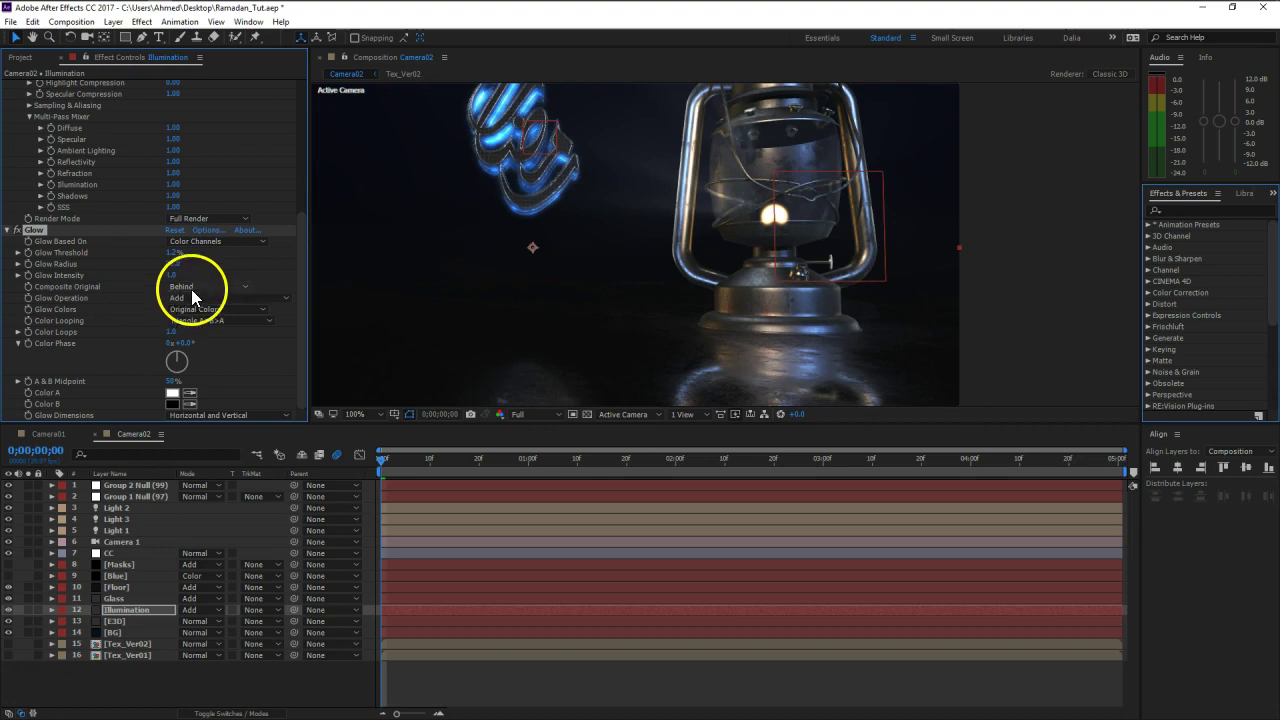
click(173, 270)
text(.2)
key(Return)
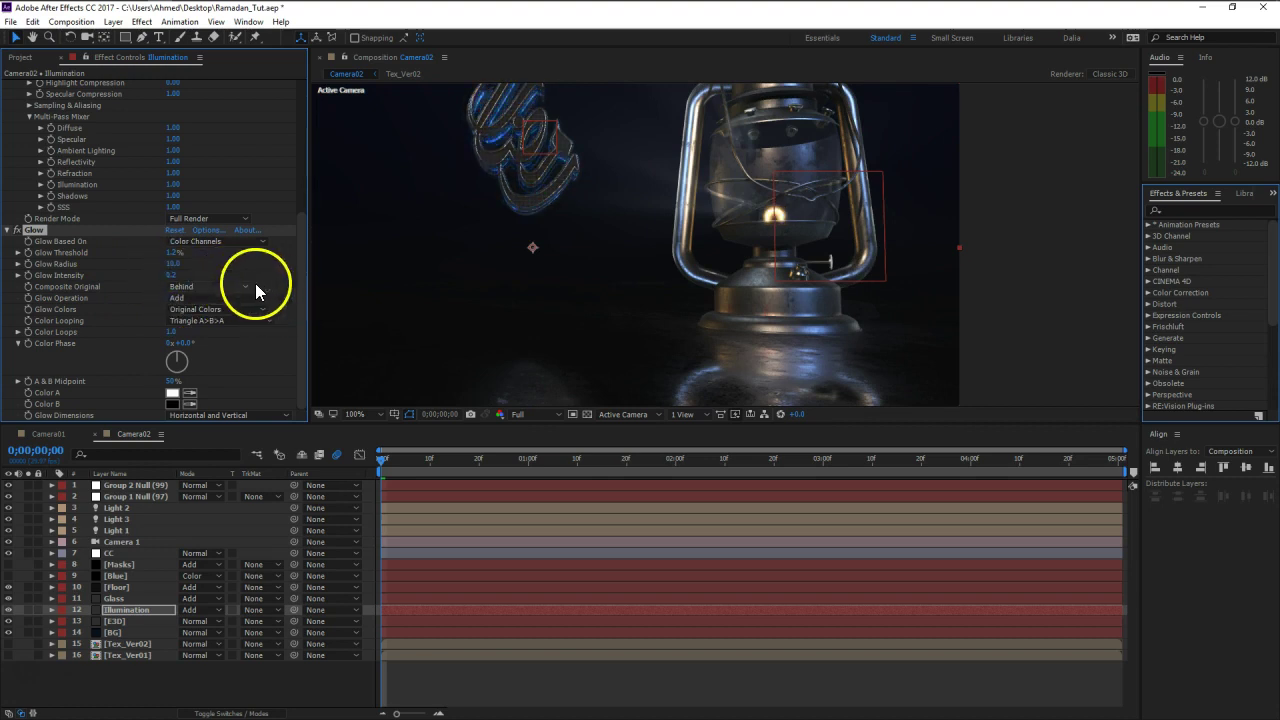
mouse_move(176, 265)
mouse_down()
mouse_move(205, 265)
mouse_move(163, 267)
mouse_up()
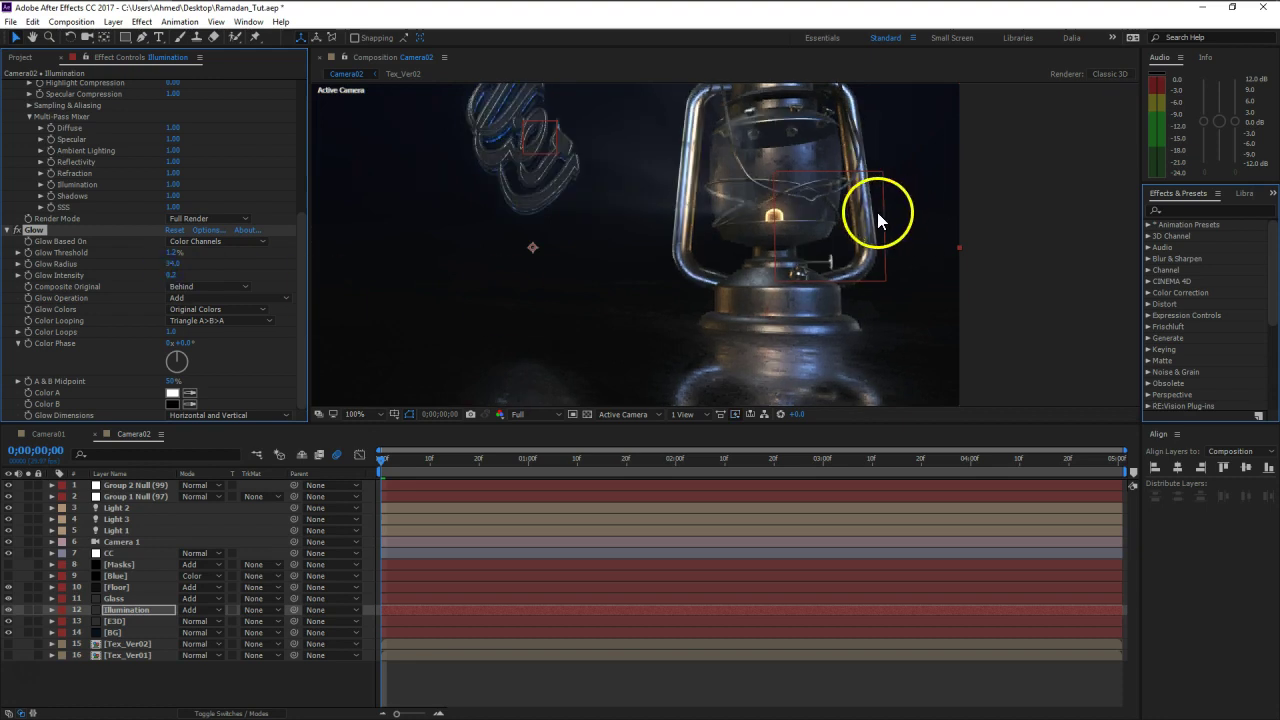
Step: Duplicate the Glow effect twice, setting the Glow Radius to 111 on the first copy and 205 on the second
key(ctrl+d)
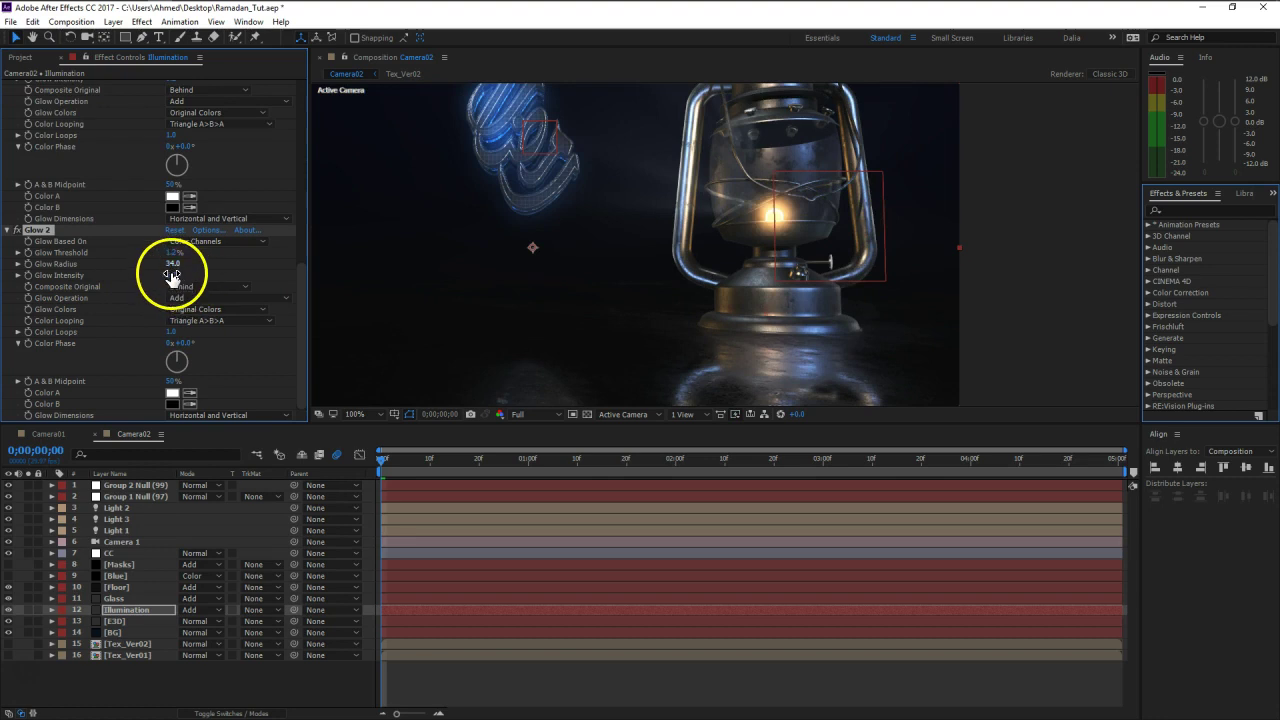
drag(172, 264, 221, 267)
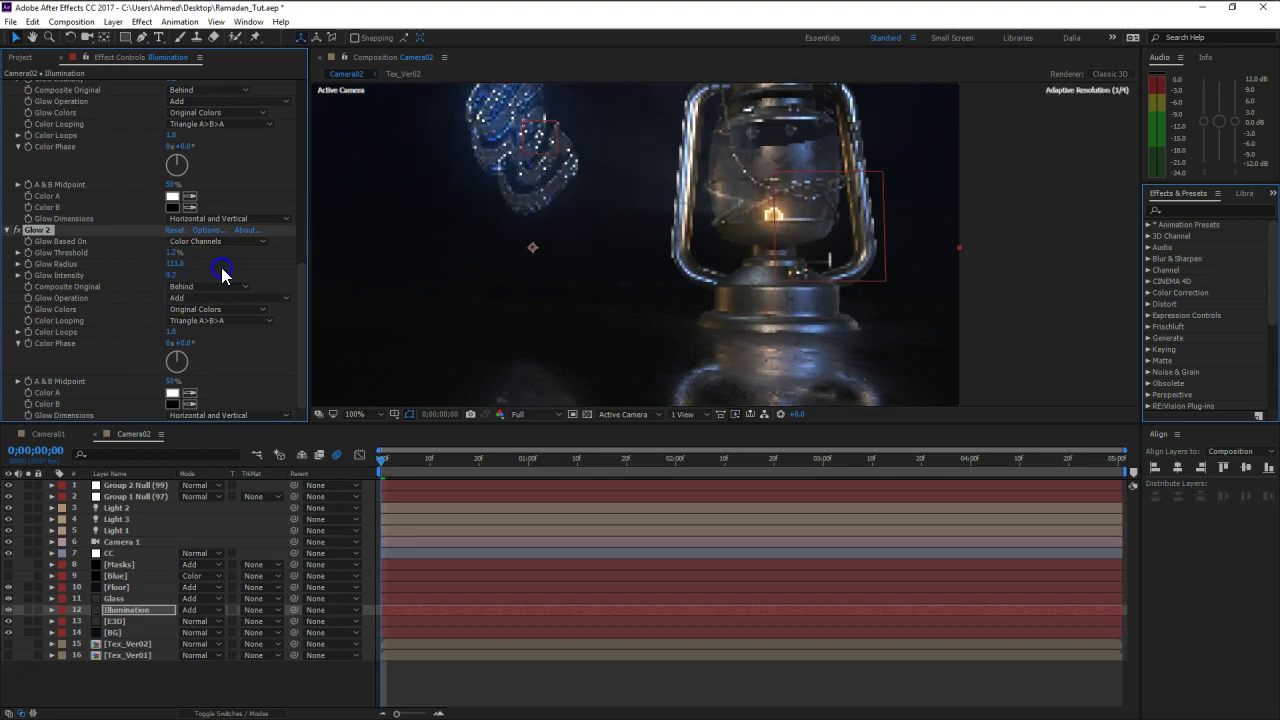
scroll(592, 283, down, 2)
scroll(651, 259, up, 2)
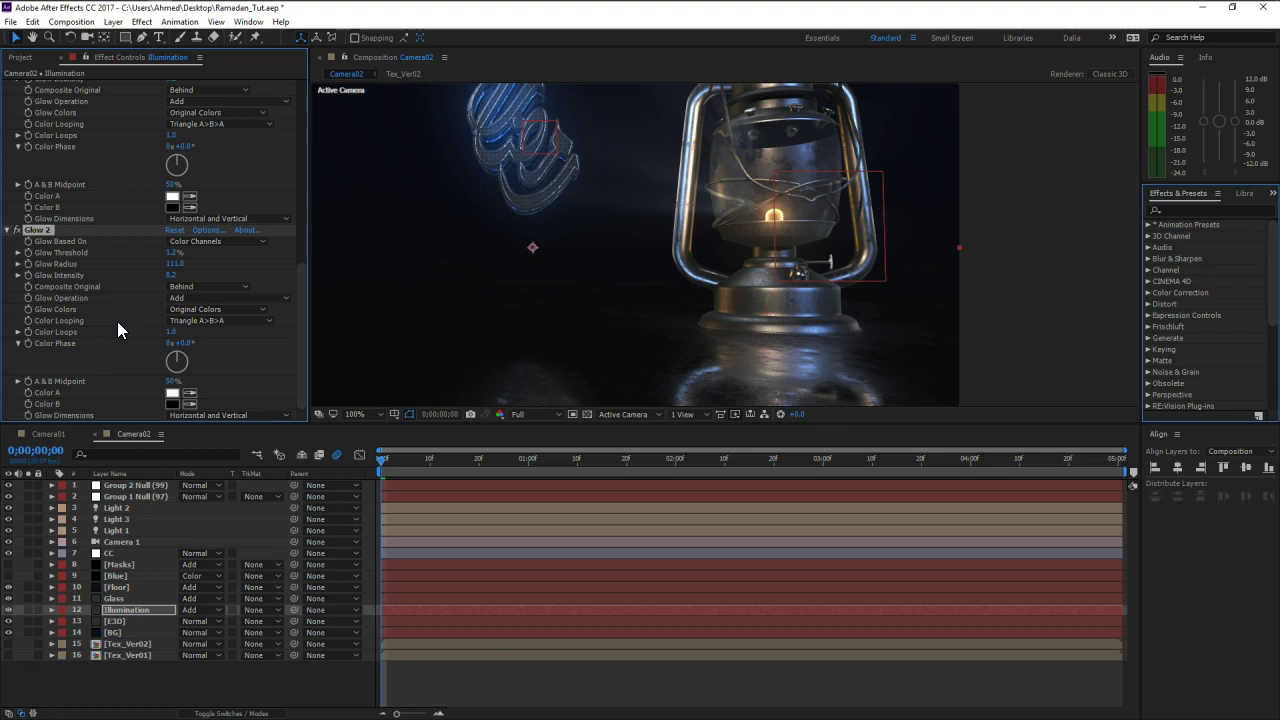
key(ctrl+d)
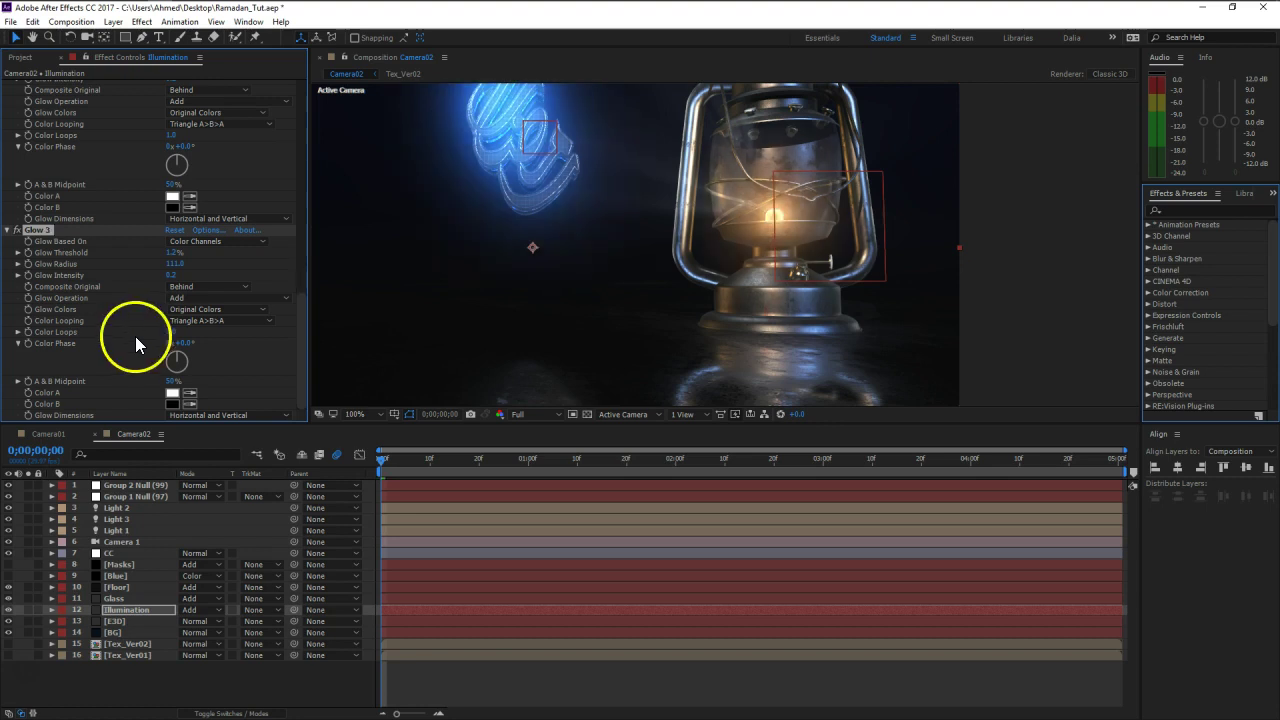
drag(176, 264, 234, 270)
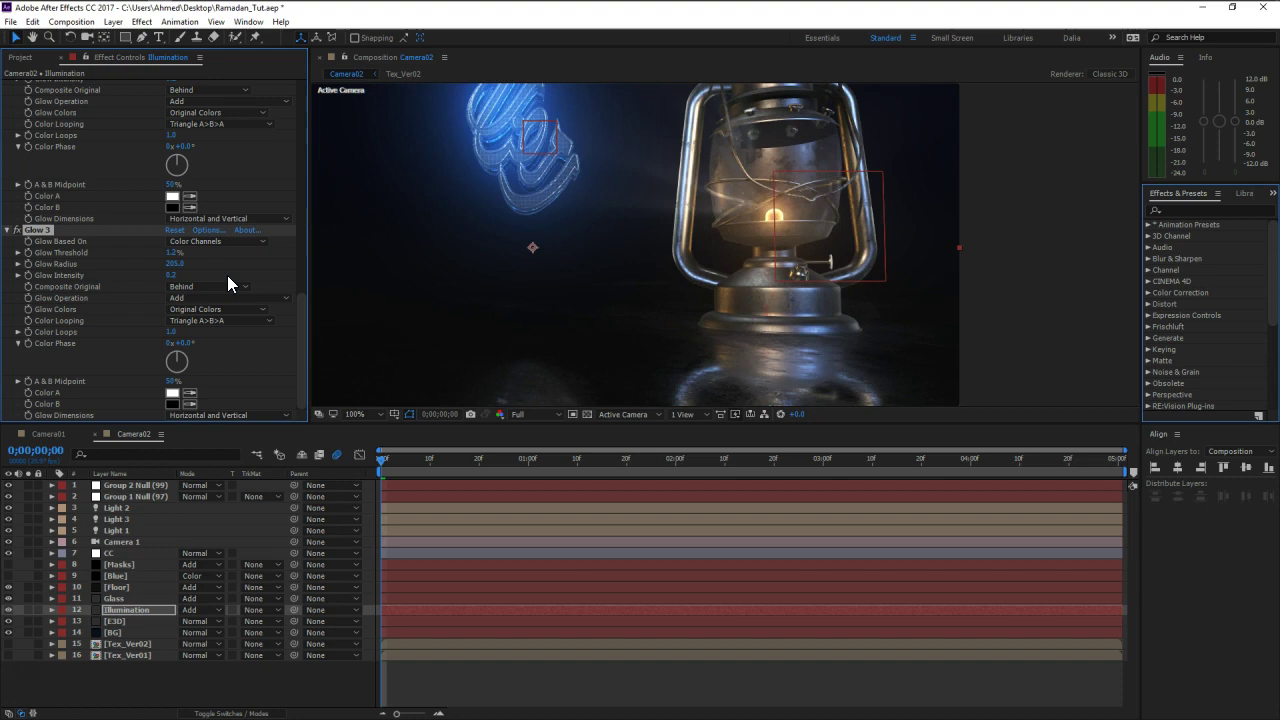
Step: Apply the Exposure effect to the Illumination layer and set its master Exposure to 1.24
key(ctrl+space)
text(expo)
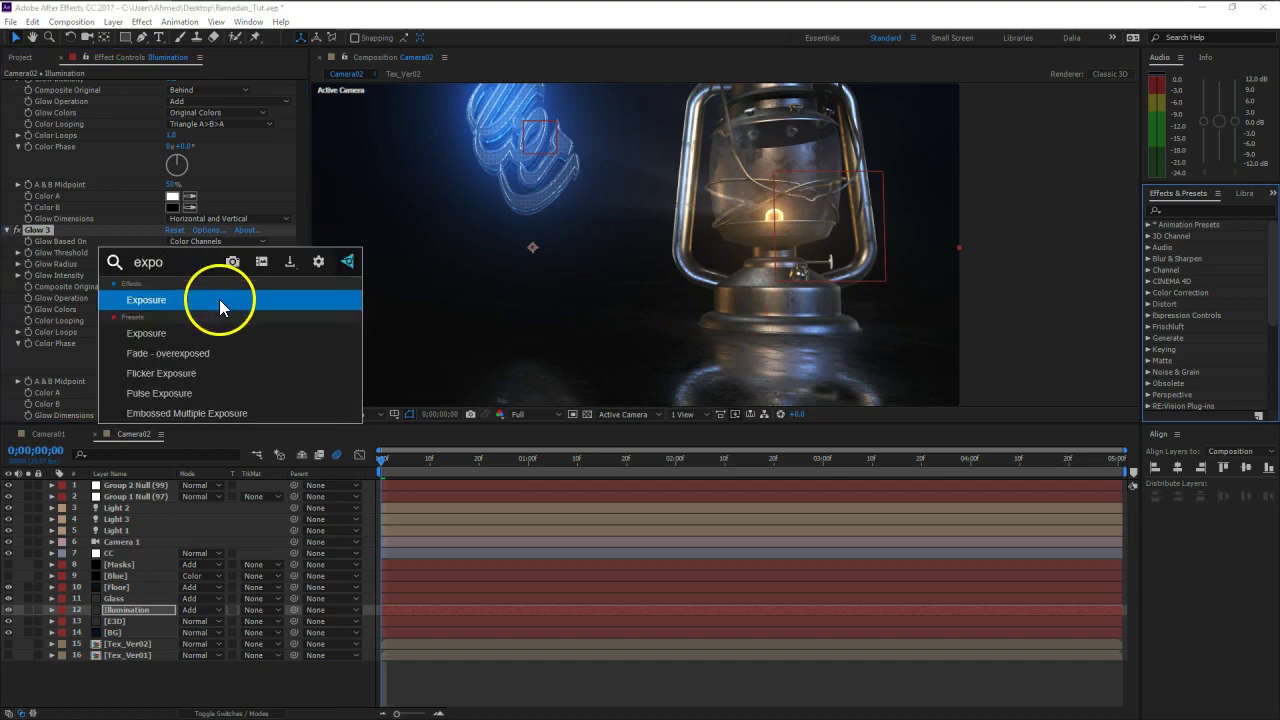
click(219, 299)
drag(173, 347, 254, 350)
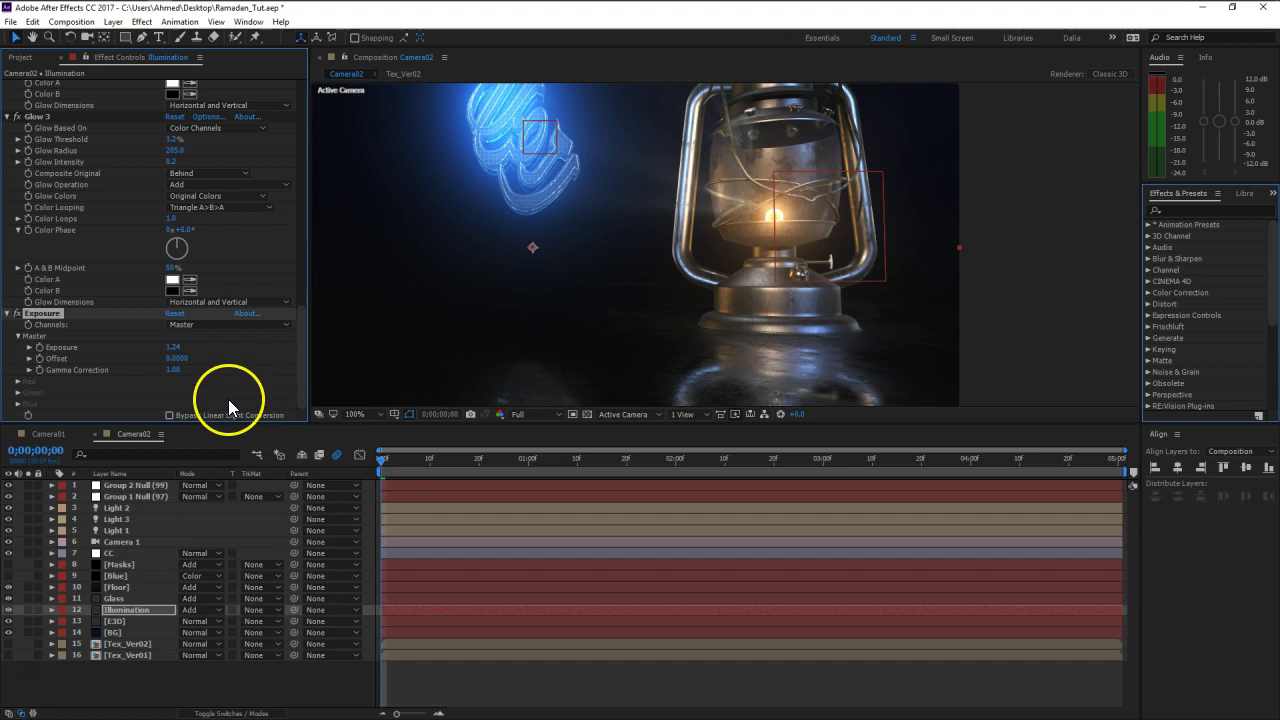
Step: Add a new Glow after the Exposure effect, with Glow Threshold 13.3% and Glow Radius about 685
key(ctrl+space)
text(glo)
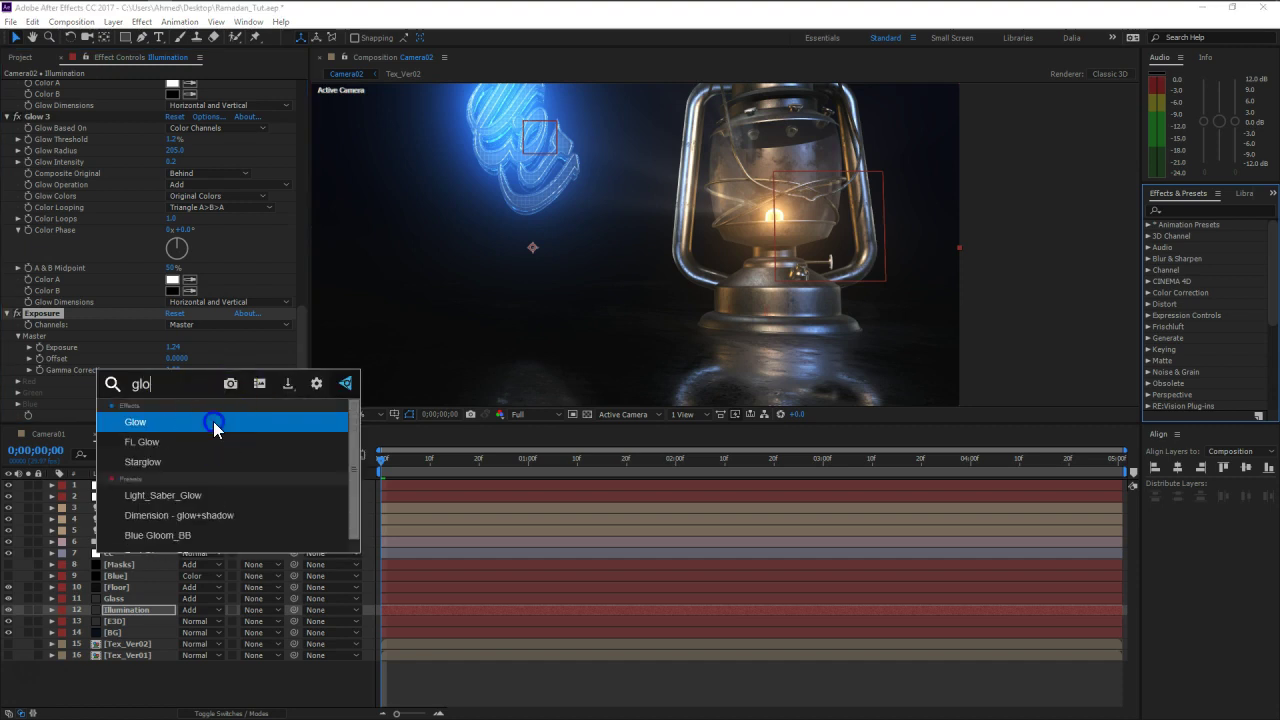
click(214, 421)
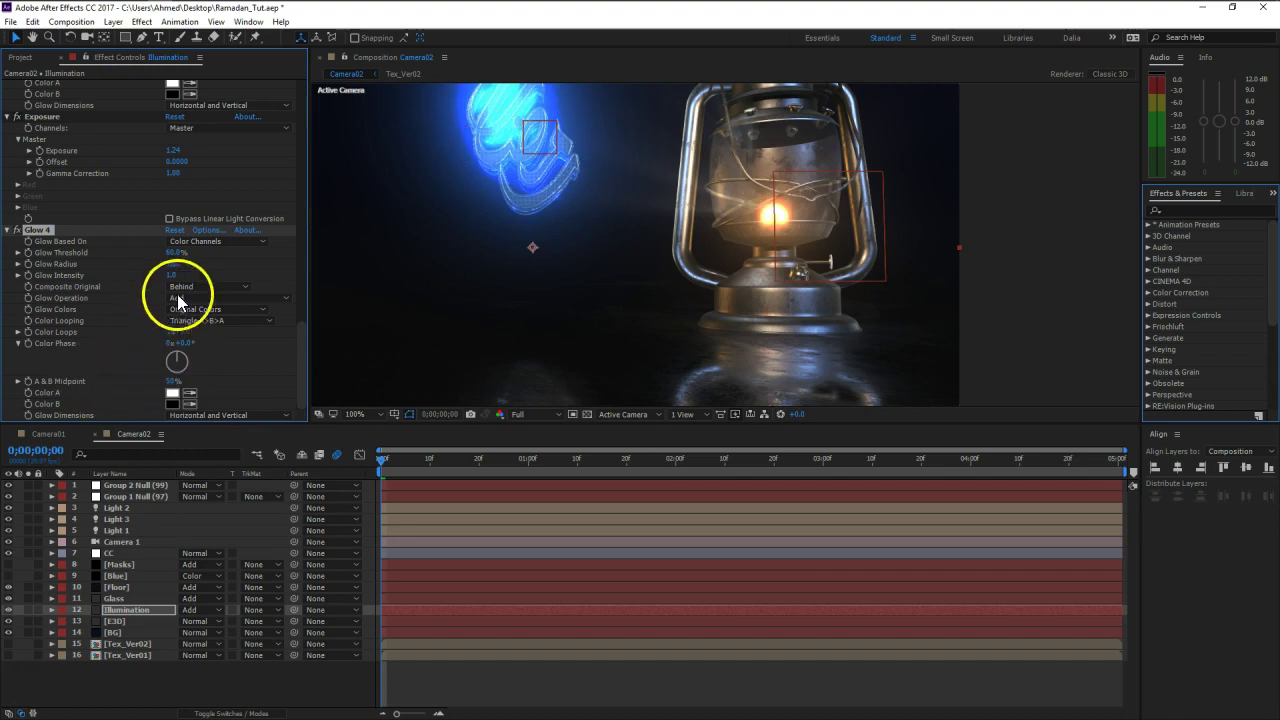
drag(170, 259, 93, 259)
drag(174, 266, 589, 287)
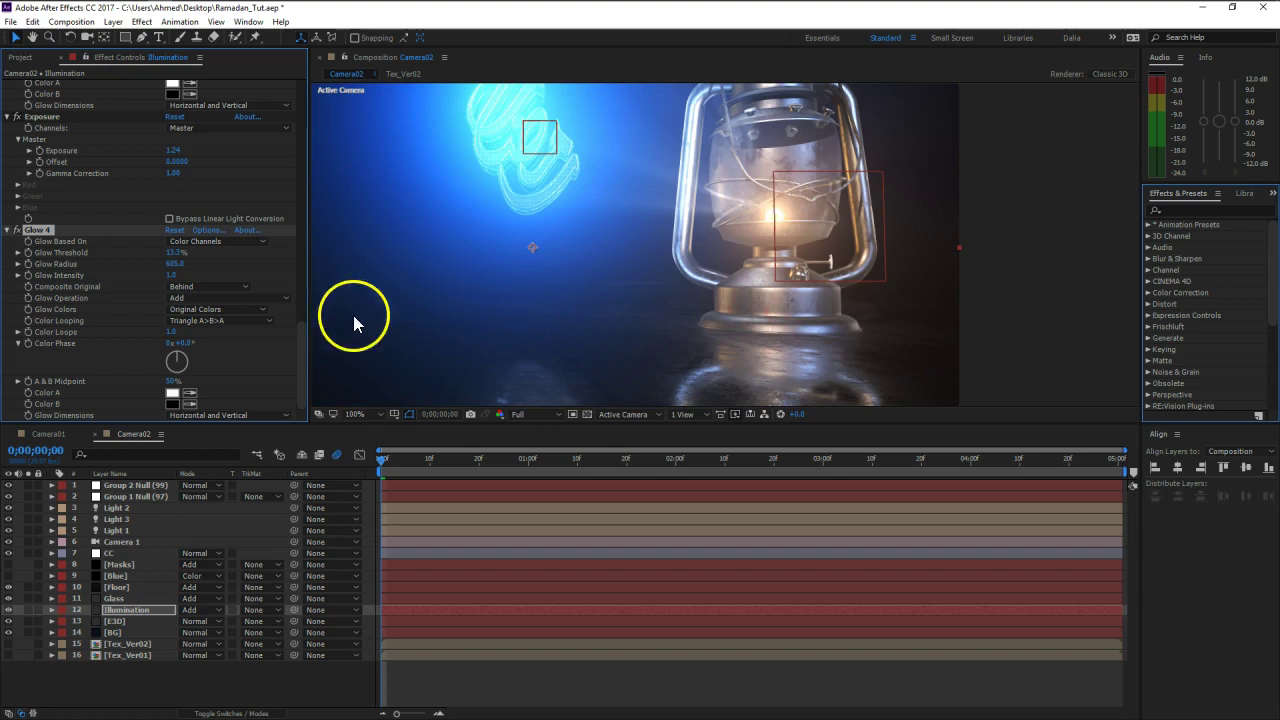
Step: Set the fourth Glow's Threshold to 63.1% and its Glow Intensity to 0.2
drag(175, 252, 261, 253)
scroll(718, 231, down, 1)
scroll(716, 241, up, 1)
drag(757, 191, 817, 249)
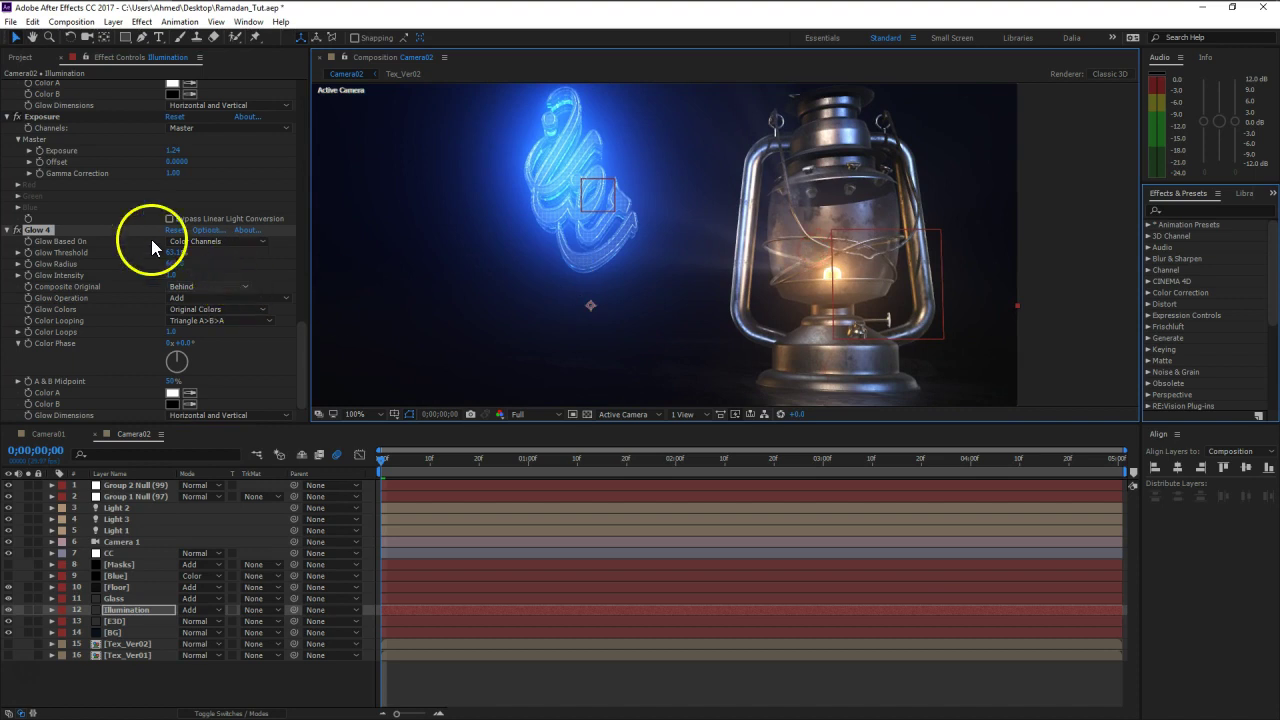
click(172, 275)
text(6.2)
key(Return)
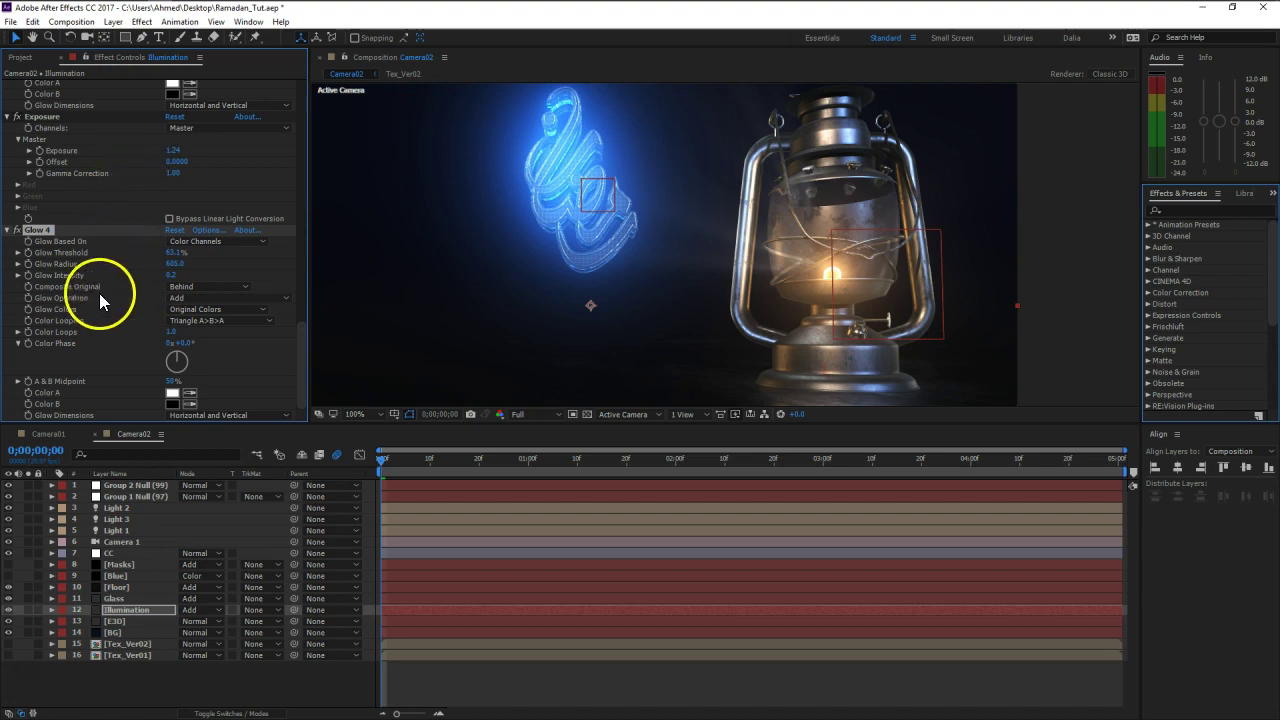
drag(787, 308, 791, 260)
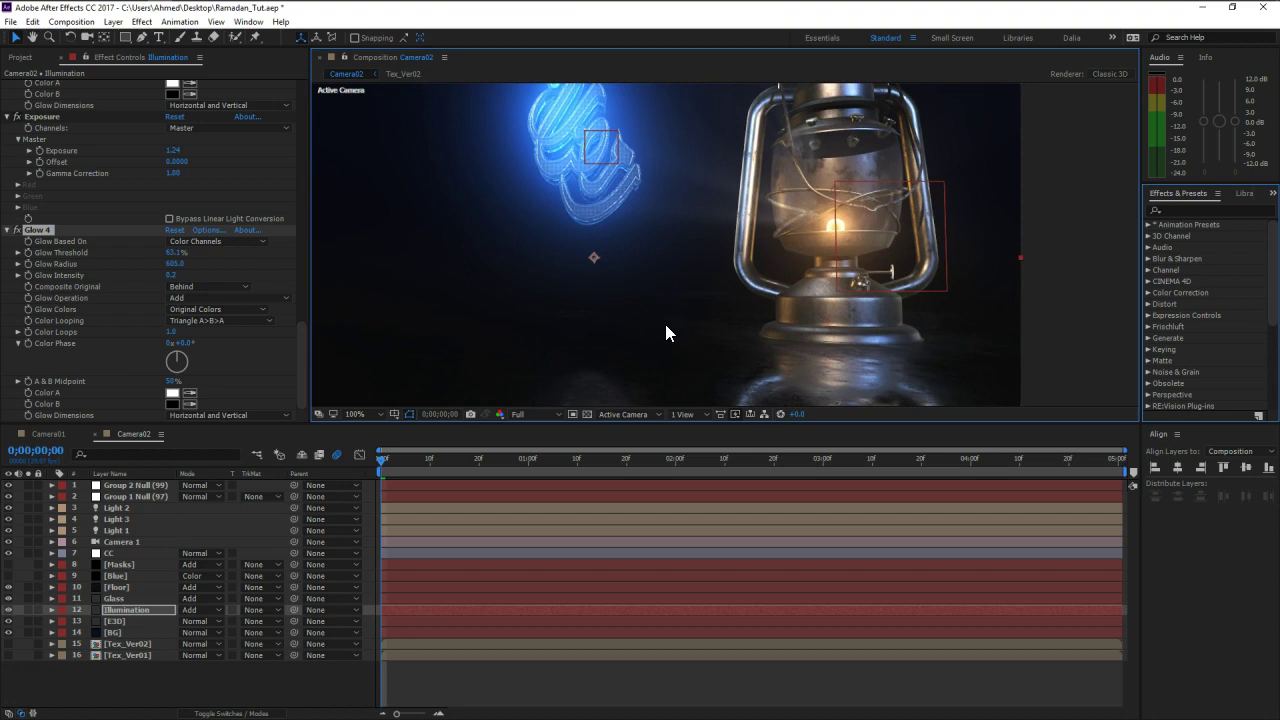
key(comma)
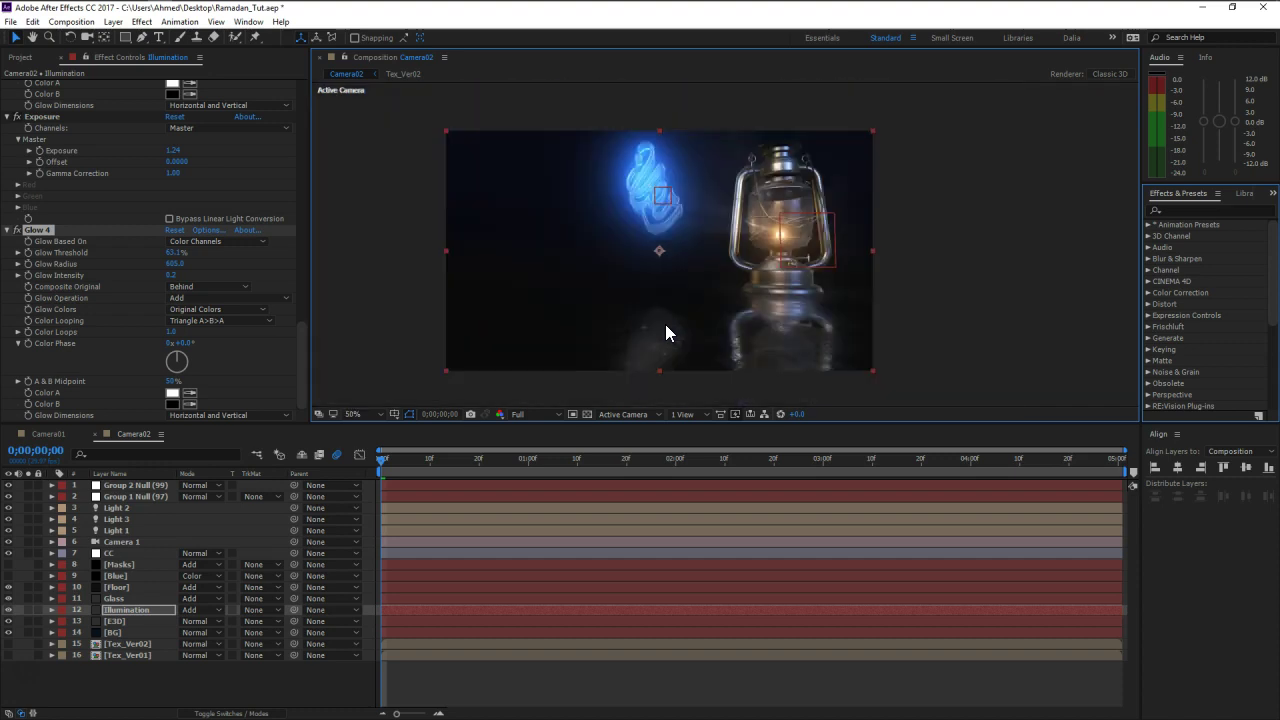
key(period)
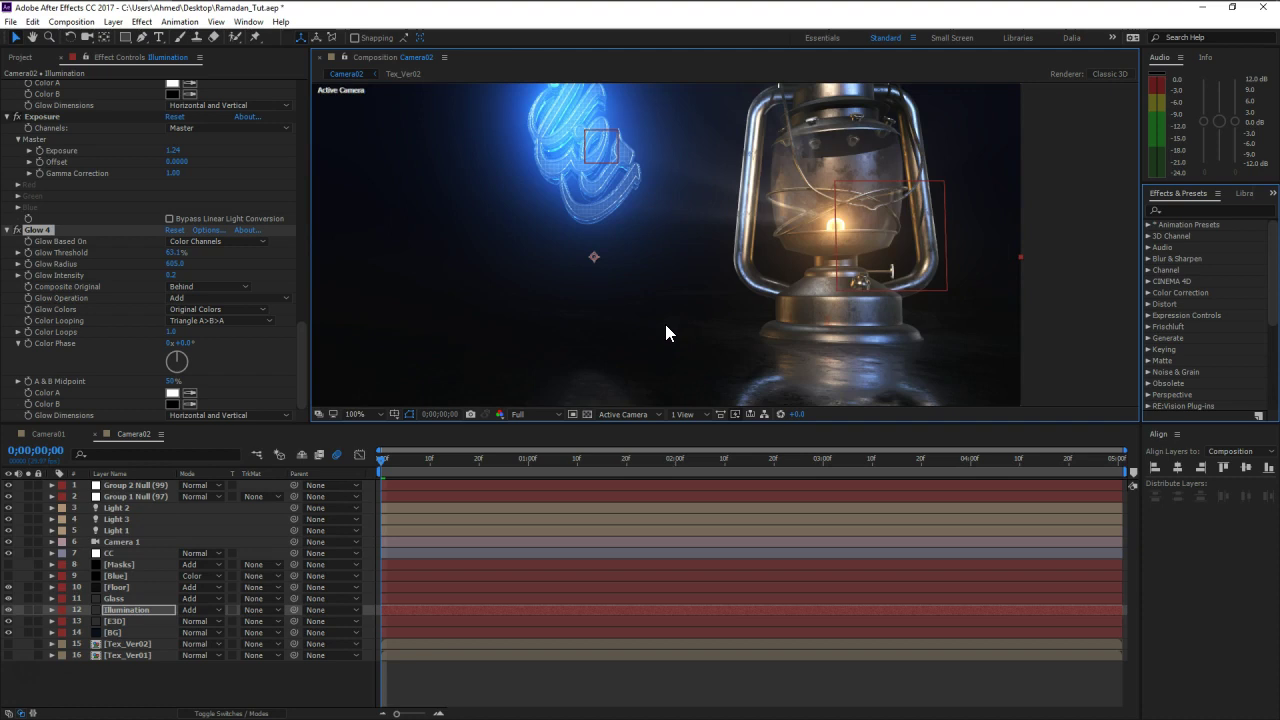
Step: Start keyframing Camera 1's Point of Interest and Position at 0;00;05;00
key(comma)
key(period)
key(space)
drag(660, 298, 746, 294)
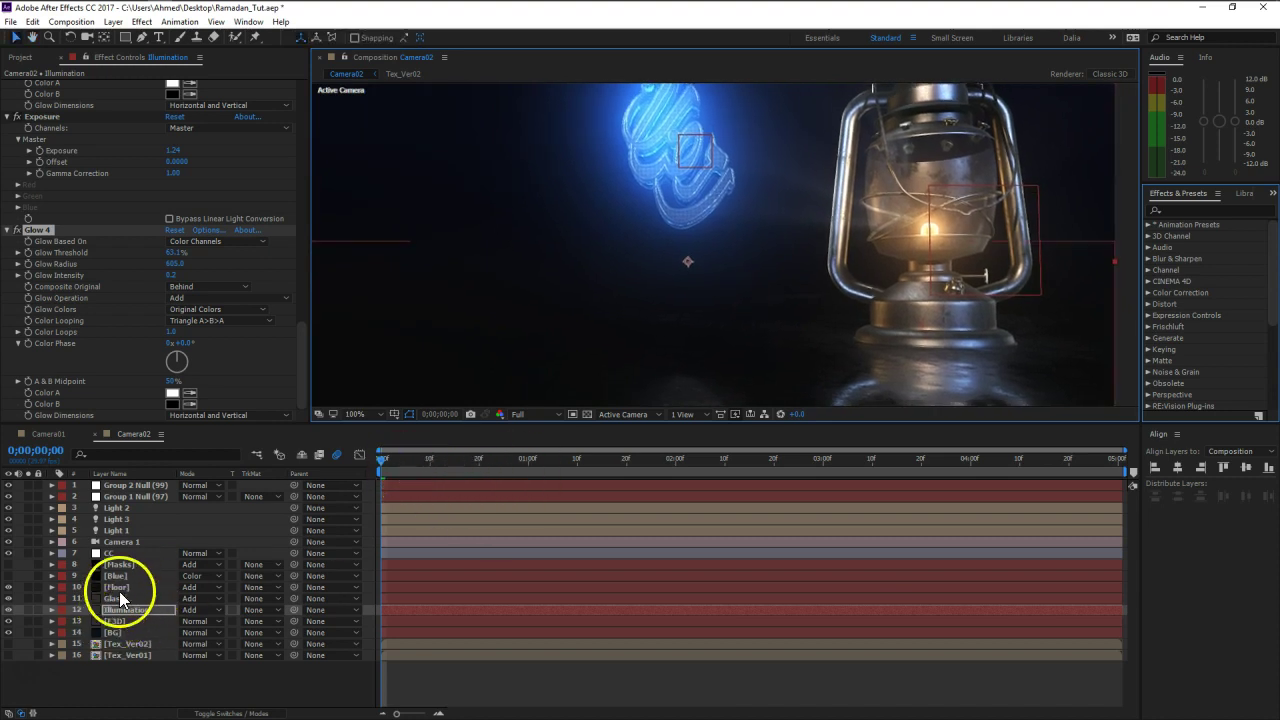
click(122, 541)
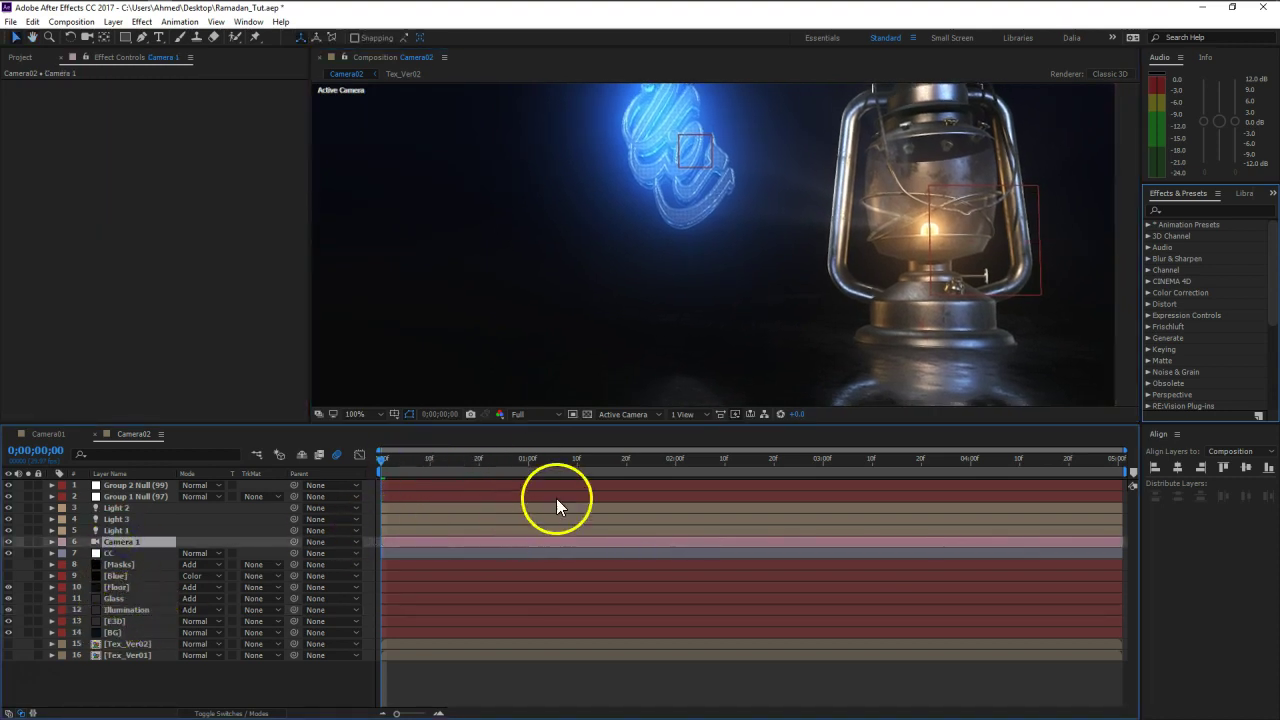
drag(1108, 458, 1120, 458)
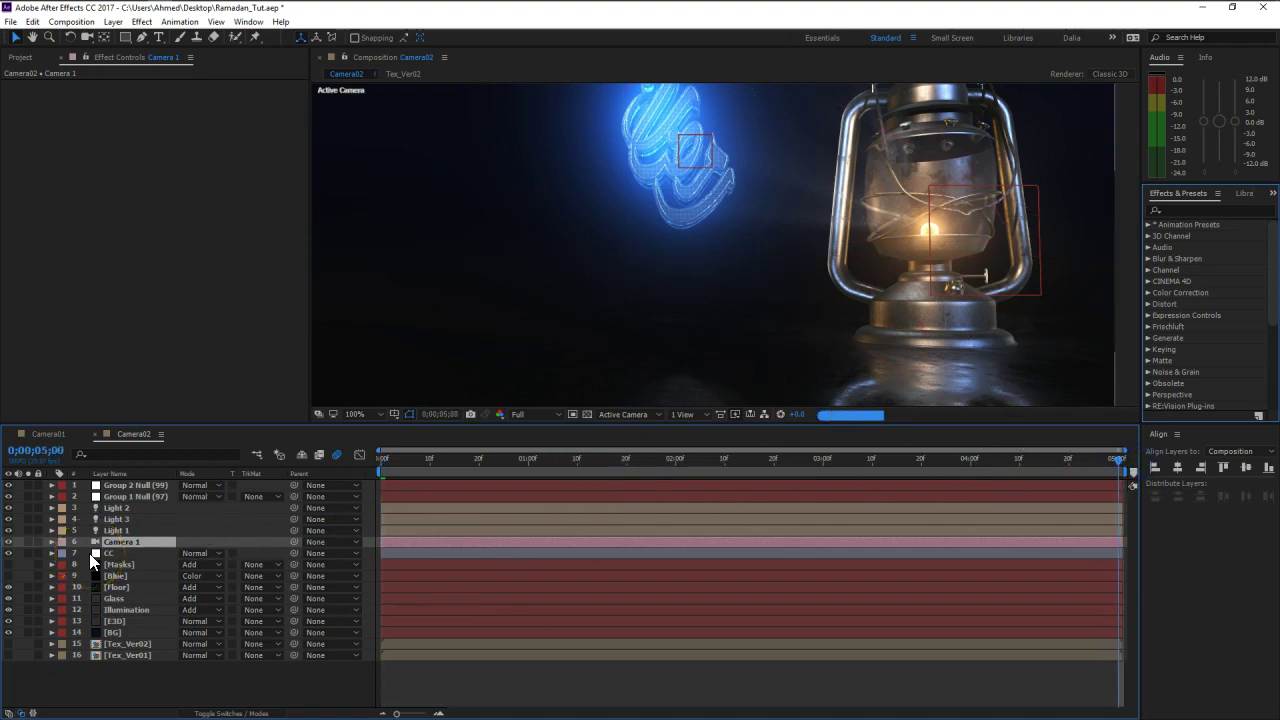
key(p)
key(shift+a)
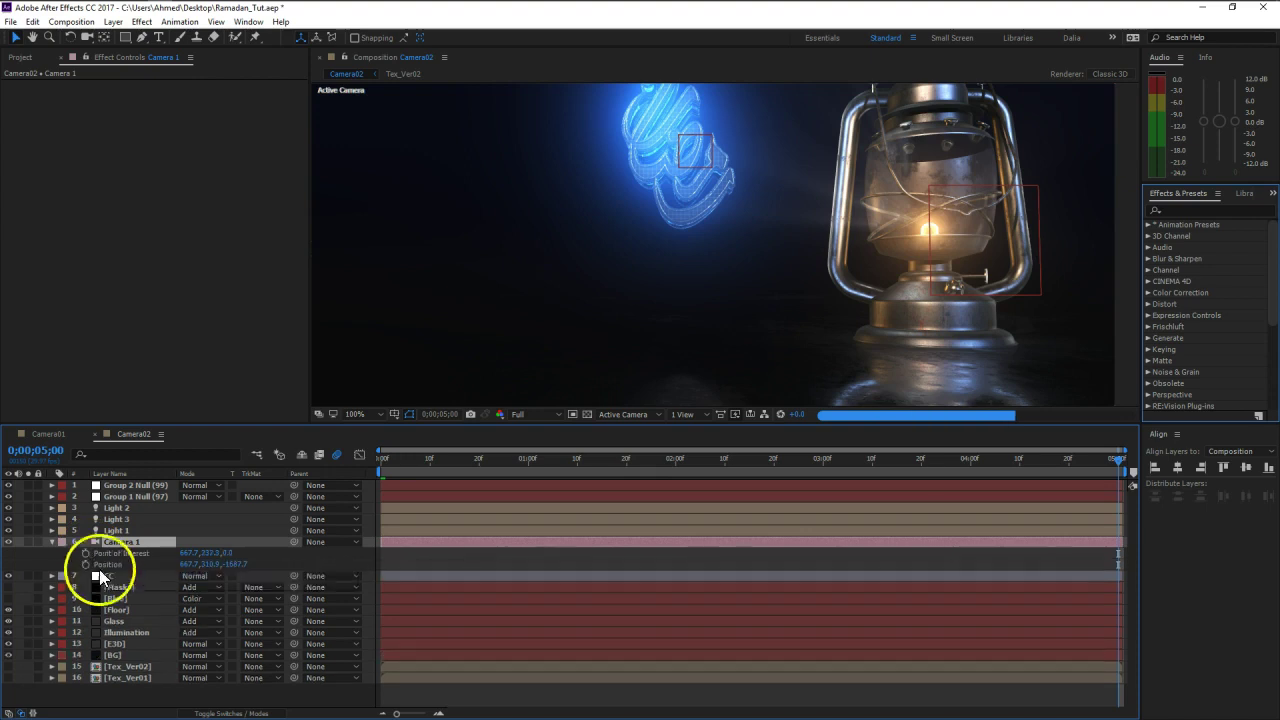
click(86, 553)
click(86, 564)
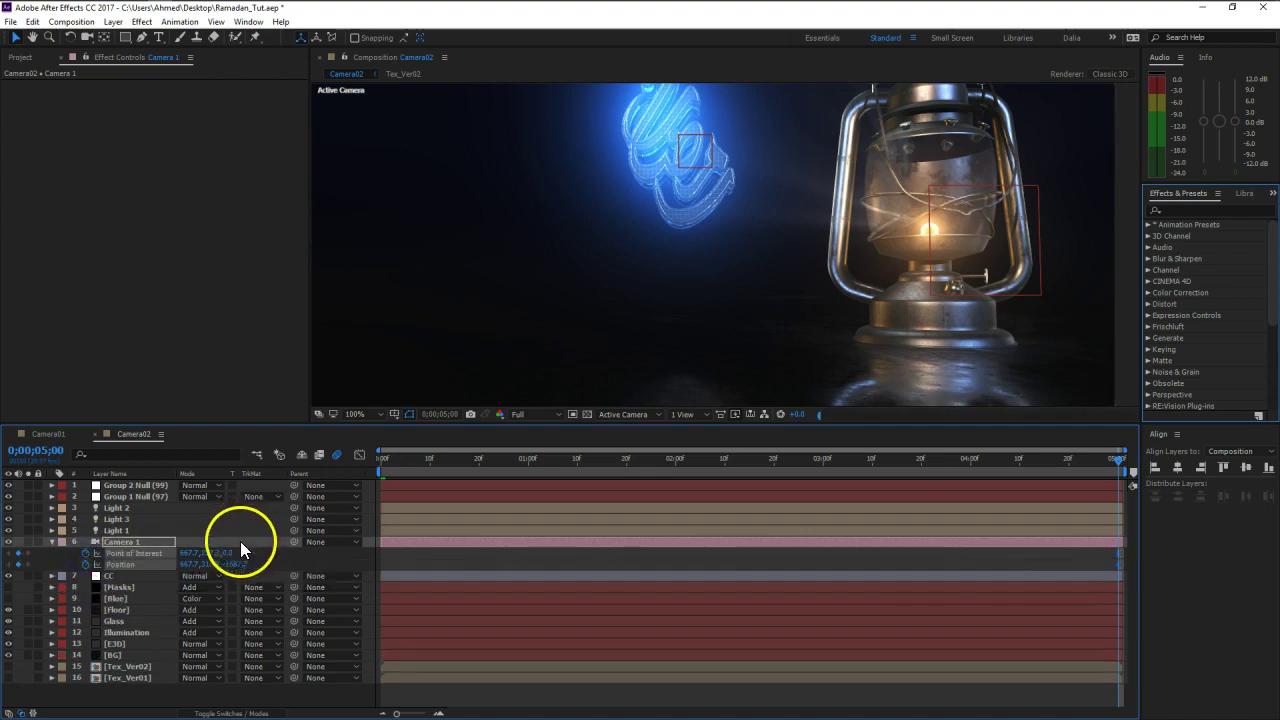
Step: At 0;00;00;00, dolly Camera 1 in to about Z -850 and shift it toward the glowing blue calligraphy
drag(399, 463, 345, 458)
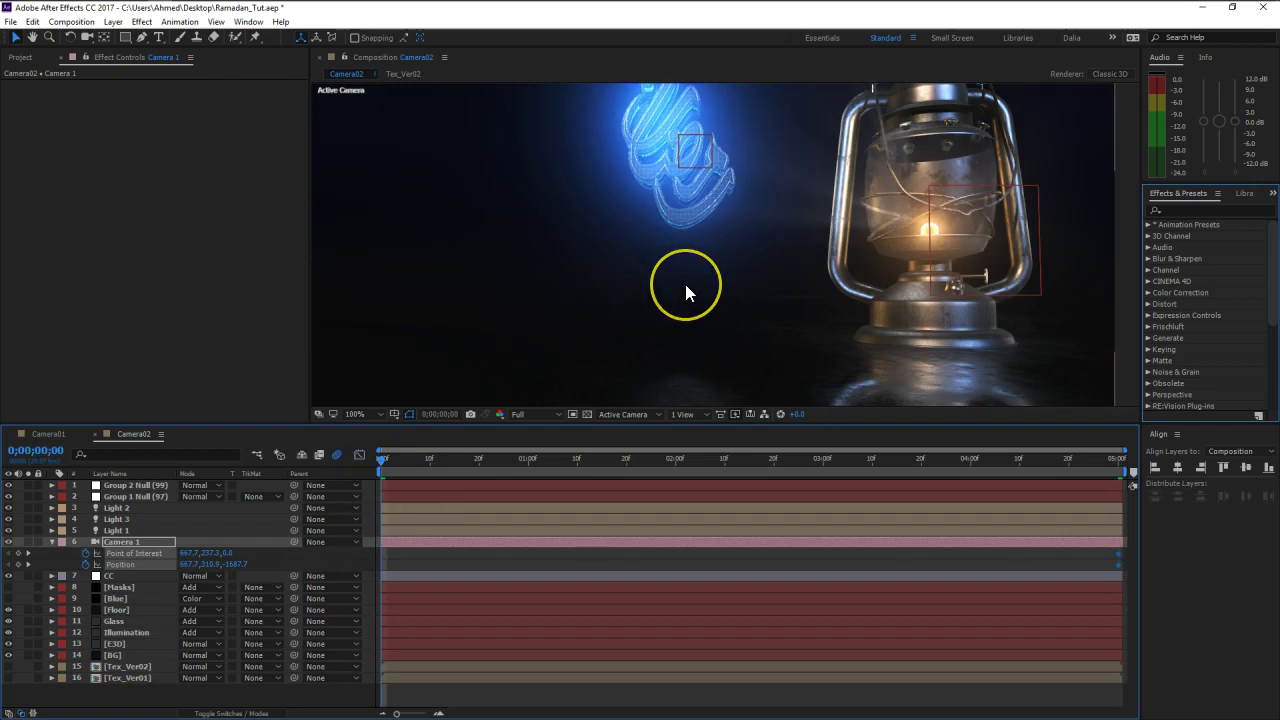
key(c)
key(c)
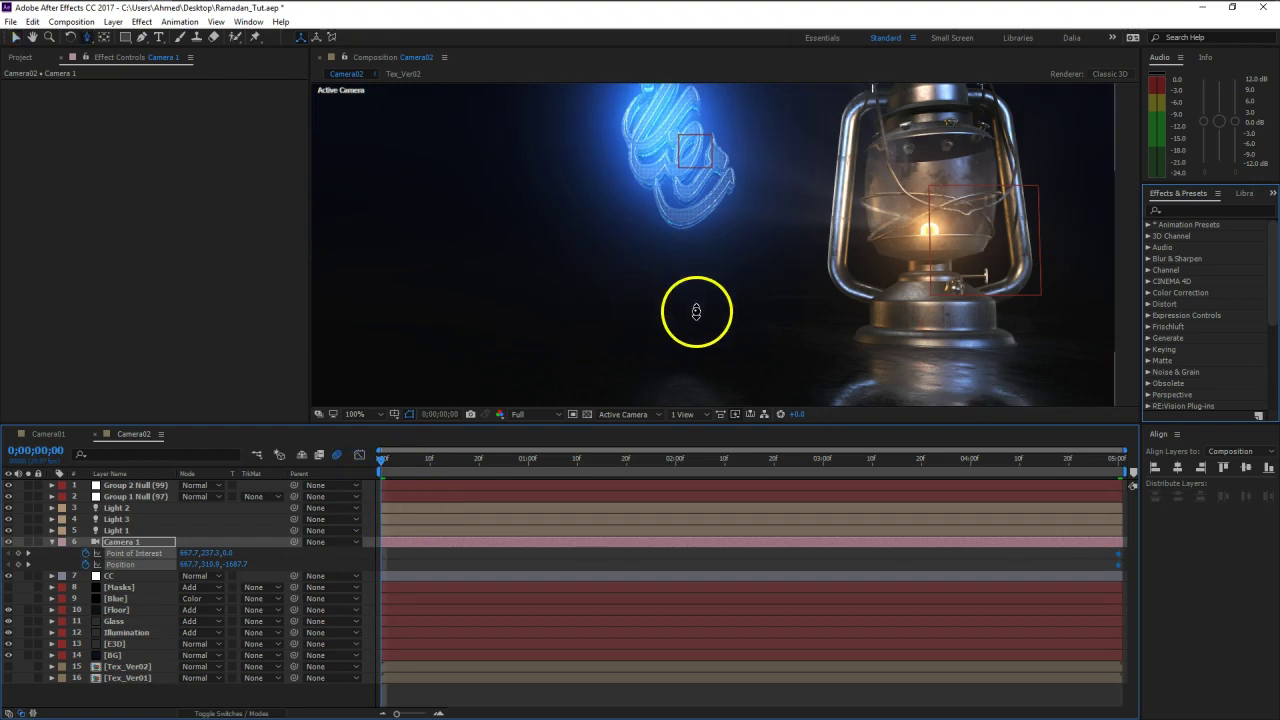
drag(700, 346, 708, 220)
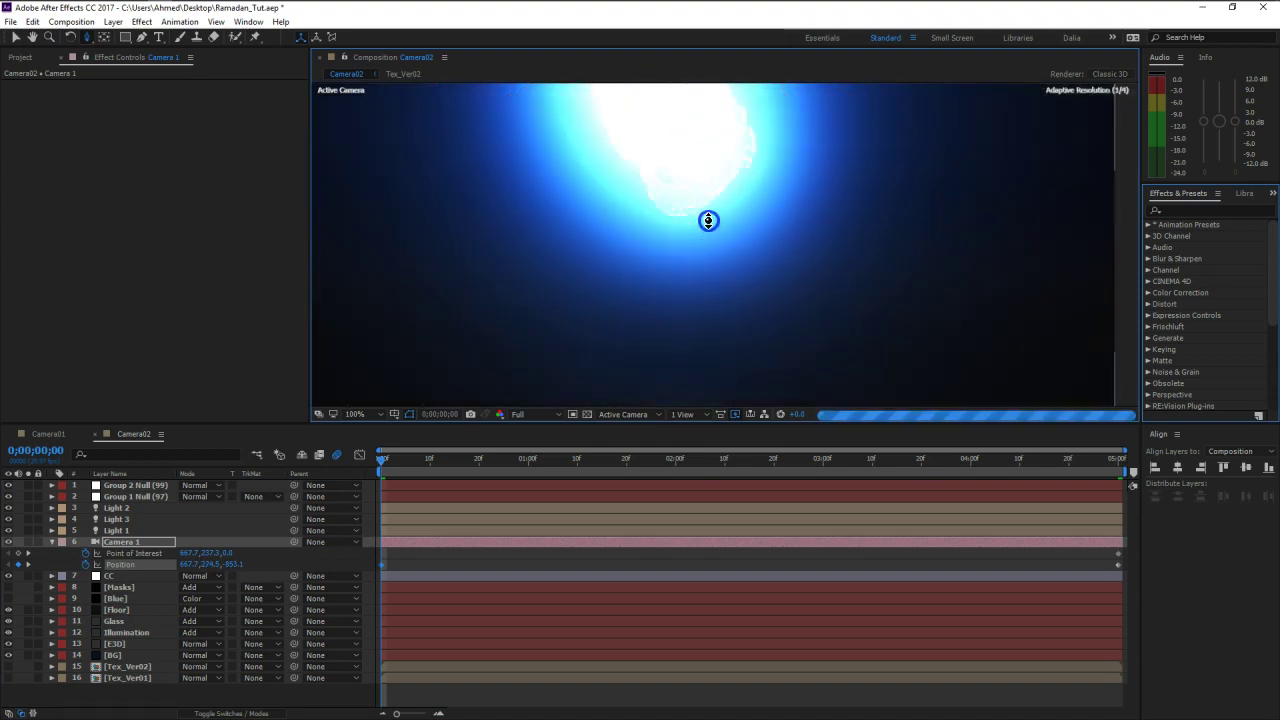
click(709, 244)
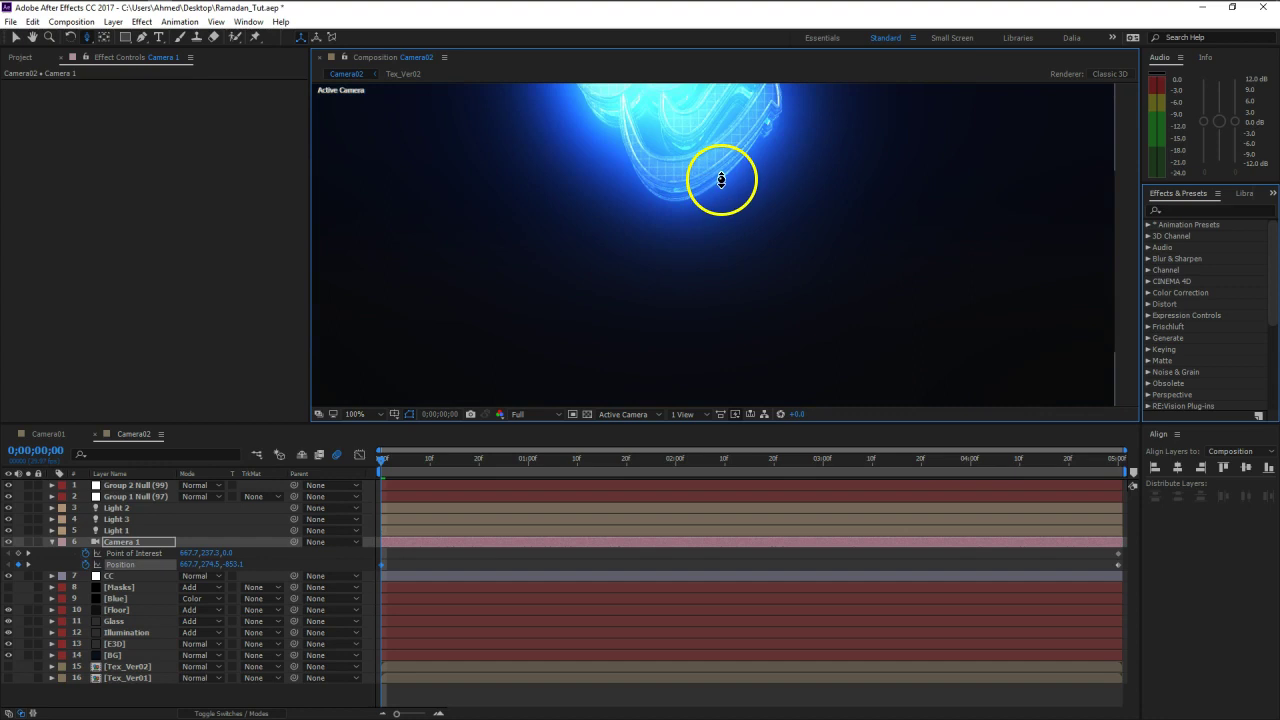
scroll(720, 179, down, 1)
click(717, 233)
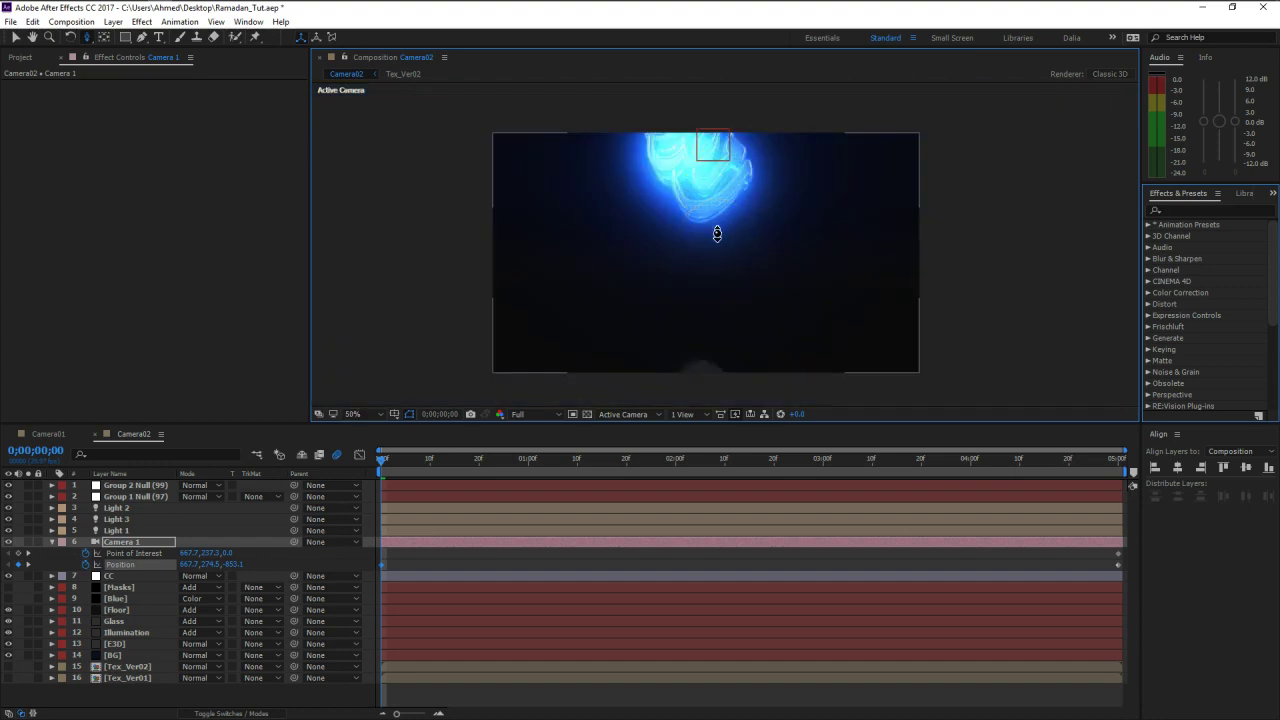
drag(714, 221, 704, 261)
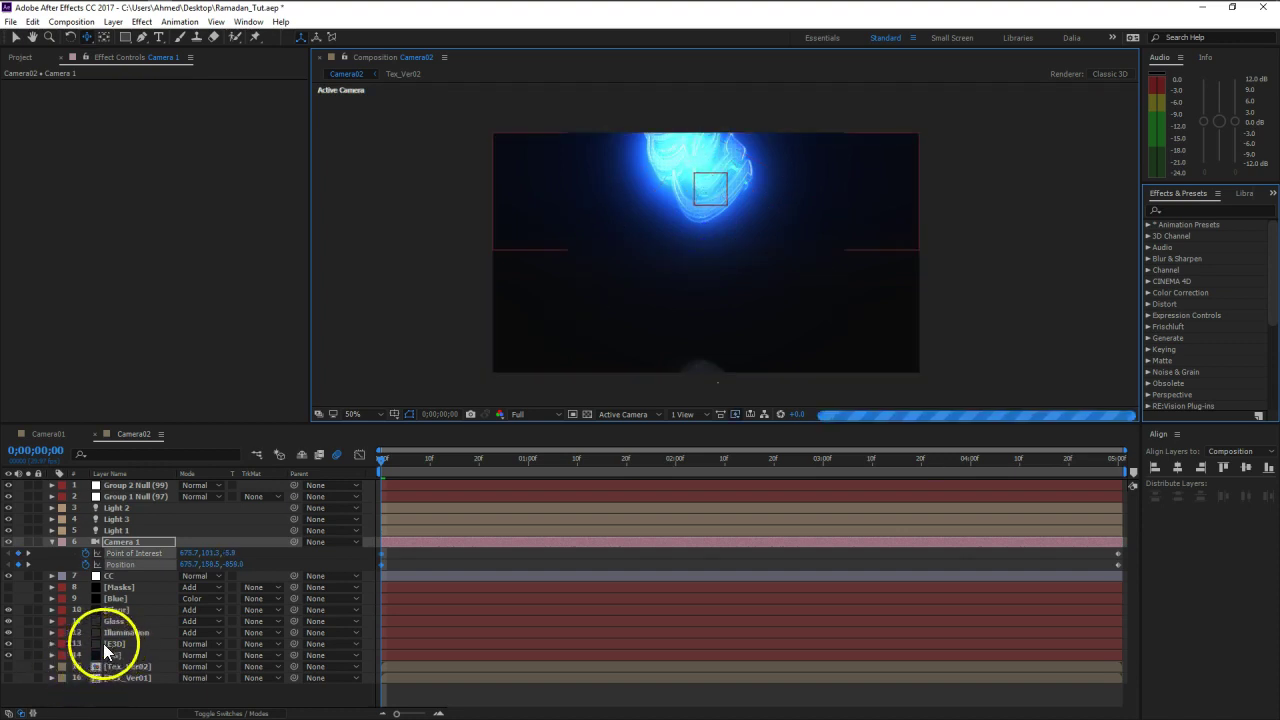
Step: Solo the E3D layer, dolly Camera 1 in close to the calligraphy's lower curve, and track it to about 637, 71, -217
click(28, 644)
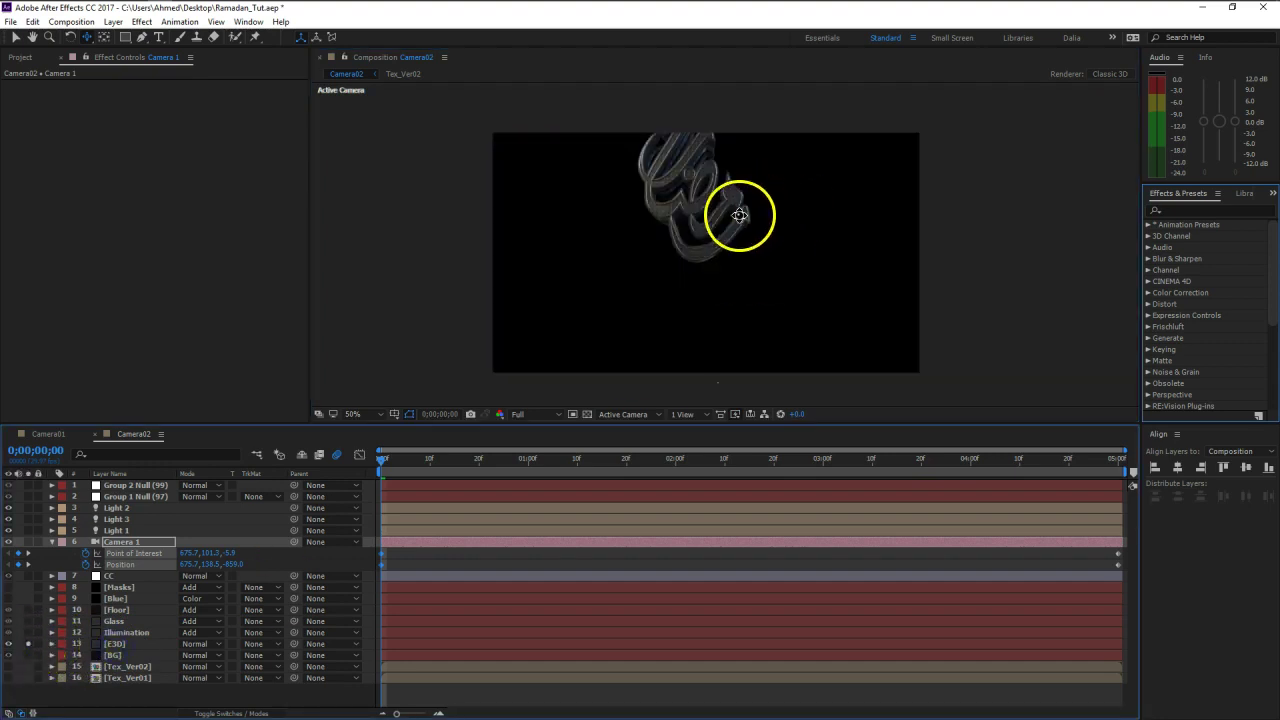
drag(689, 320, 722, 245)
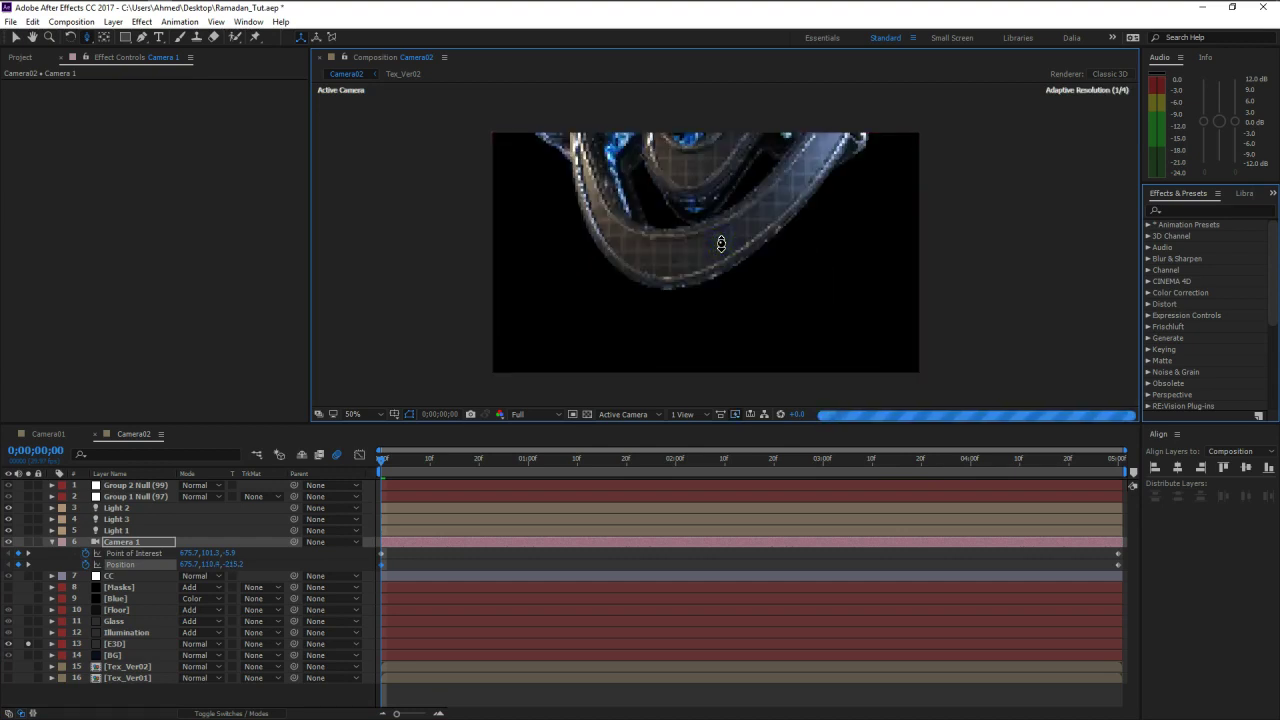
key(c)
key(c)
key(c)
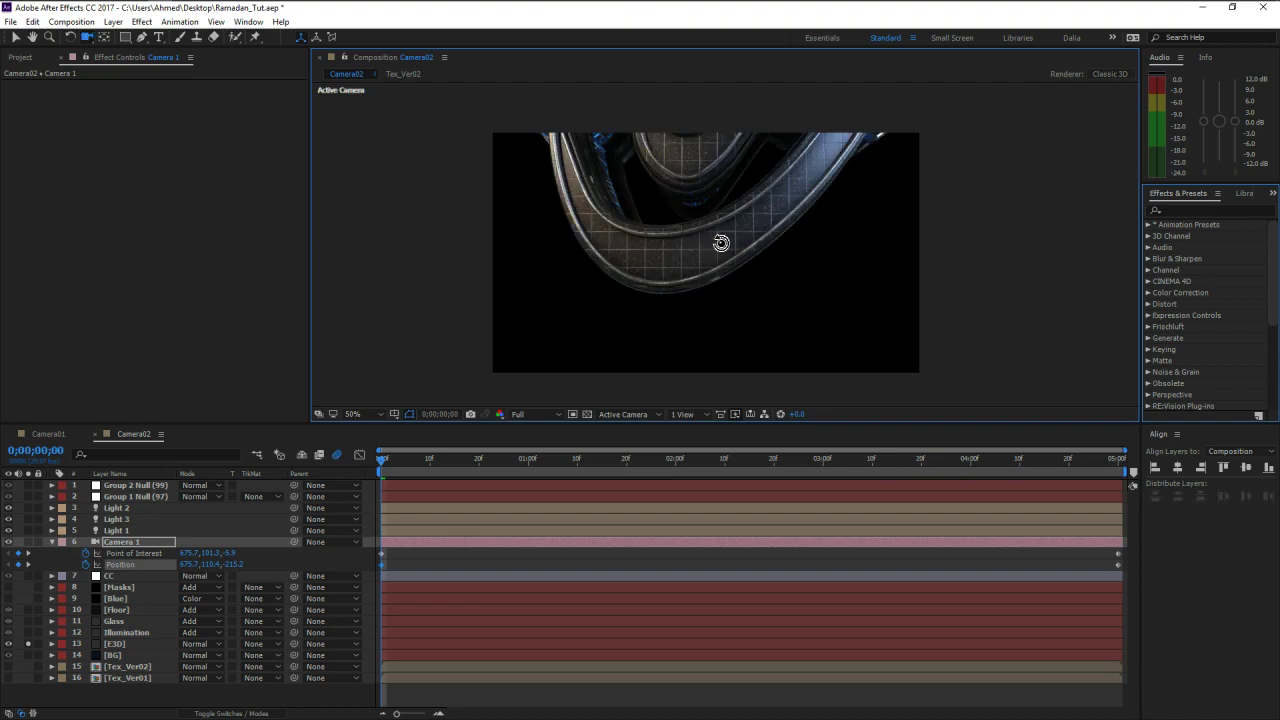
drag(714, 241, 763, 293)
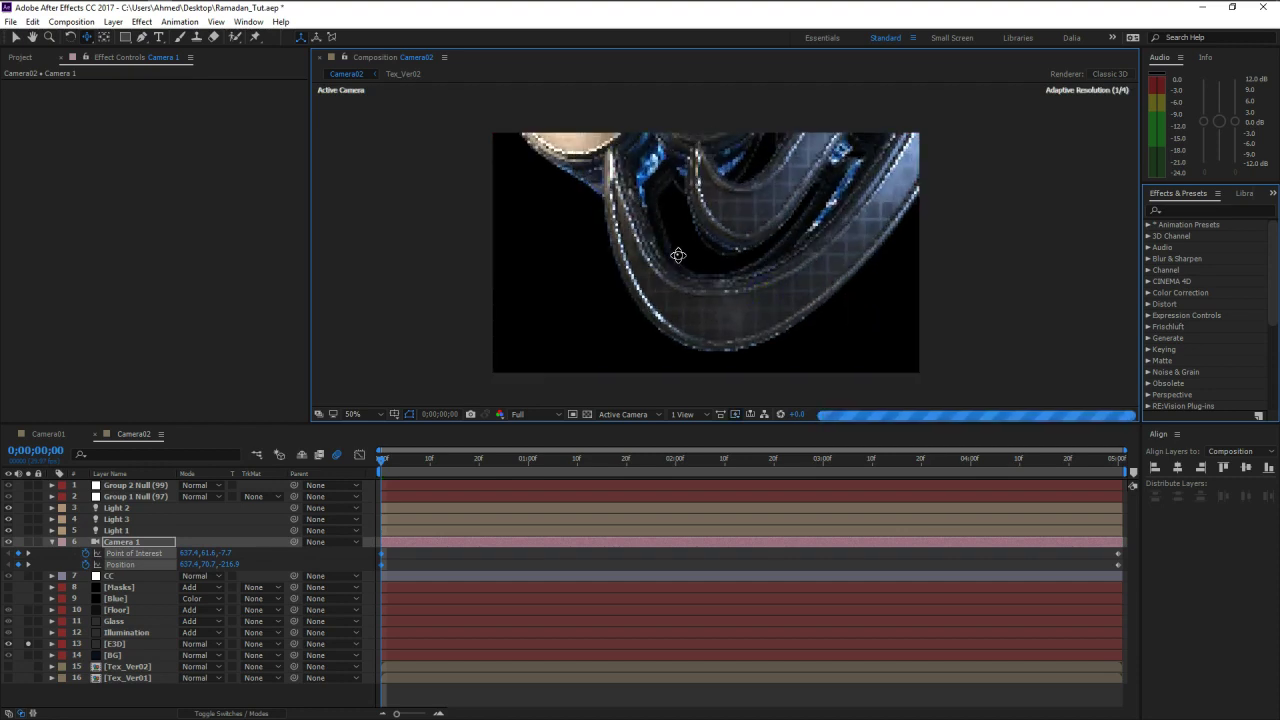
Step: Dolly Camera 1 through the gap in the lettering at the first frame to Position about 637, 57, 100, and preview the move
drag(679, 256, 677, 134)
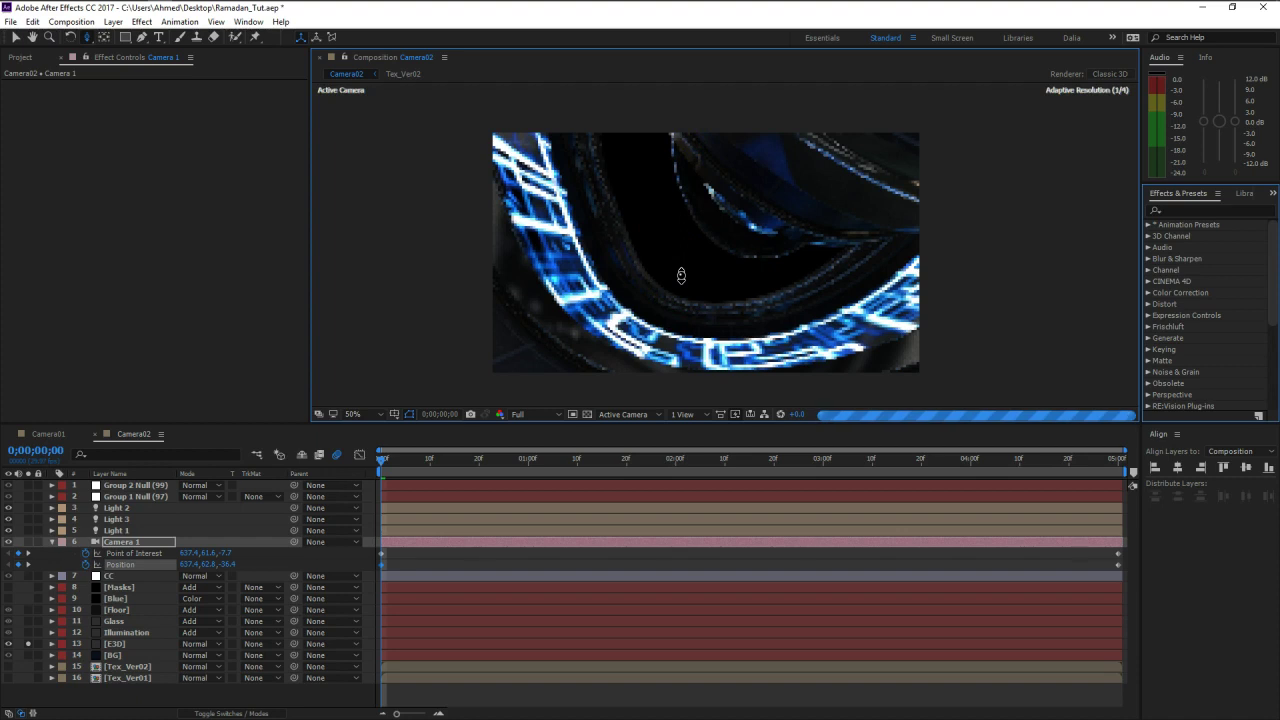
drag(683, 309, 709, 155)
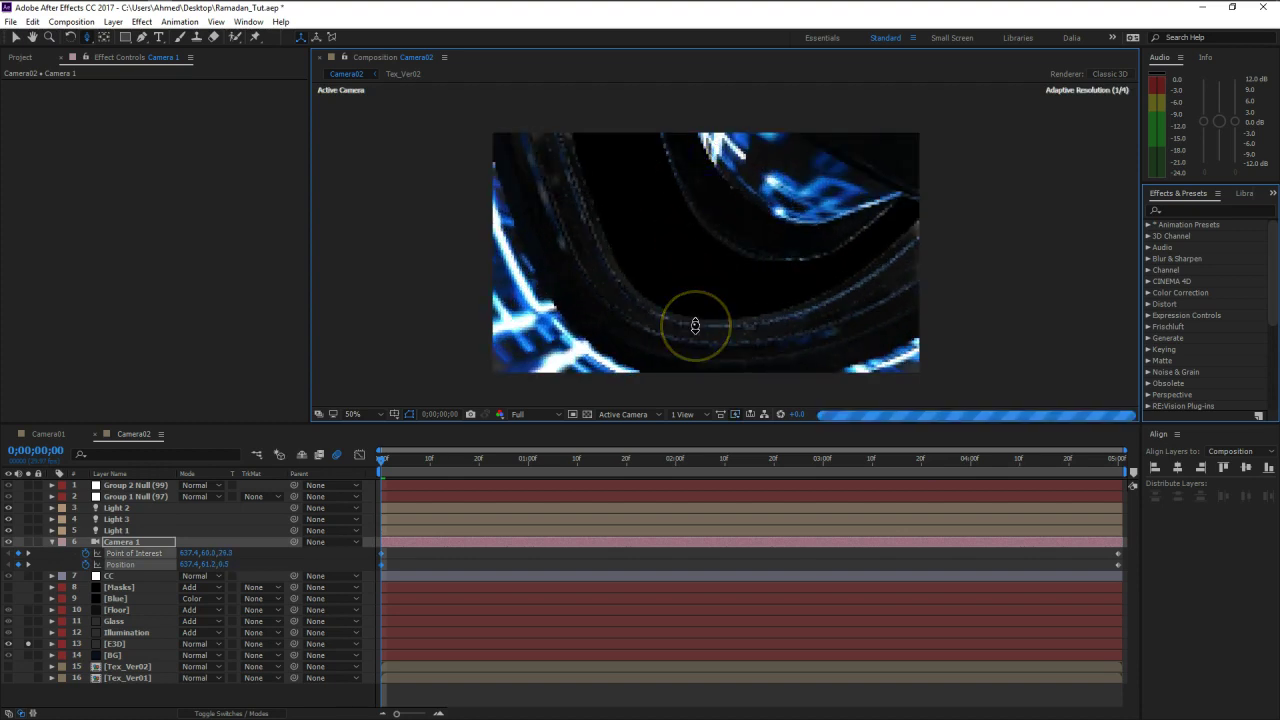
drag(694, 336, 713, 232)
drag(721, 163, 723, 98)
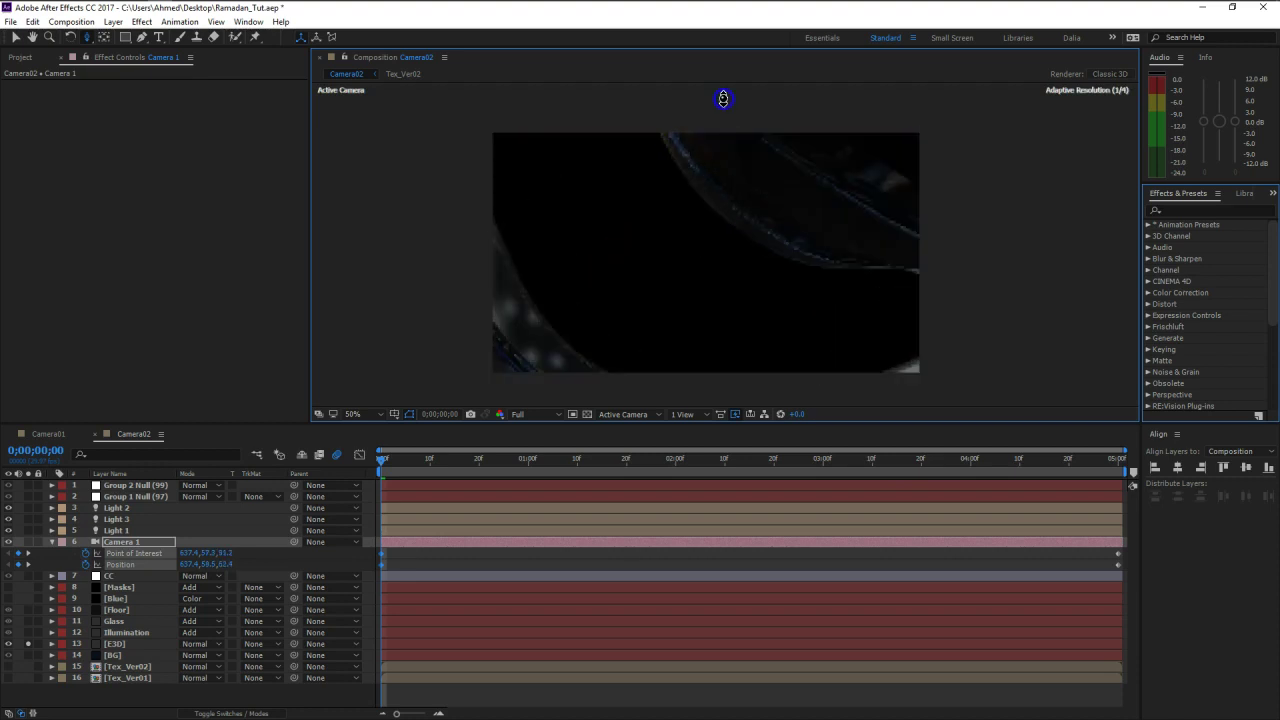
drag(705, 265, 684, 362)
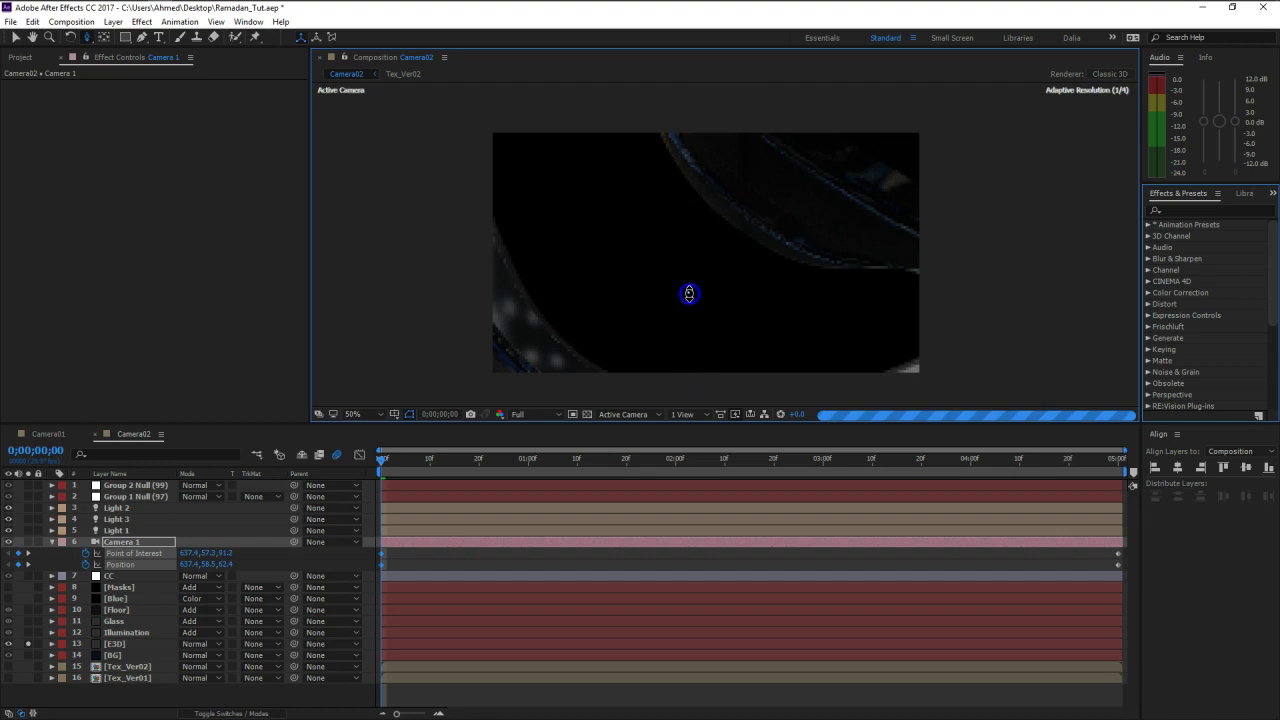
drag(696, 236, 701, 197)
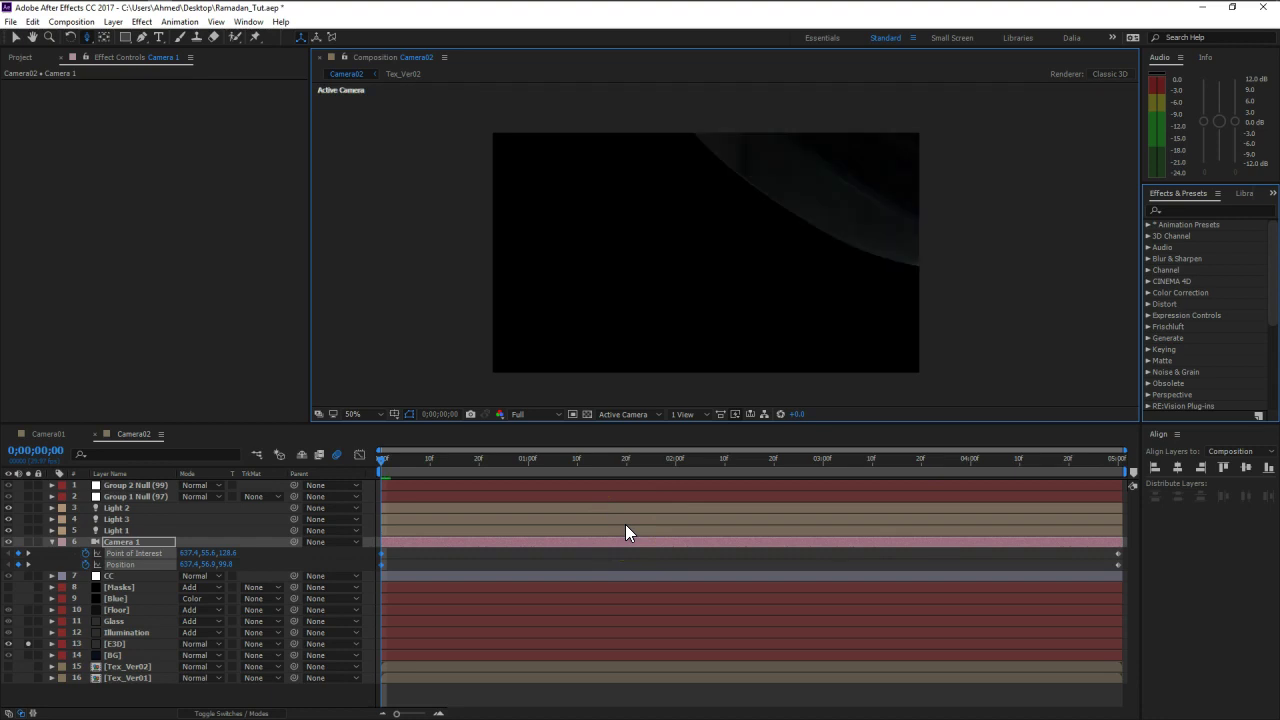
key(space)
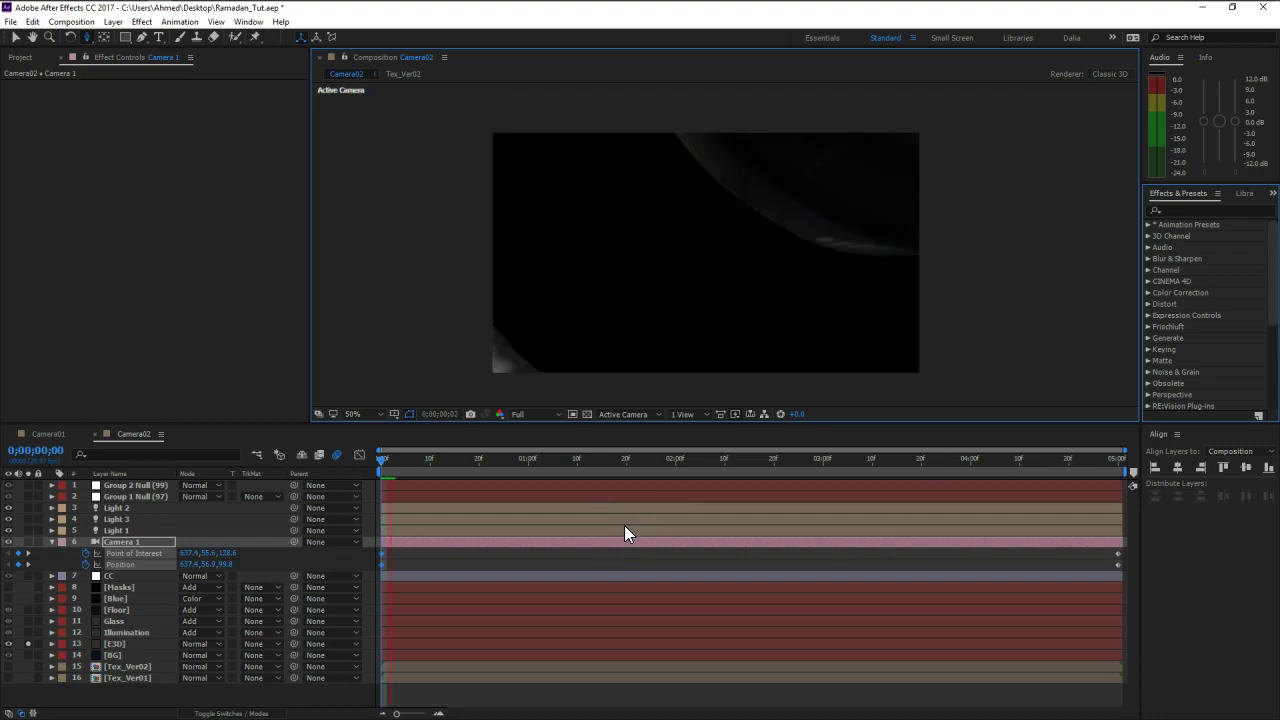
Step: At 0;00;03;10, dolly Camera 1 back to about Z -1582 so the lantern comes into frame beside the calligraphy
drag(836, 463, 872, 473)
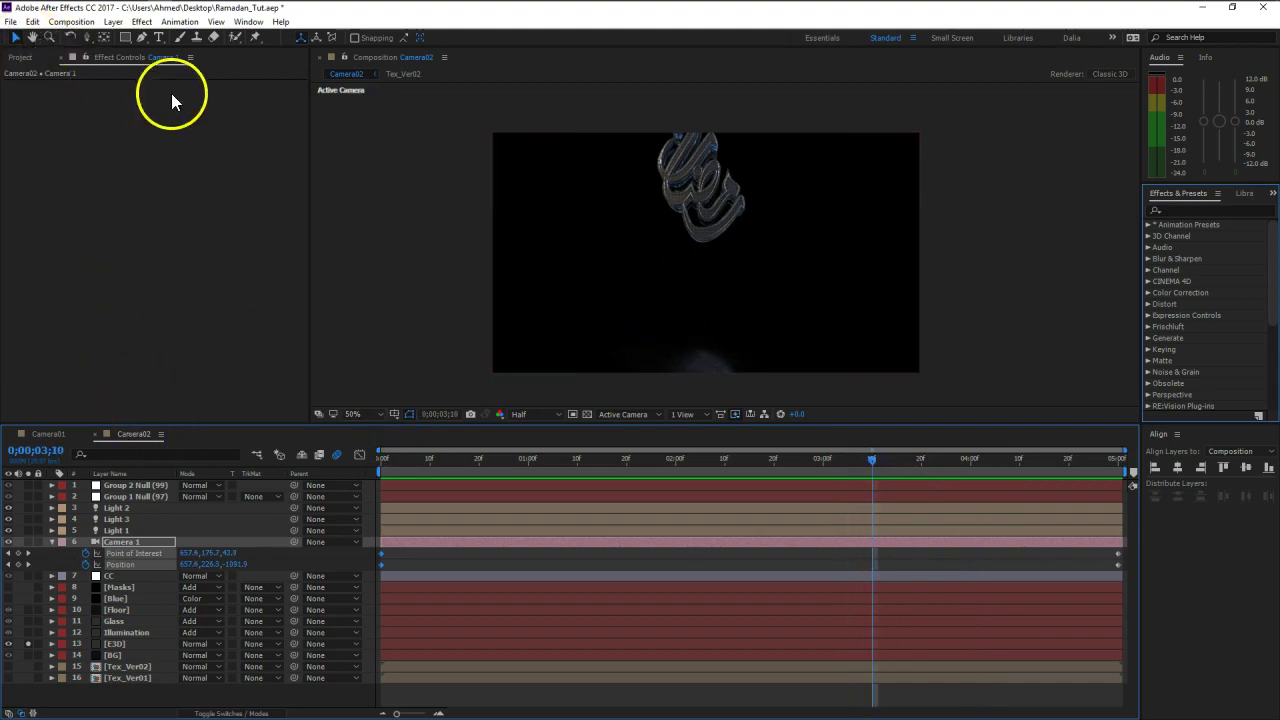
click(87, 38)
drag(737, 183, 744, 249)
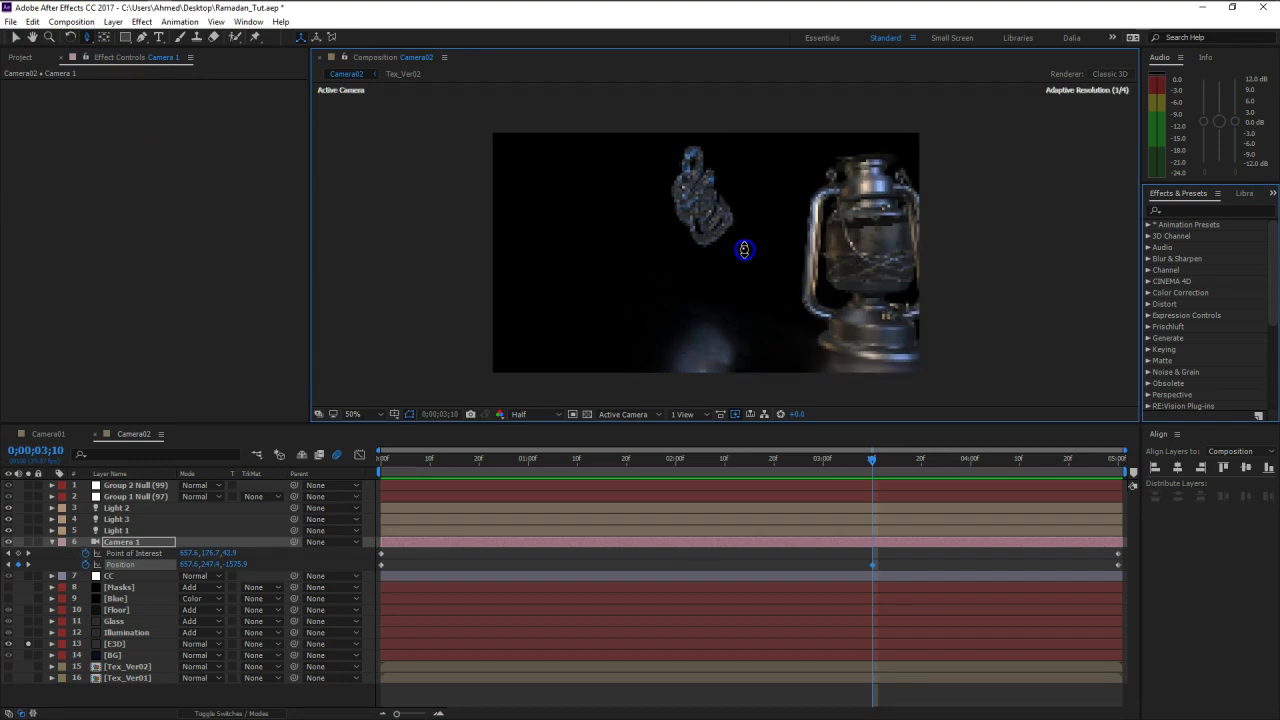
drag(744, 249, 744, 253)
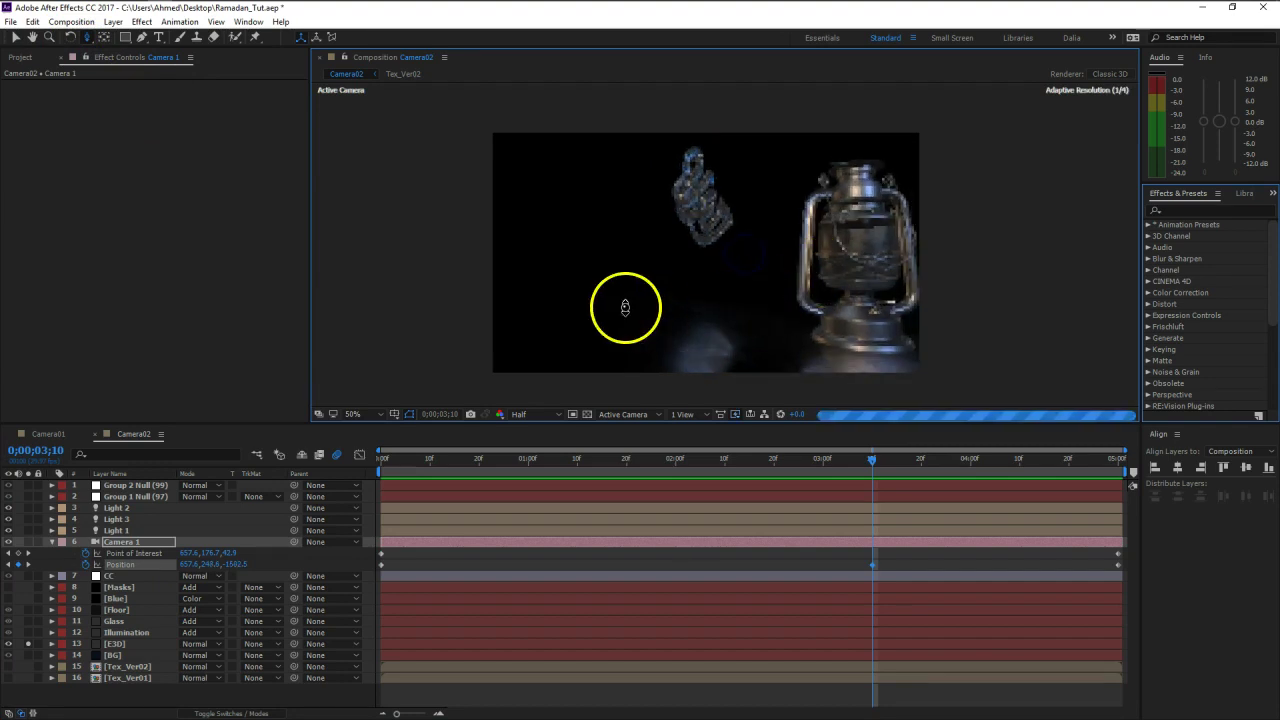
Step: Orbit and track Camera 1 at 0;00;03;10 to Position about 681, 203, -1600, and preview the animation from the start
drag(88, 37, 134, 49)
drag(863, 286, 855, 261)
click(858, 250)
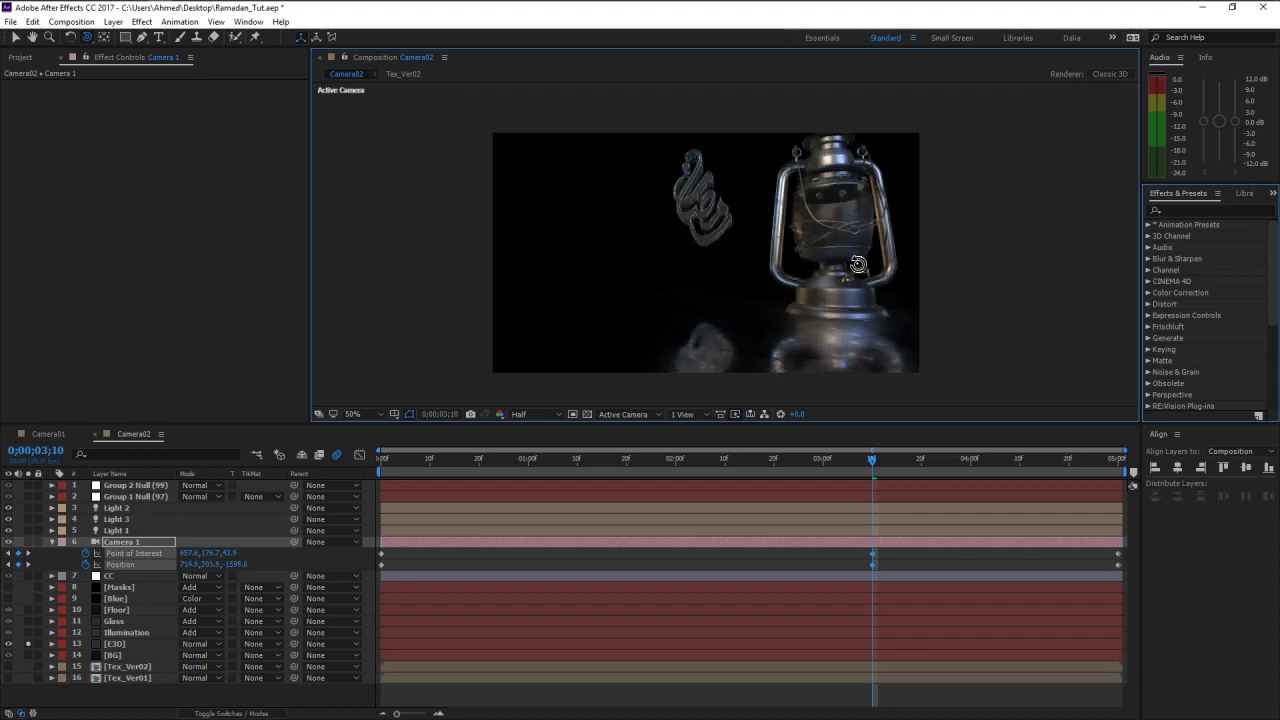
drag(859, 264, 859, 262)
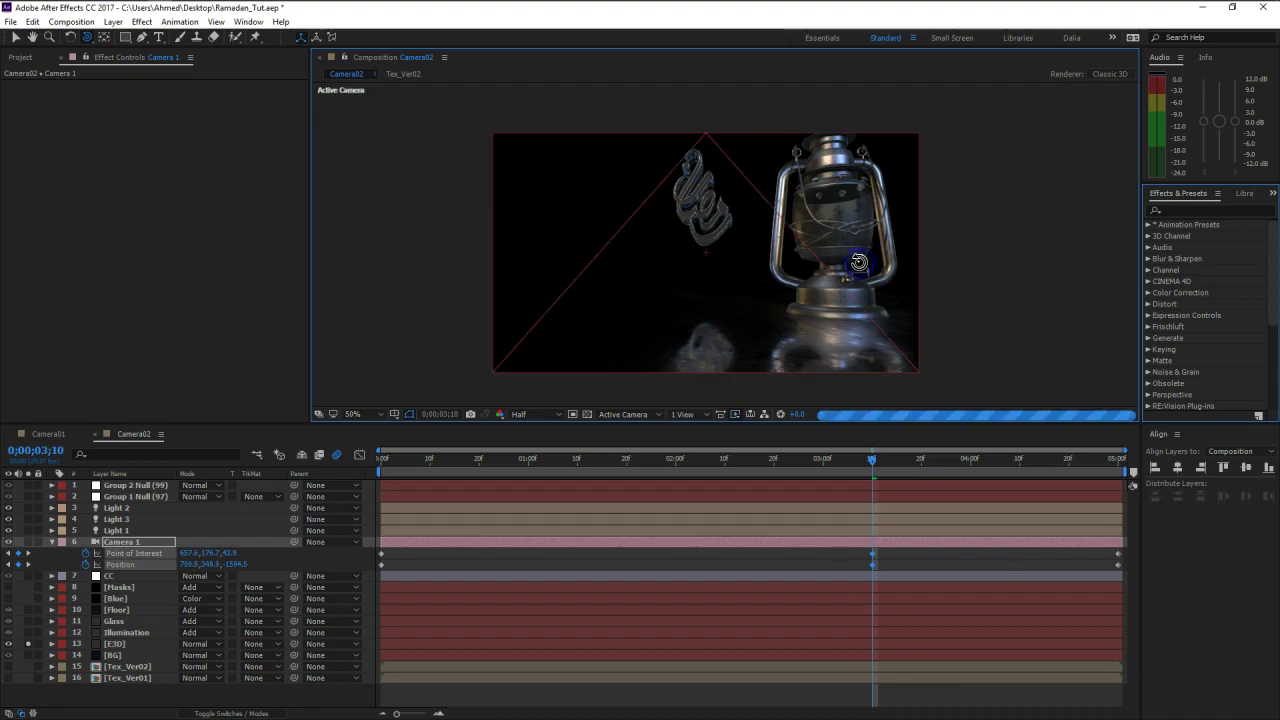
click(847, 269)
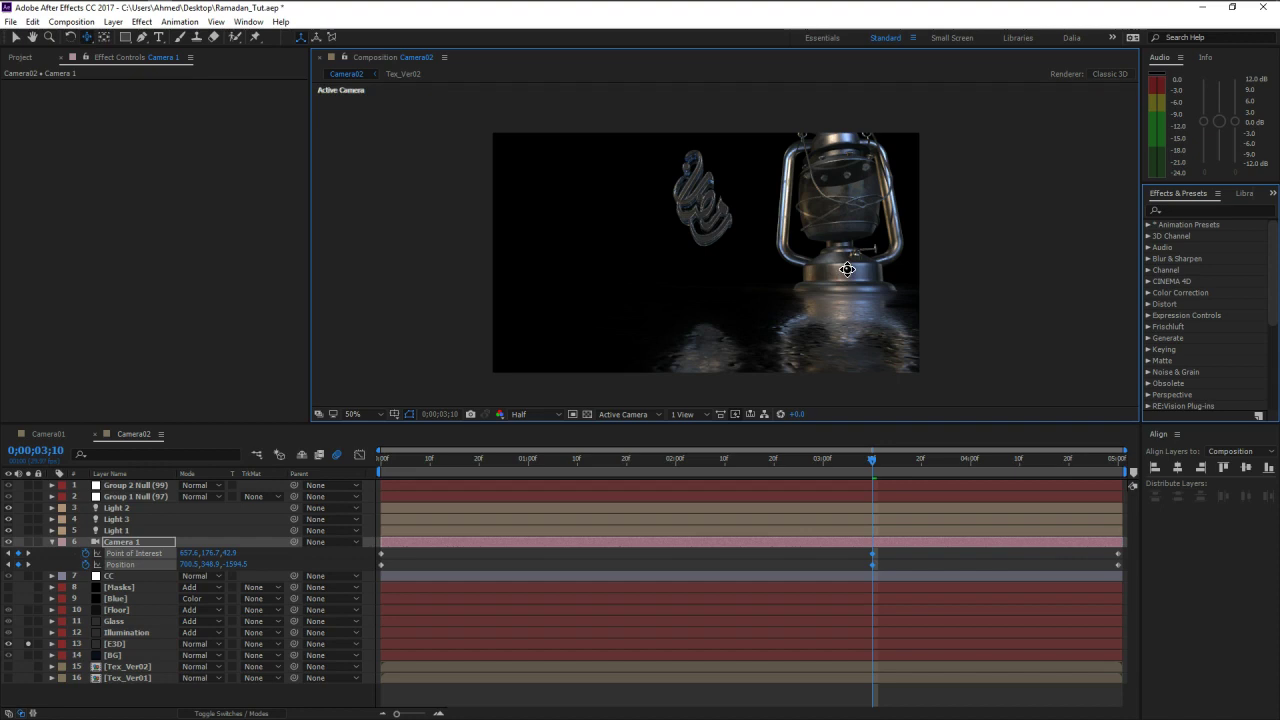
drag(843, 249, 845, 256)
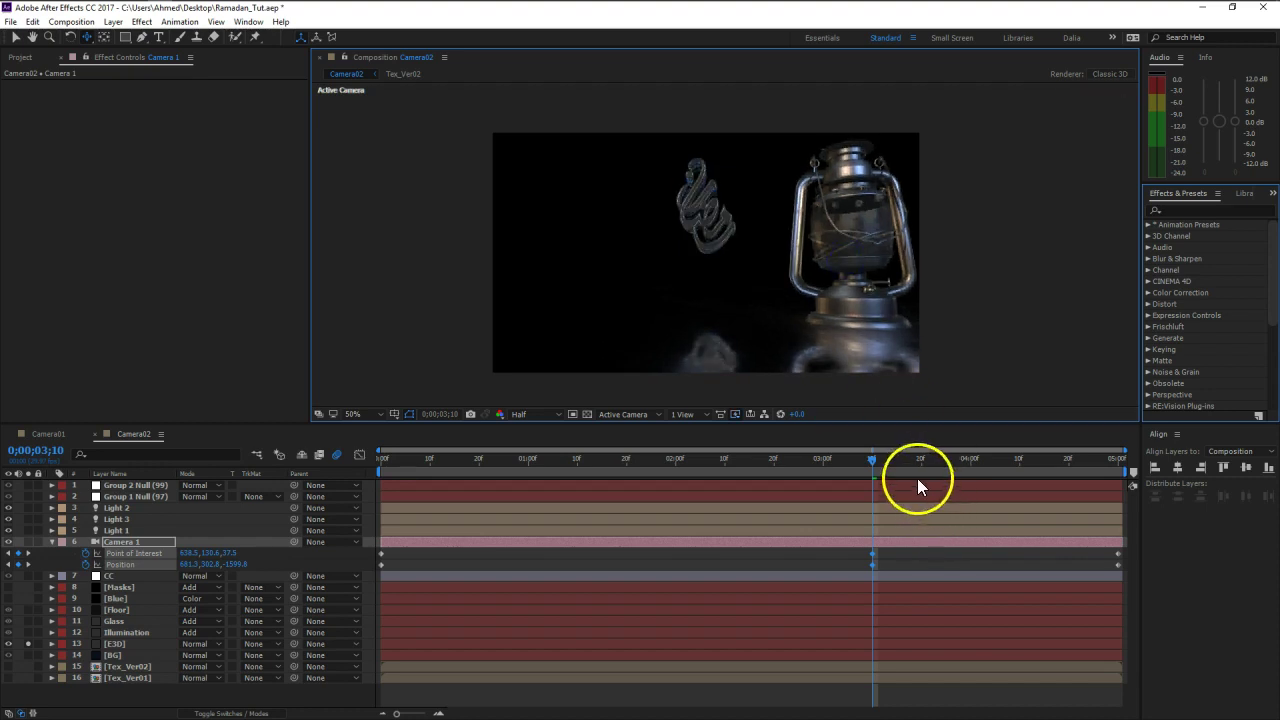
drag(872, 459, 349, 461)
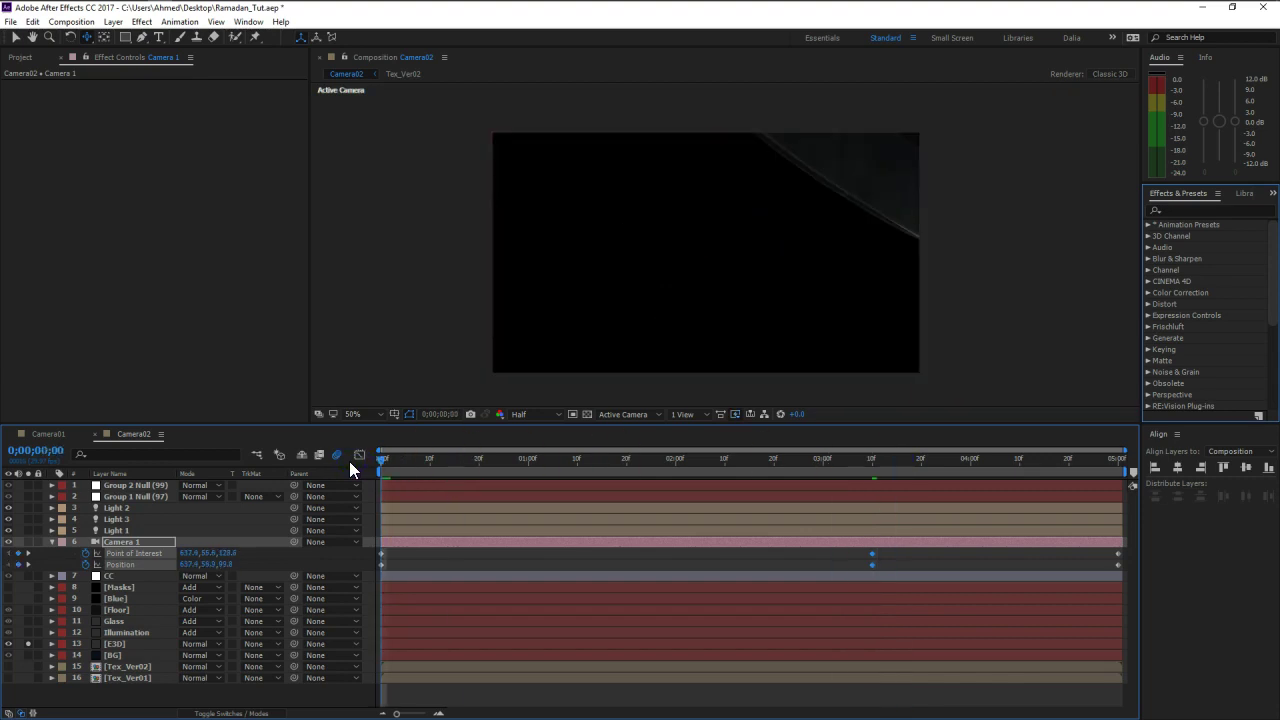
key(space)
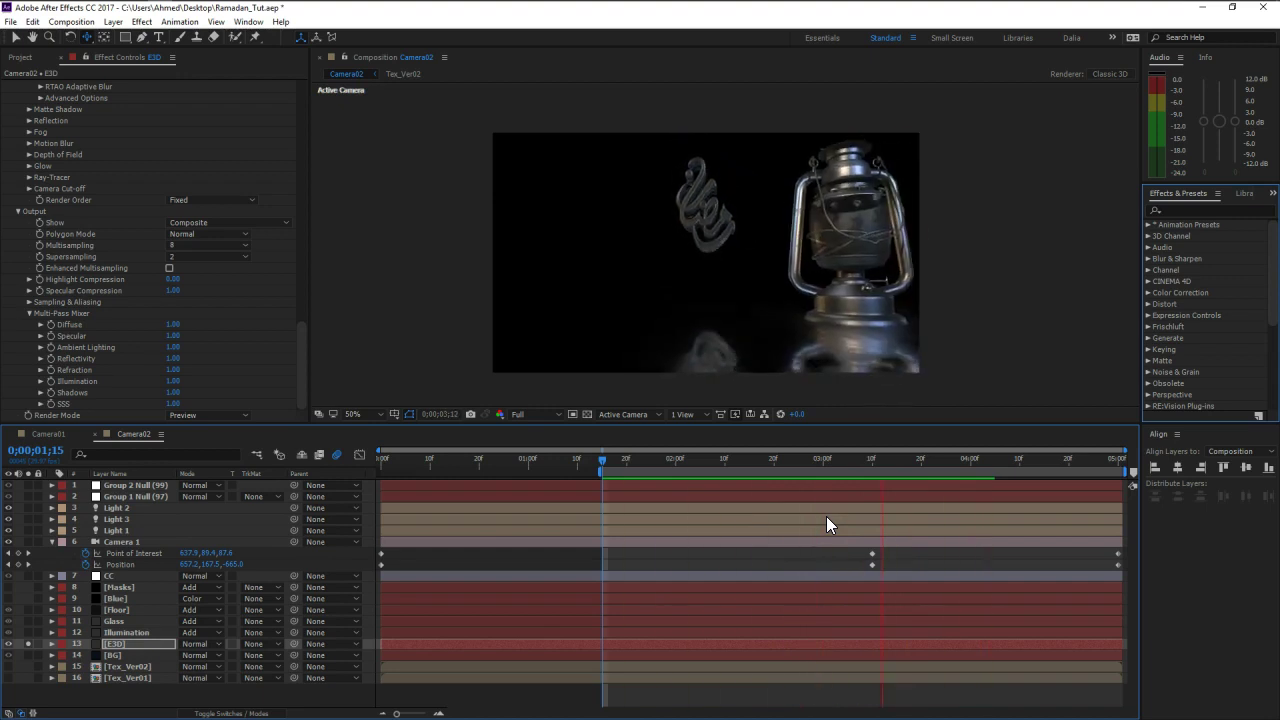
Step: At 0;00;05;00, orbit and track Camera 1 to a final Position of about 667, 322, -1687
click(743, 470)
drag(743, 468, 1117, 490)
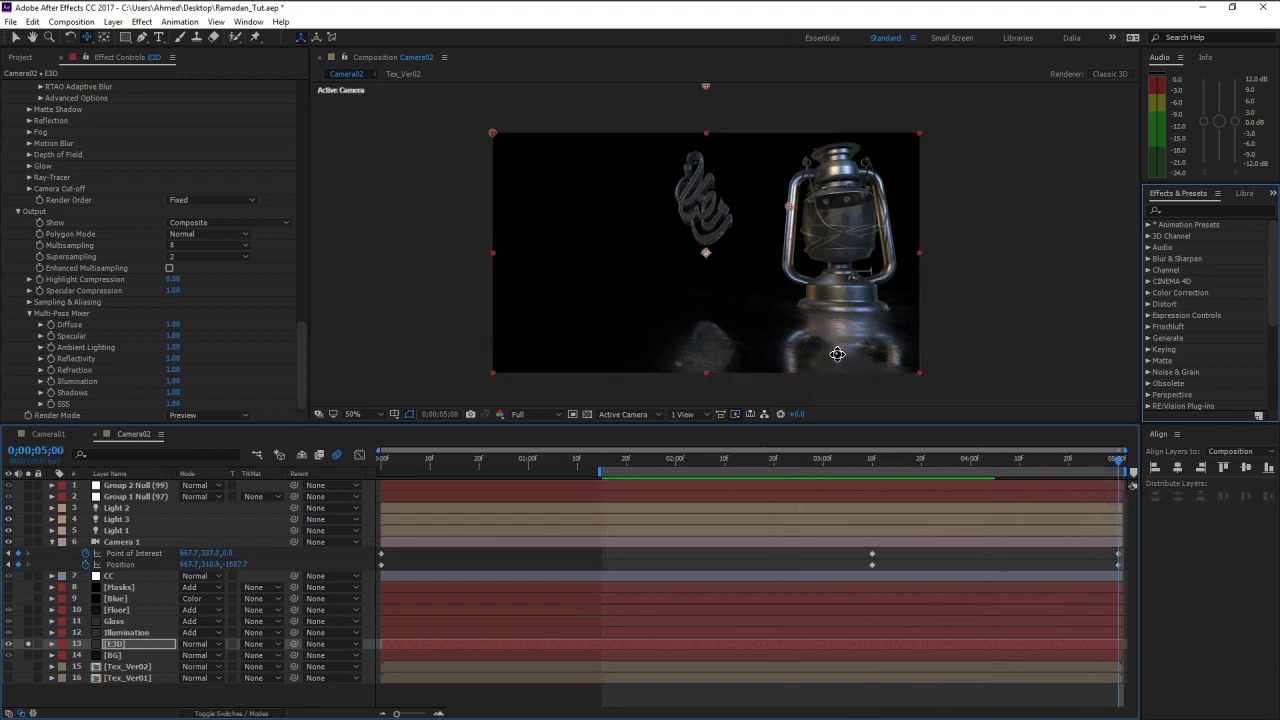
drag(89, 39, 137, 50)
drag(905, 321, 860, 290)
key(c)
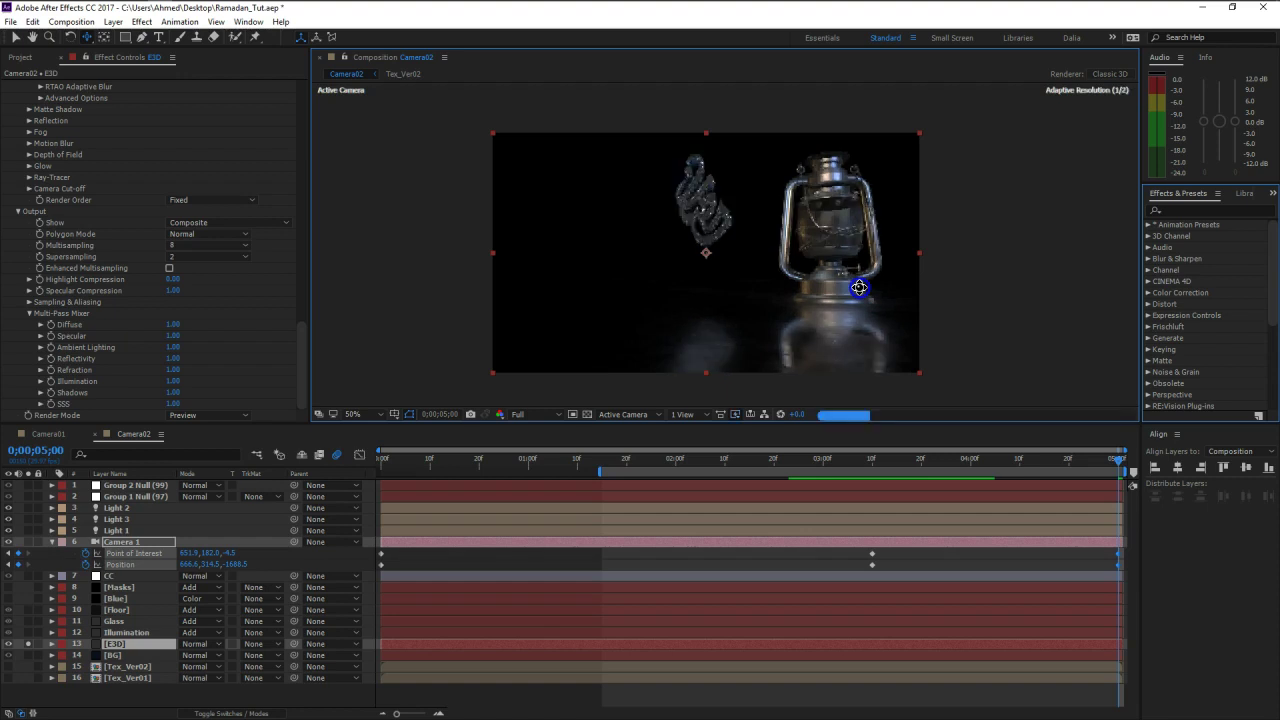
drag(859, 287, 859, 286)
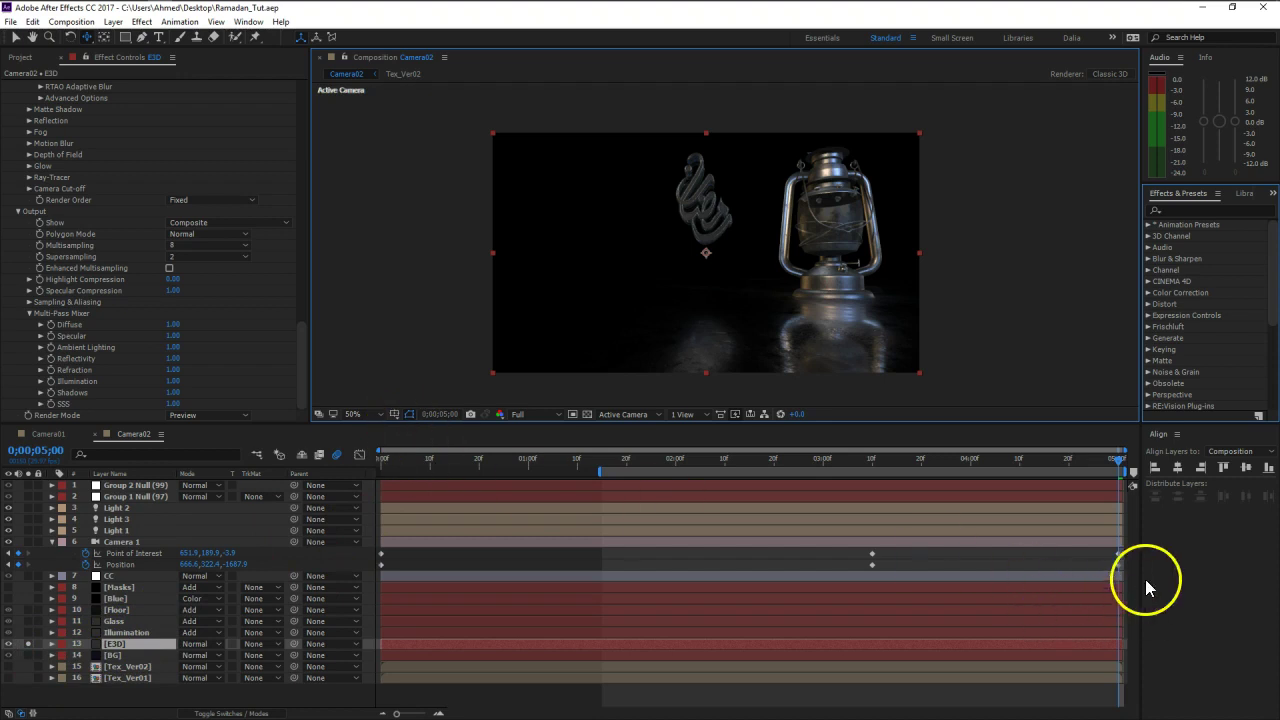
Step: Collapse Camera 1's properties and solo the BG and Floor layers together with E3D
click(52, 541)
click(28, 632)
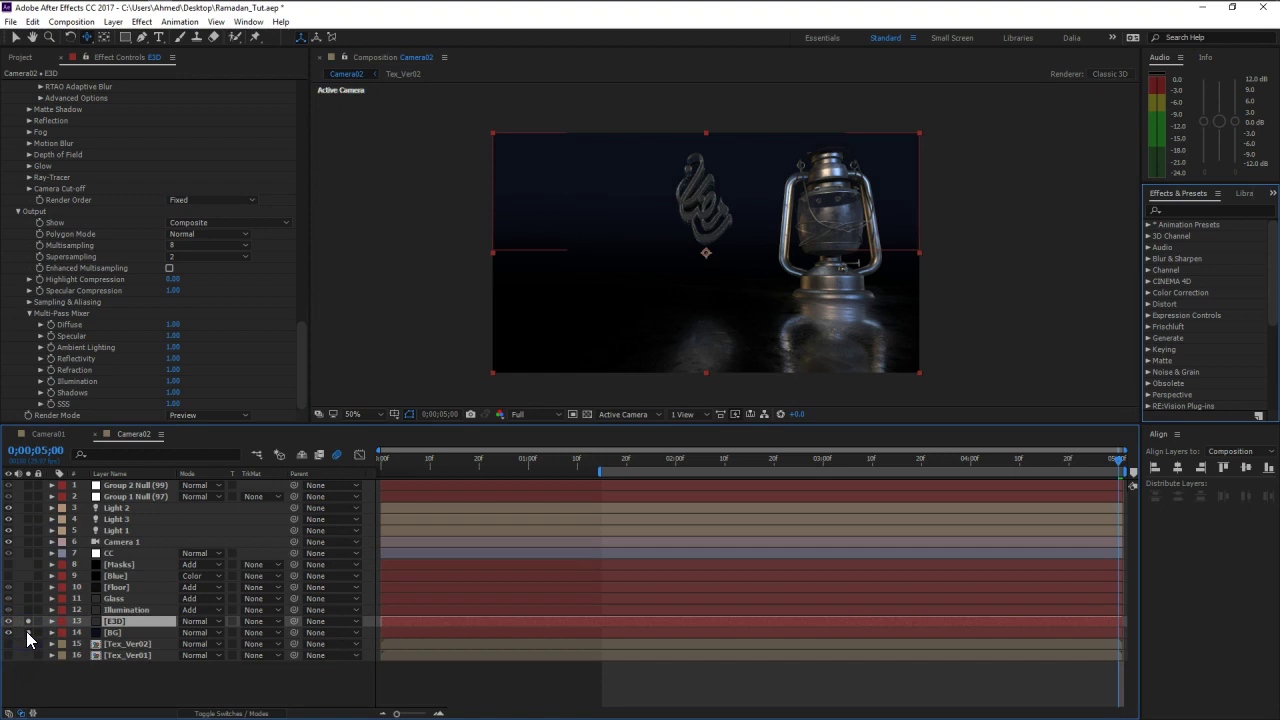
click(28, 587)
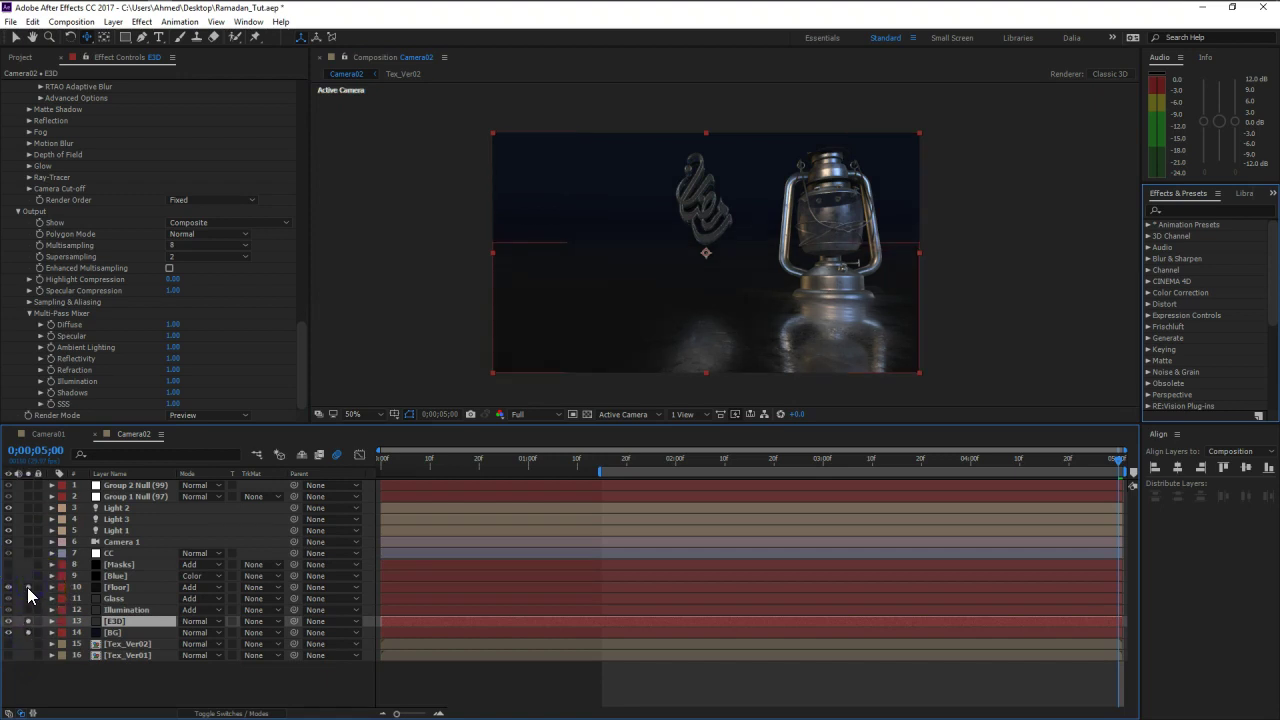
Step: Move the Floor layer below E3D in the layer stack, directly above BG
click(113, 588)
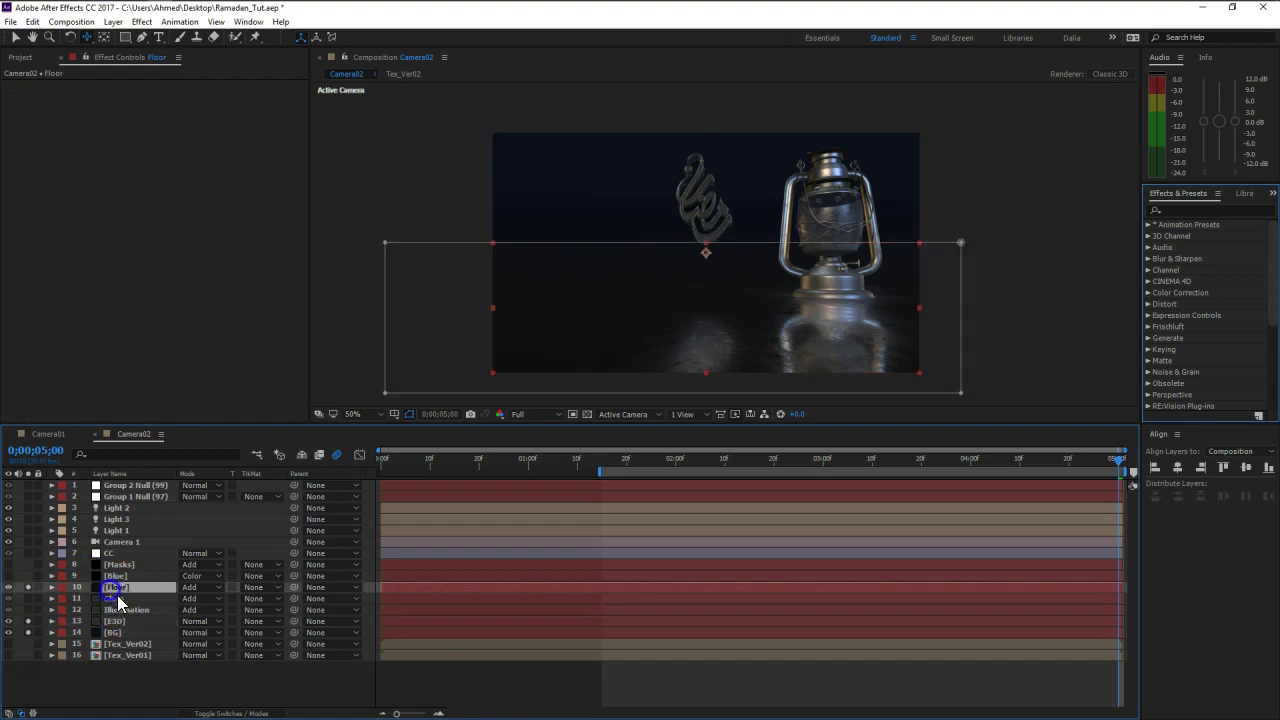
drag(118, 587, 121, 622)
click(133, 674)
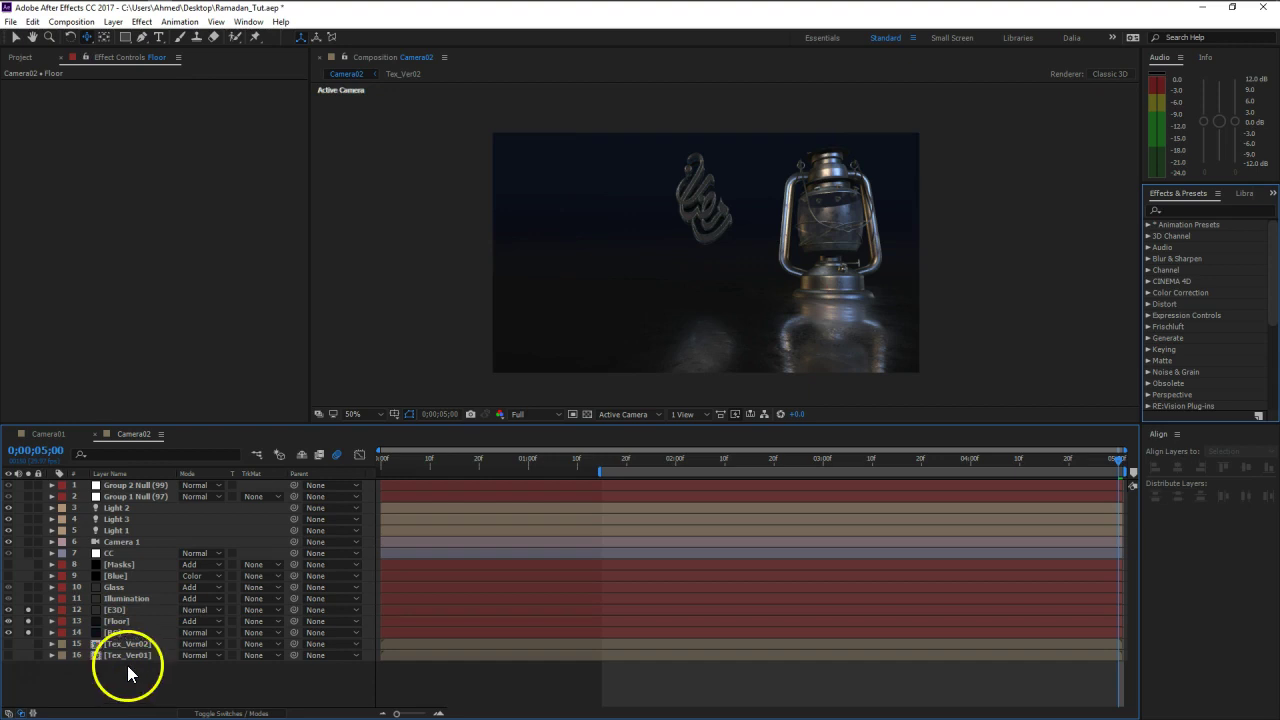
Step: Lower the upper edge of the Floor layer's mask to around the base of the lantern
click(117, 621)
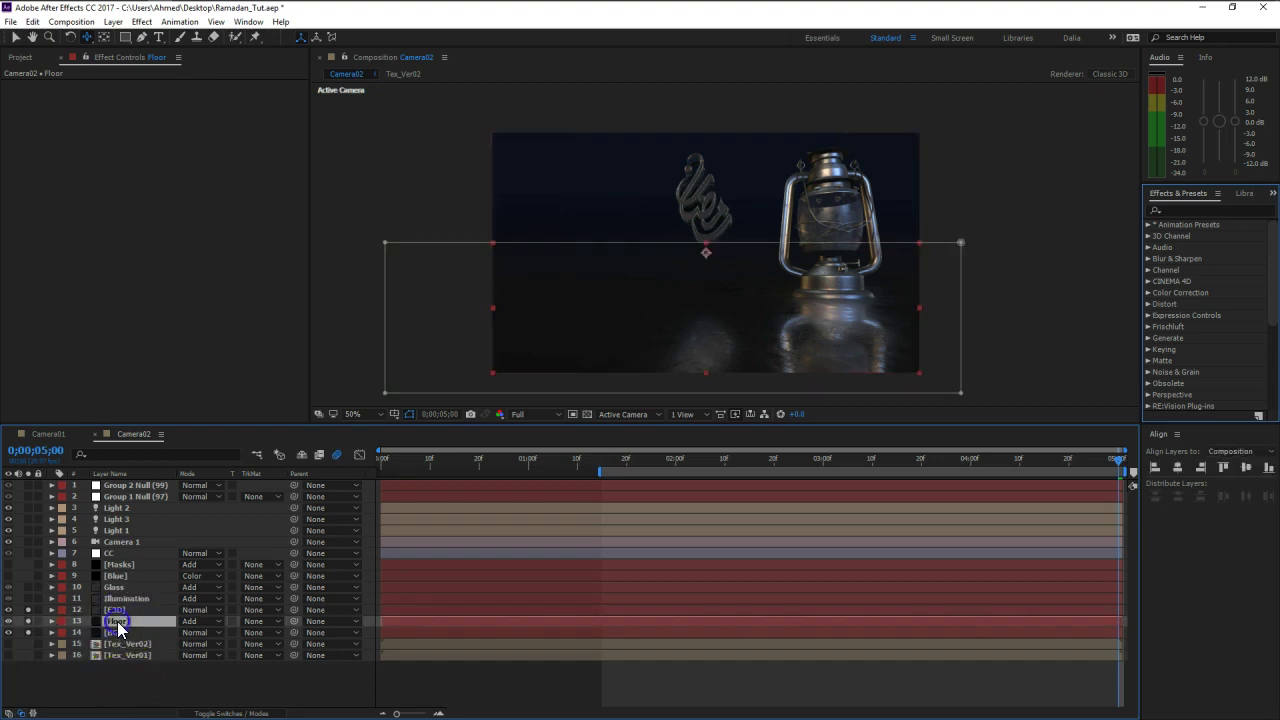
click(16, 39)
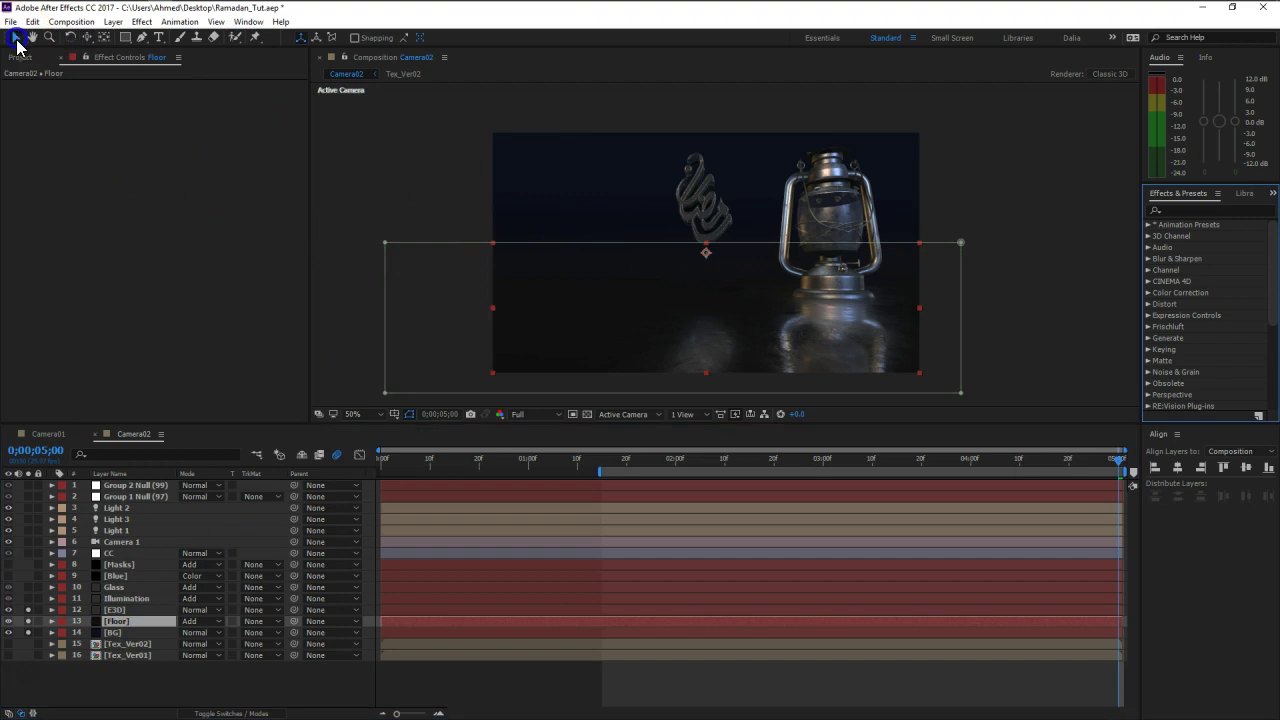
click(640, 246)
drag(674, 243, 676, 287)
click(137, 683)
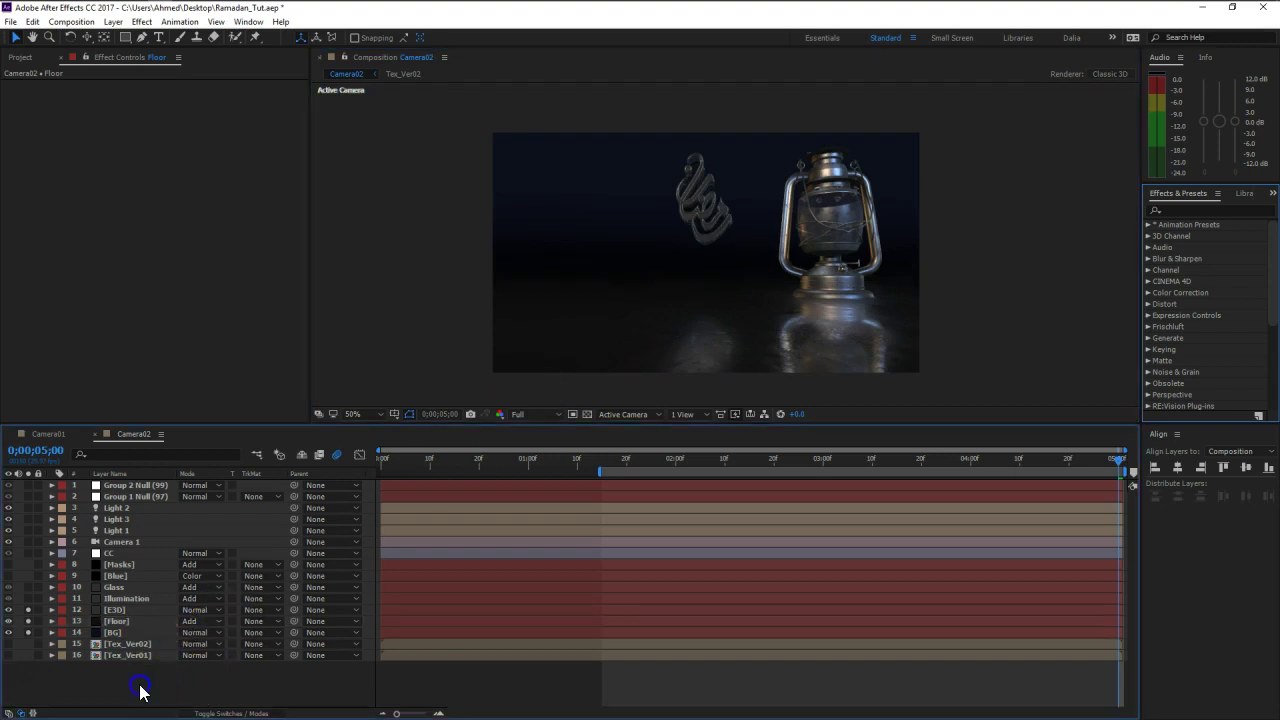
Step: Extend the lower edge of the BG layer's mask down to the lantern's base so it overlaps the floor
click(120, 632)
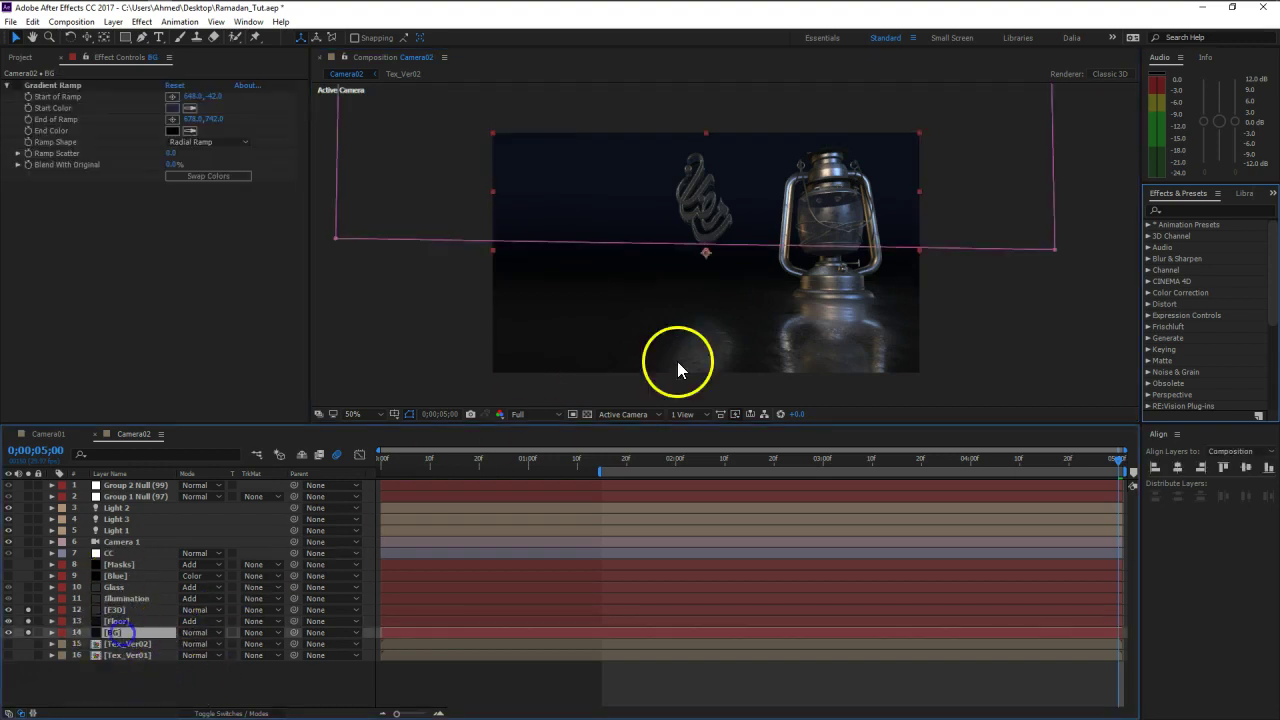
double_click(680, 245)
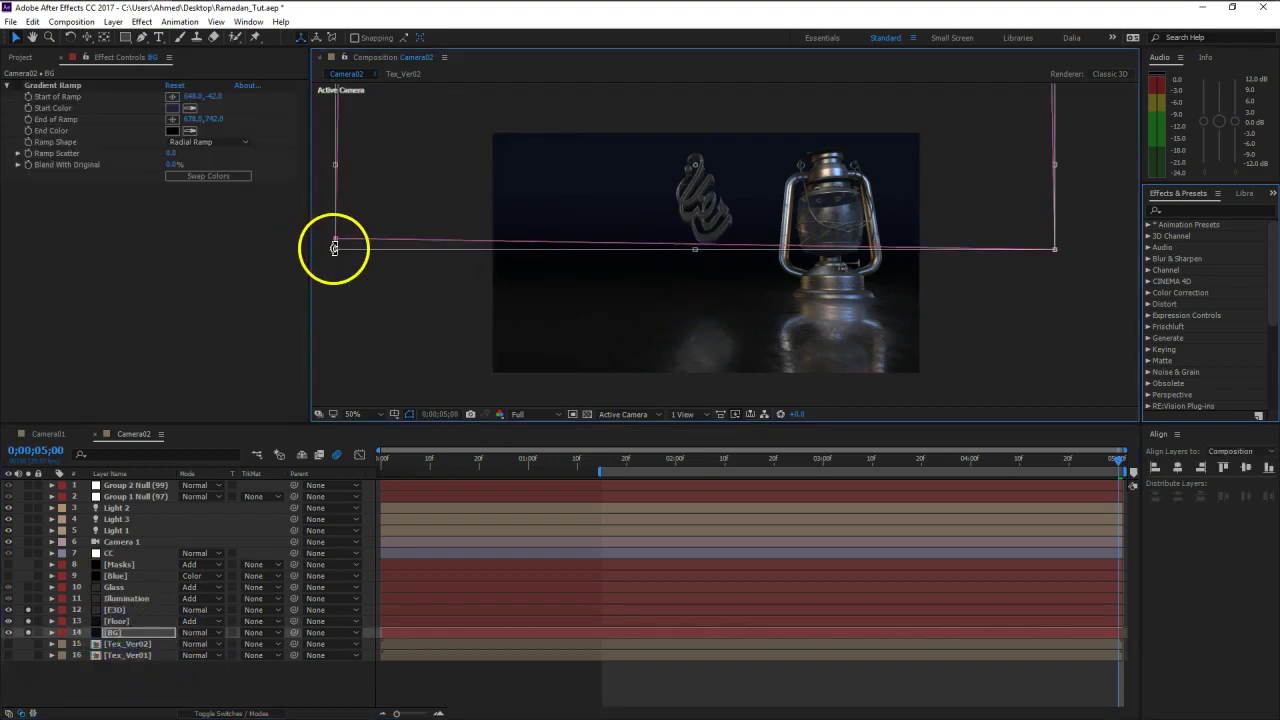
drag(677, 249, 697, 284)
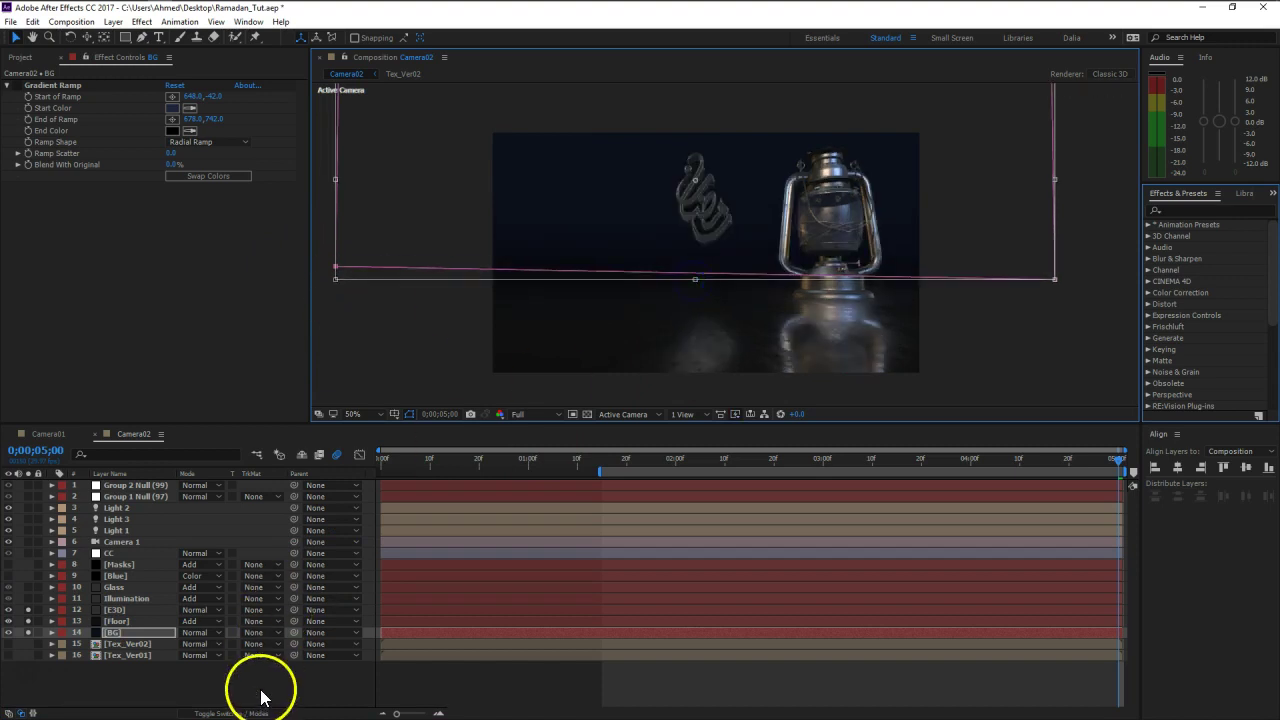
drag(695, 277, 695, 283)
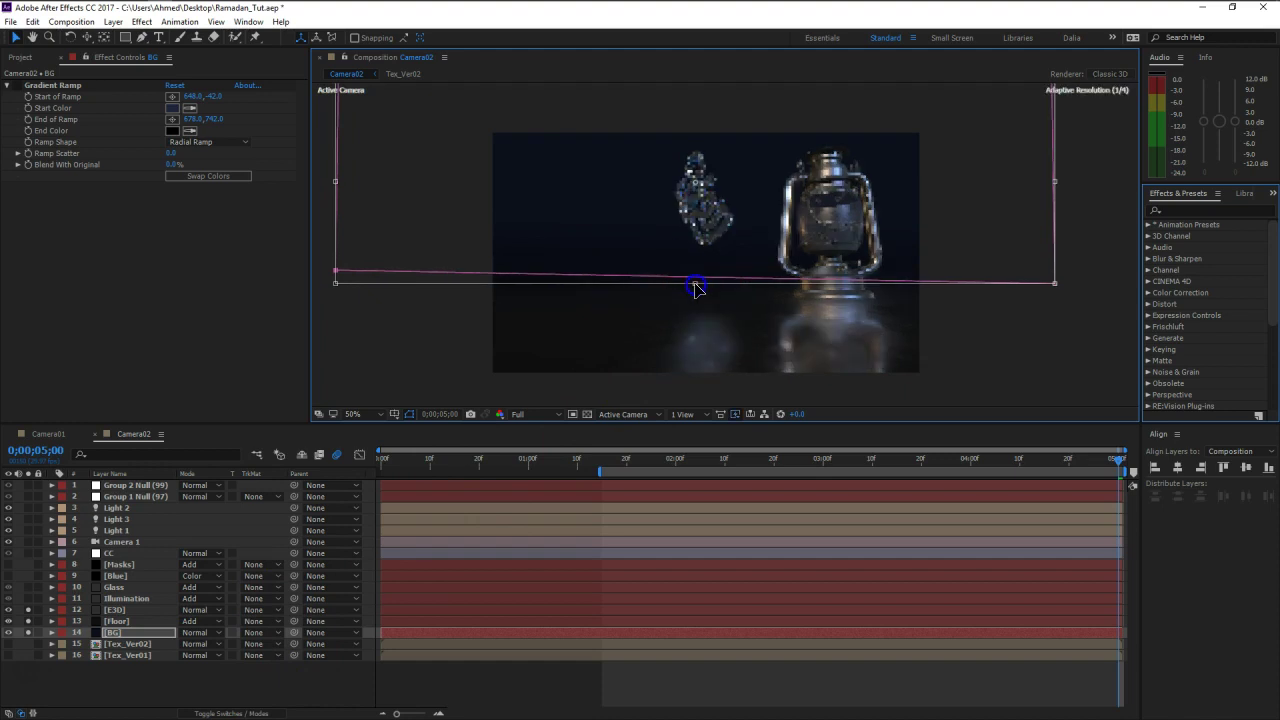
click(300, 690)
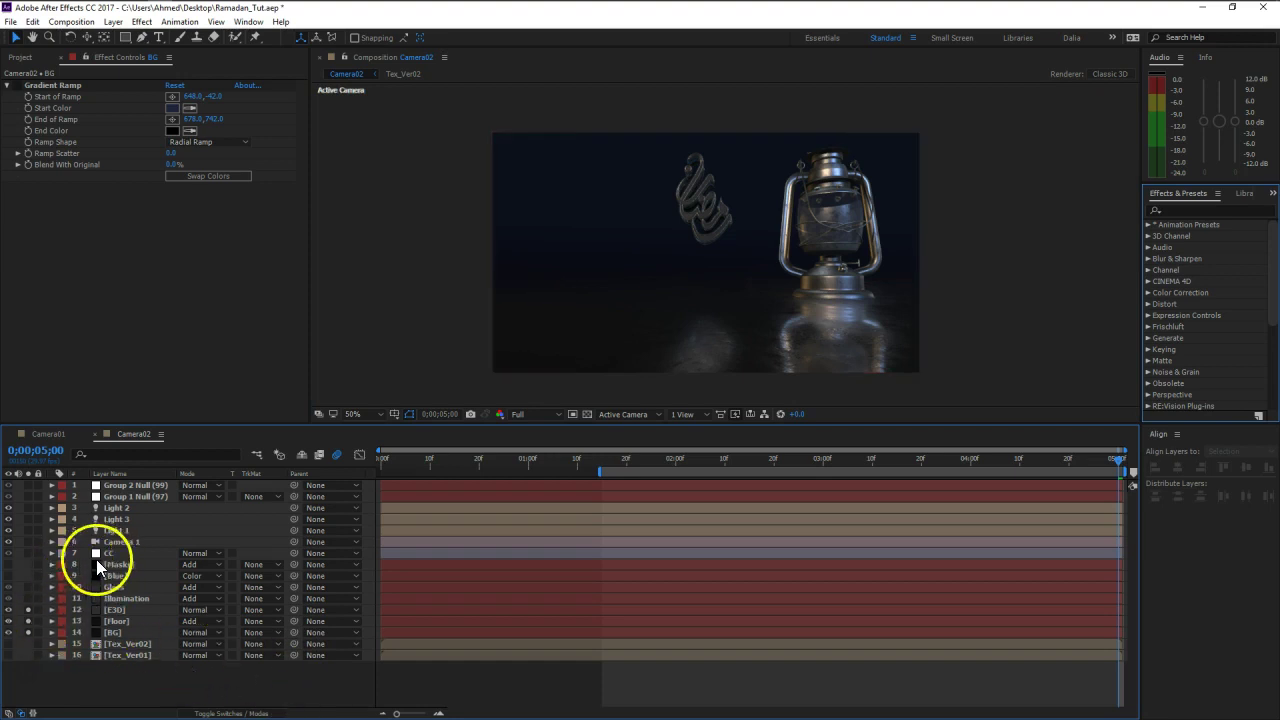
Step: Solo the CC layer briefly to check the grade, and unsolo CC, BG, Floor and E3D to bring back all layers
click(29, 553)
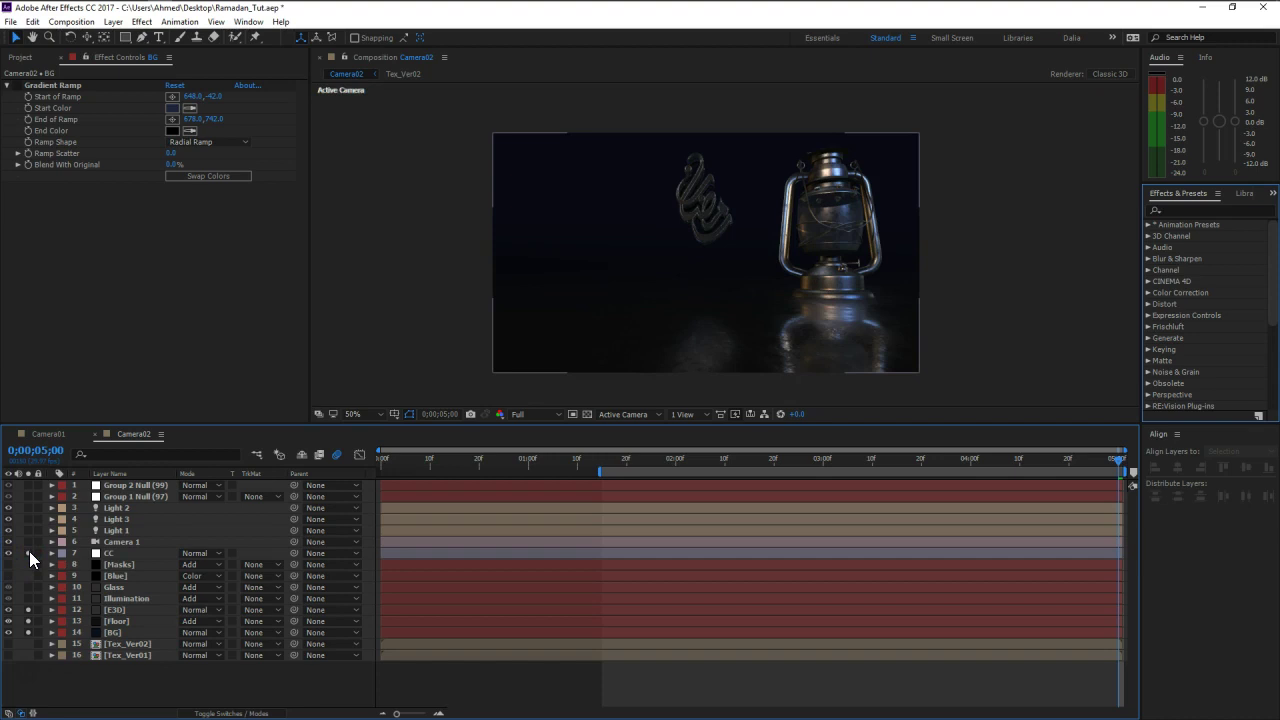
click(29, 553)
drag(28, 633, 30, 605)
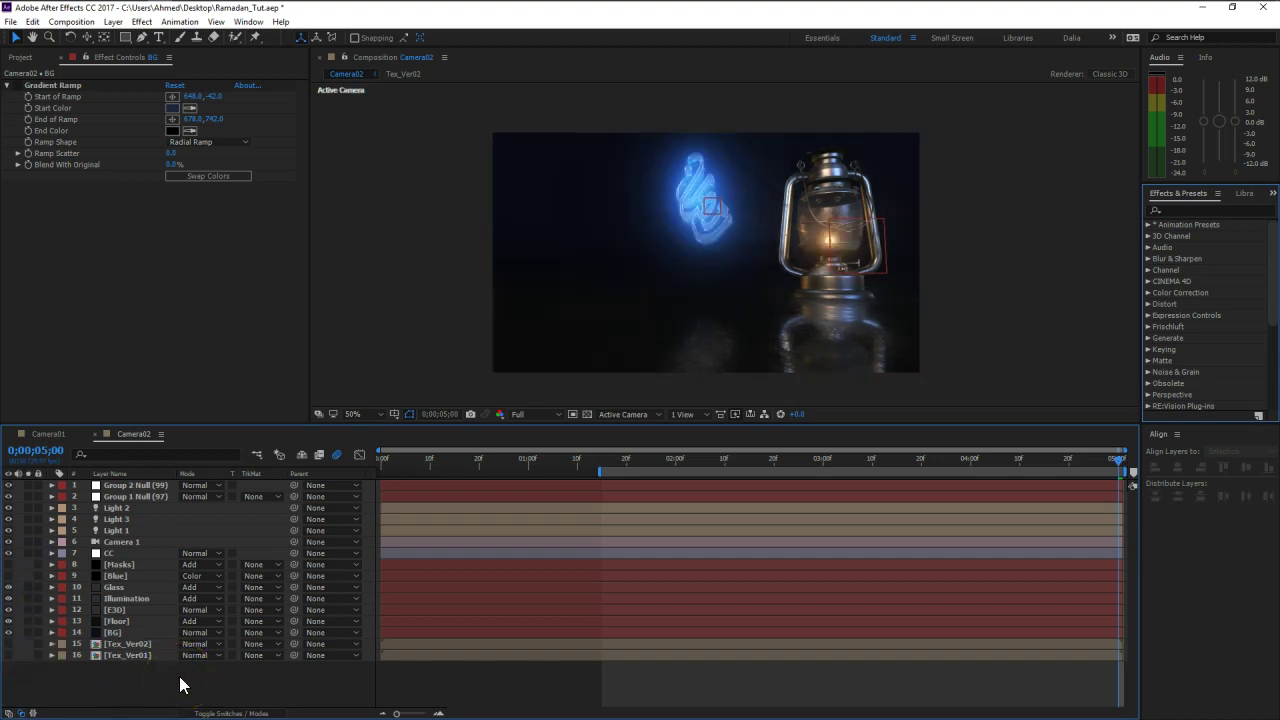
Step: Collapse the Element effect's parameter groups on the E3D layer and set its Render Mode to Full Render
click(115, 609)
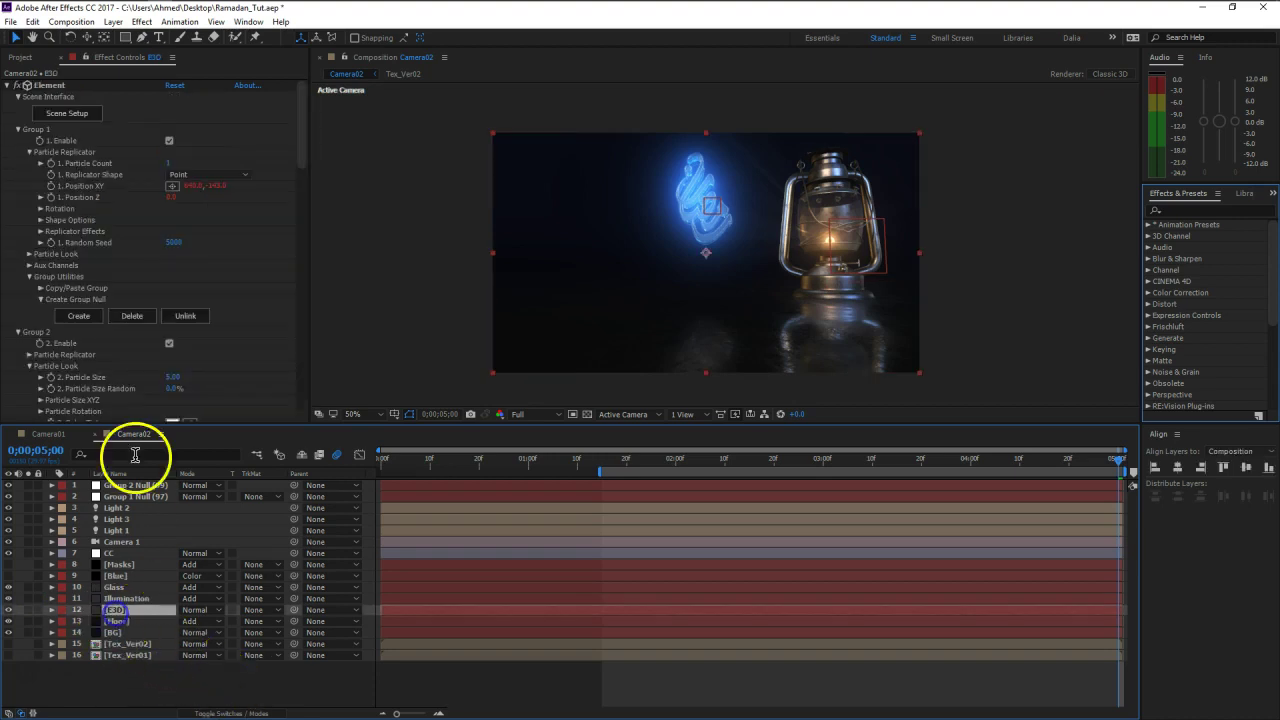
click(7, 86)
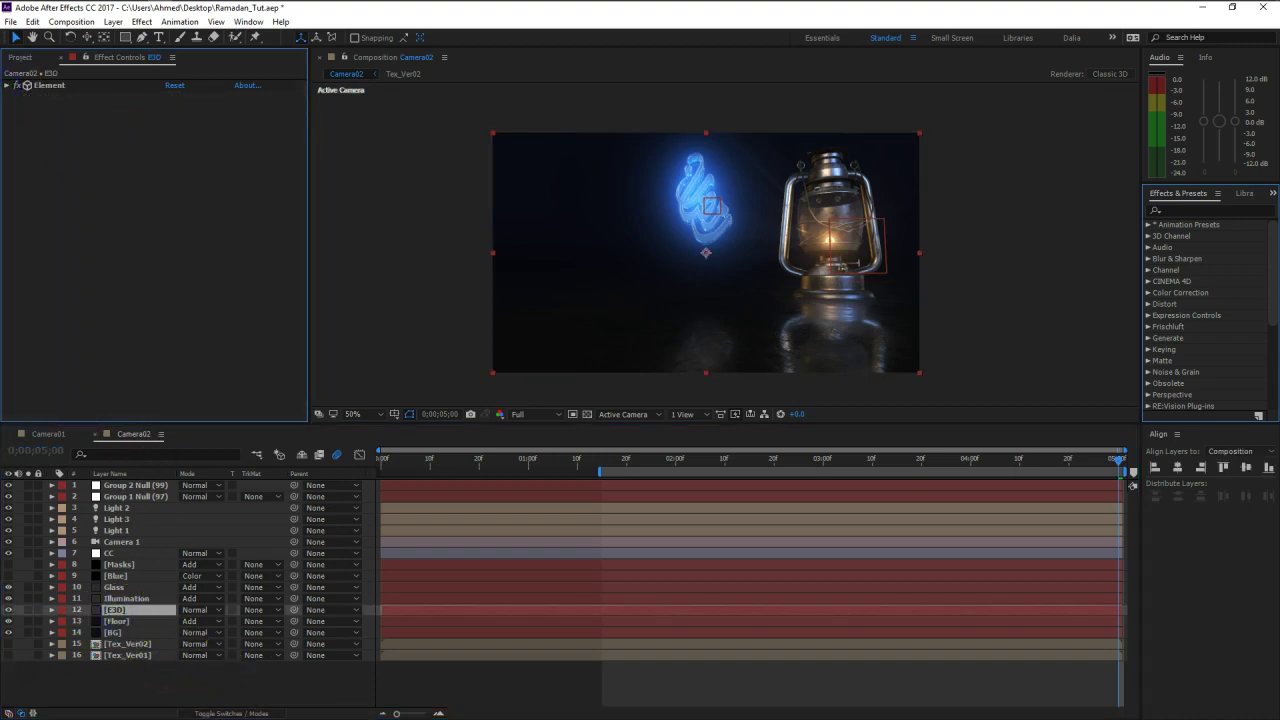
click(7, 86)
click(17, 129)
click(16, 97)
click(17, 118)
click(170, 322)
click(27, 222)
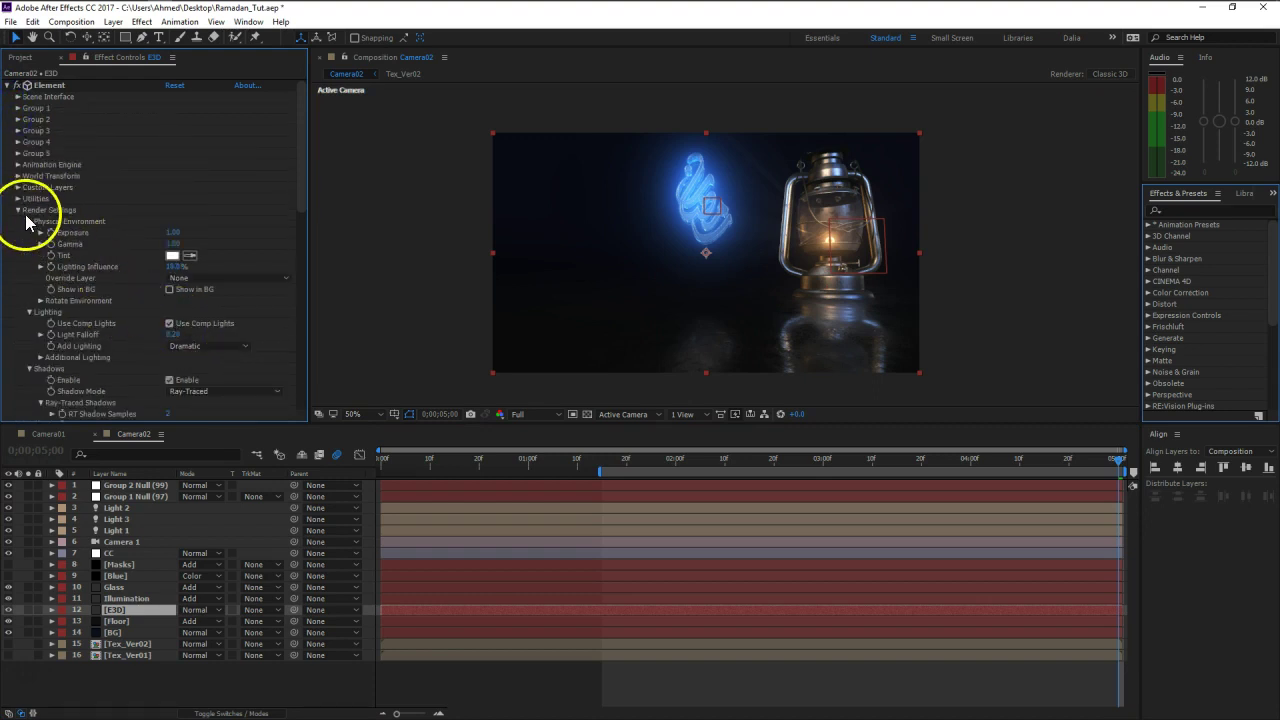
click(18, 212)
scroll(213, 320, down, 1)
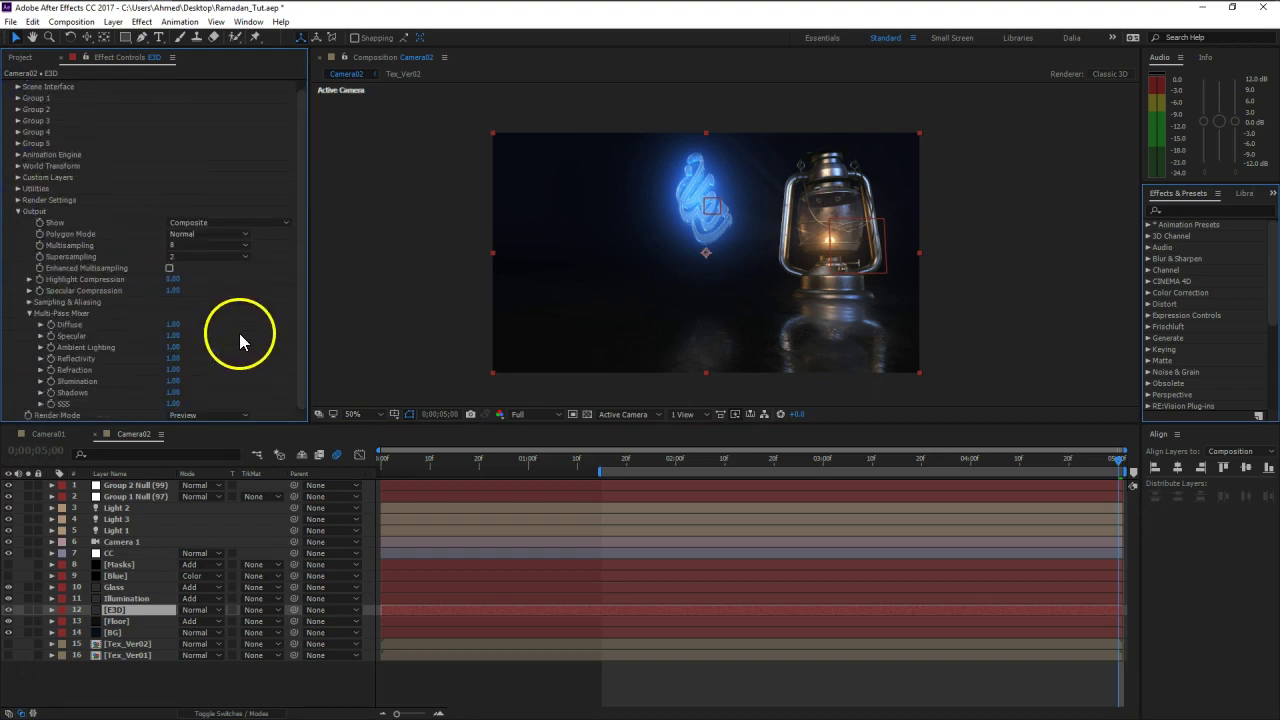
click(205, 415)
click(213, 432)
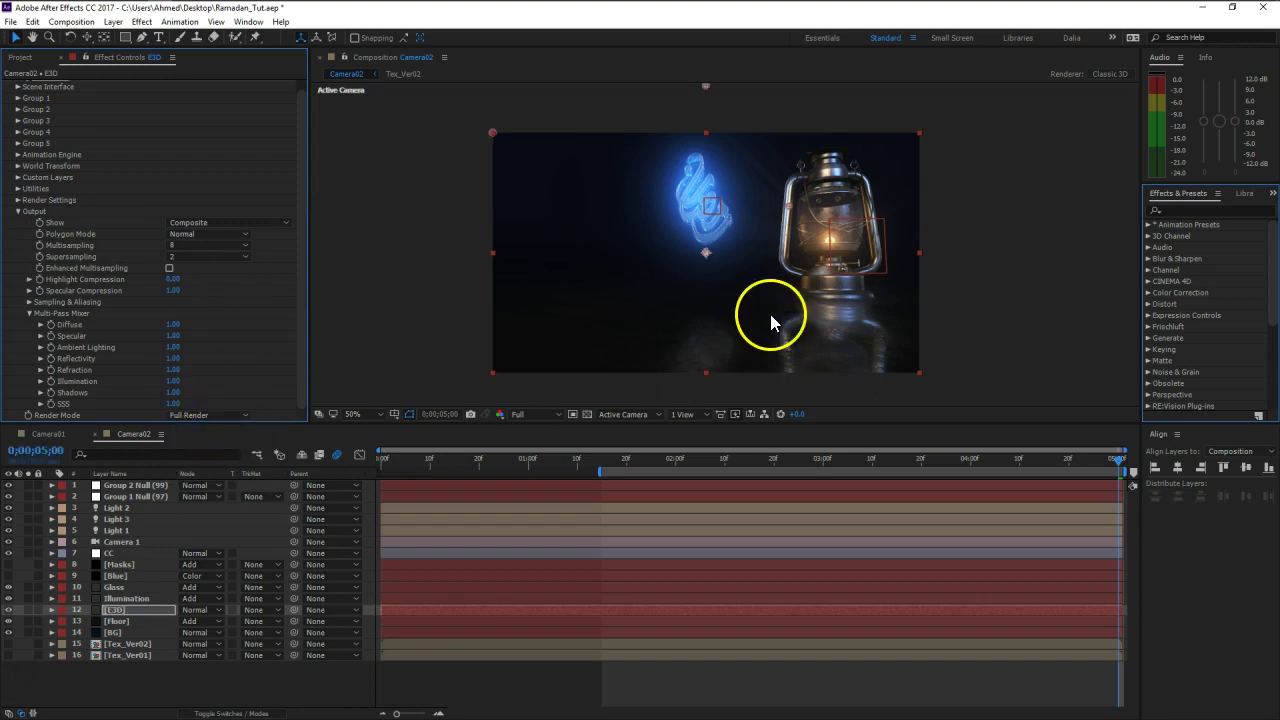
click(18, 212)
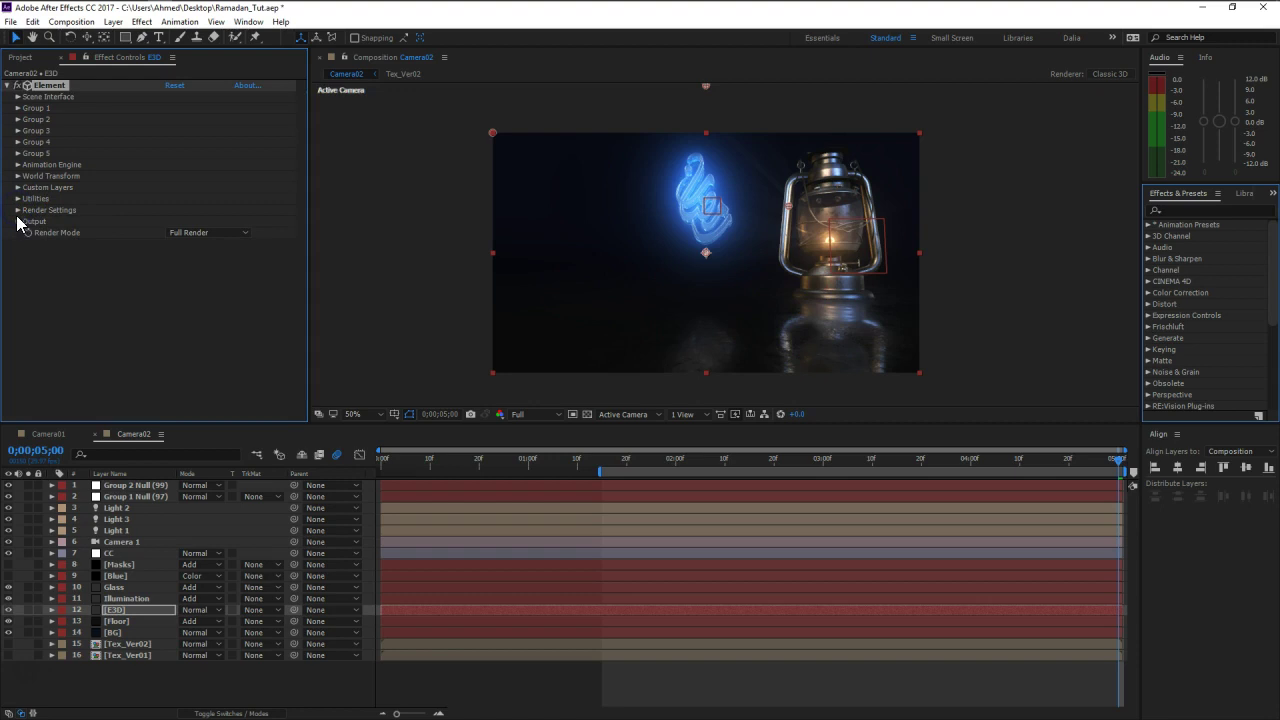
Step: Review Element's Render Settings for shadows and ambient occlusion, and inspect the fully rendered frame at 100%
click(17, 210)
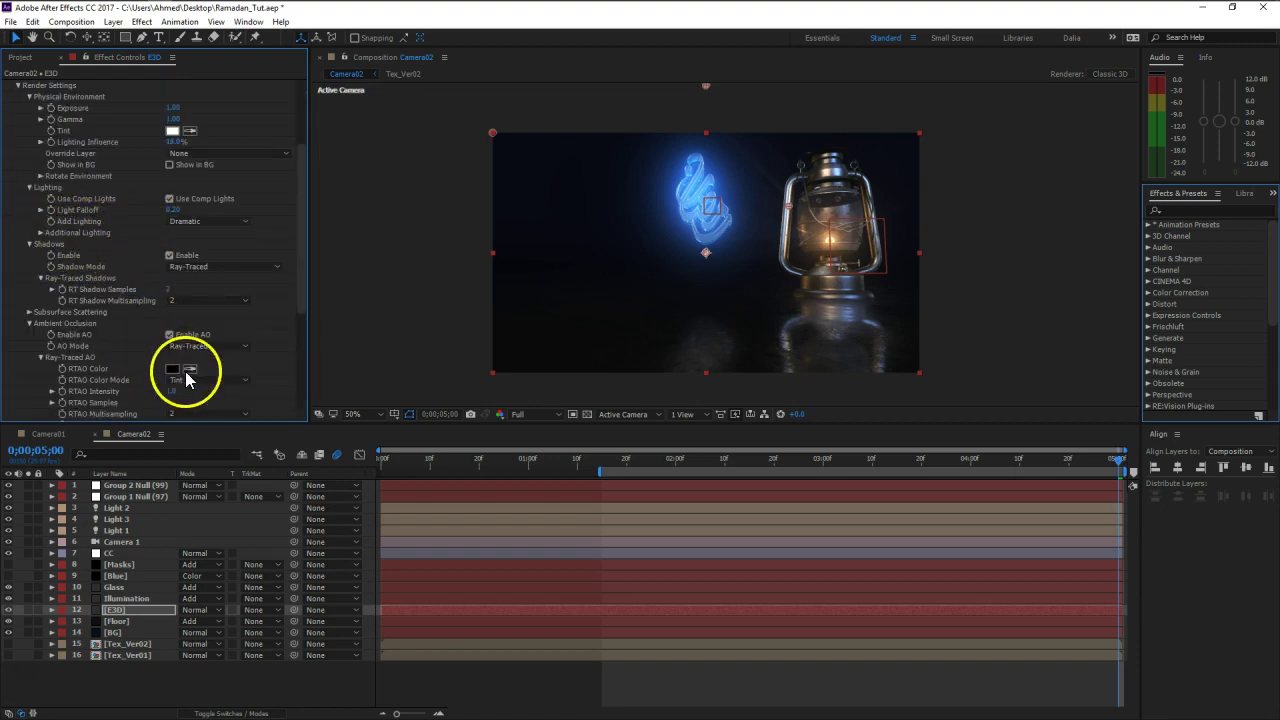
key(period)
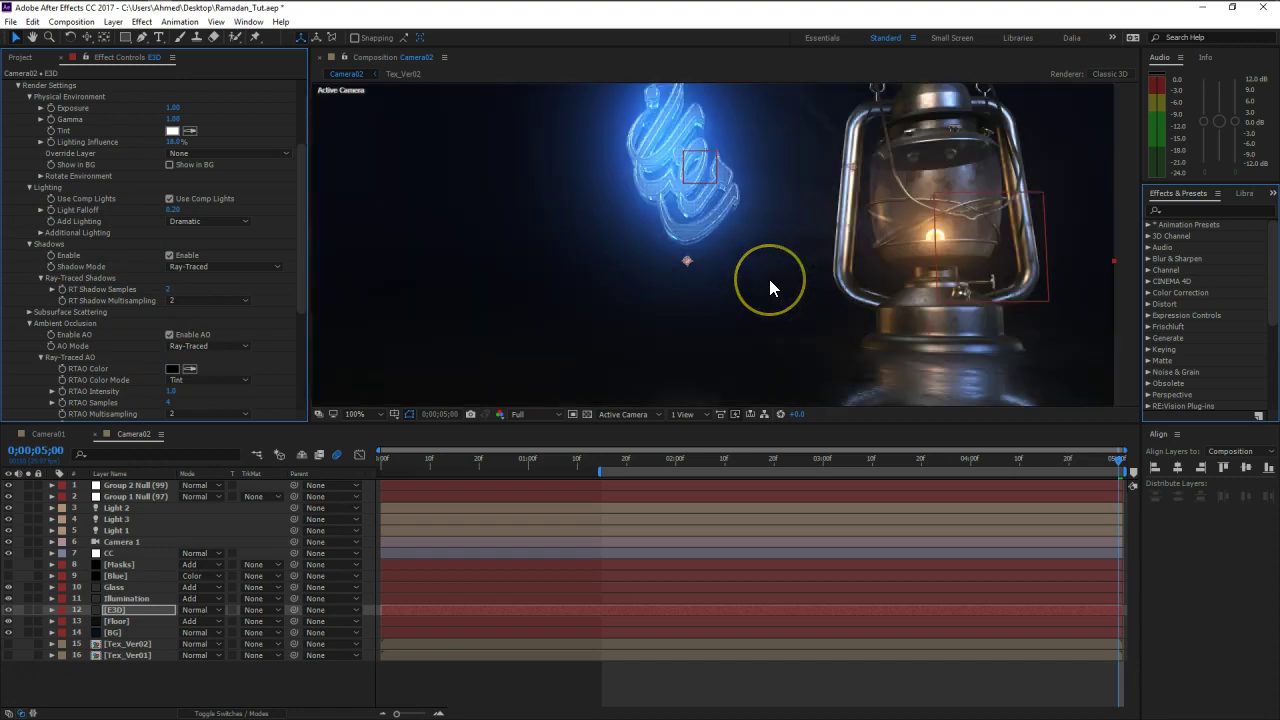
key(comma)
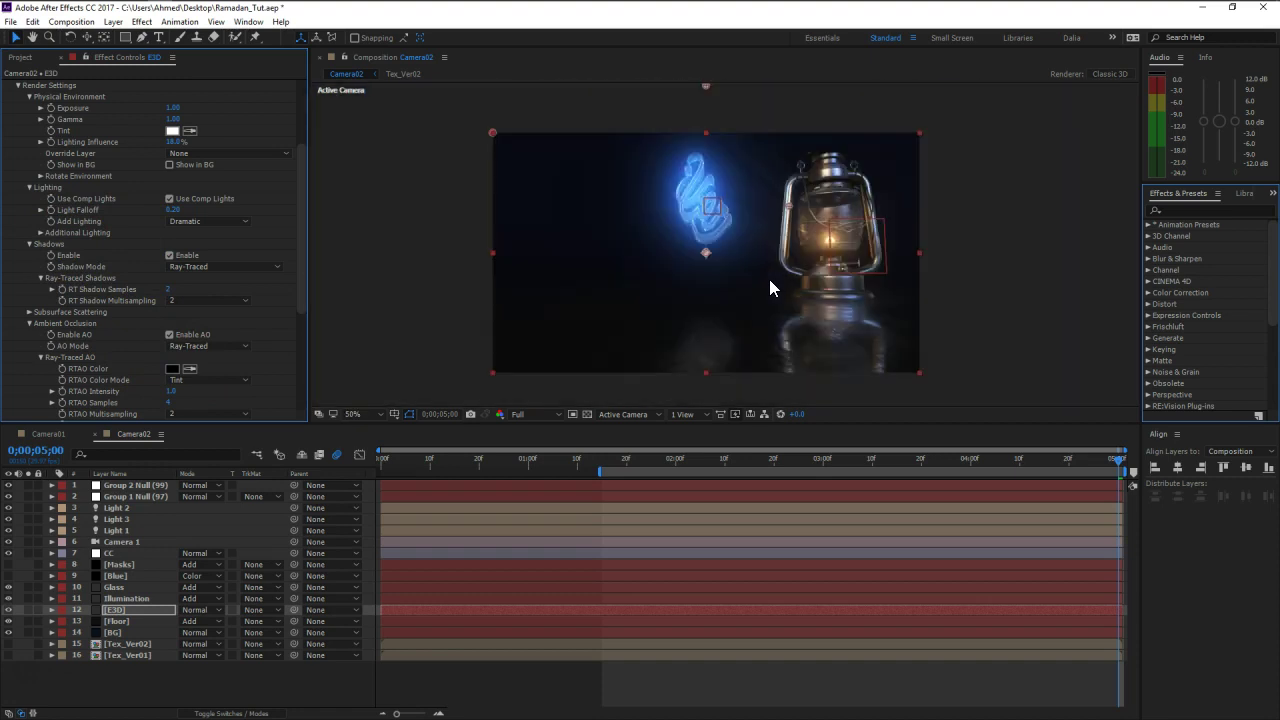
click(190, 692)
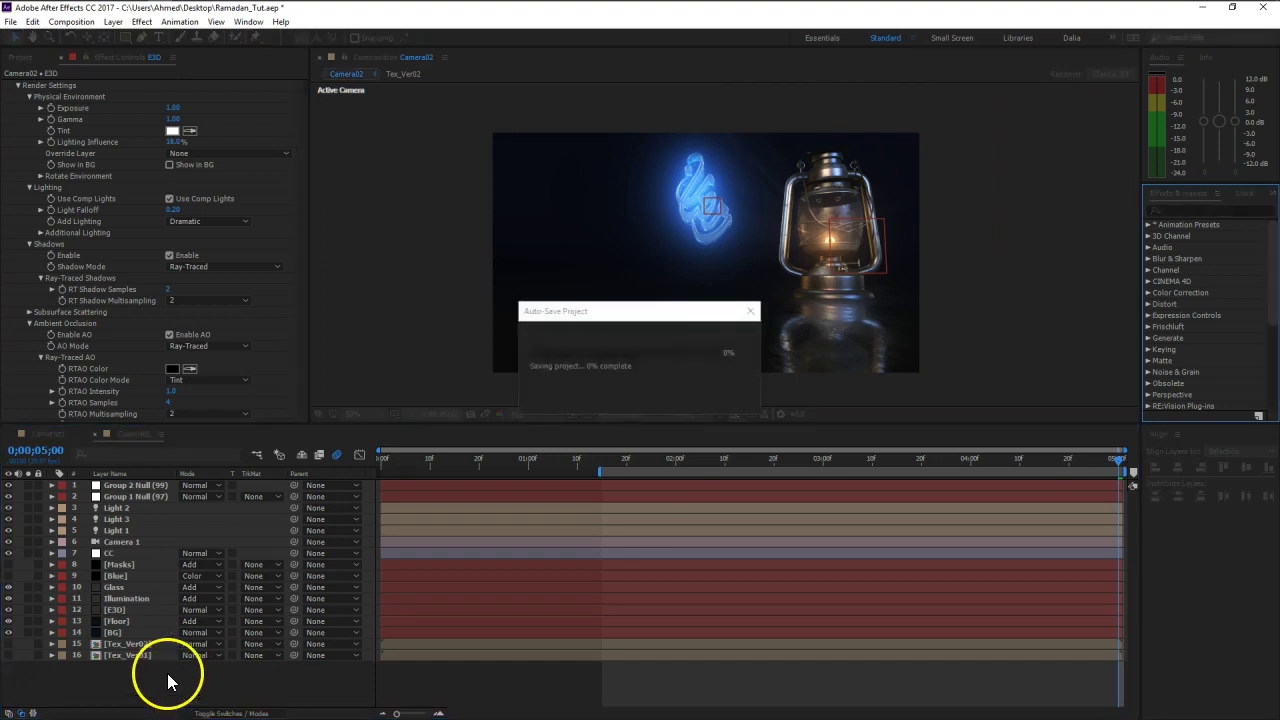
Step: Make the Masks layer visible and display the layer switches in the timeline
click(129, 564)
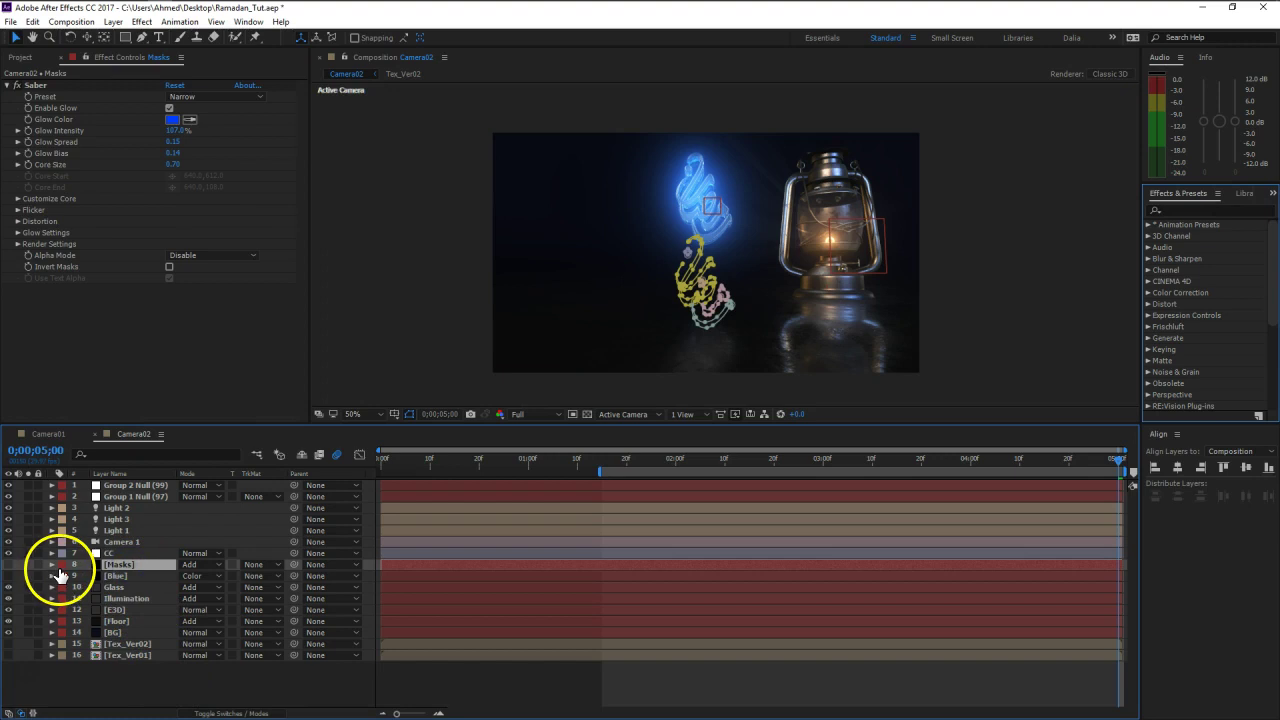
key(F4)
click(9, 564)
click(222, 577)
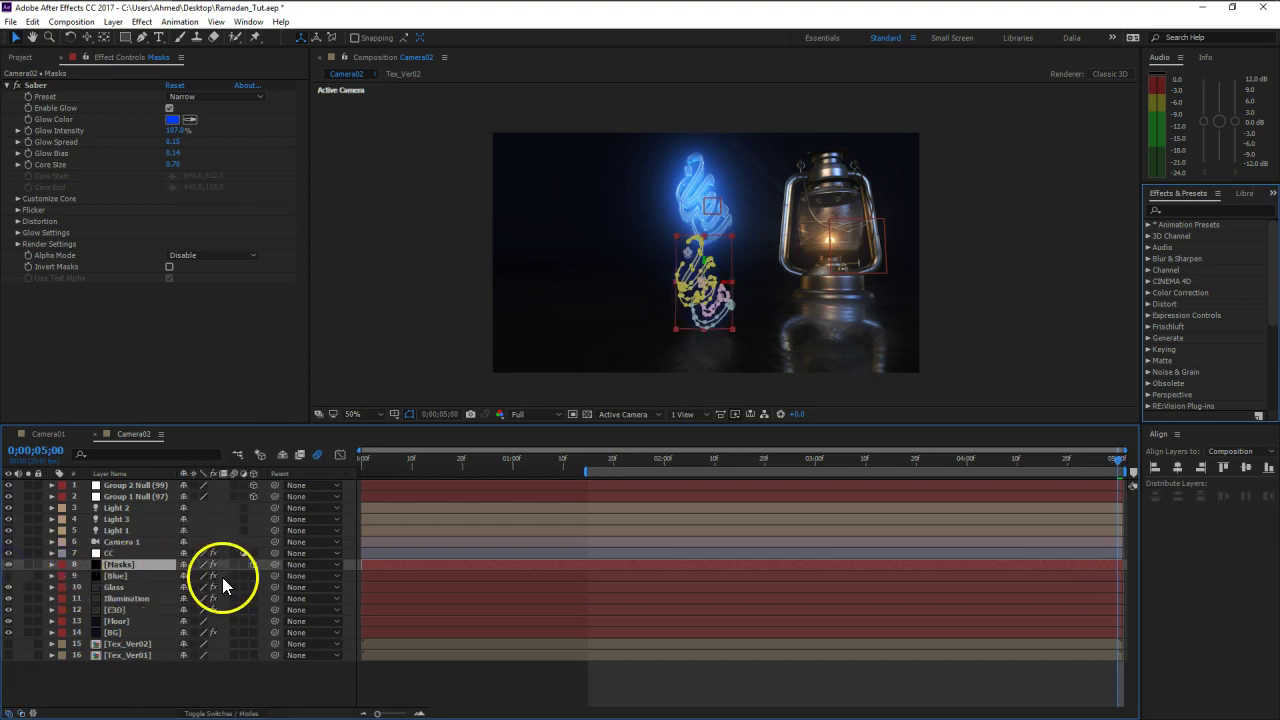
Step: In the Front view, move the Masks layer straight up so its outlines line up with the calligraphy
click(637, 415)
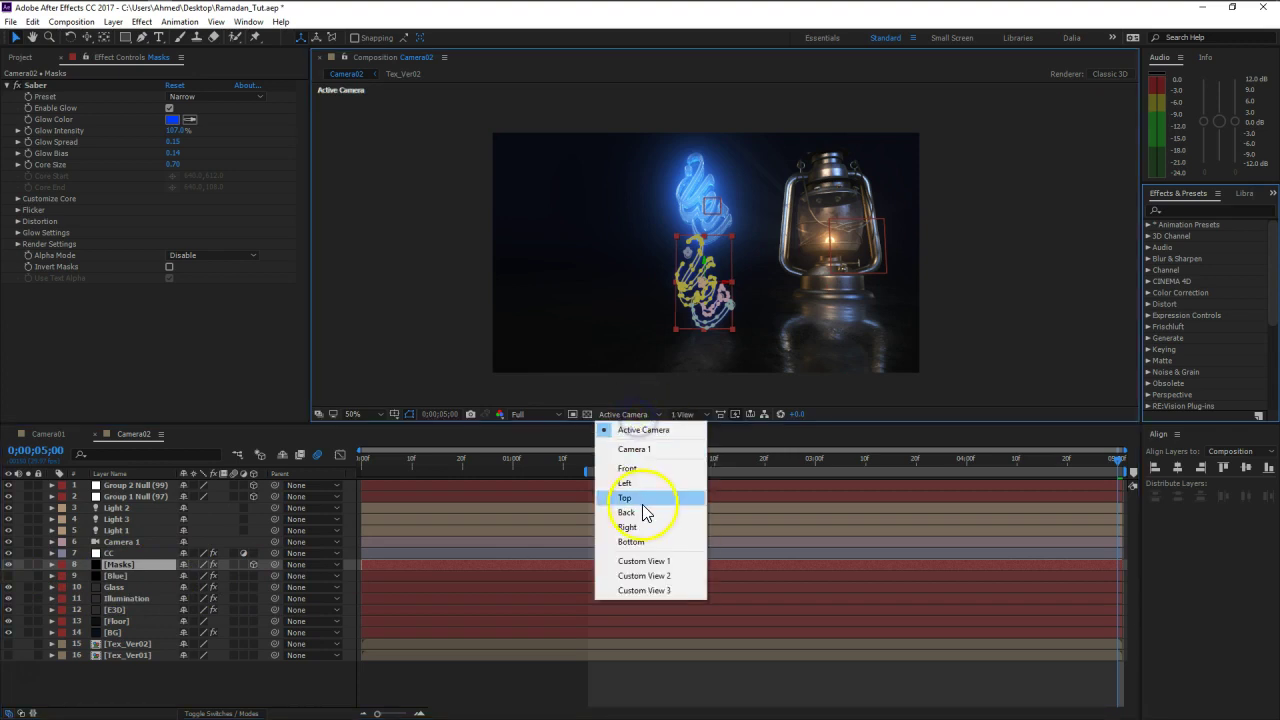
click(627, 468)
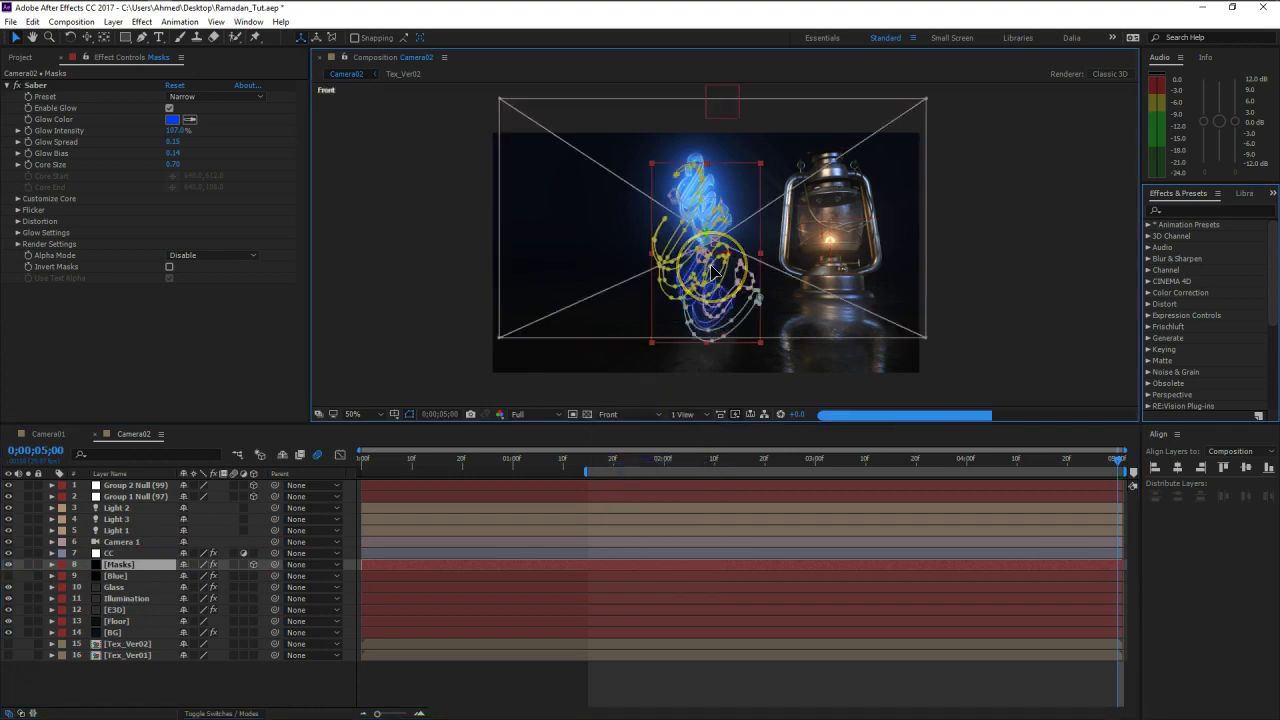
click(711, 245)
scroll(707, 235, up, 1)
drag(686, 237, 707, 60)
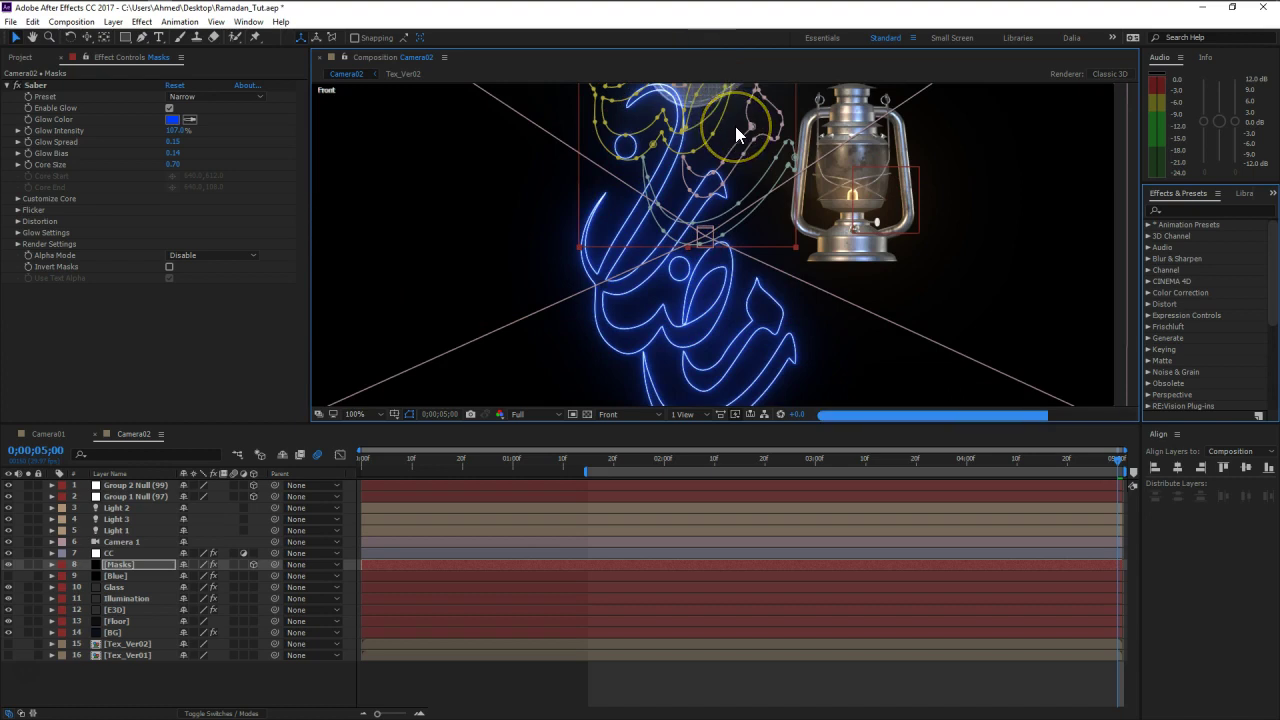
Step: Examine the Masks layer's depth position relative to the calligraphy and camera in the Top view at several magnifications
click(635, 414)
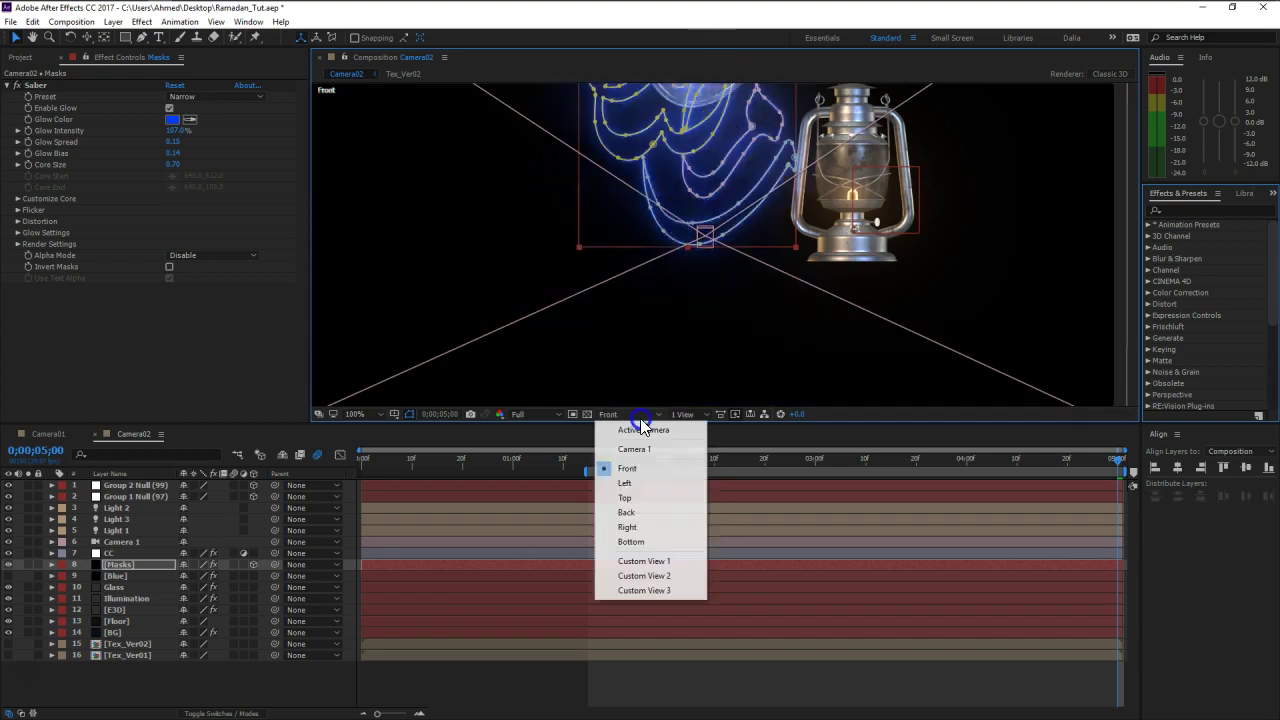
click(646, 498)
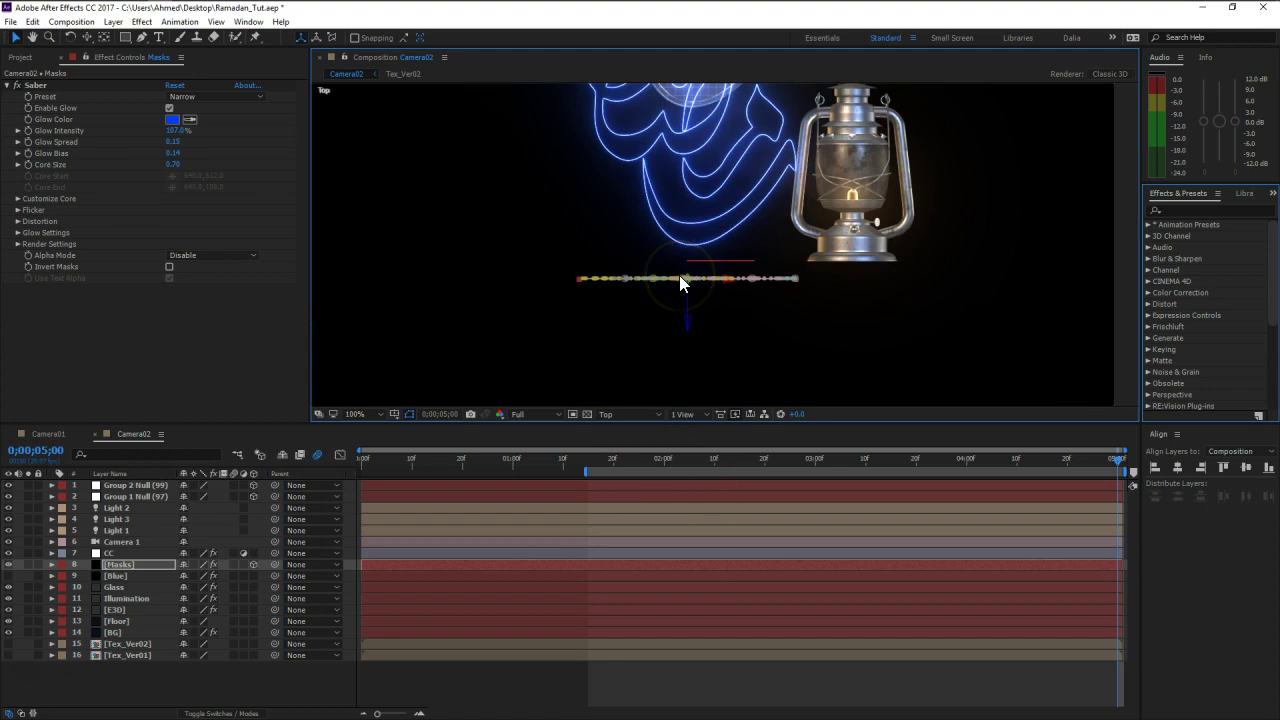
key(comma)
key(comma)
key(comma)
key(comma)
key(comma)
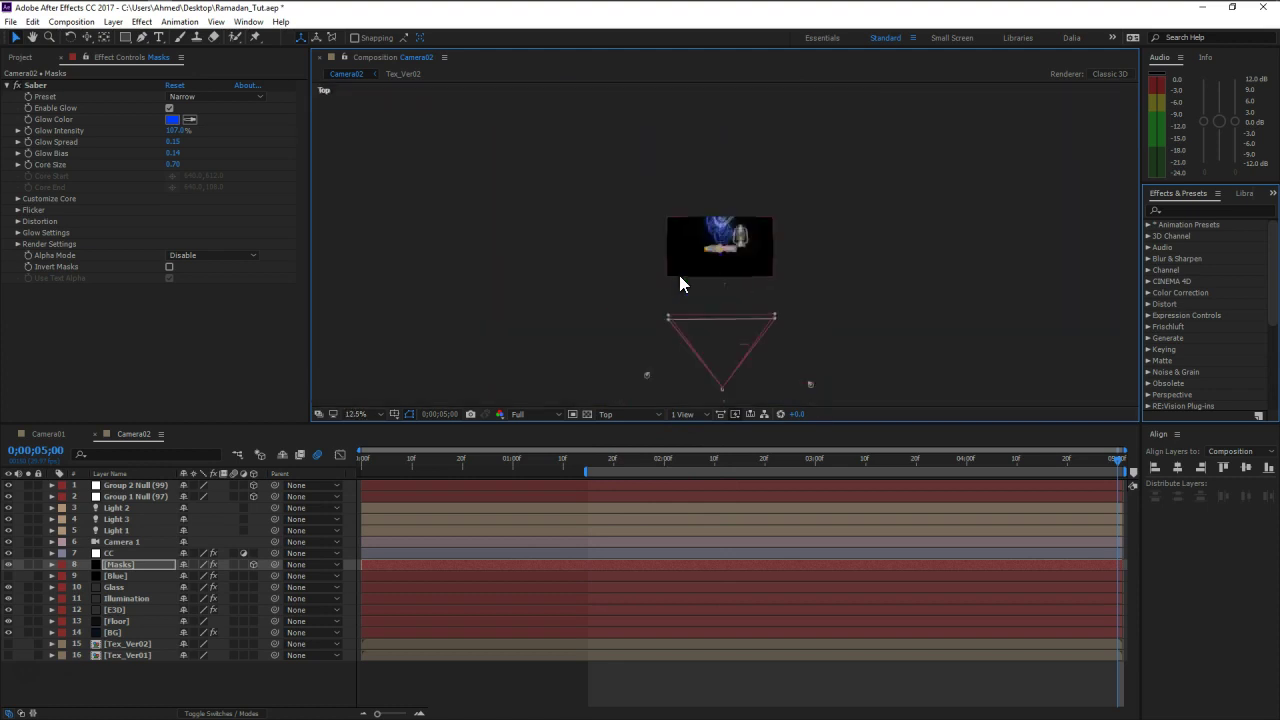
click(723, 274)
key(period)
key(period)
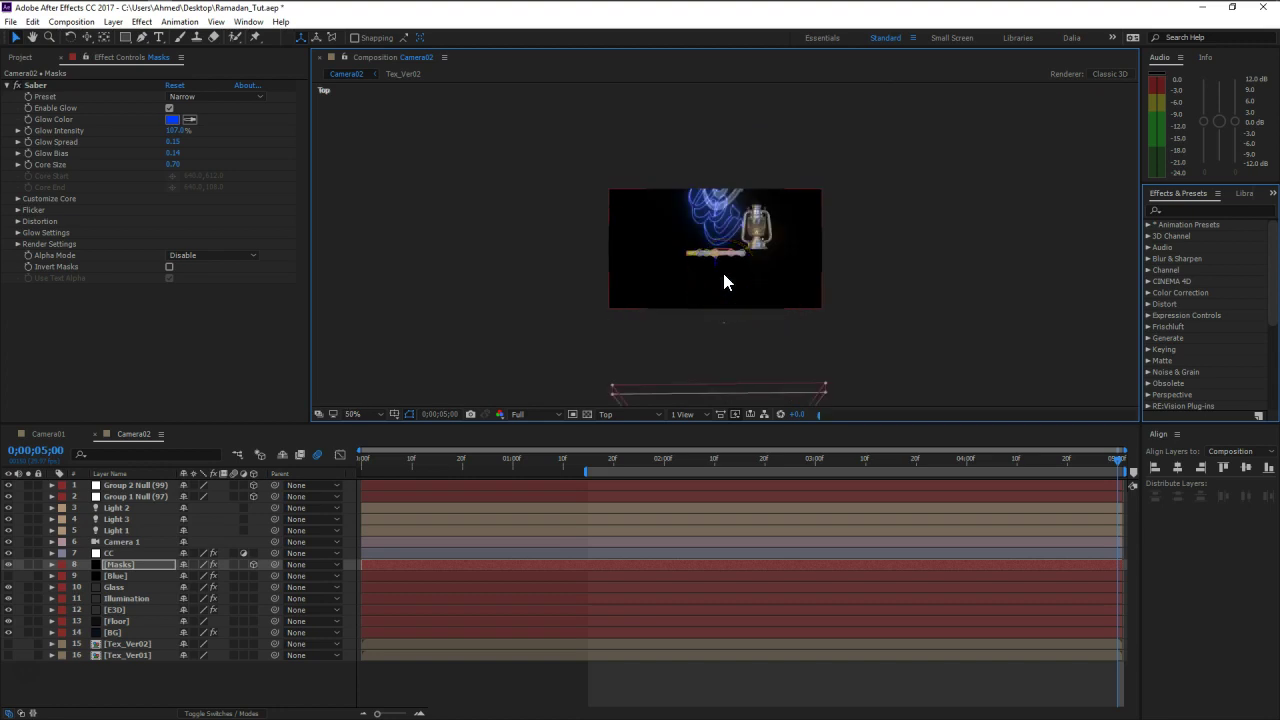
key(period)
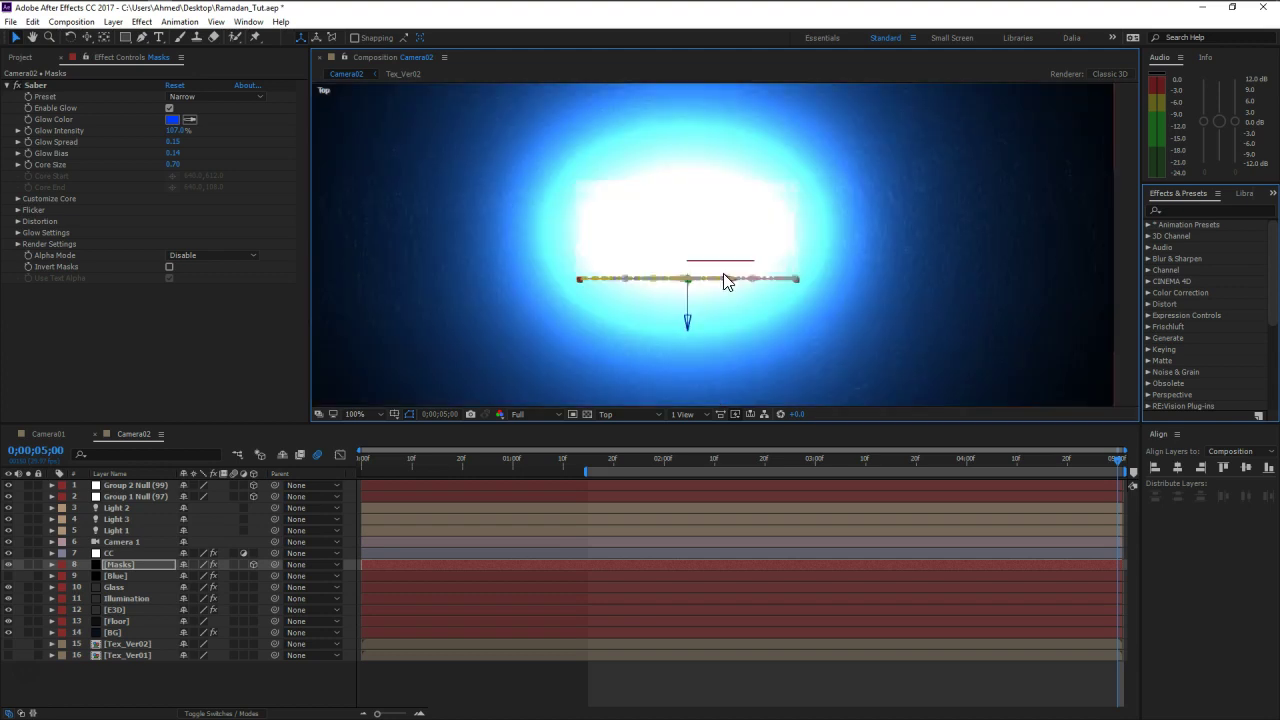
key(comma)
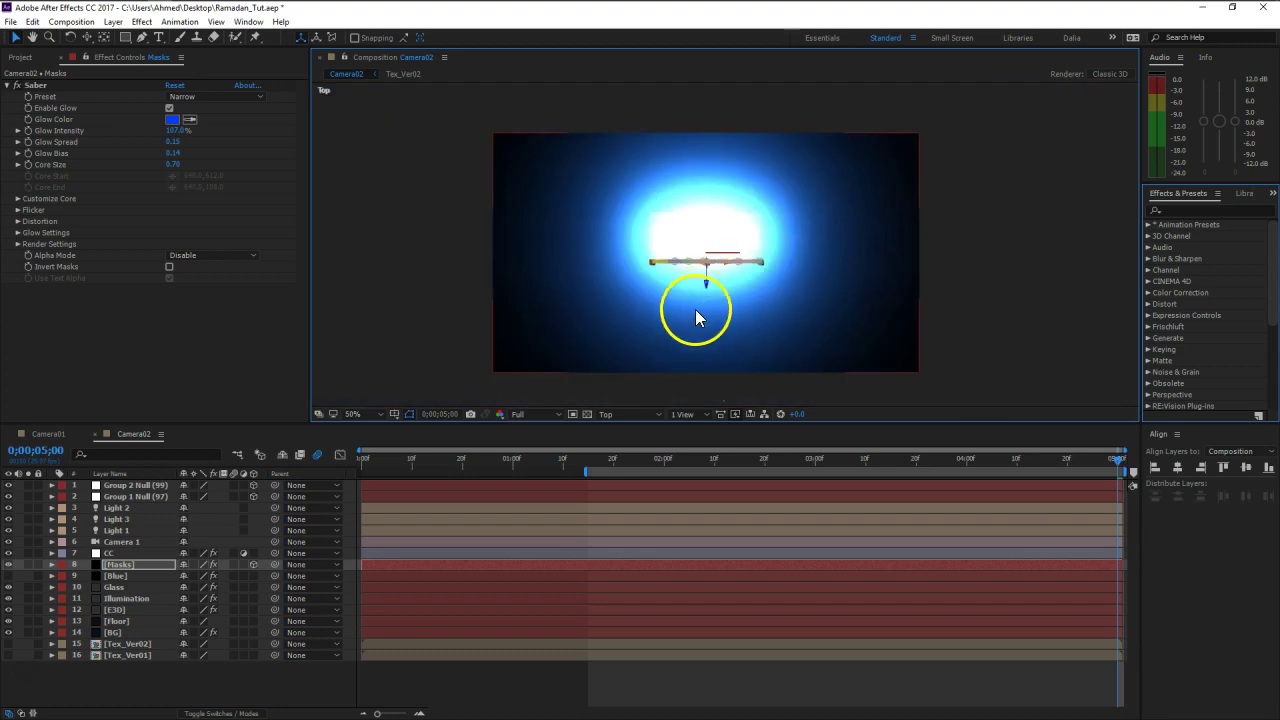
key(period)
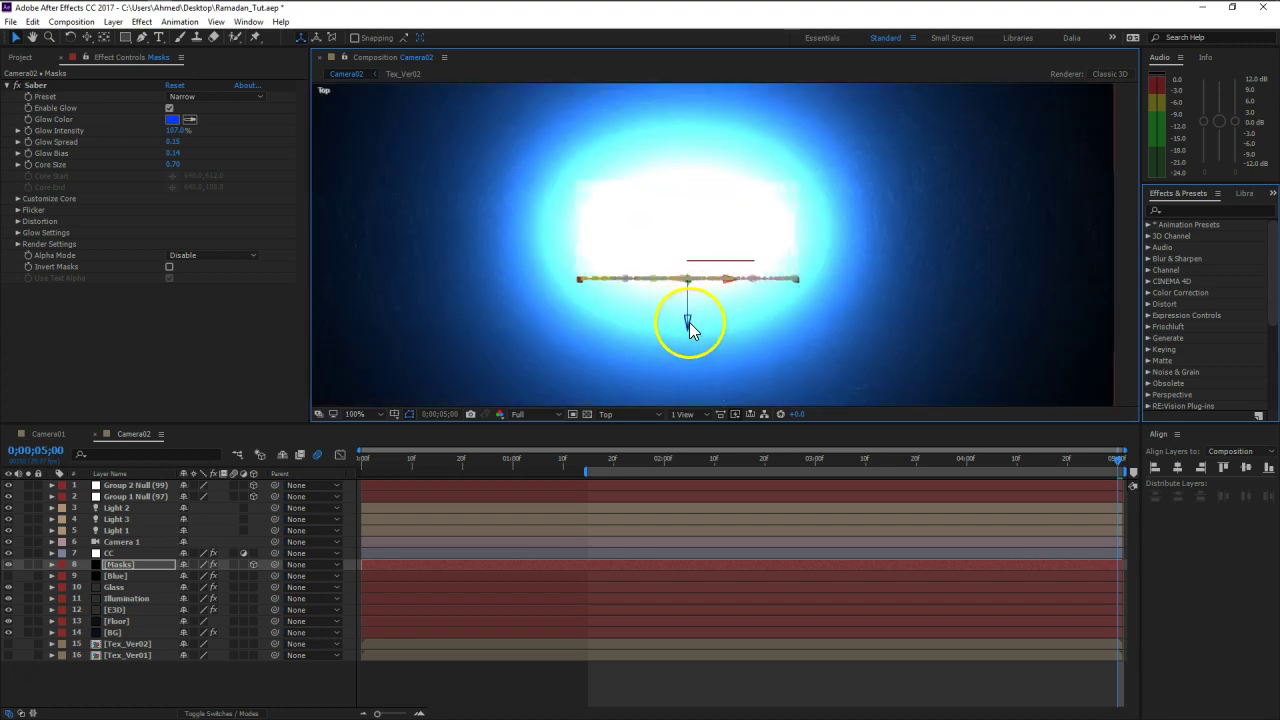
Step: Return to the Front view and move the Masks layer straight up onto the calligraphy
click(647, 415)
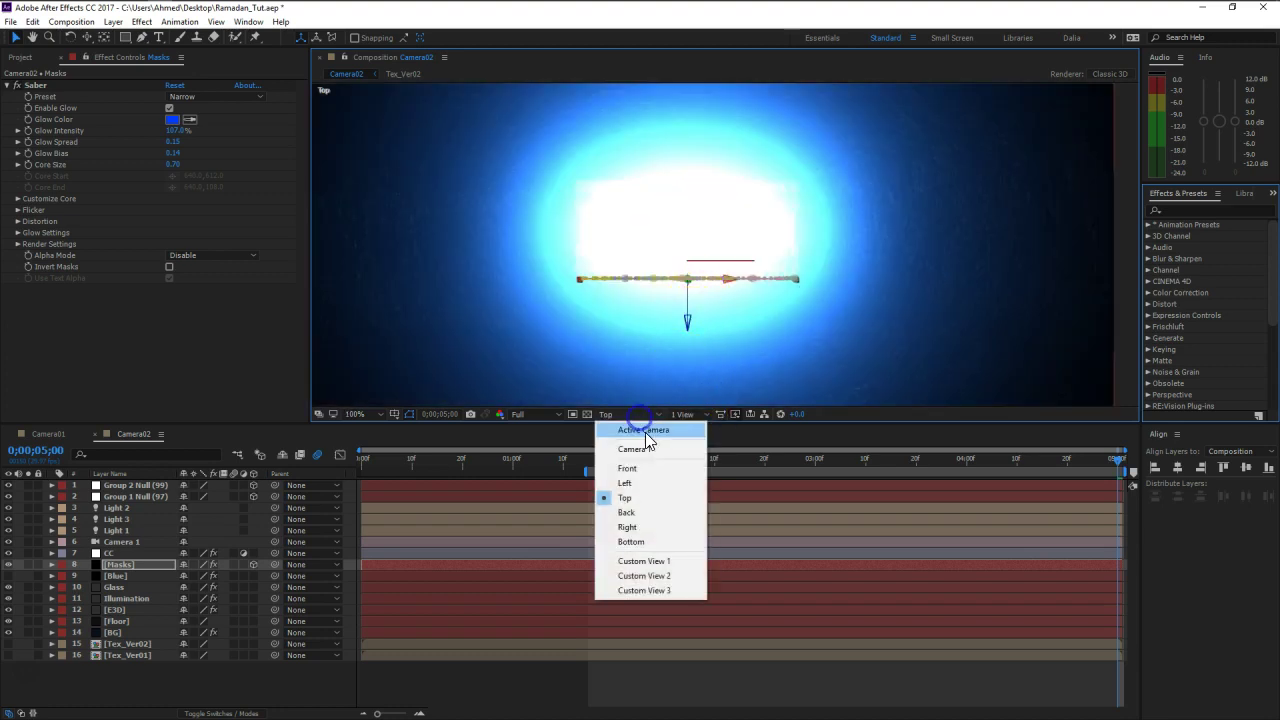
click(645, 478)
key(h)
drag(716, 138, 689, 288)
key(v)
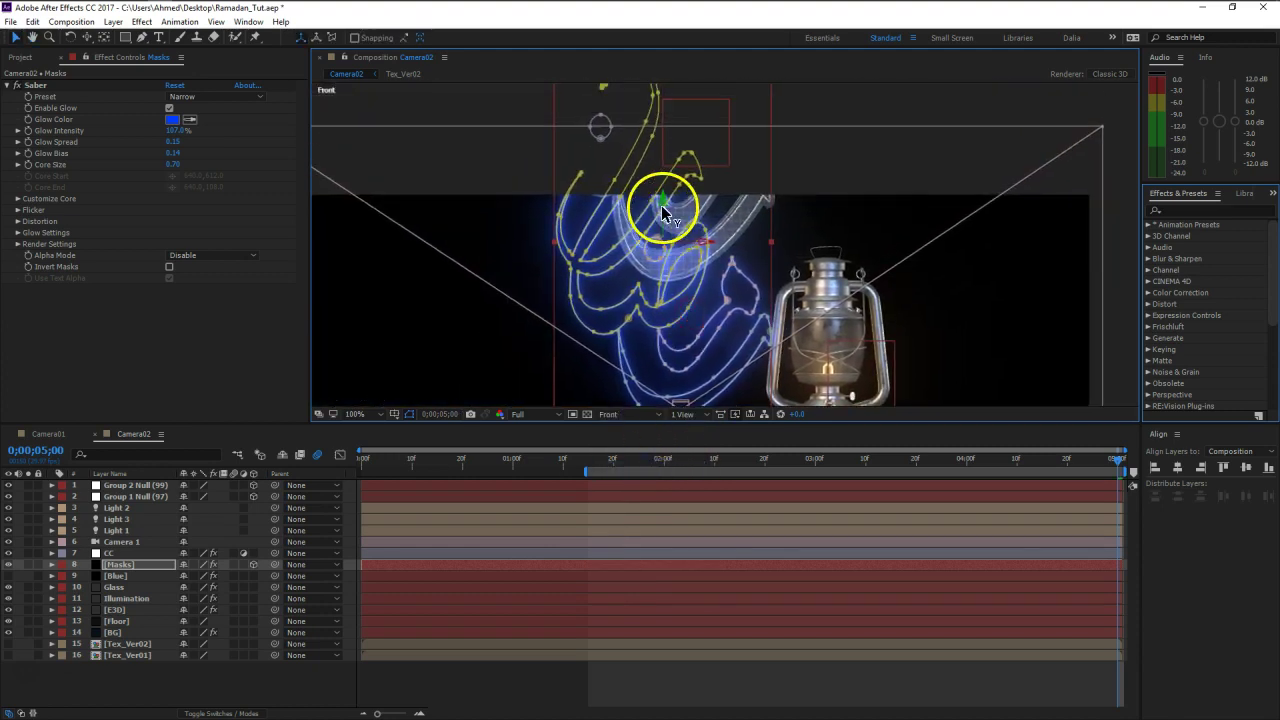
drag(665, 192, 660, 66)
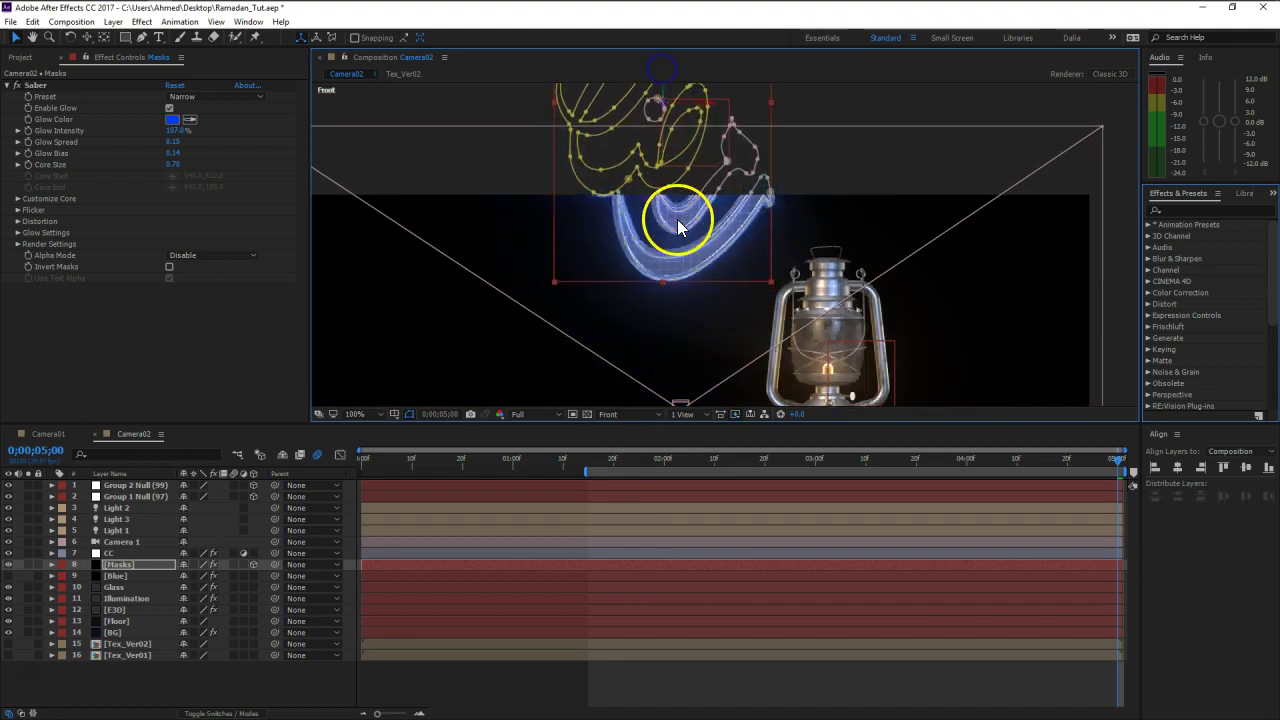
Step: Hide the mask paths and nudge the Masks layer slightly up so its glowing outlines sit inside the calligraphy strokes
scroll(665, 271, up, 1)
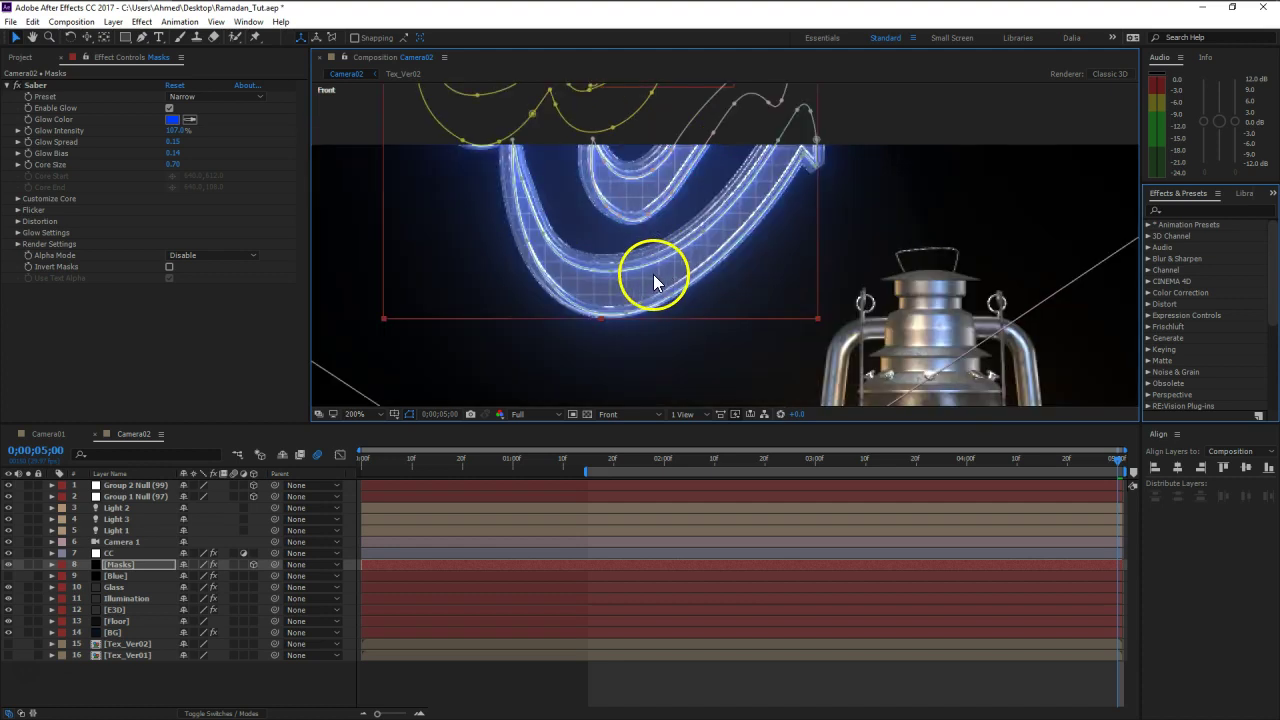
click(407, 413)
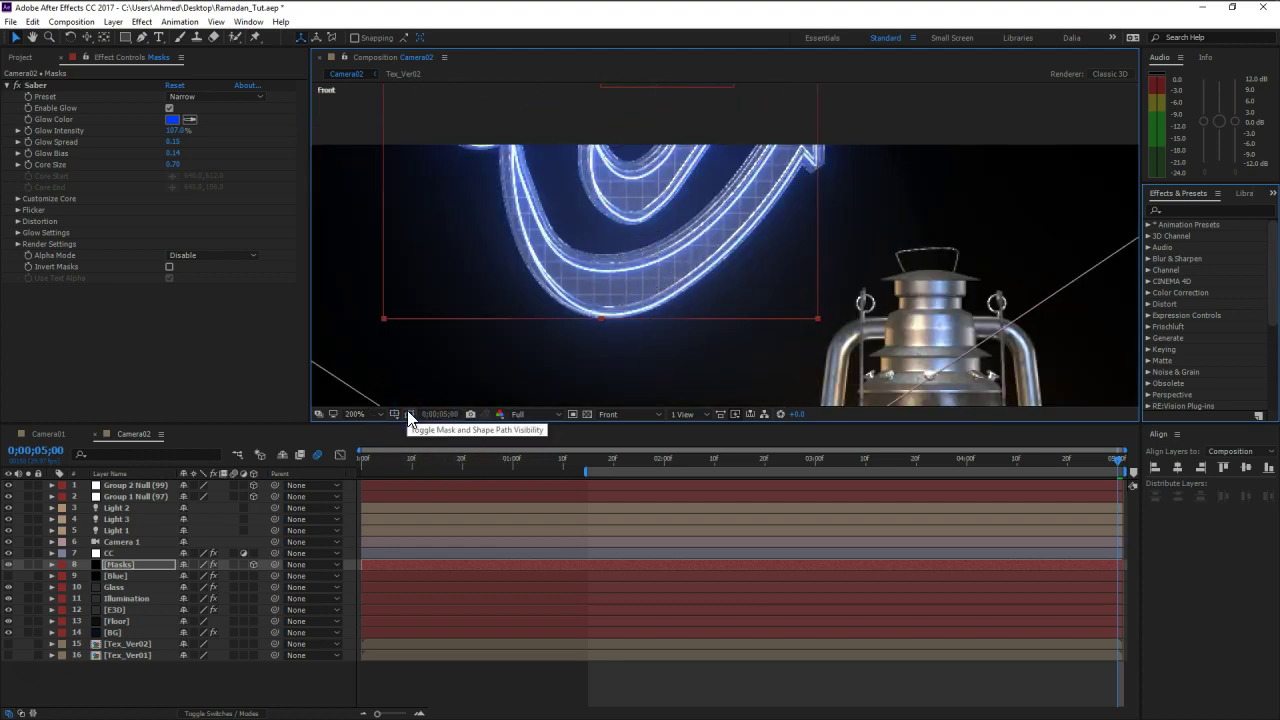
key(space)
mouse_move(650, 178)
mouse_down()
mouse_move(649, 325)
mouse_move(671, 171)
mouse_up()
key(v)
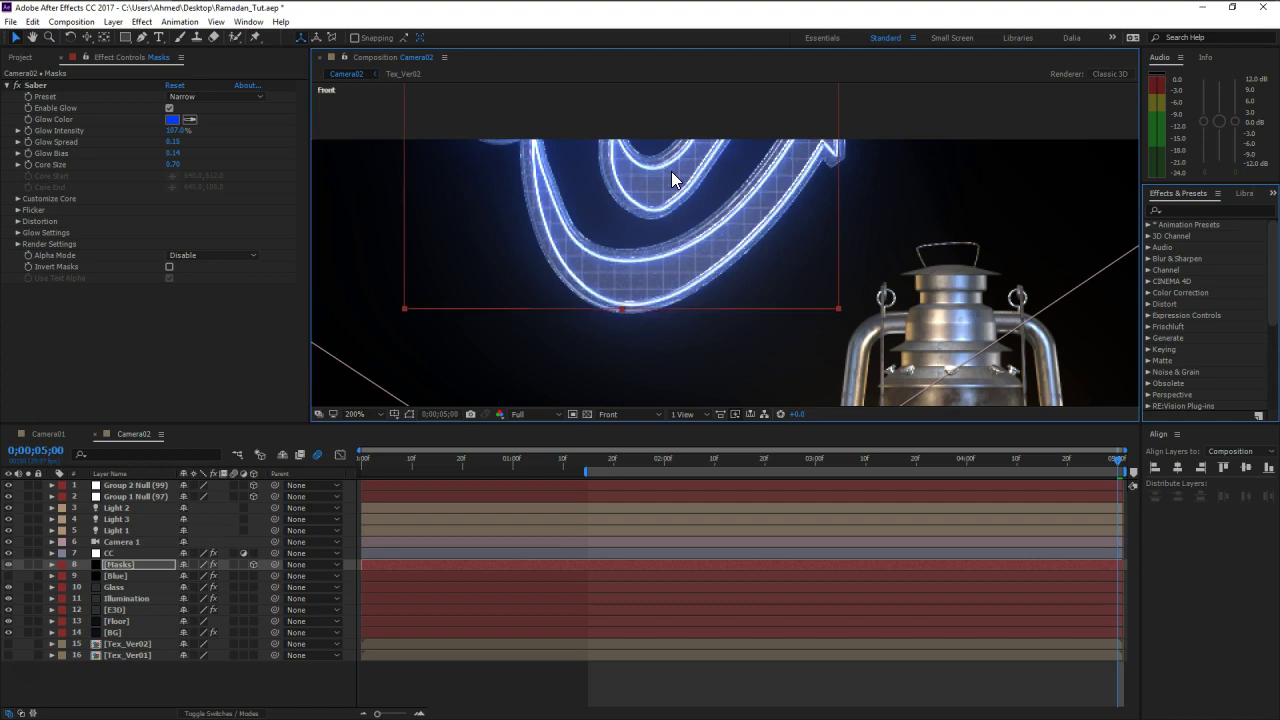
click(636, 132)
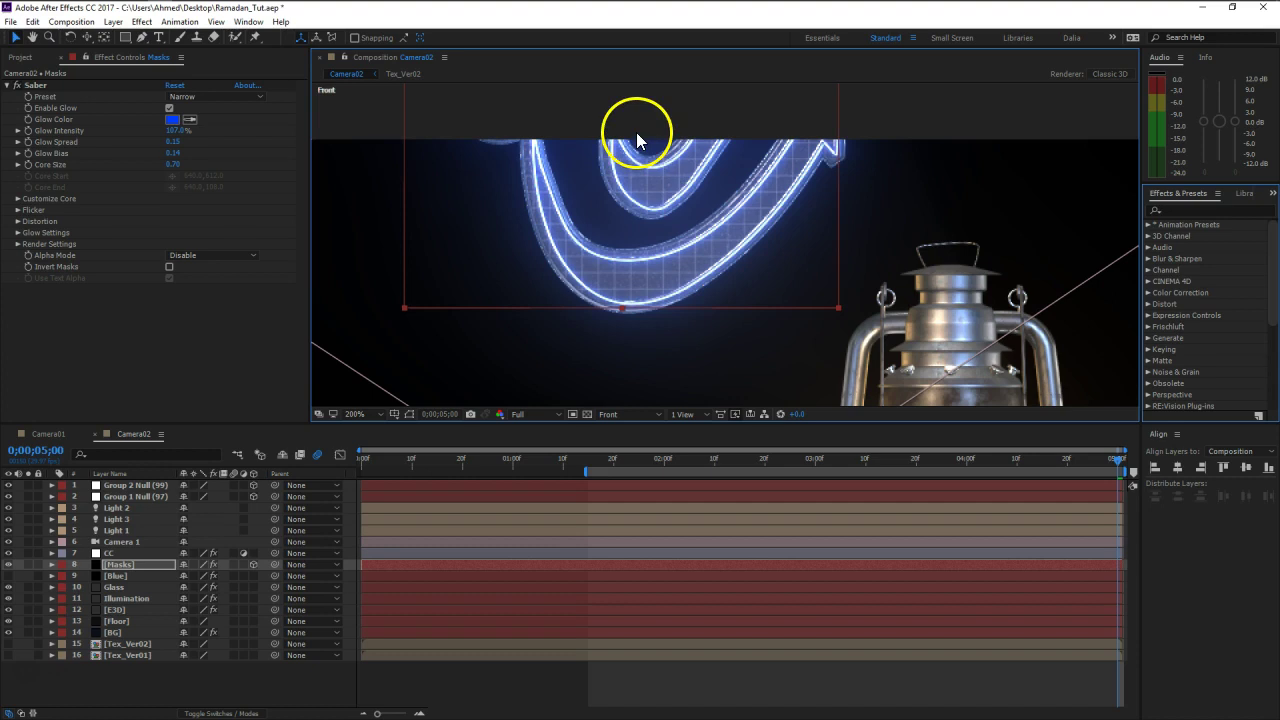
Step: Inspect the glowing calligraphy from the Active Camera view, close up and as the whole frame, with nothing selected
click(636, 410)
click(643, 425)
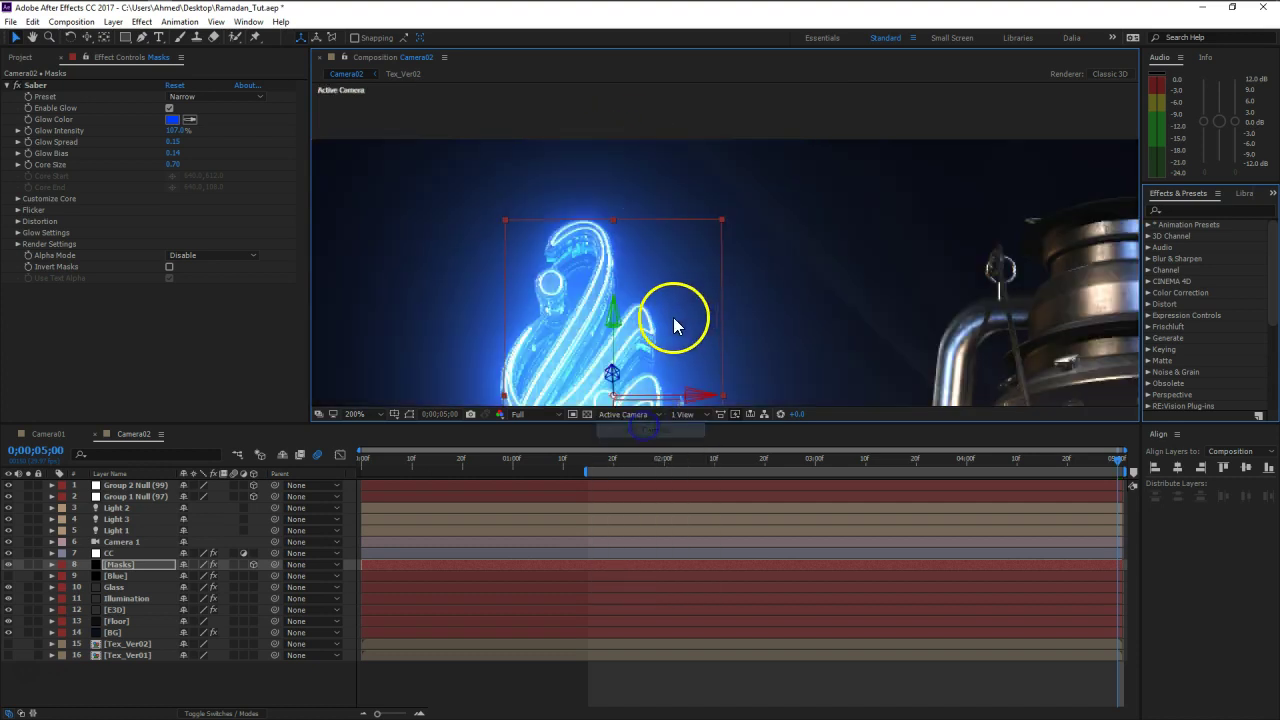
drag(797, 355, 771, 174)
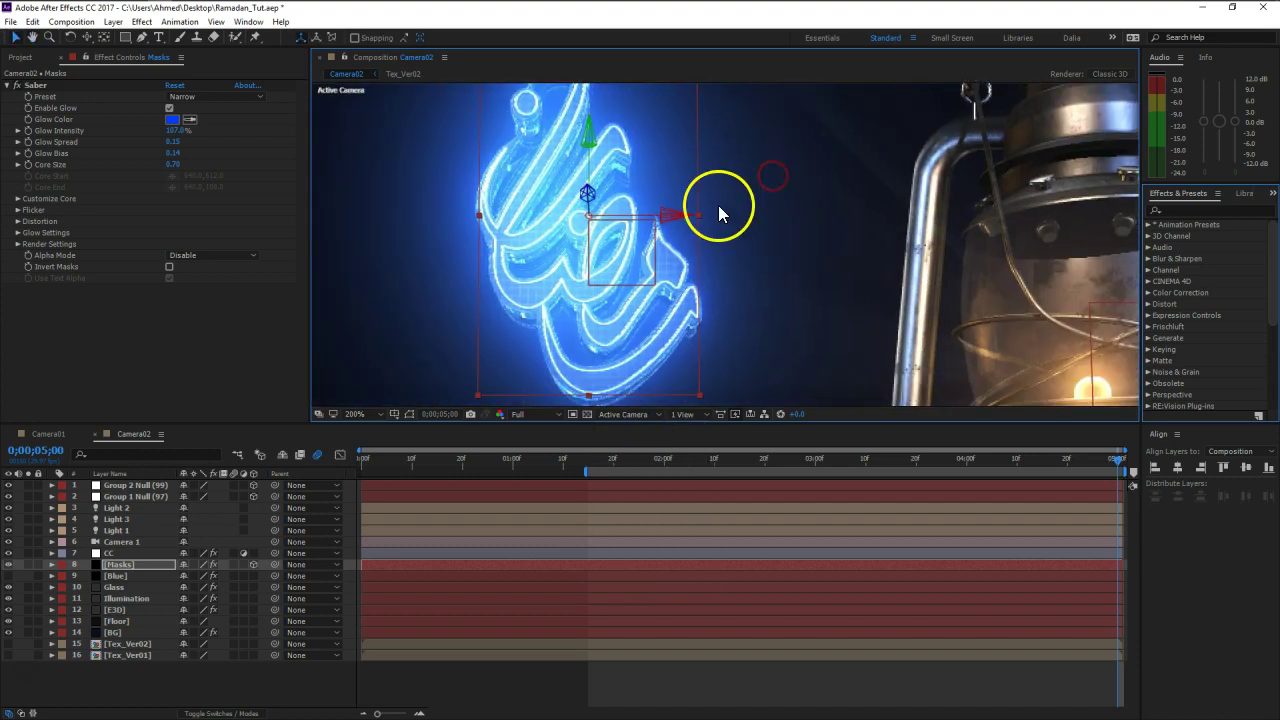
scroll(718, 205, down, 1)
drag(861, 279, 827, 180)
scroll(782, 212, down, 1)
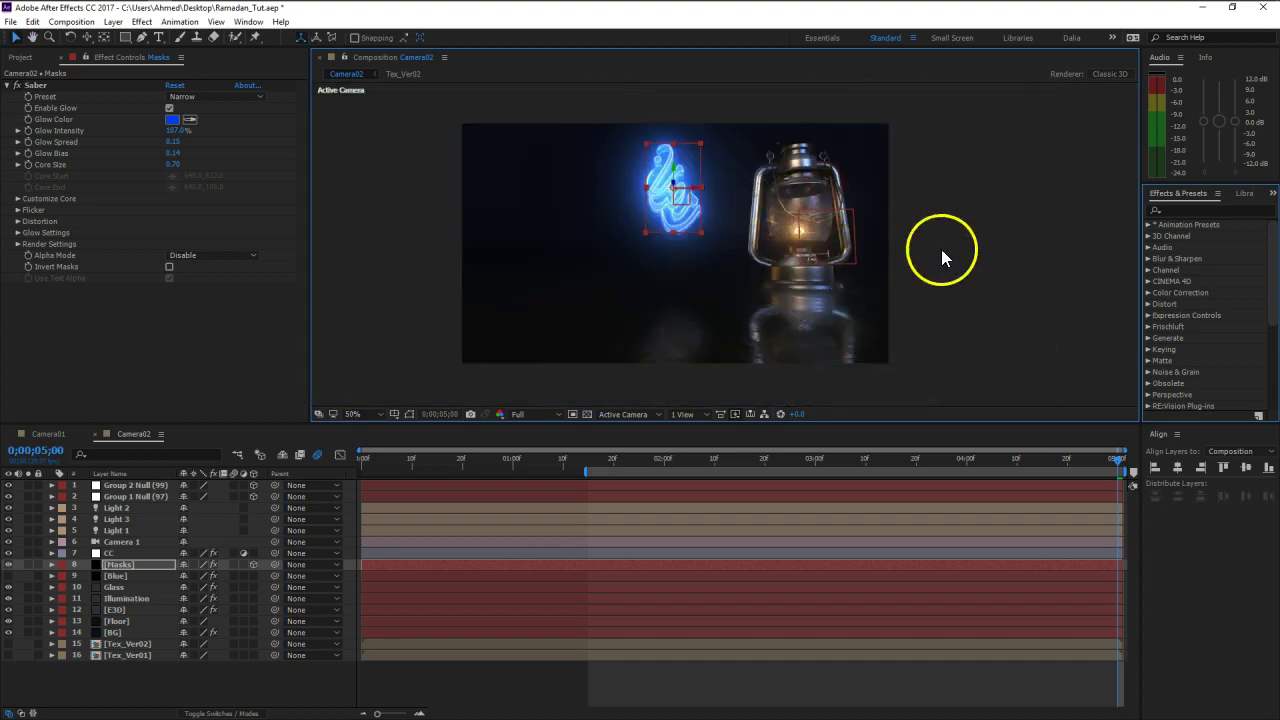
click(951, 247)
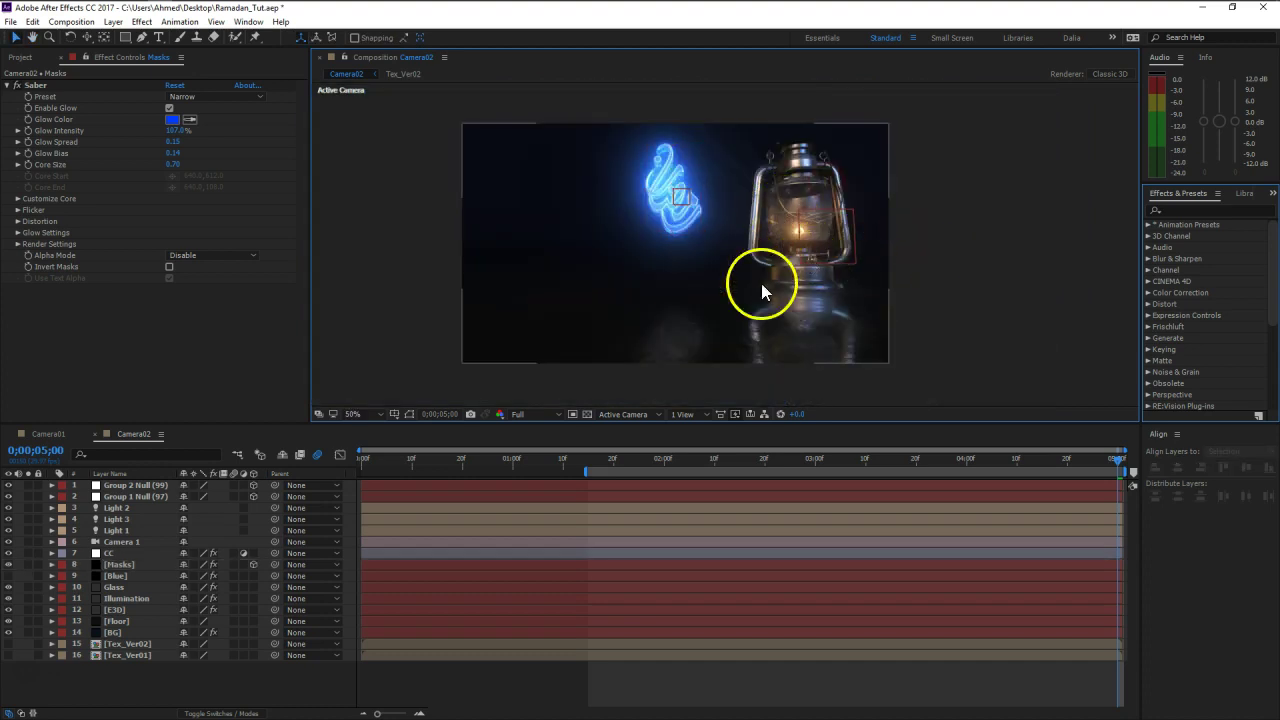
Step: Enable the Gradient Ramp effect on the BG layer and set its Start Color to dark blue 1D3160
click(112, 632)
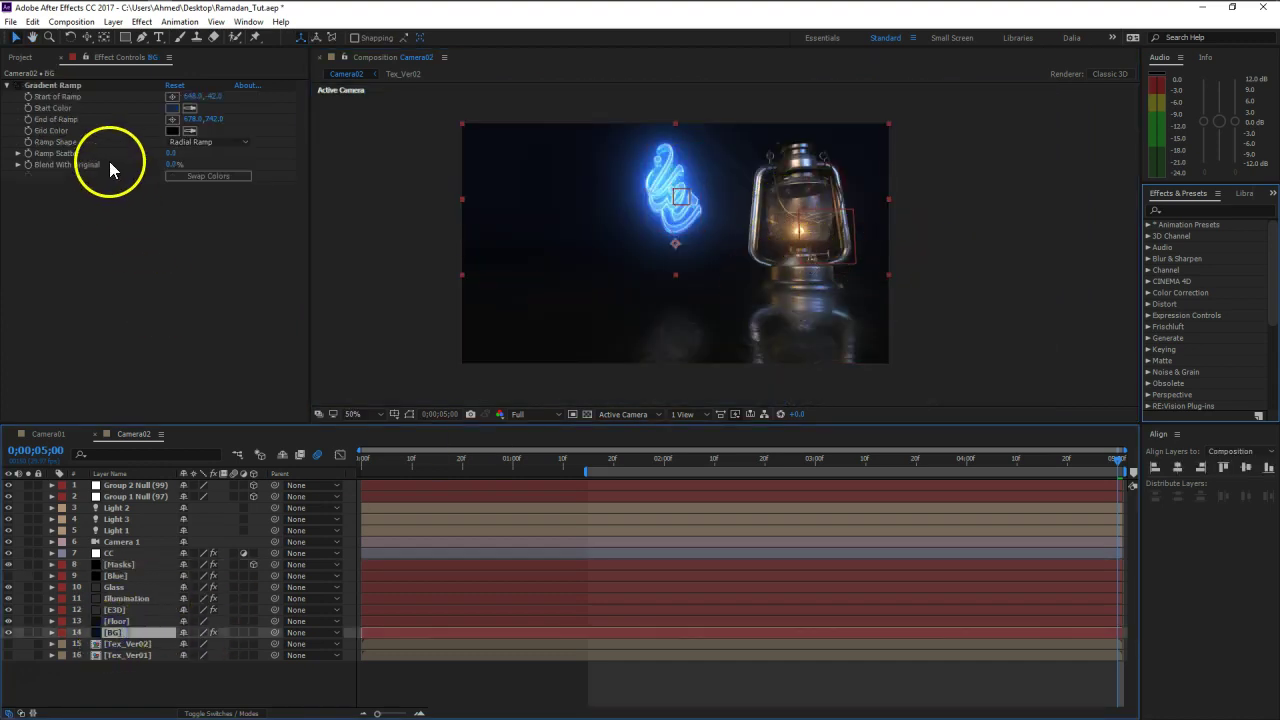
click(70, 21)
click(27, 276)
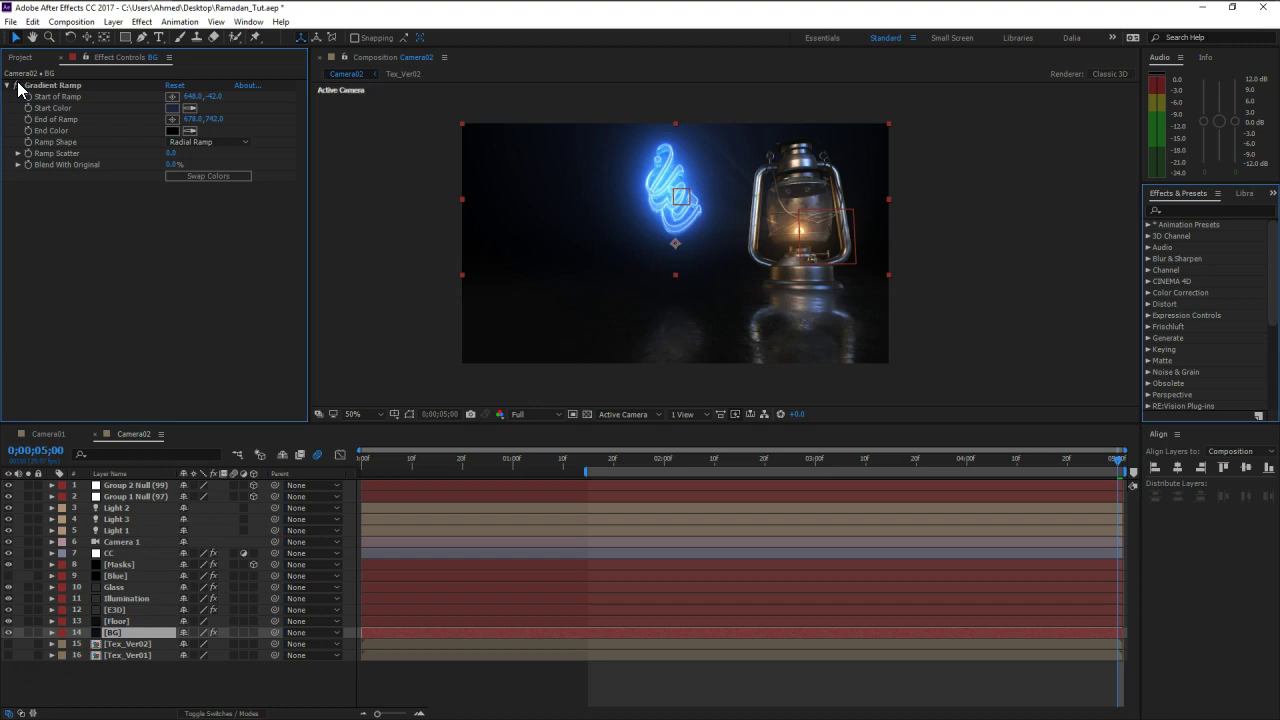
click(174, 108)
mouse_move(214, 254)
mouse_down()
mouse_move(214, 236)
mouse_move(209, 257)
mouse_up()
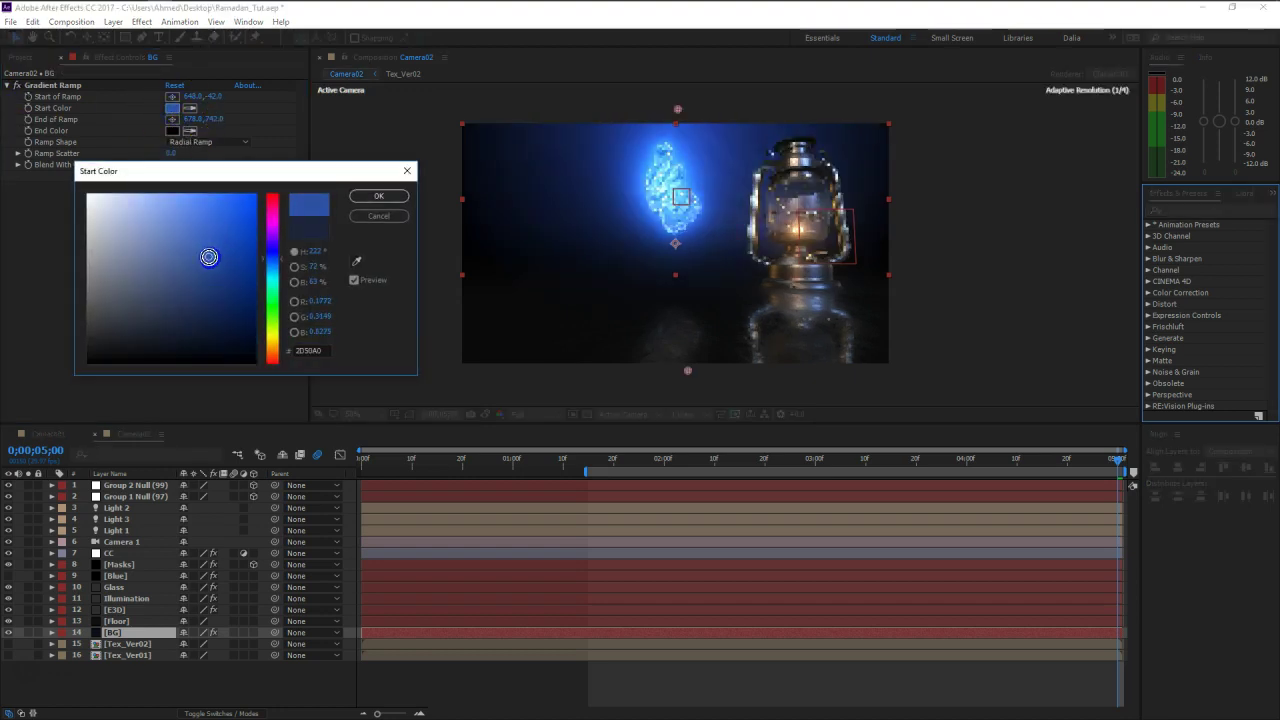
drag(209, 257, 205, 299)
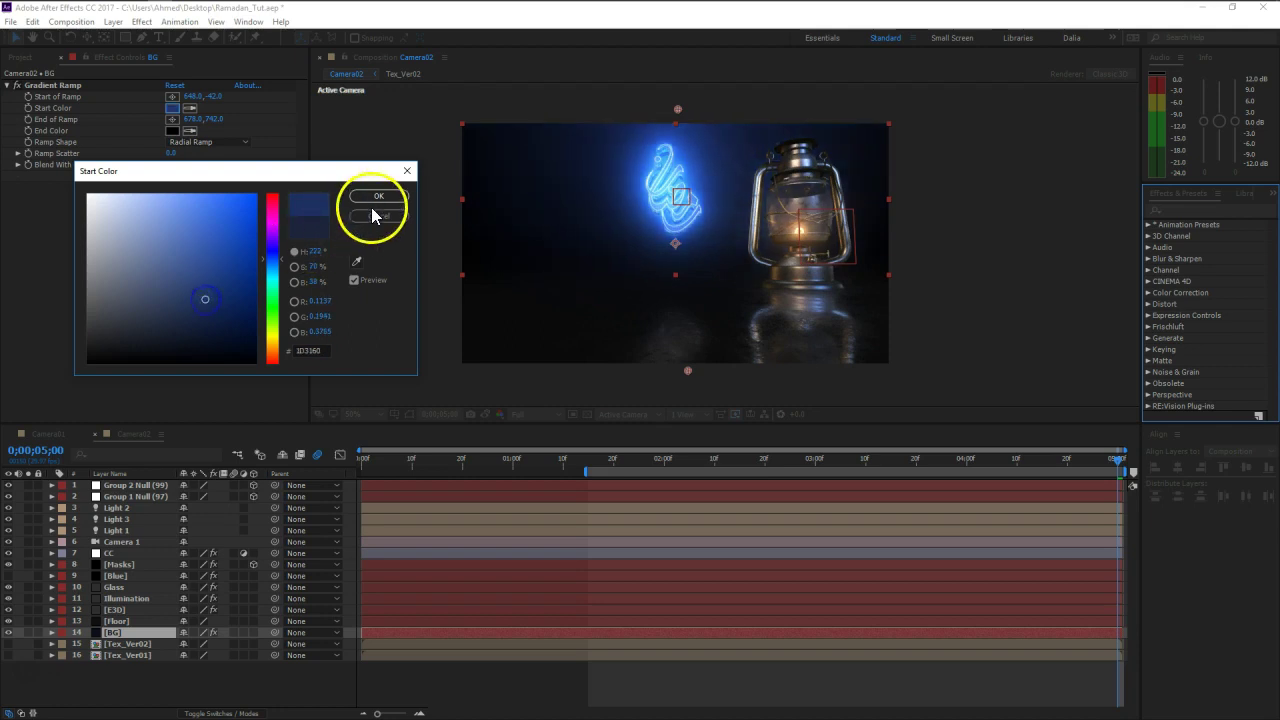
click(372, 213)
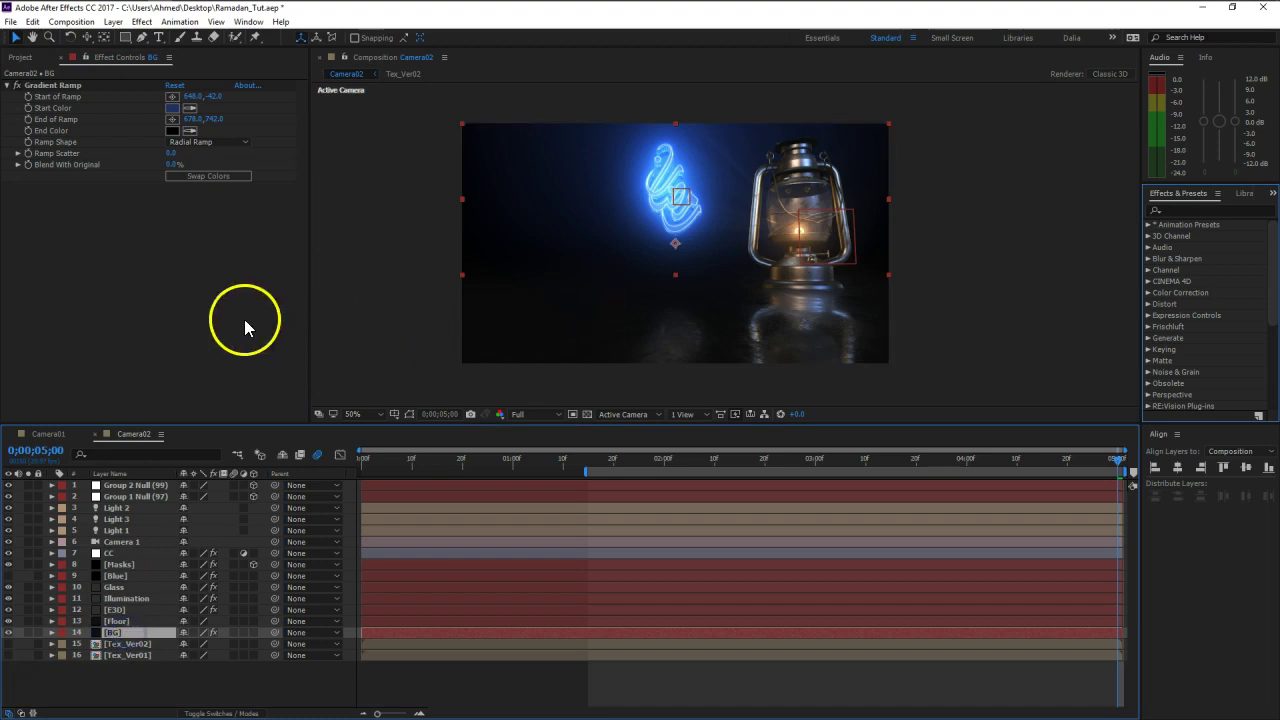
Step: Display the mask paths again and lower the BG layer's mask toward the floor, leaving all layers deselected
click(407, 414)
drag(674, 276, 662, 309)
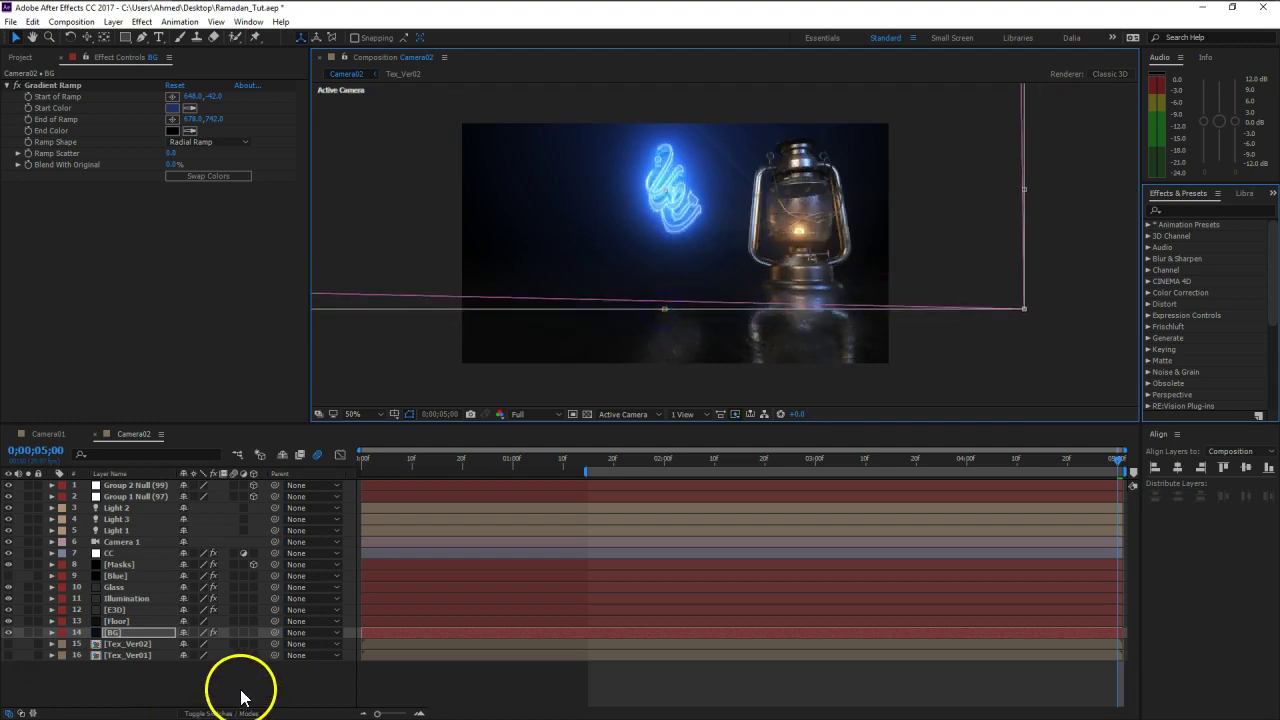
click(243, 690)
Step: Save the project
click(763, 305)
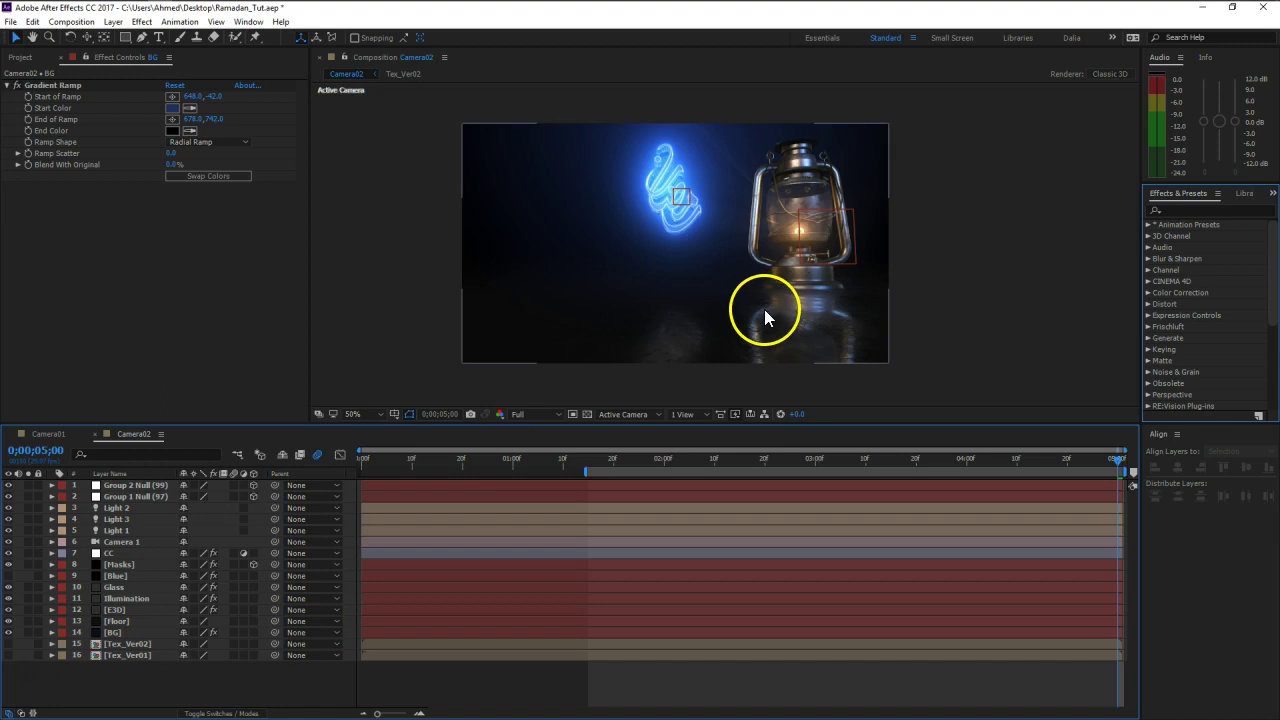
key(ctrl+s)
click(493, 371)
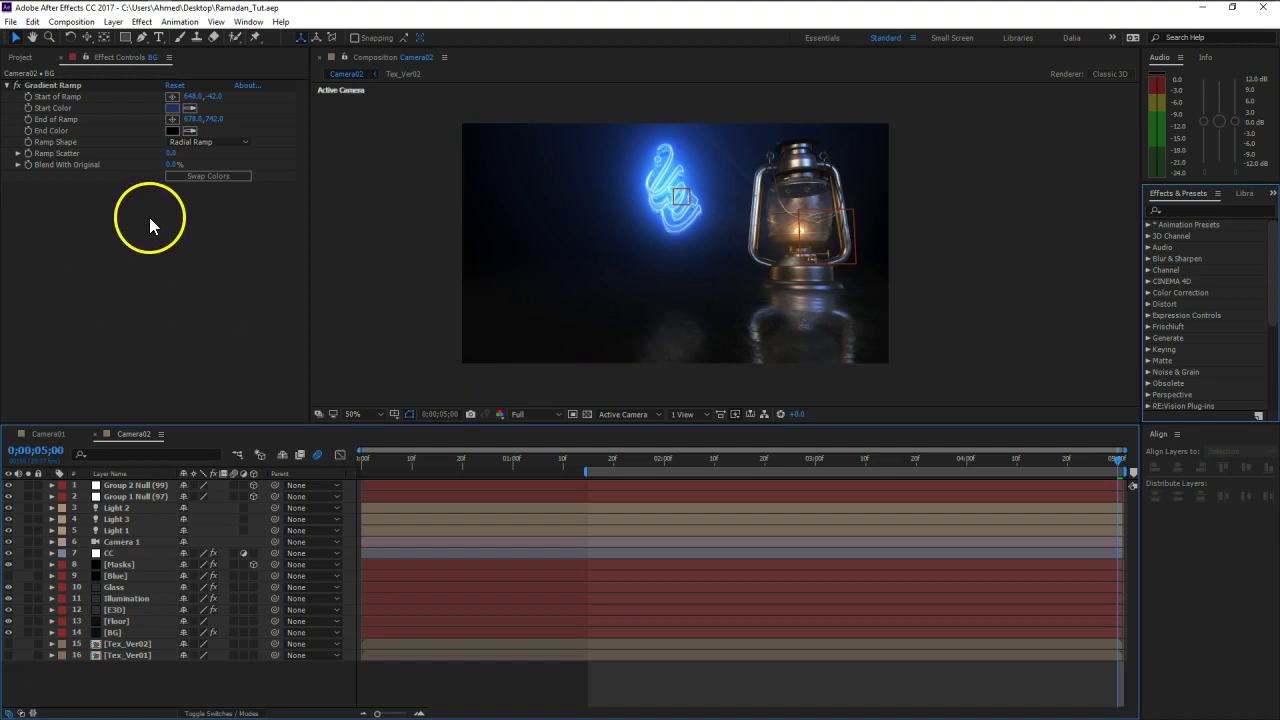